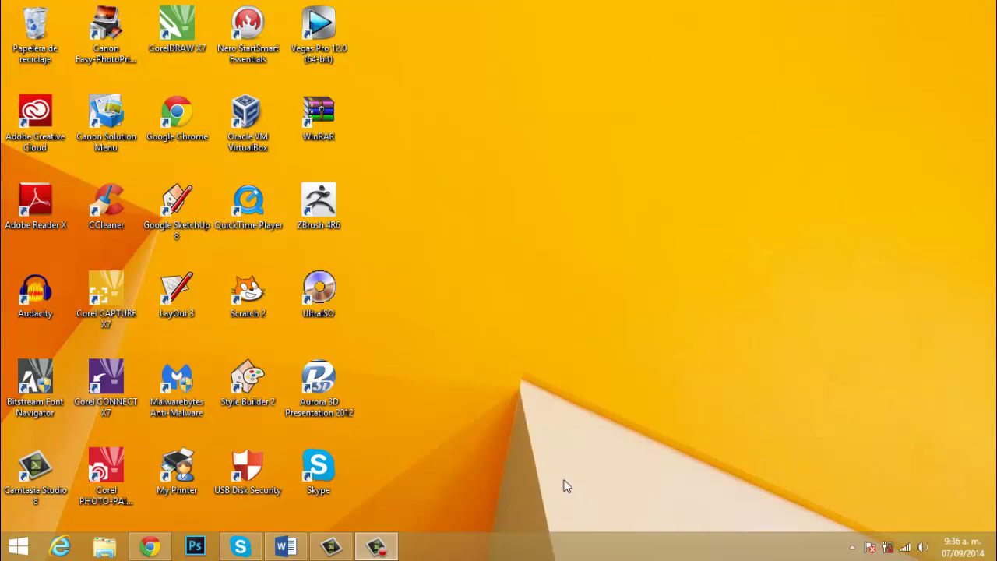
- Bring the Chrome window showing the Orden-de-compra.png purchase-order image back into view
click(153, 555)
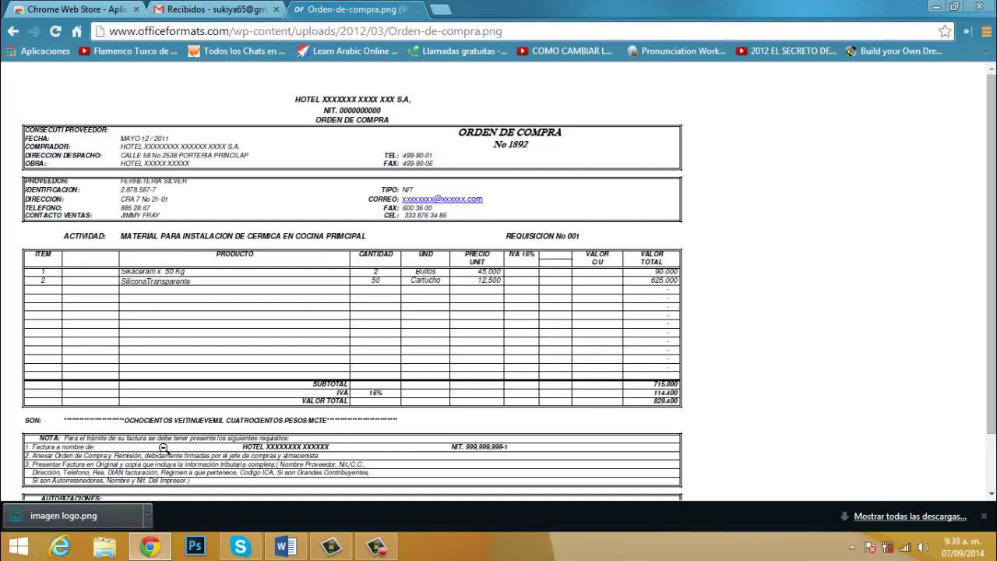
scroll(522, 443, down, 2)
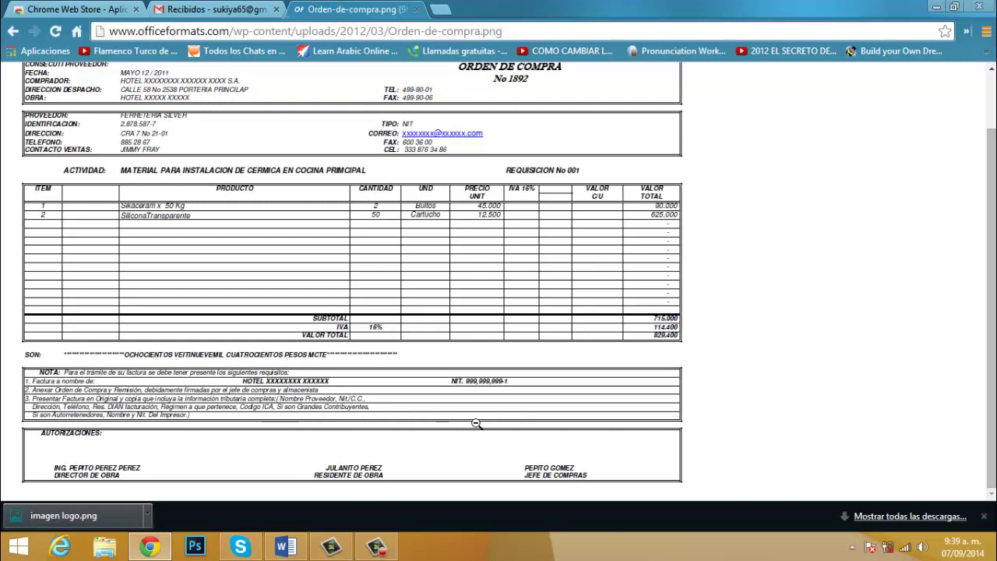
scroll(477, 423, up, 2)
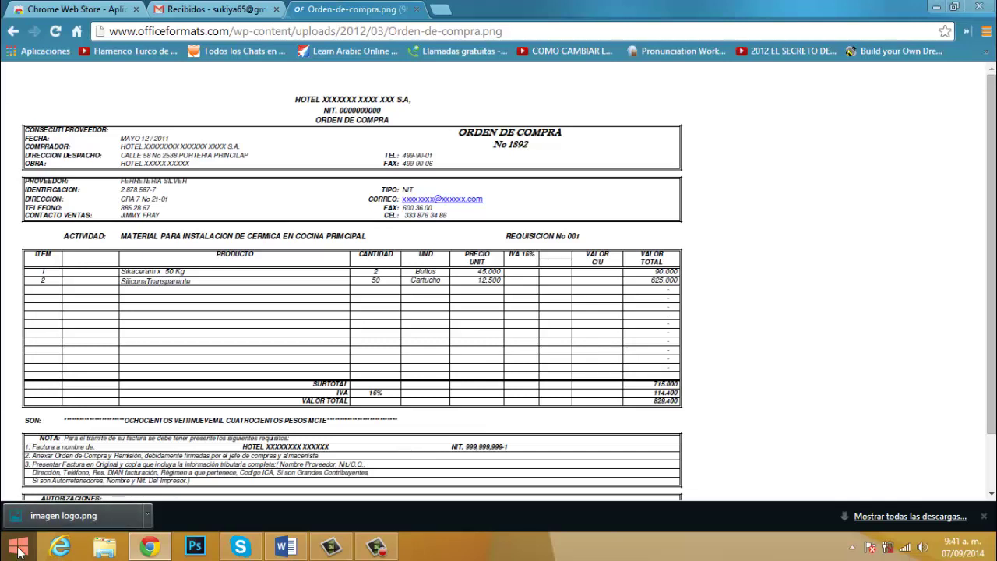
- Launch Excel 2013 from the Start screen and create a blank workbook, Libro1
click(19, 550)
scroll(956, 445, down, 5)
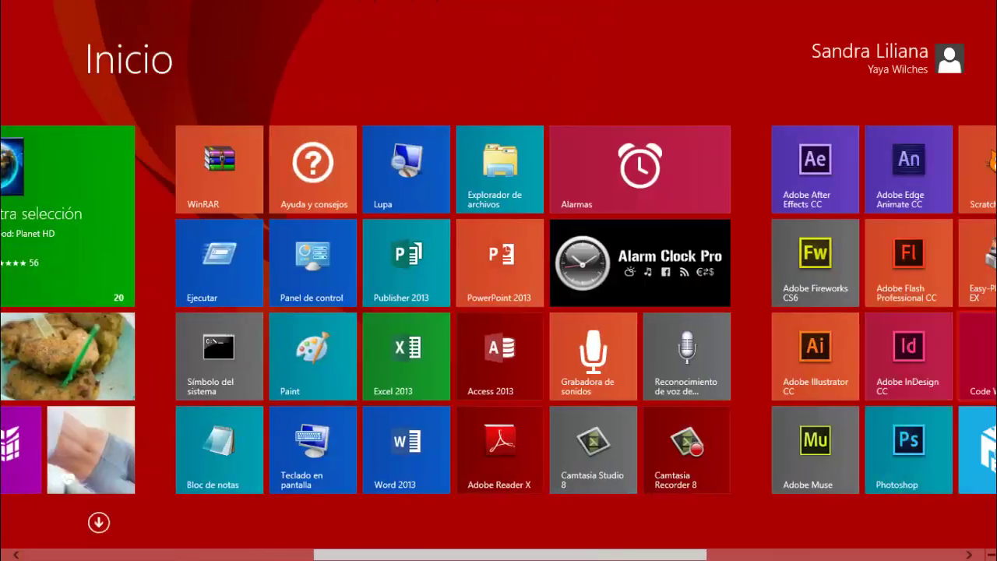
scroll(956, 445, down, 5)
scroll(518, 325, down, 1)
scroll(337, 323, up, 5)
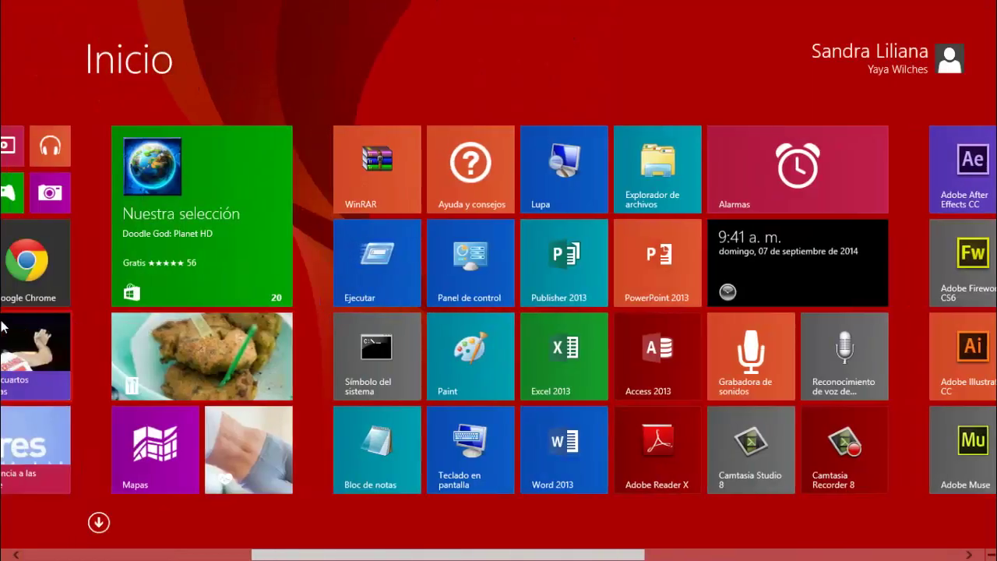
click(567, 360)
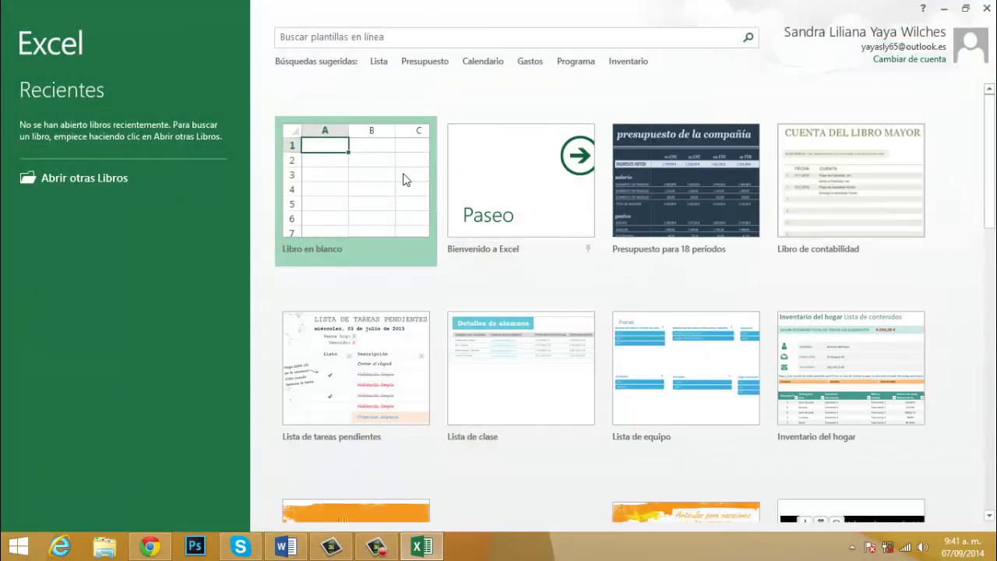
click(403, 179)
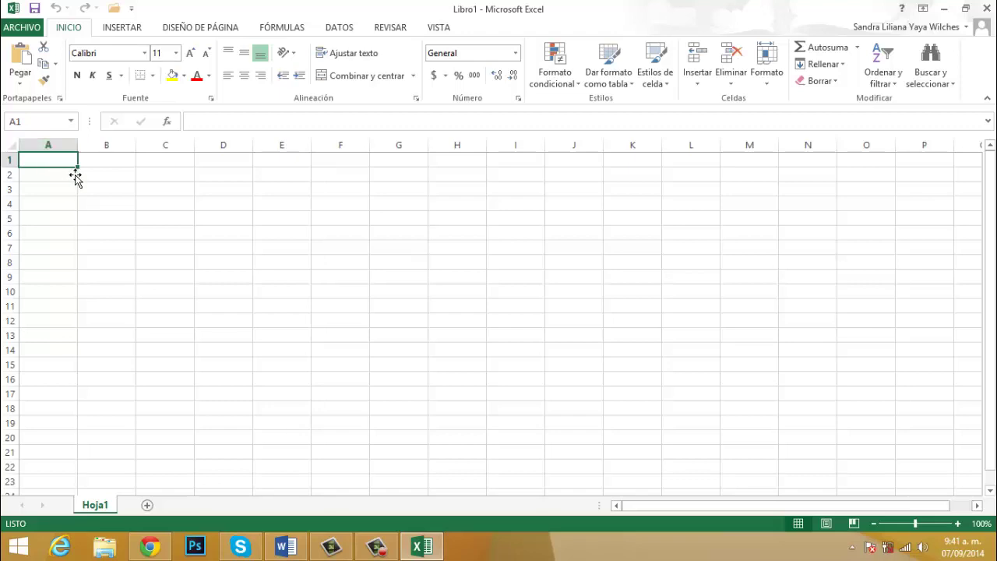
- Enter the headers REF PRODUCTO in A1 and DETALLE PRODUCTO in B1
text(re)
key(BackSpace)
key(BackSpace)
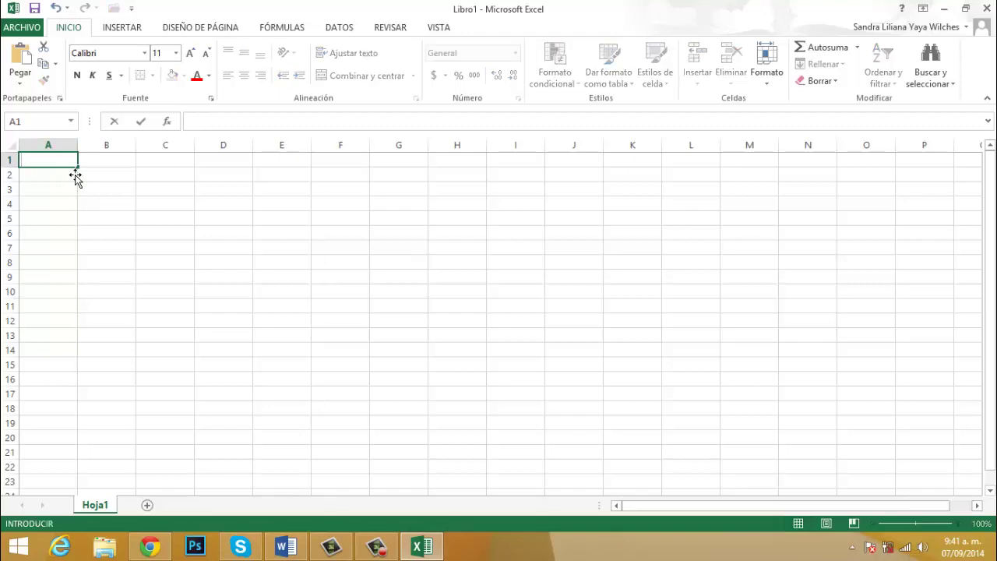
text(REF)
text( PRODUCTO)
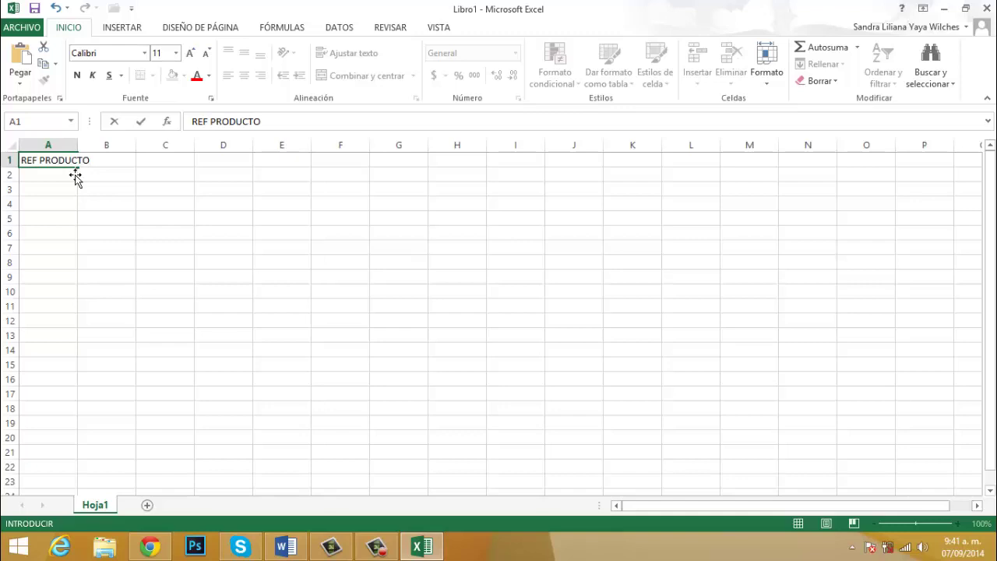
key(Tab)
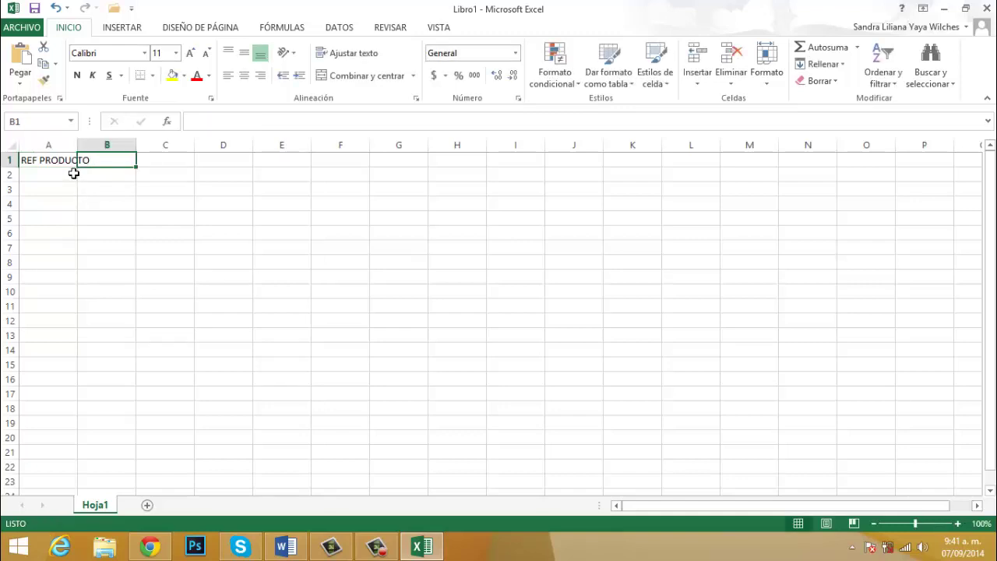
text(DETALLE )
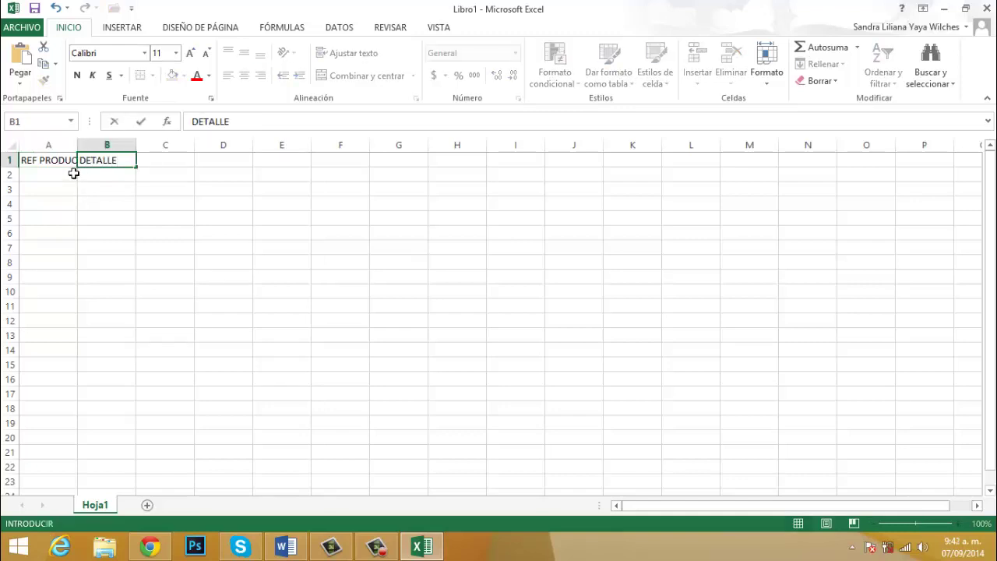
text(PRODUCTO)
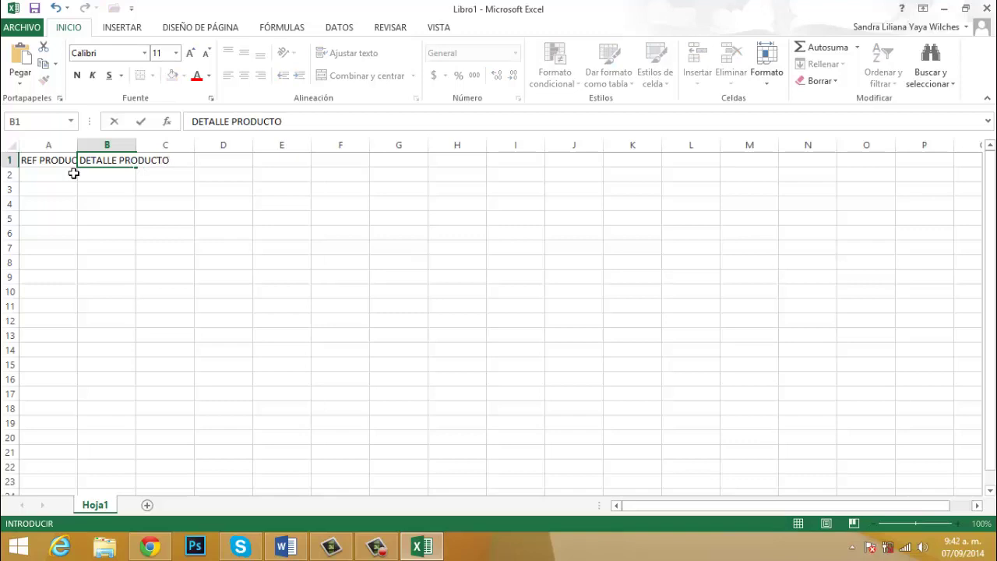
key(Tab)
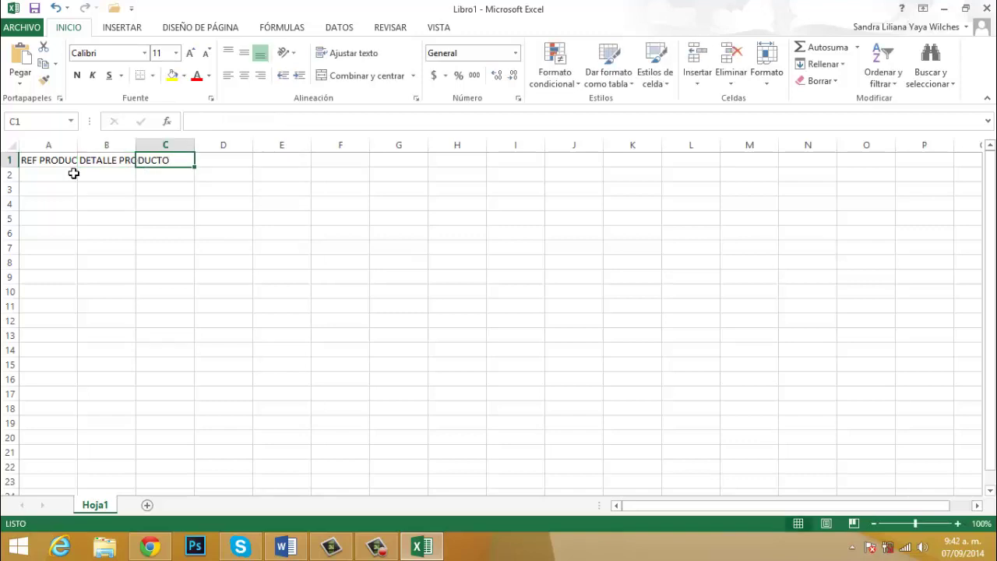
key(Left)
key(Right)
key(Right)
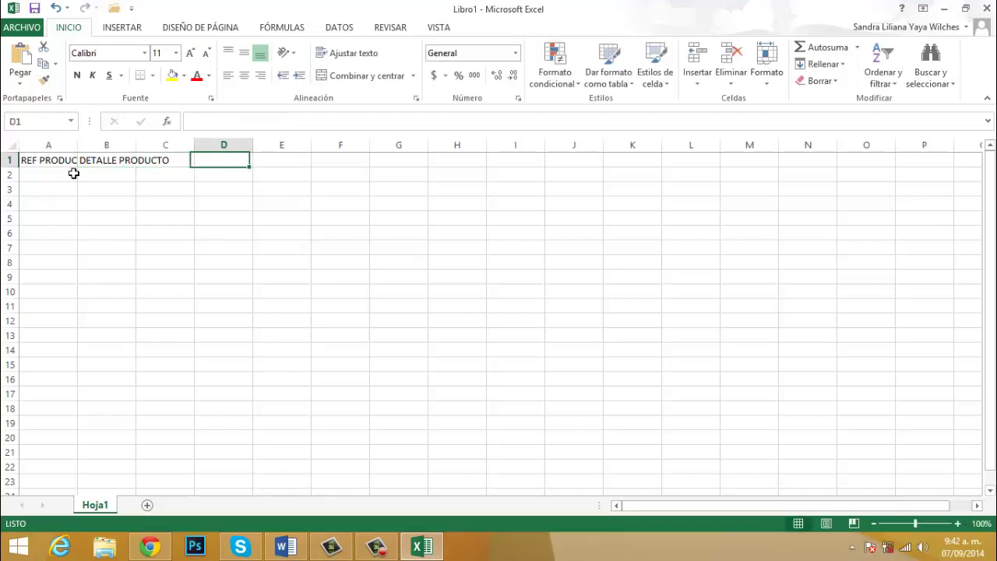
key(Right)
key(Right)
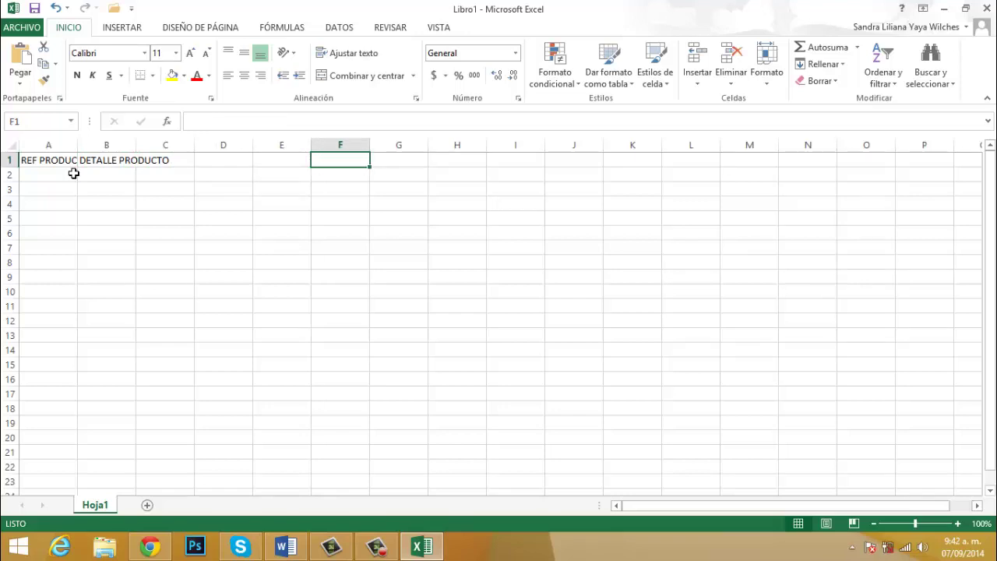
- Enter CANTIDAD, PRECIO UNITARIO, MEDIDA and VR UNITARIO across F1:I1
text(CANTIDAD)
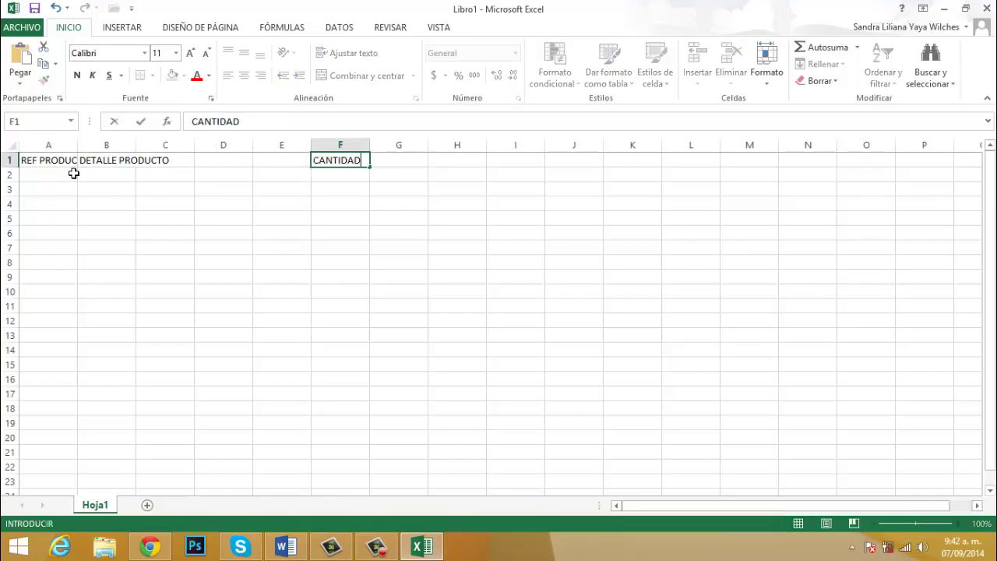
key(Tab)
text(PREC)
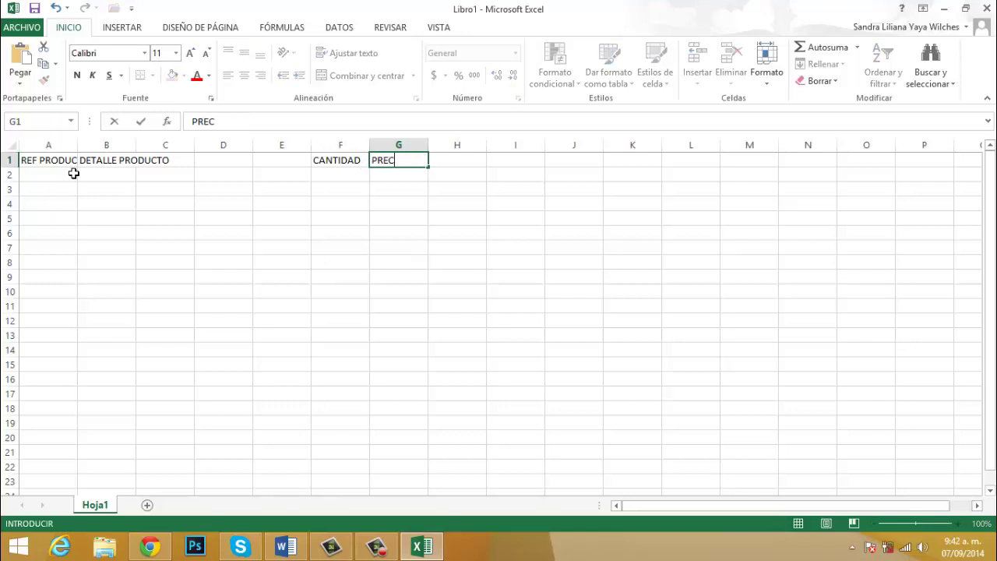
text(IO UNITARIO)
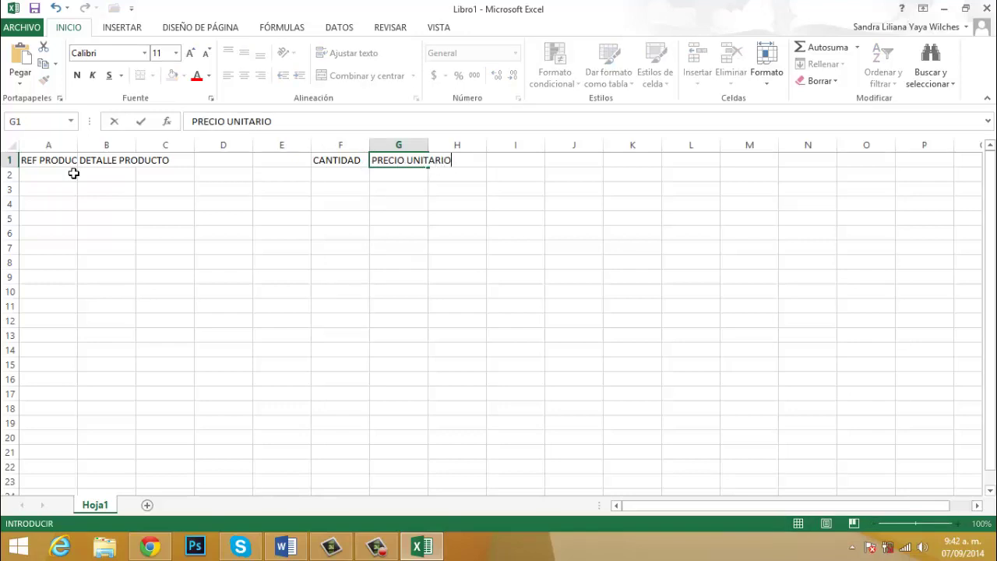
key(Tab)
text(UNIDAD)
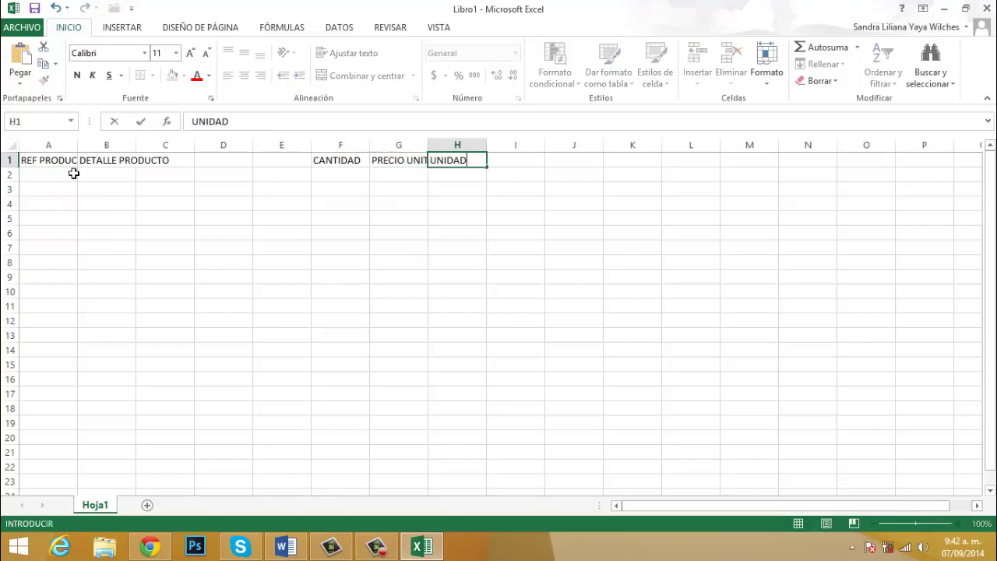
key(BackSpace)
key(BackSpace)
key(BackSpace)
key(BackSpace)
key(BackSpace)
key(BackSpace)
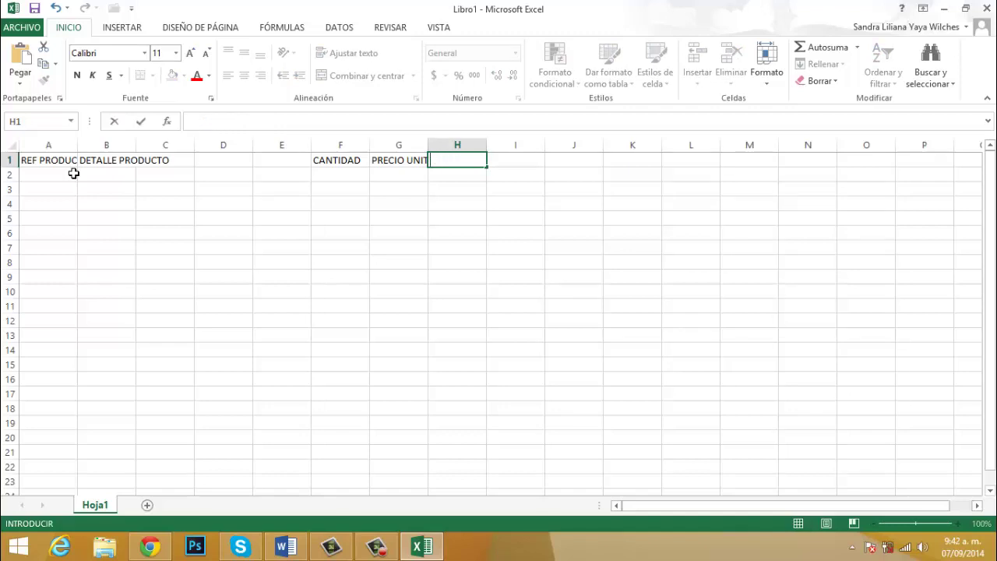
text(ME)
text(DIDA)
key(Tab)
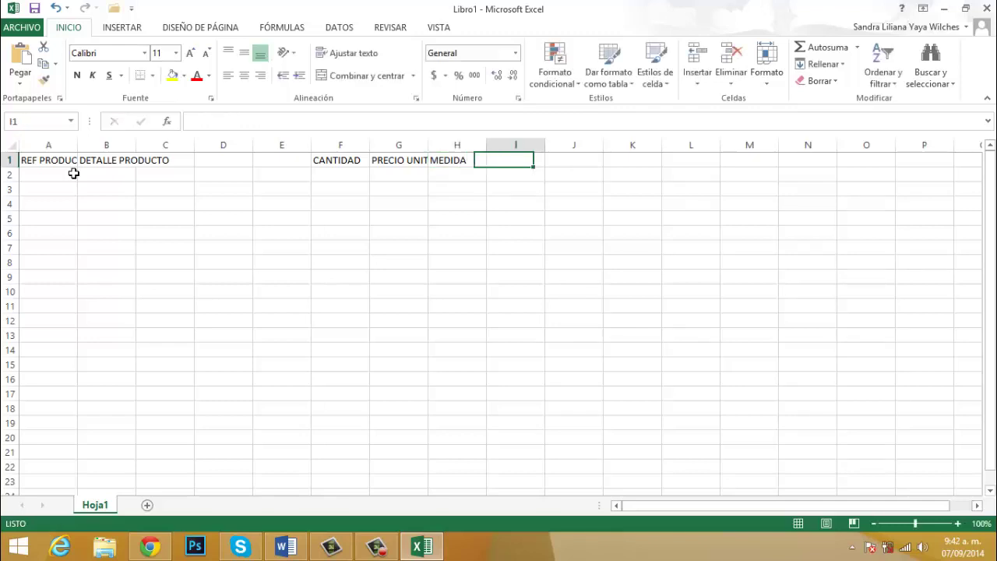
text(VA)
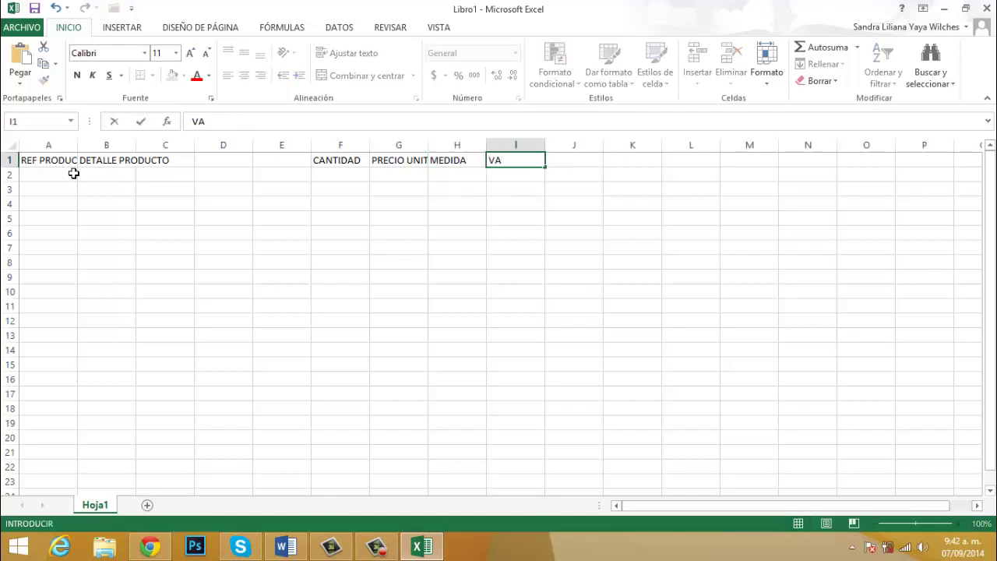
key(BackSpace)
text(R)
text(UNI)
text(TARIO)
key(Tab)
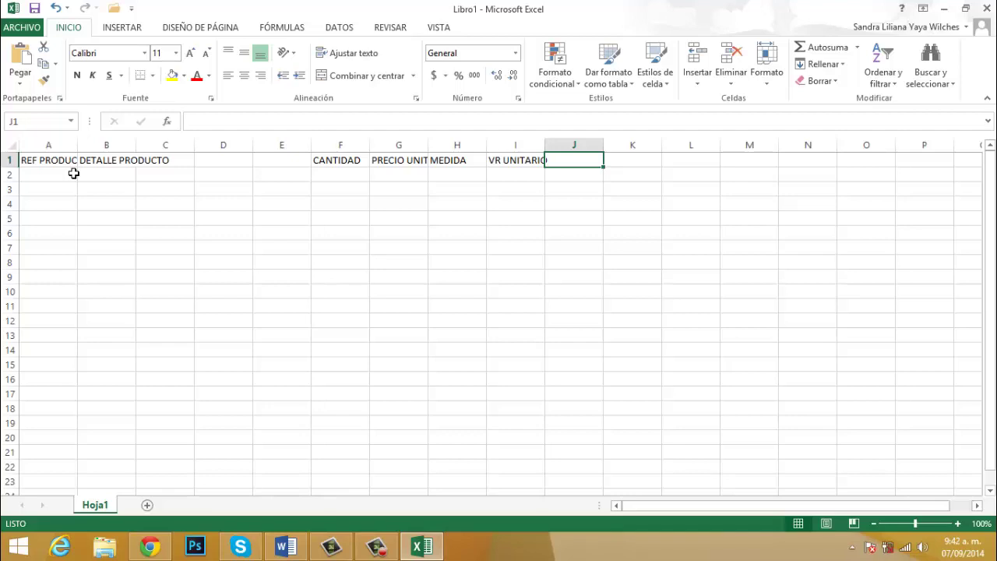
- Add IVA and VR TOTAL in J1:K1, then return to the REF PRODUCTO header
text(IVA)
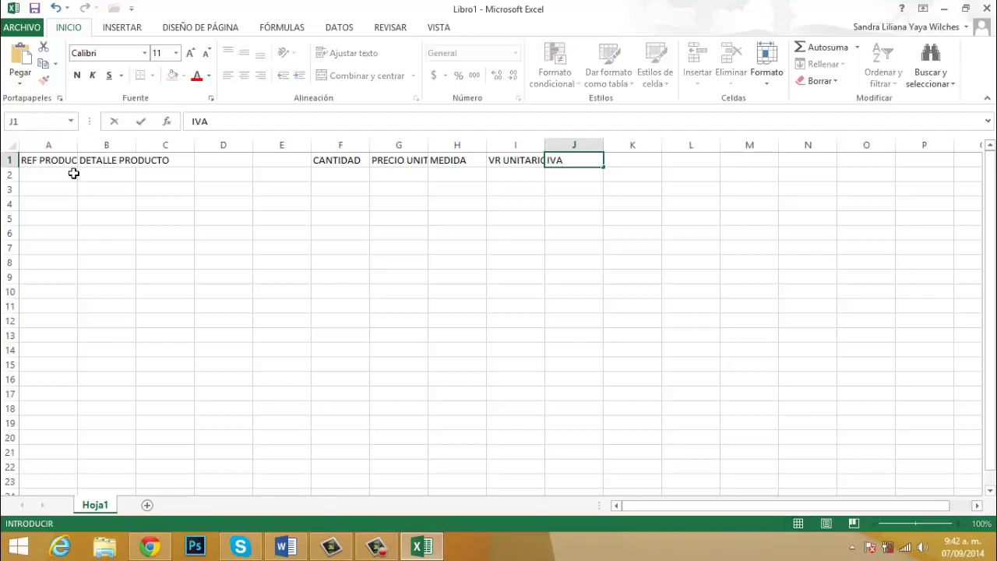
key(Tab)
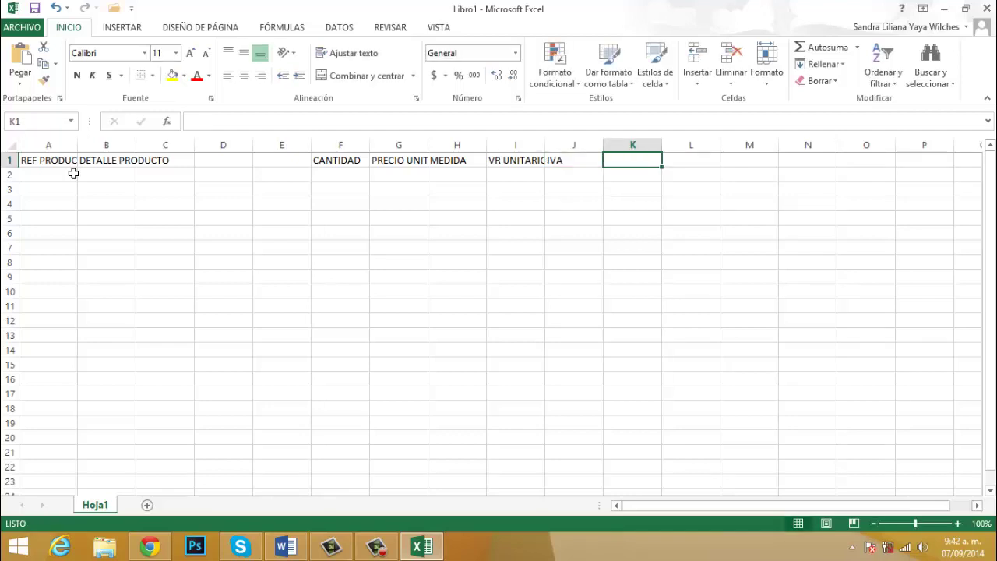
text(VA)
key(BackSpace)
text(R)
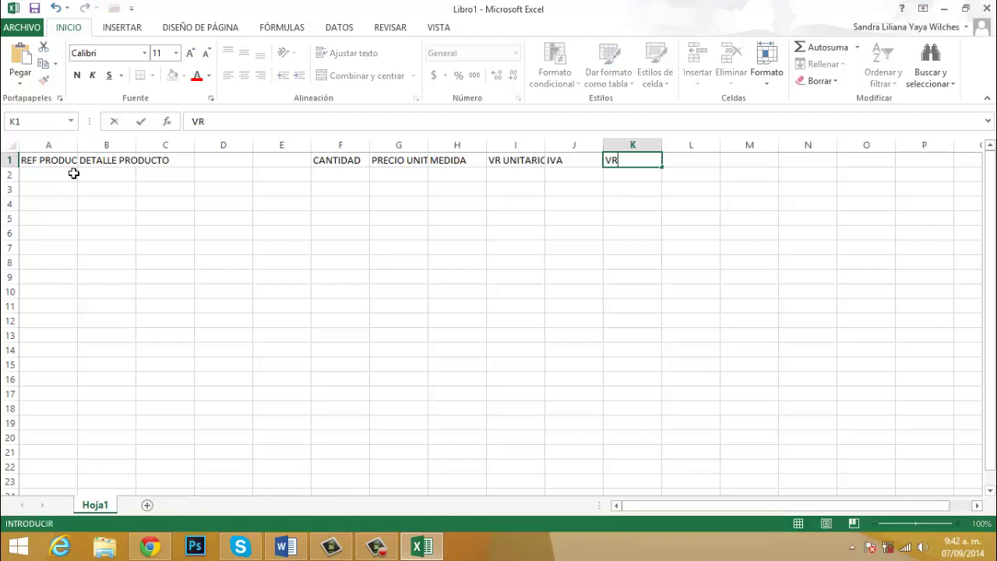
text( TOTAL)
key(Return)
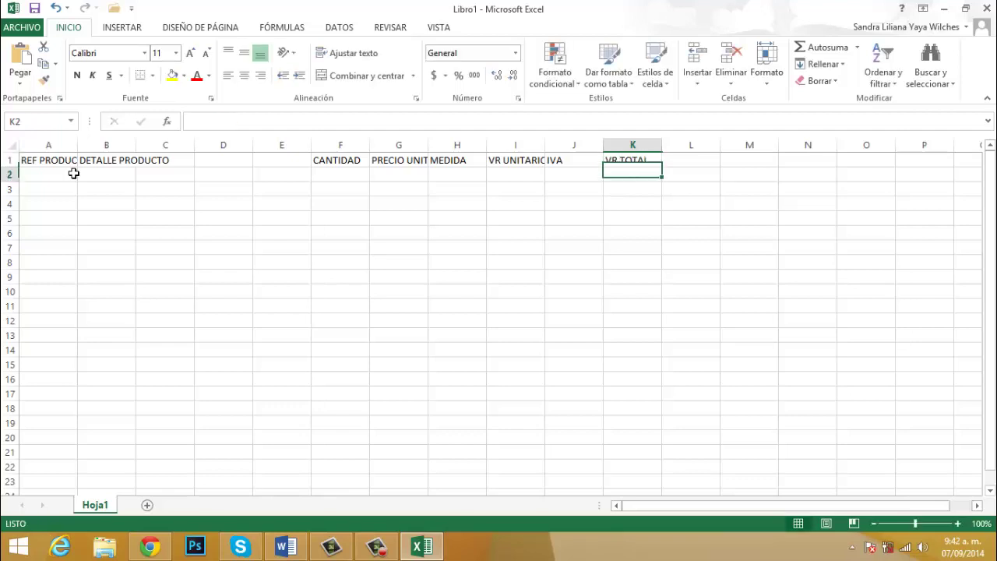
key(Up)
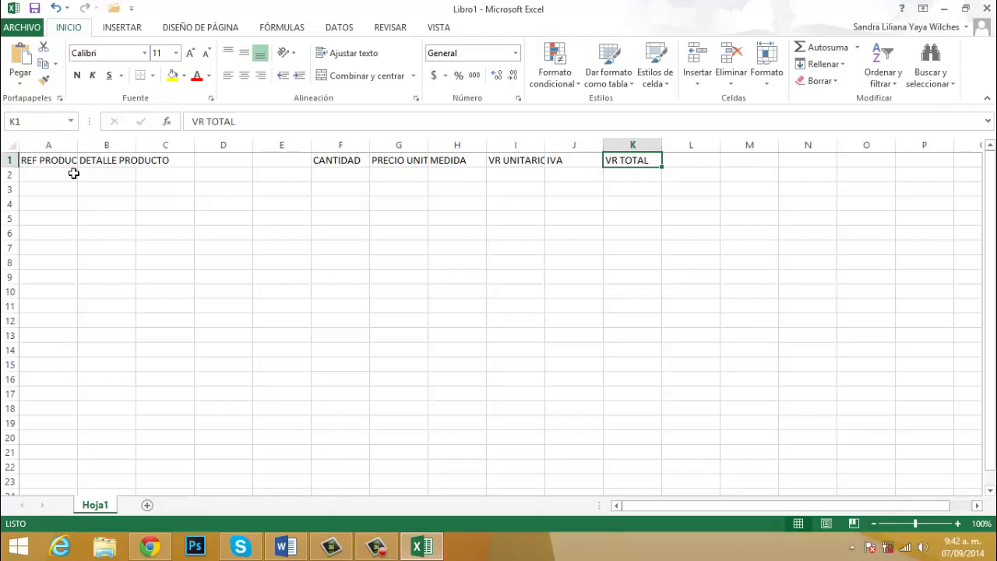
key(Left)
key(Left)
key(Left)
key(Left)
key(Left)
key(Left)
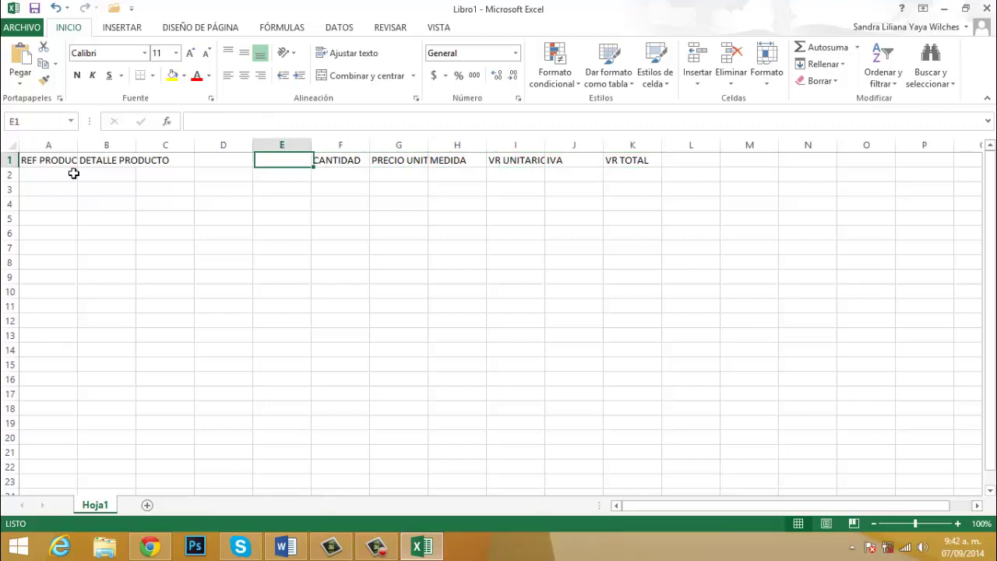
key(Left)
key(Left)
key(Left)
key(Right)
key(Right)
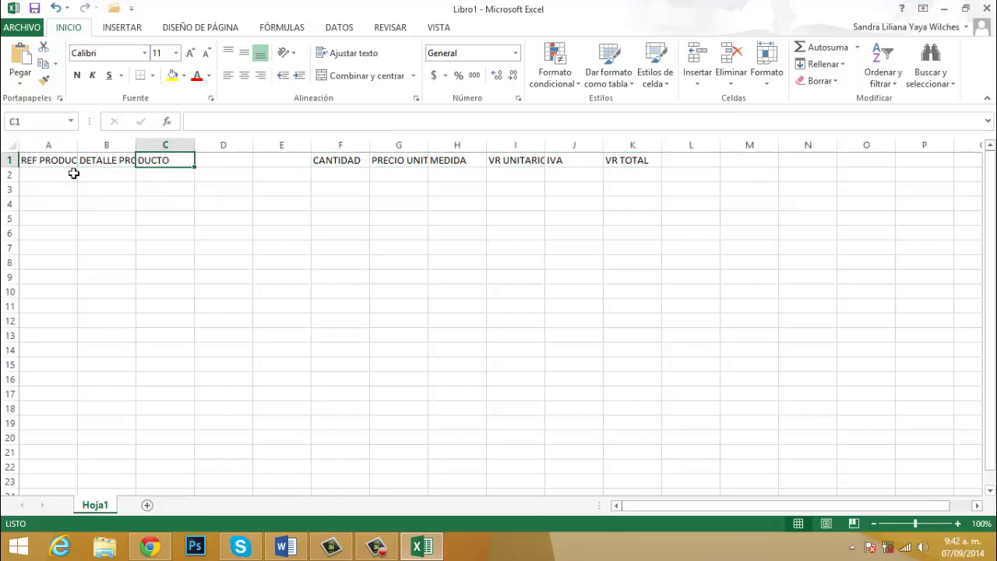
key(Right)
key(Right)
key(Right)
key(Right)
key(Right)
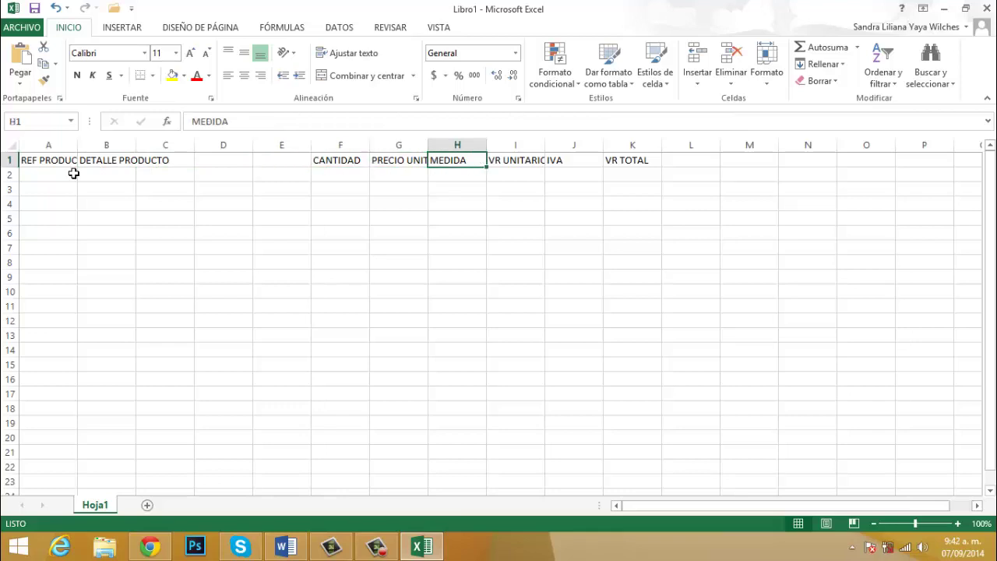
key(Right)
key(Right)
key(Right)
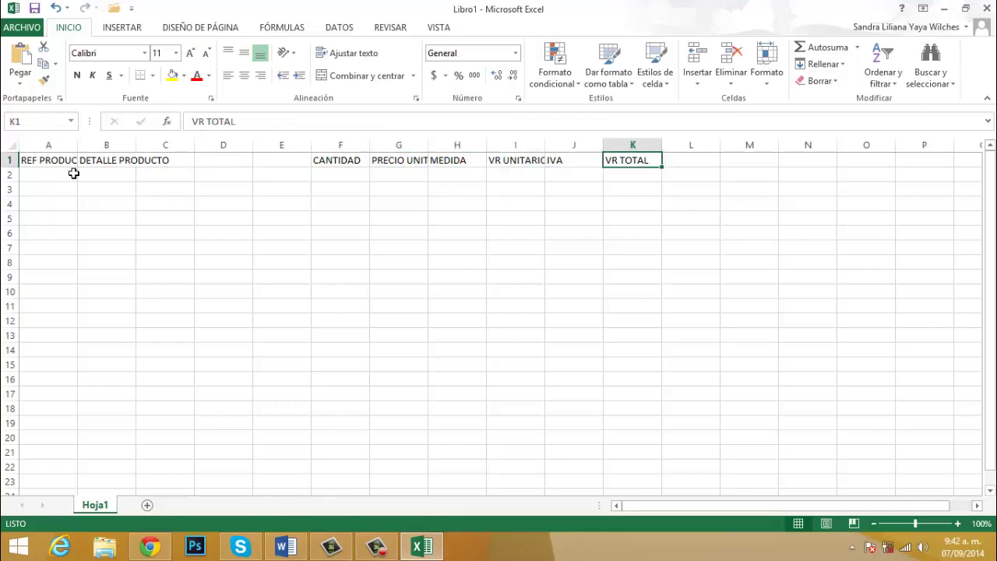
key(Left)
key(Left)
key(Left)
key(Left)
key(Left)
key(Left)
key(Left)
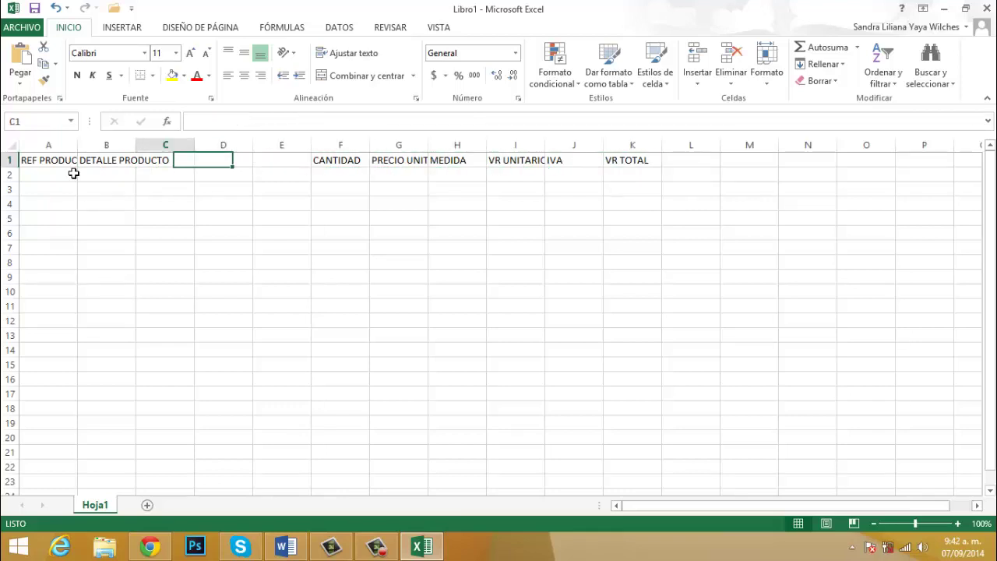
key(Left)
key(Left)
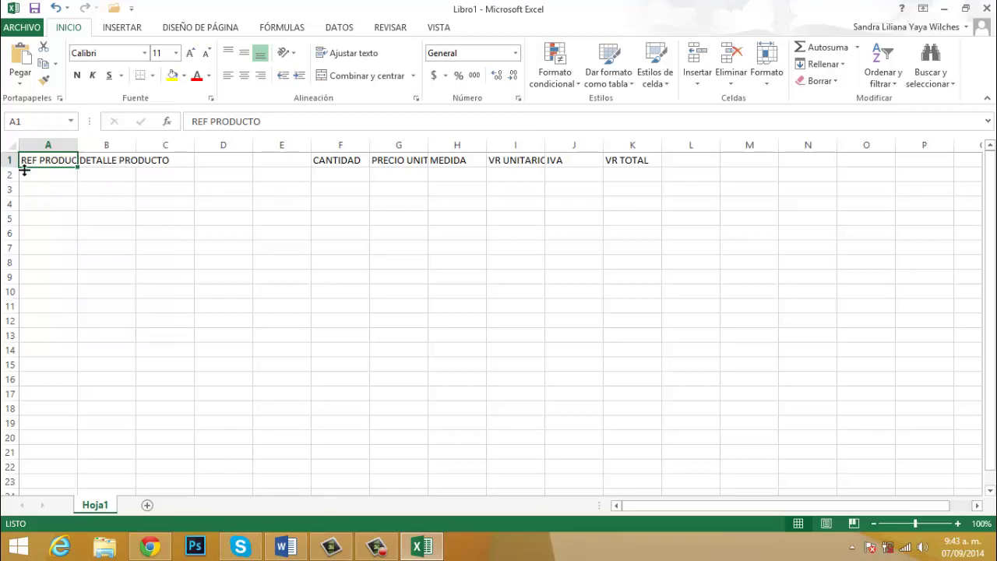
- Insert ten blank rows above the product headers by selecting rows 1–10 and choosing Insertar
drag(11, 159, 14, 187)
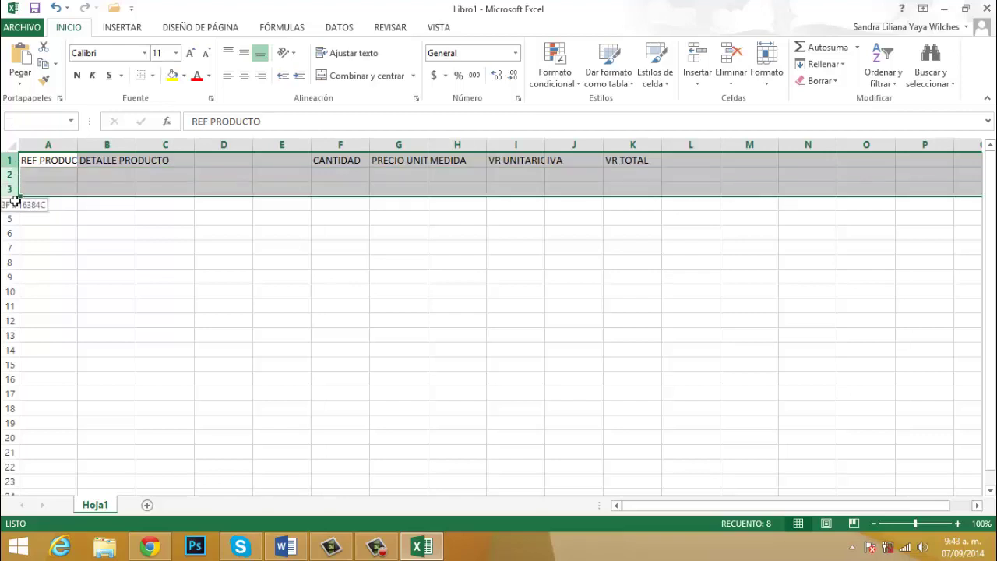
drag(14, 187, 13, 299)
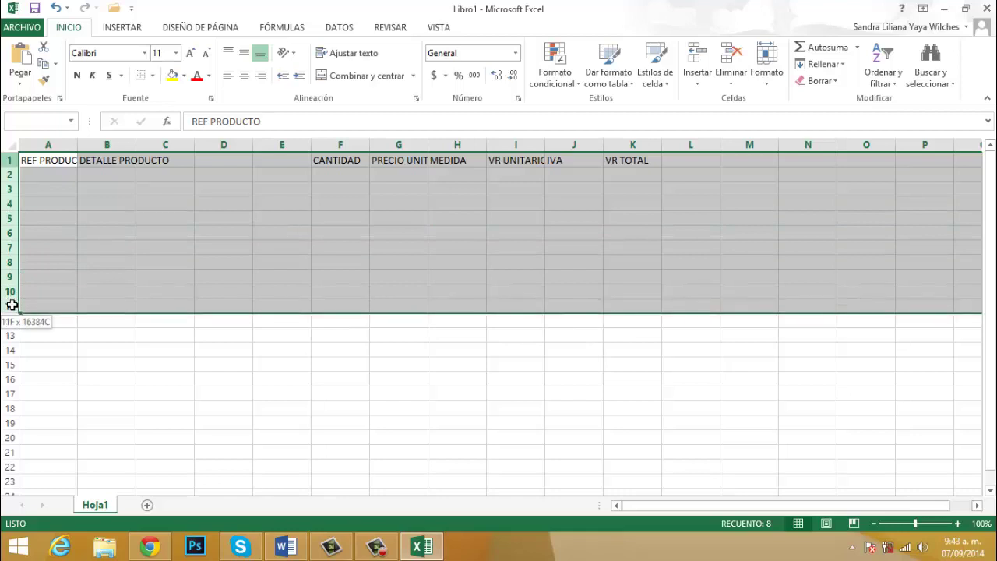
drag(13, 300, 15, 300)
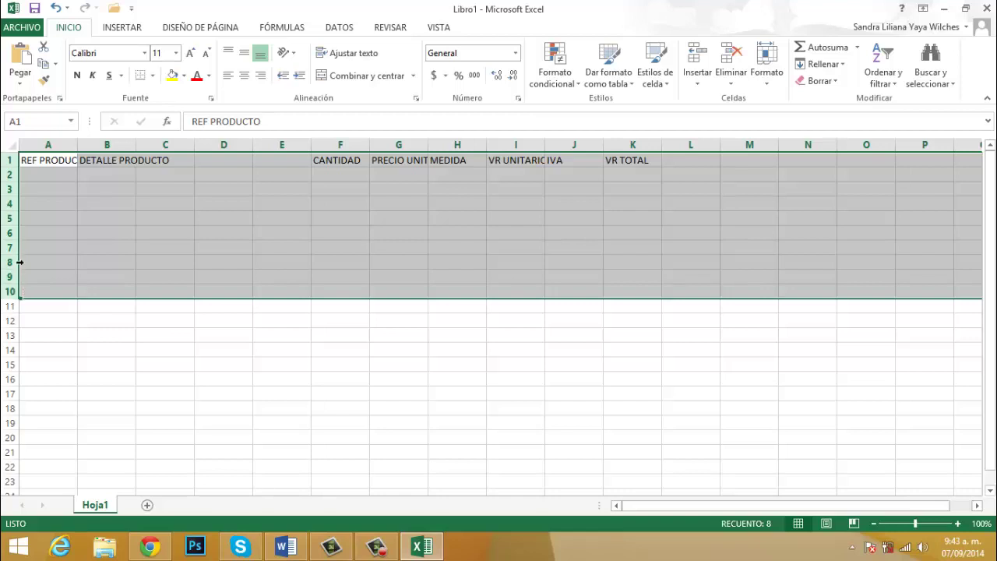
right_click(19, 262)
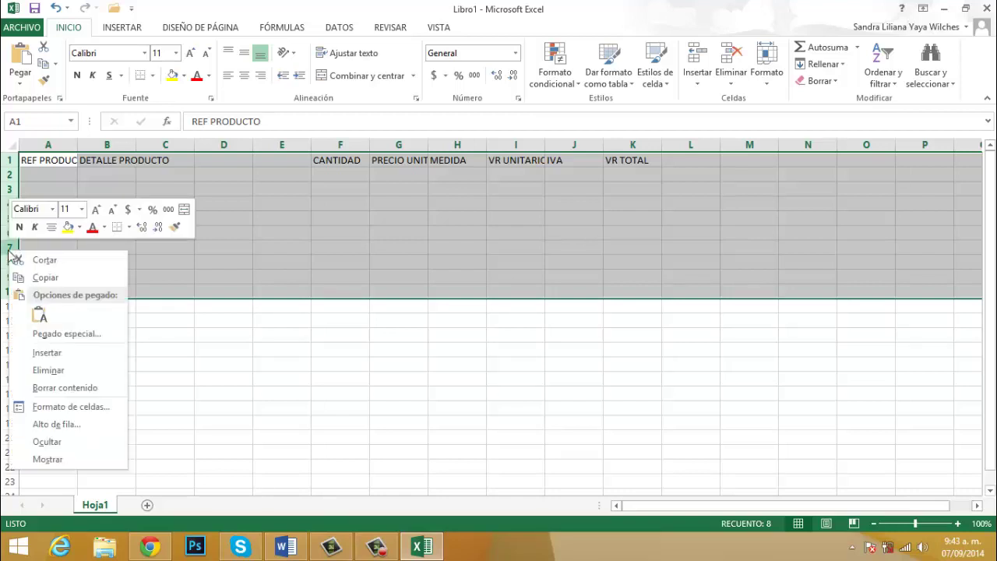
click(50, 353)
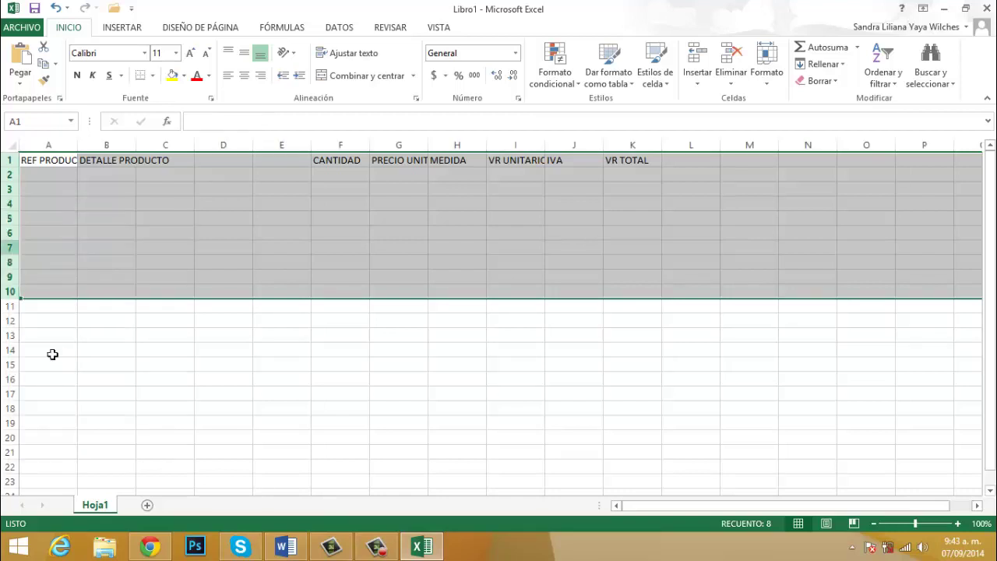
click(323, 366)
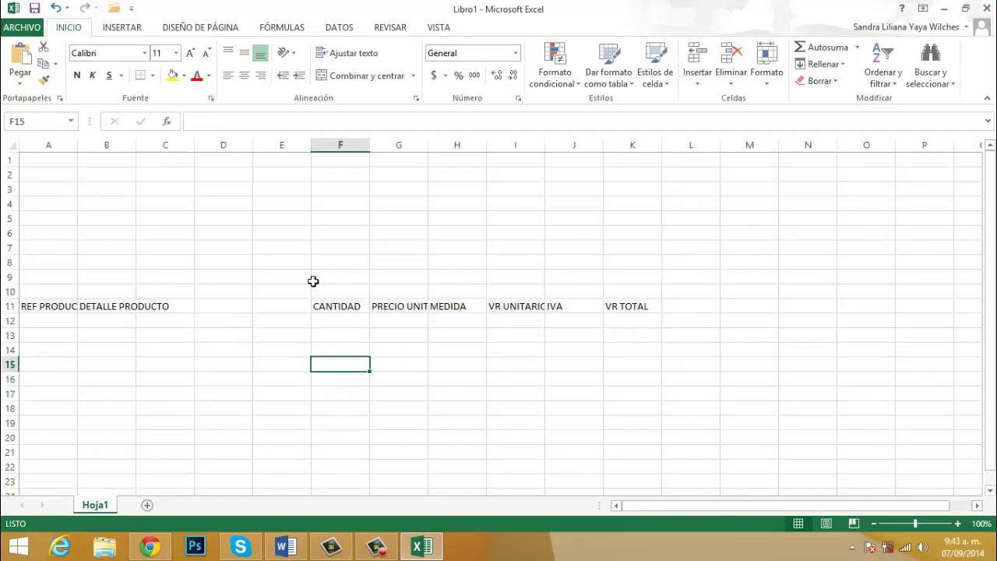
click(38, 293)
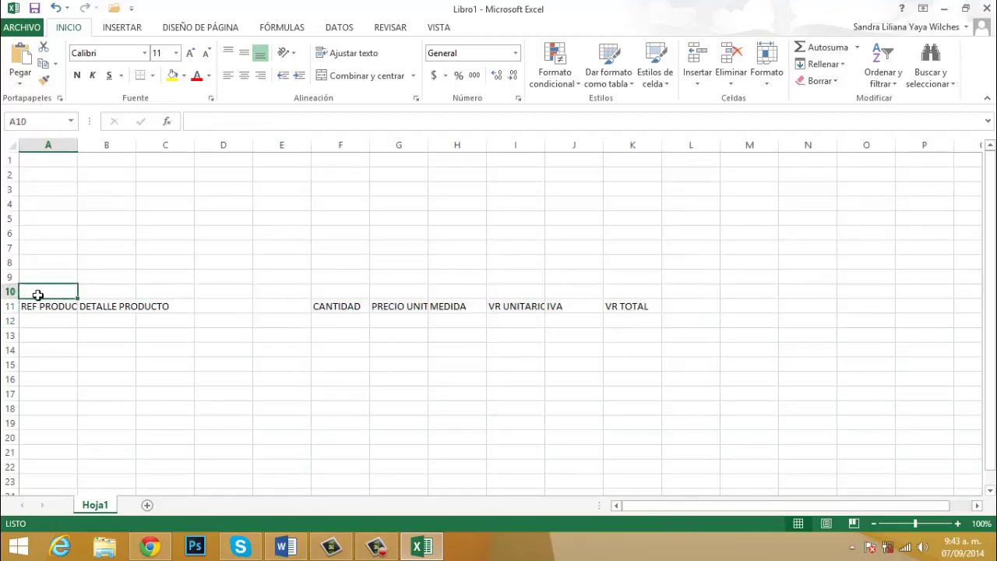
click(44, 238)
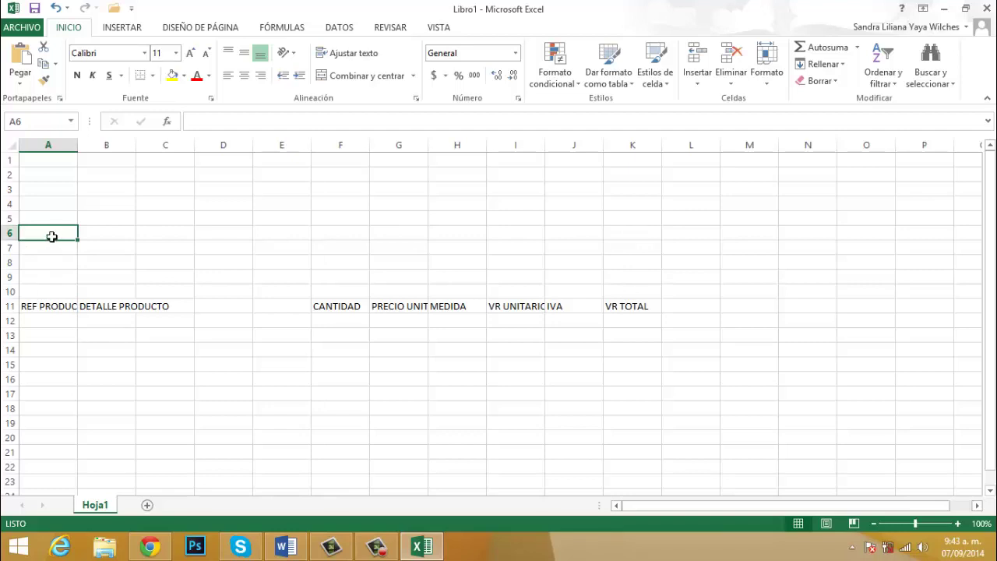
- Type the supplier labels CODIGO PROVEEDOR, NOMBRE, DIRECCION and TELEFONO down A6:A9
text(PR)
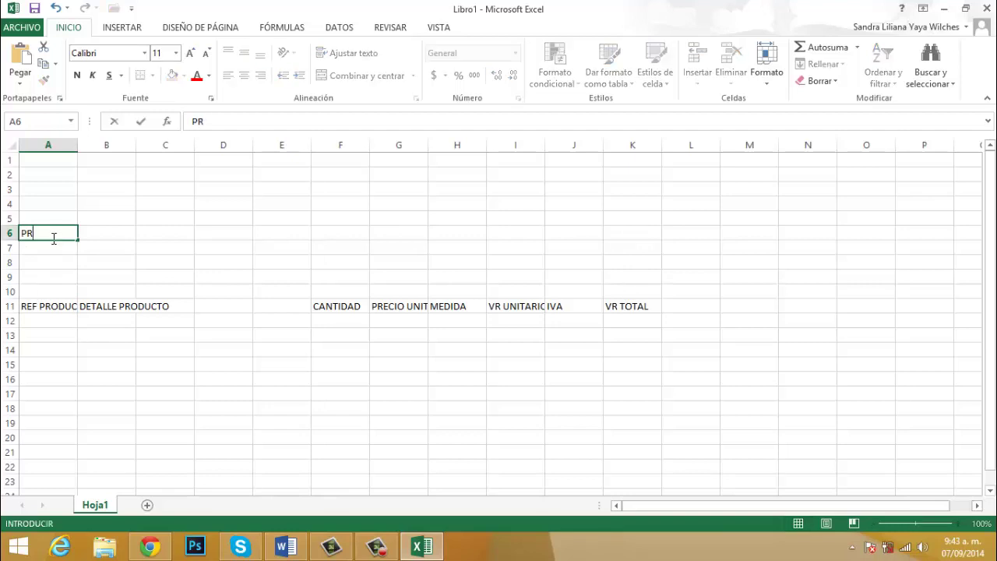
text(OV)
key(BackSpace)
key(BackSpace)
key(BackSpace)
text(CODIGO P)
text(ROVEEDOR)
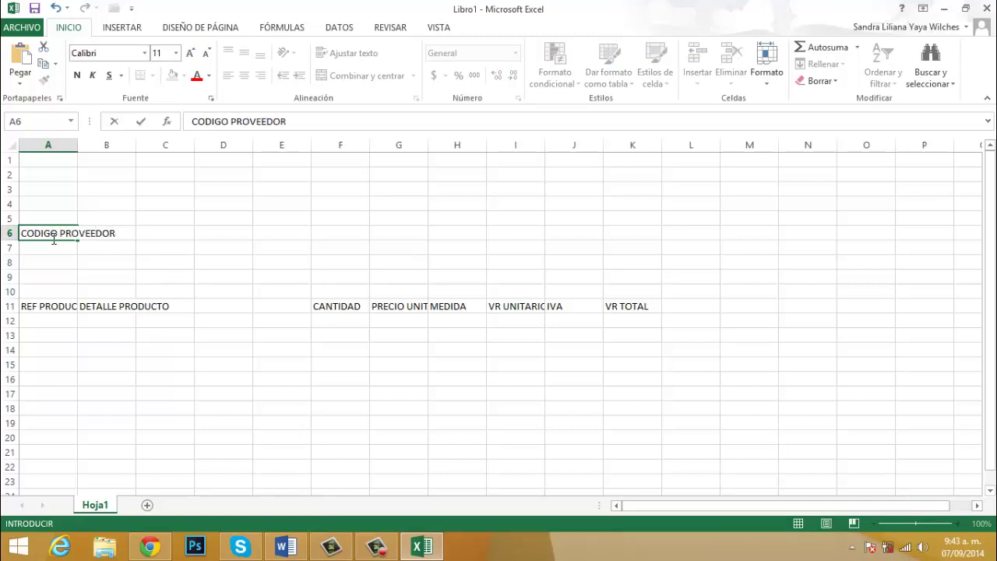
key(Return)
text(NOMBRE)
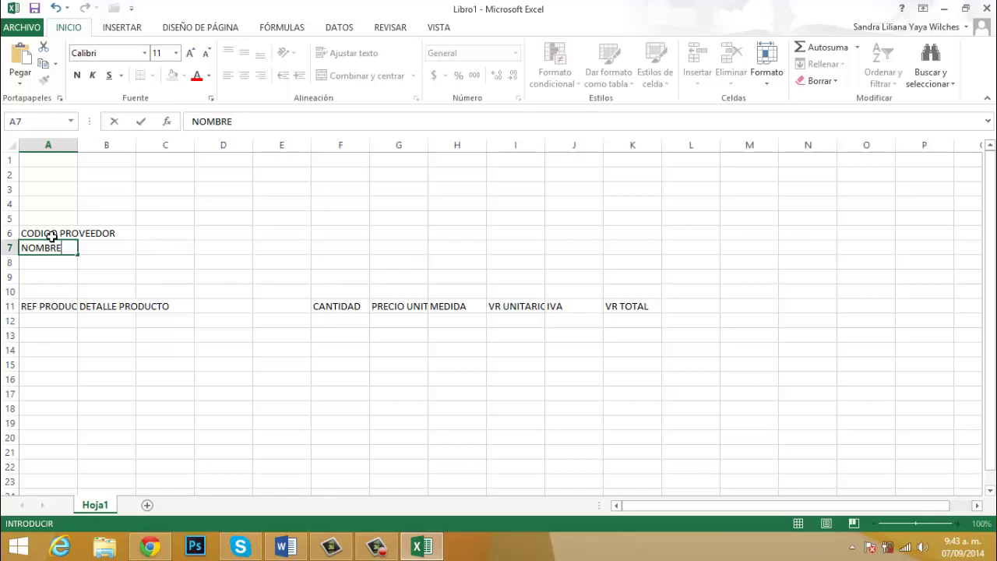
key(Return)
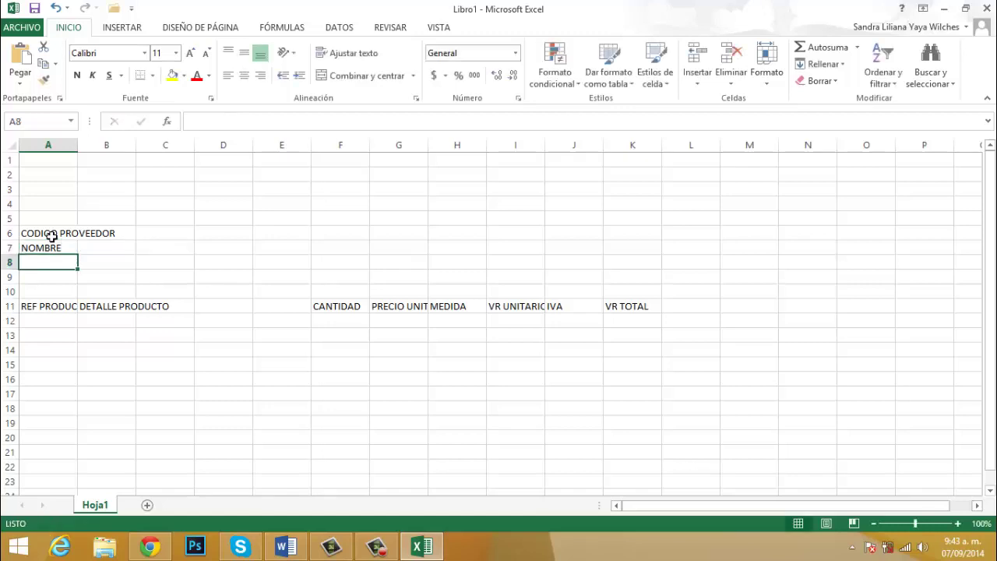
text(DIRECCION)
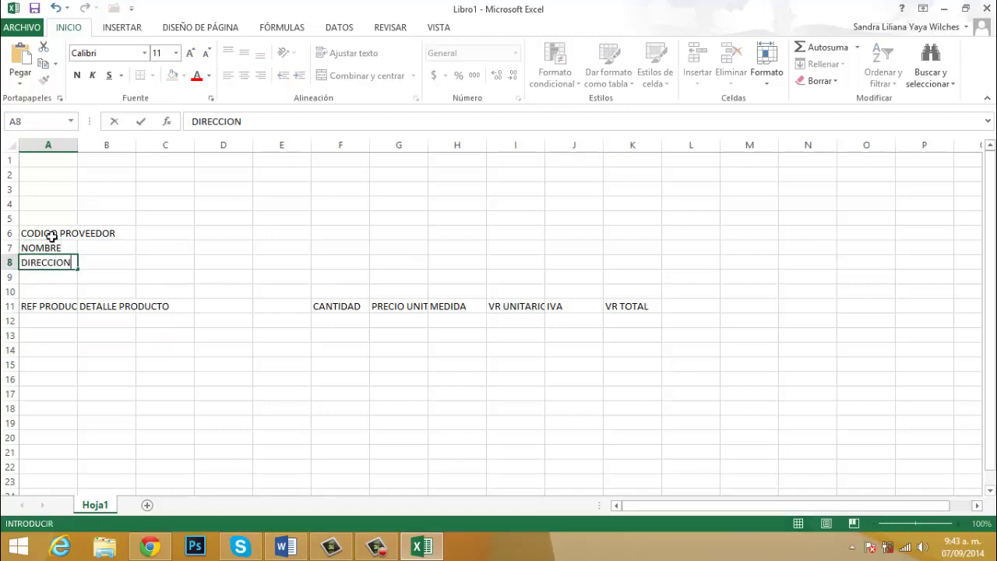
key(Return)
text(TELE)
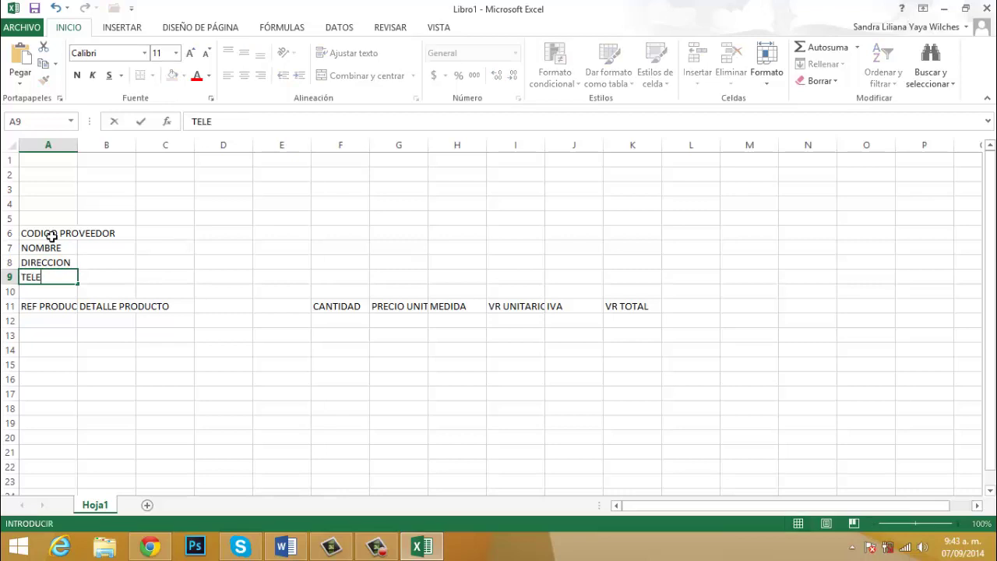
text(FONO)
key(Return)
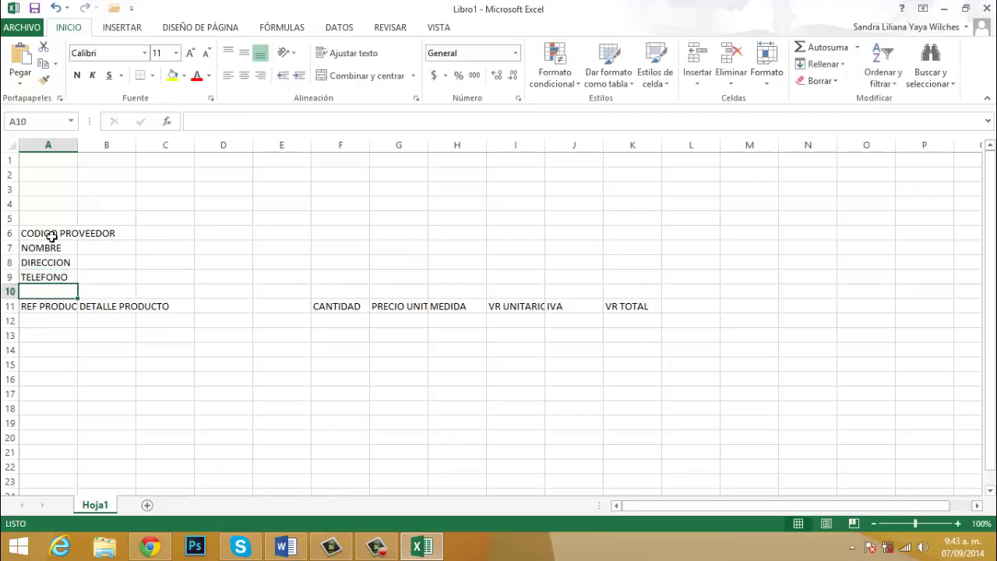
key(Up)
key(Up)
key(Up)
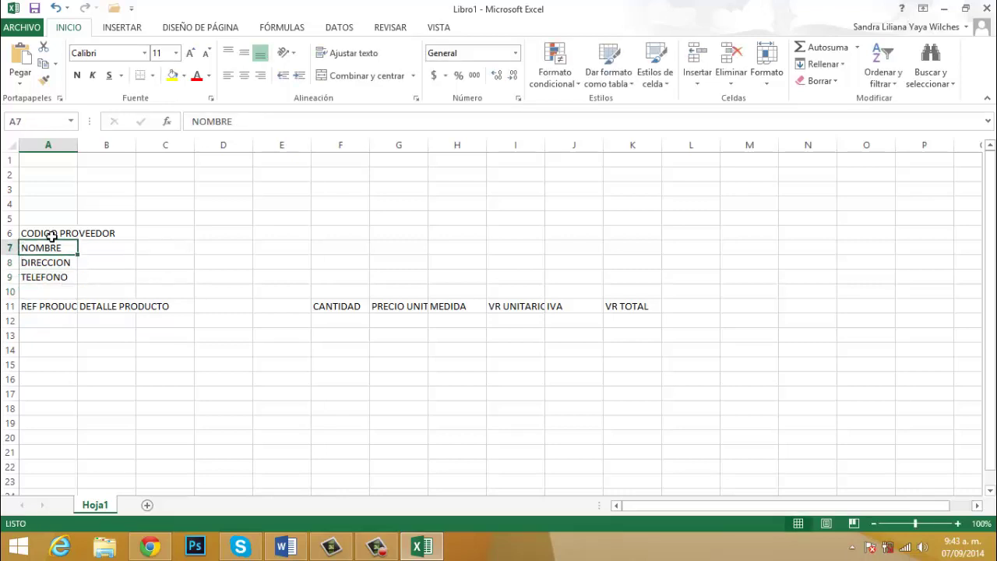
key(Up)
key(Right)
key(Right)
key(Right)
key(Right)
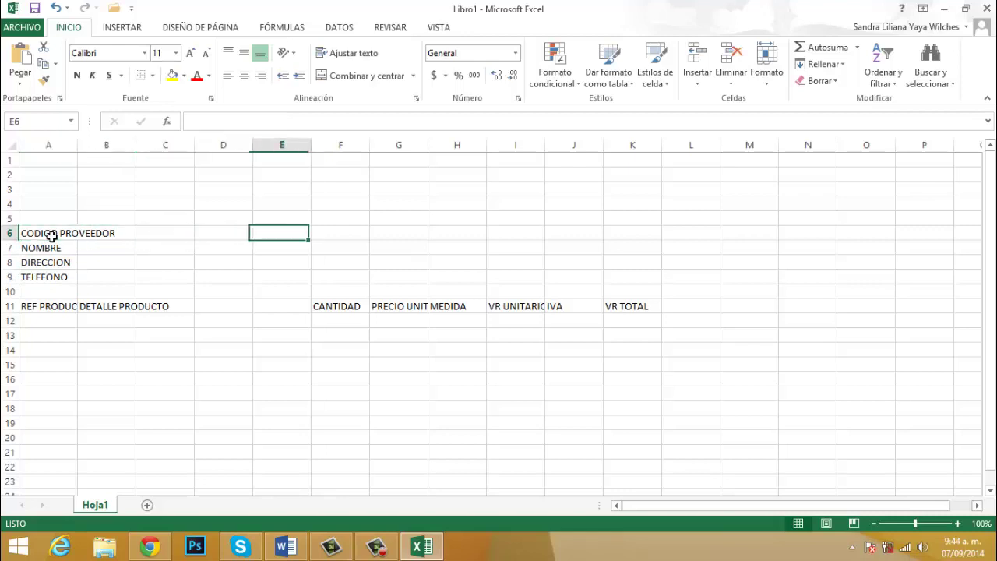
key(Right)
key(Right)
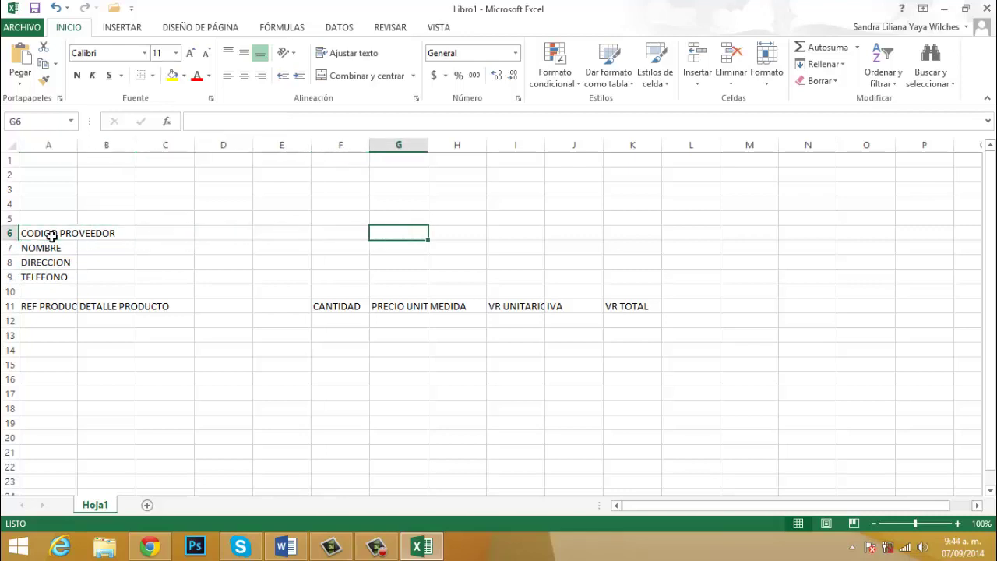
- Type EMAIL, CONTACTO VENTAS and CELULAR down G6:G8
text(EMAI)
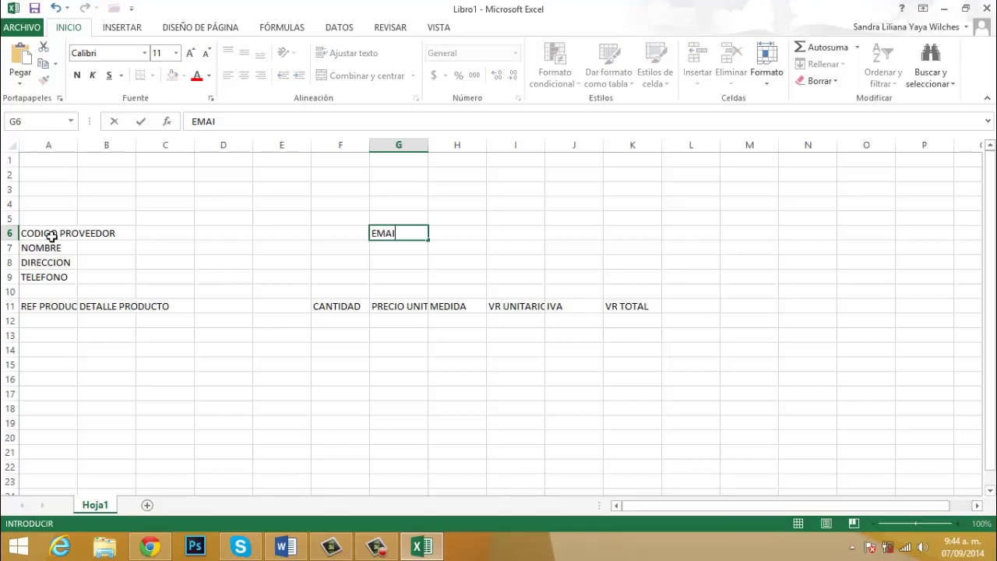
text(L)
key(Return)
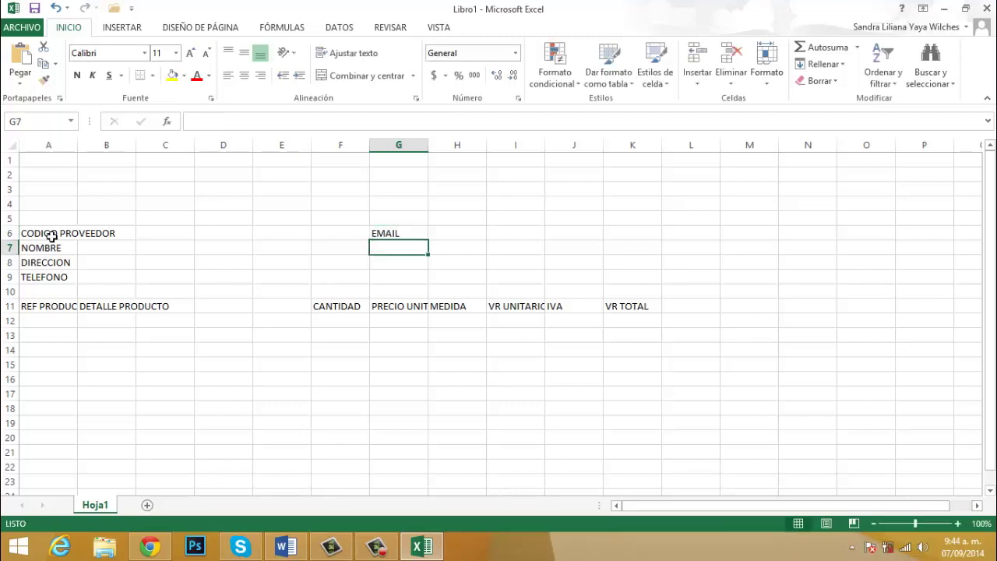
text(CONTA)
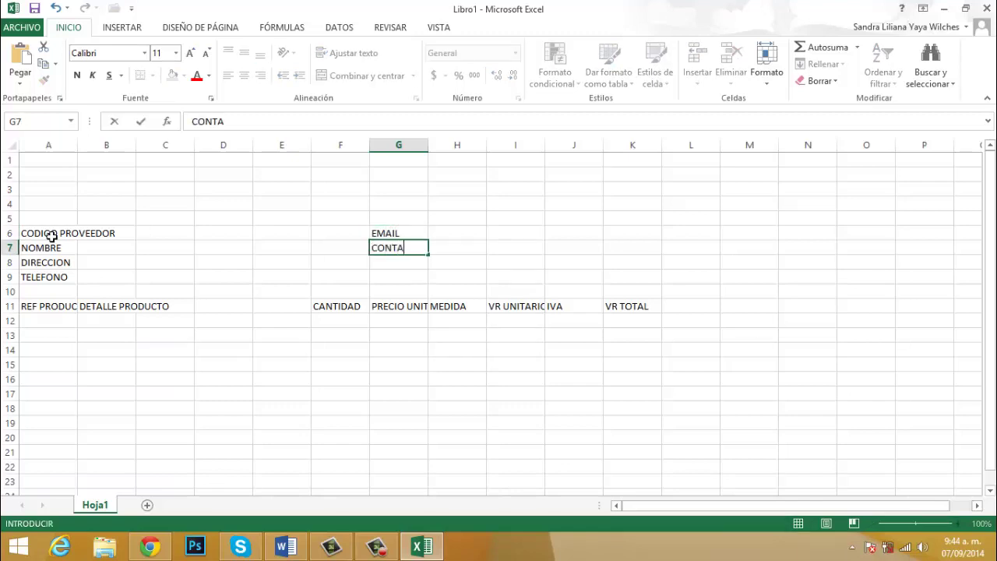
text(CTO VENTAS)
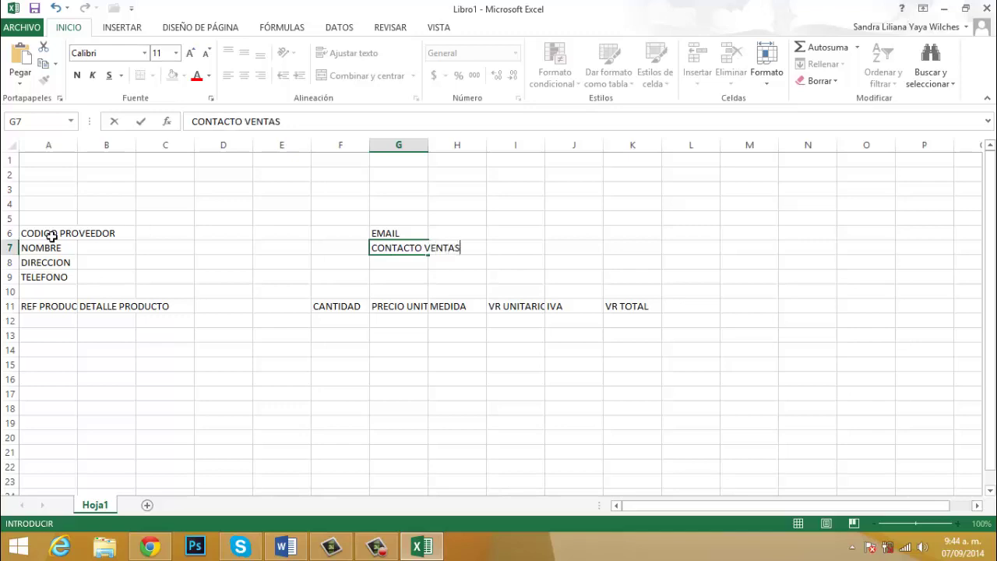
key(Return)
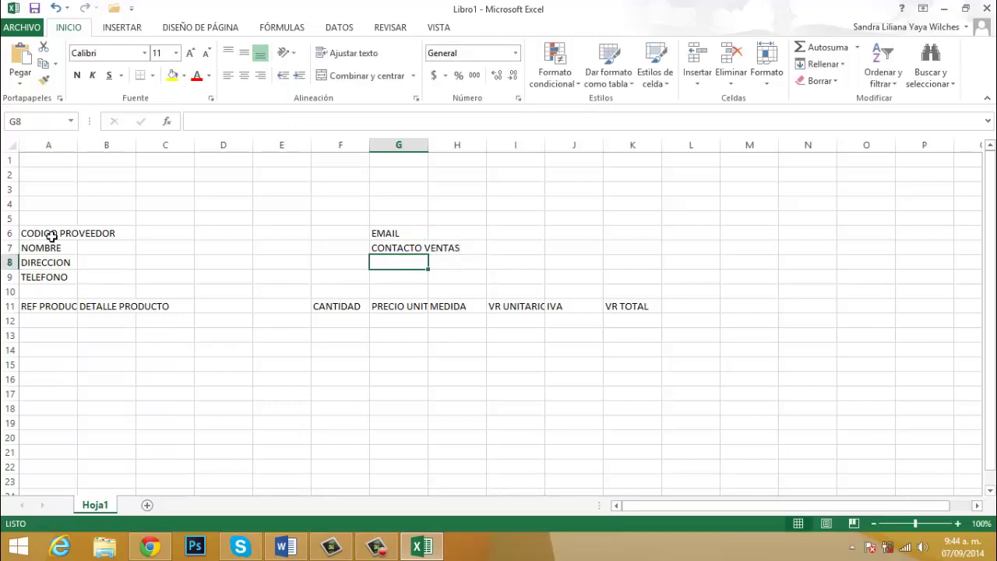
text(CELULA)
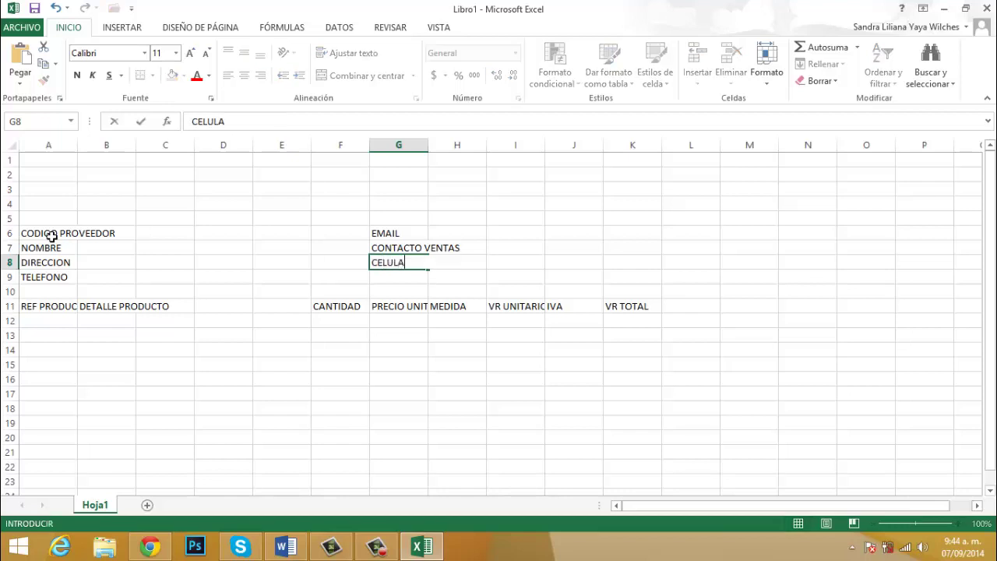
text(R)
key(Return)
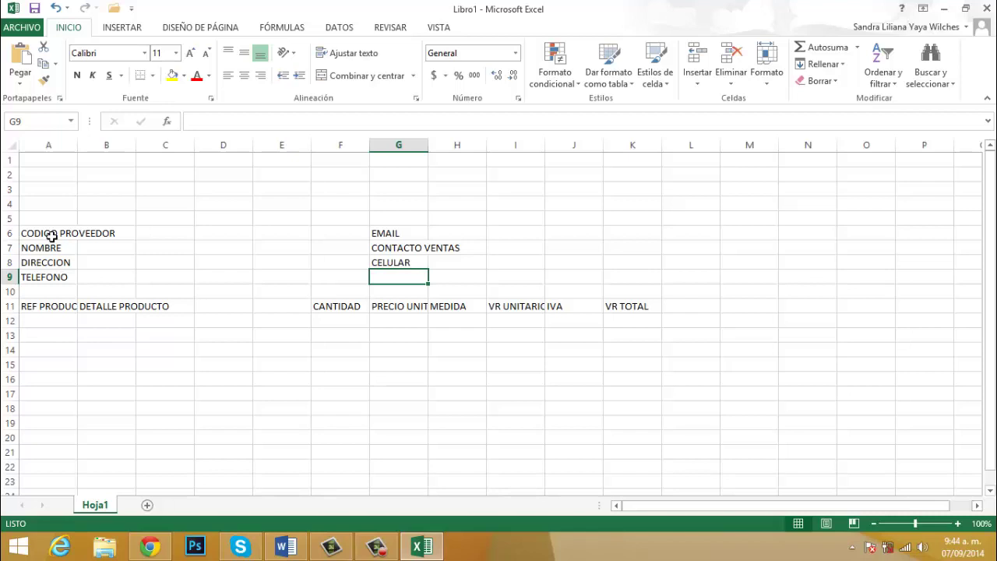
key(Up)
key(Up)
key(Up)
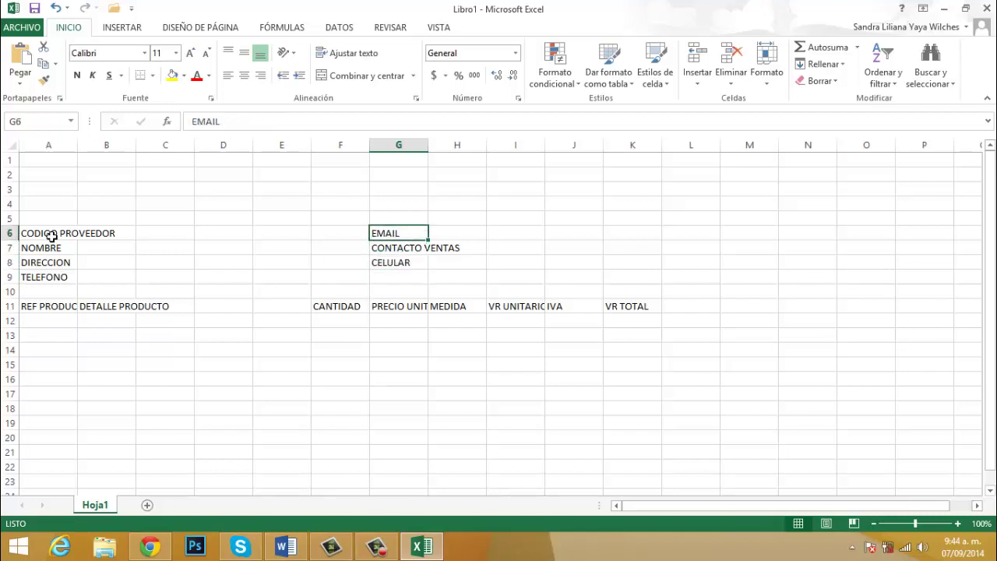
key(Down)
key(Down)
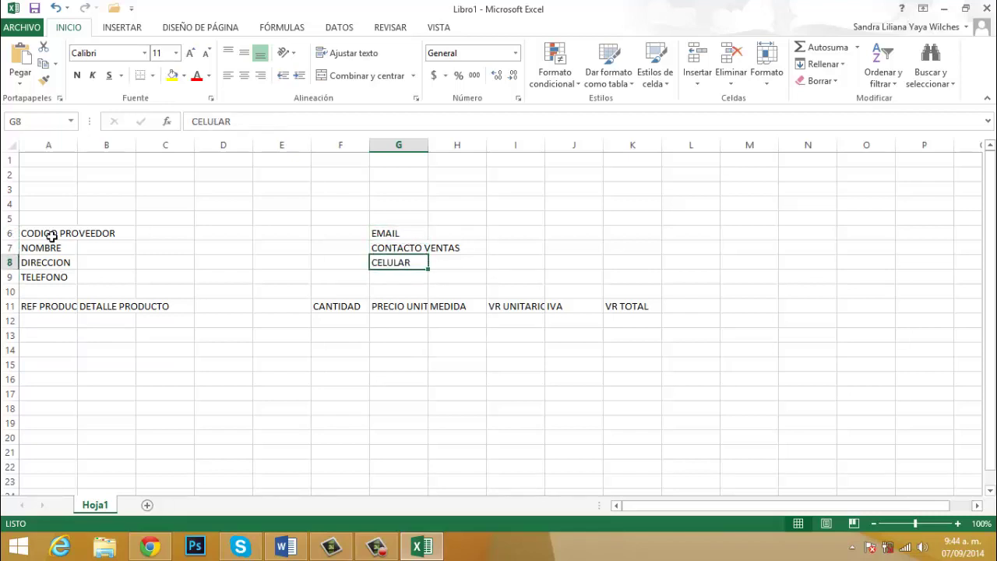
key(Left)
key(Left)
key(Left)
key(Left)
key(Left)
key(Left)
key(Down)
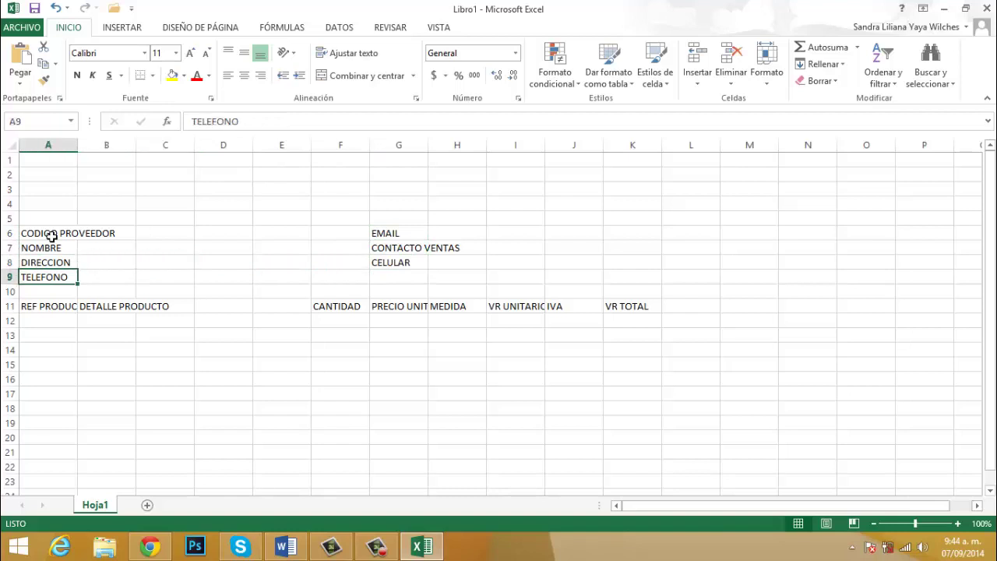
key(Up)
key(Up)
key(Up)
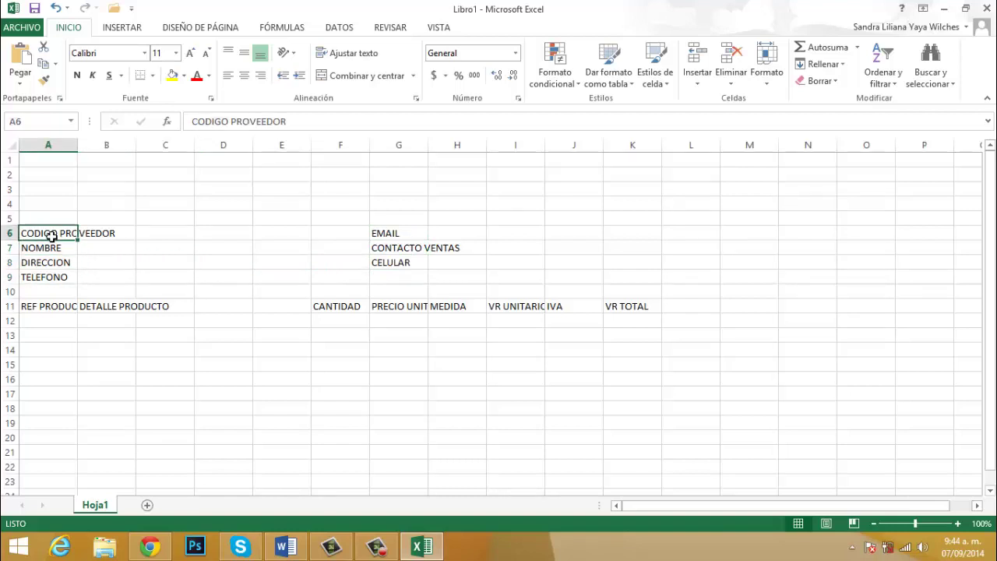
- Check the Orden-de-compra.png reference image, then return to Libro1 below CELULAR
click(151, 548)
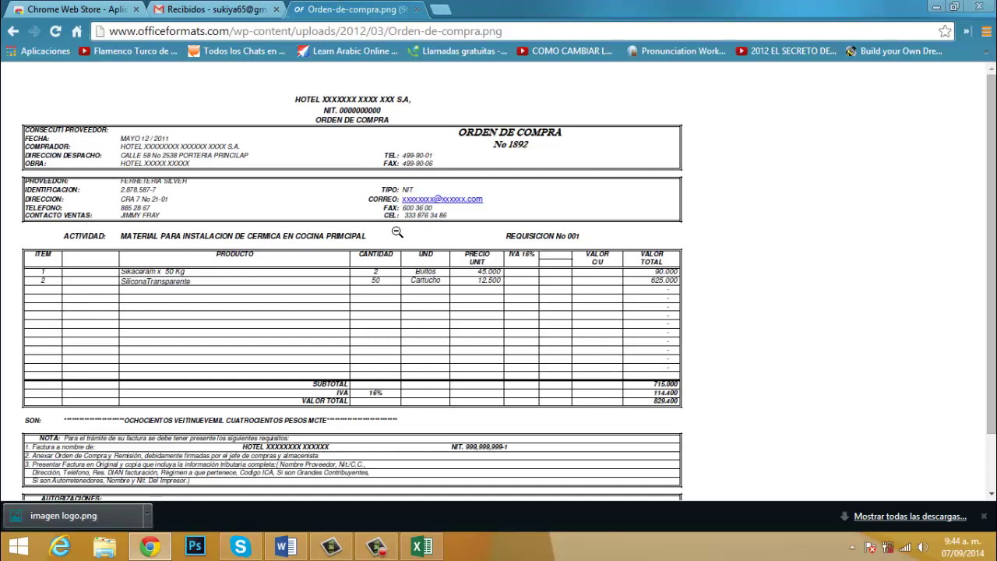
click(422, 546)
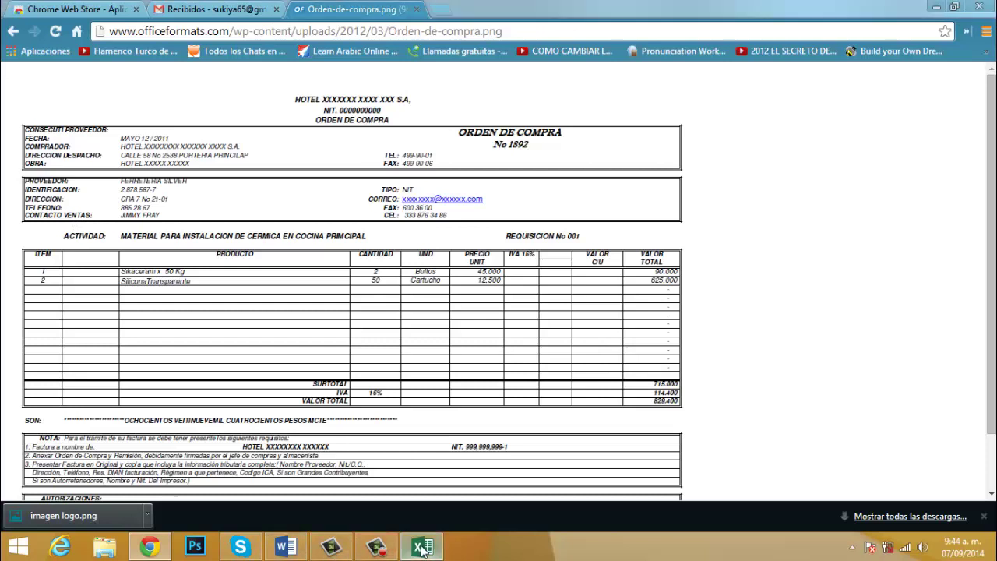
click(416, 279)
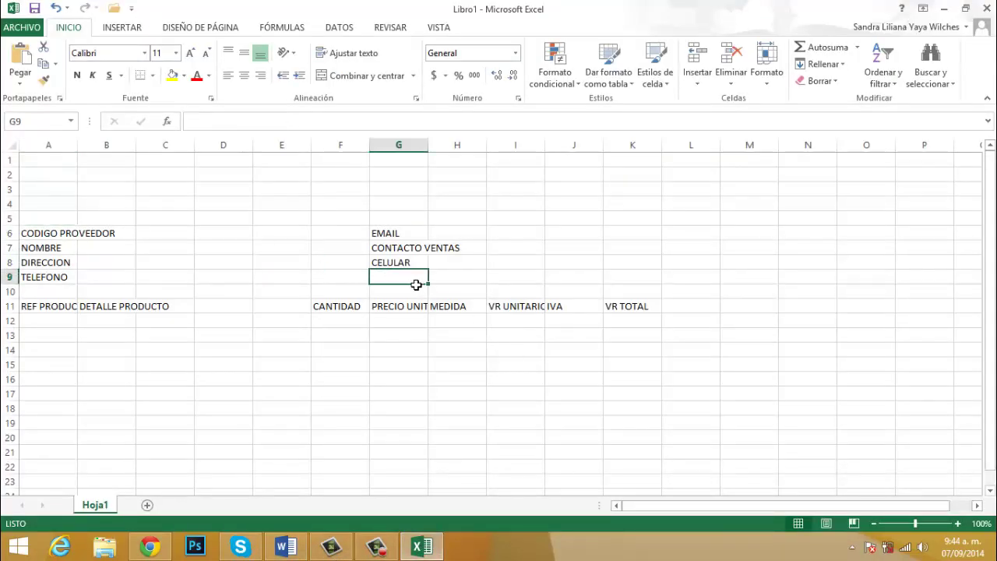
- Enter the label TIPO DOC in G9 under CELULAR
text(NIT)
key(BackSpace)
key(BackSpace)
key(BackSpace)
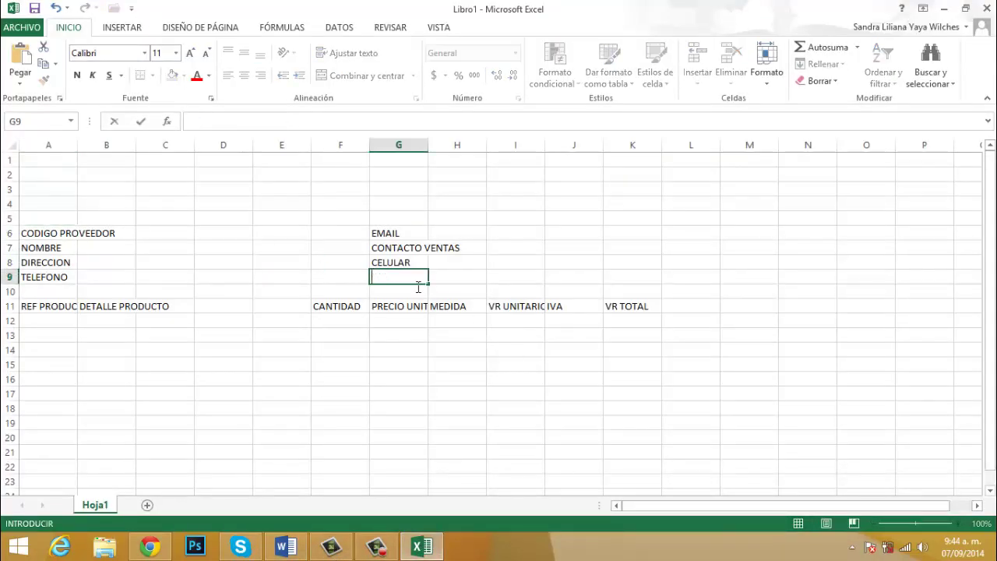
text(TIPO)
text( DOC)
key(Return)
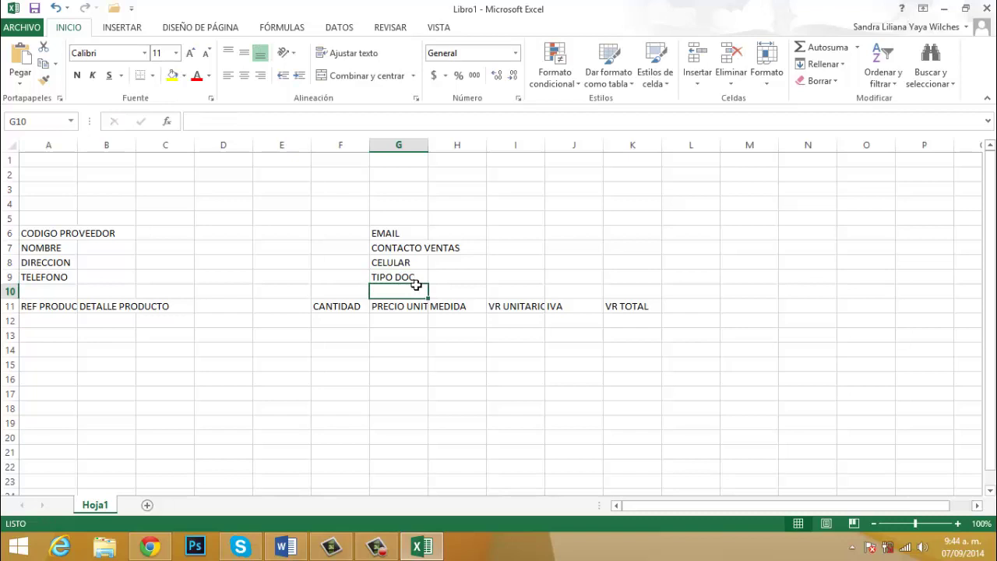
- Insert five blank rows above the labels by selecting rows 1–5 and choosing Insertar
click(50, 237)
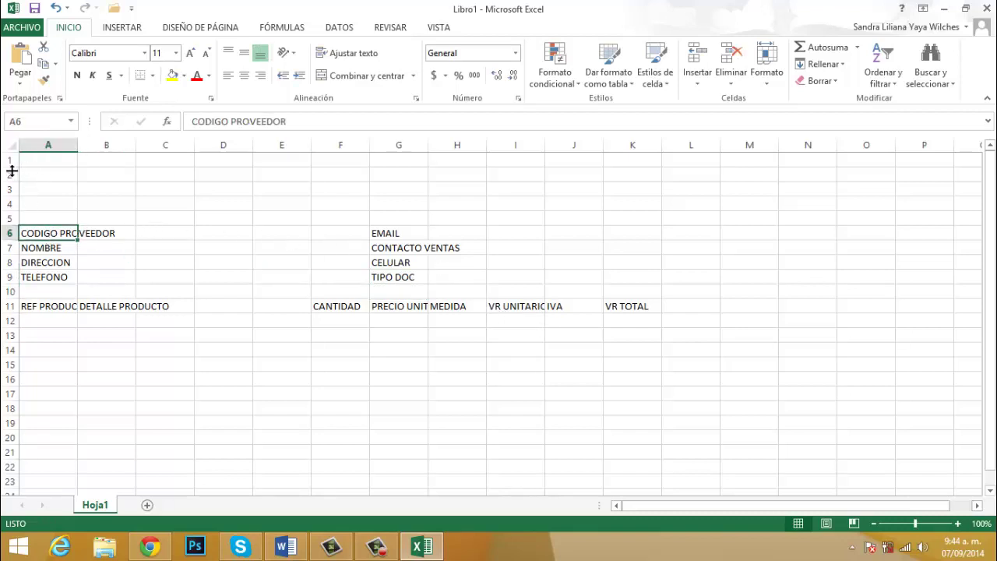
drag(15, 160, 14, 164)
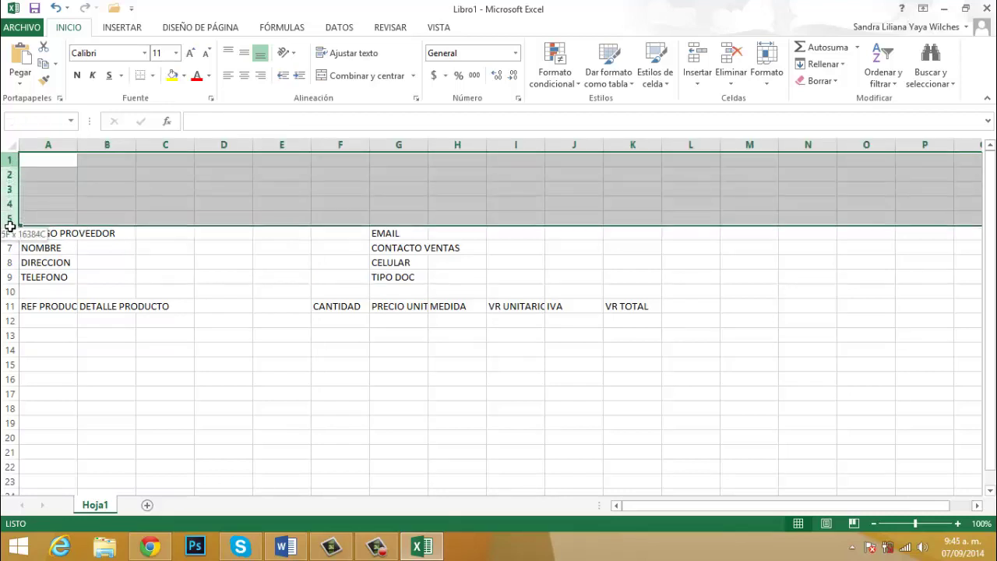
drag(14, 164, 15, 236)
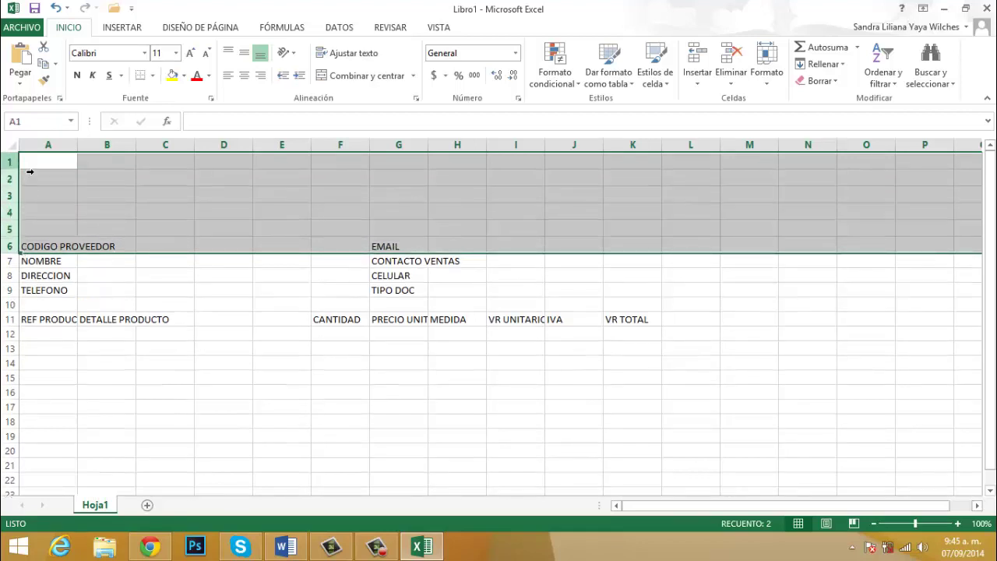
click(18, 167)
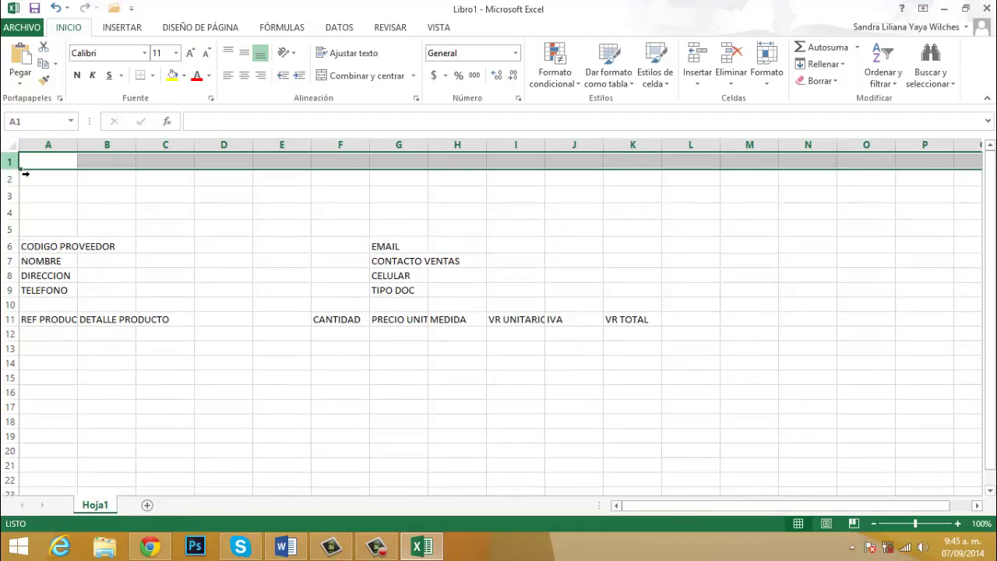
drag(25, 174, 22, 243)
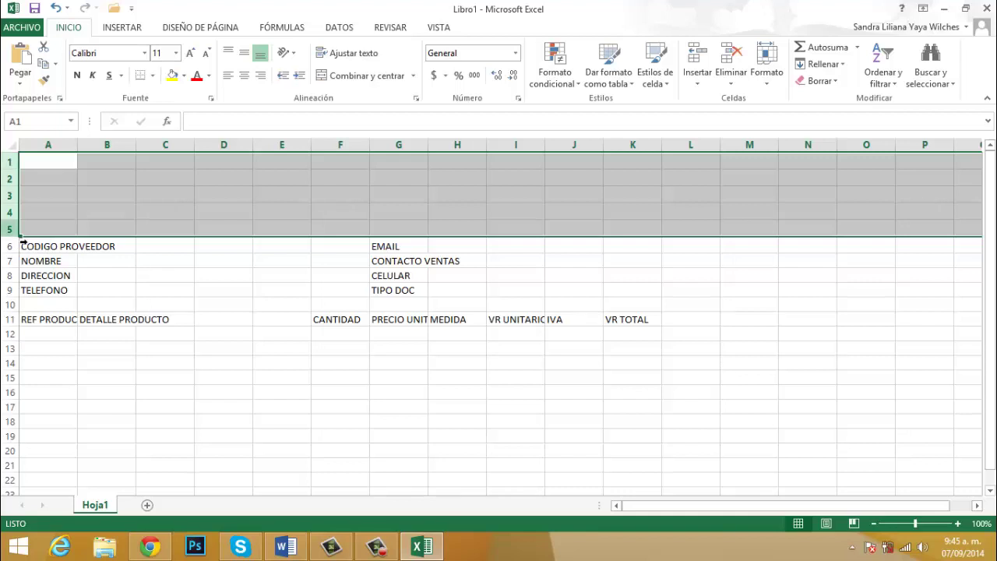
right_click(15, 230)
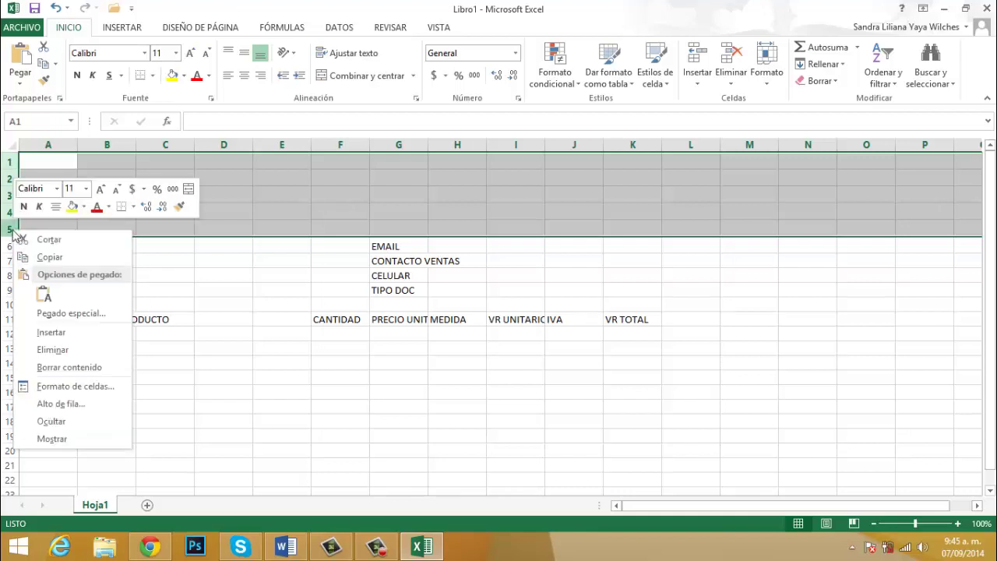
click(78, 342)
click(280, 340)
click(45, 237)
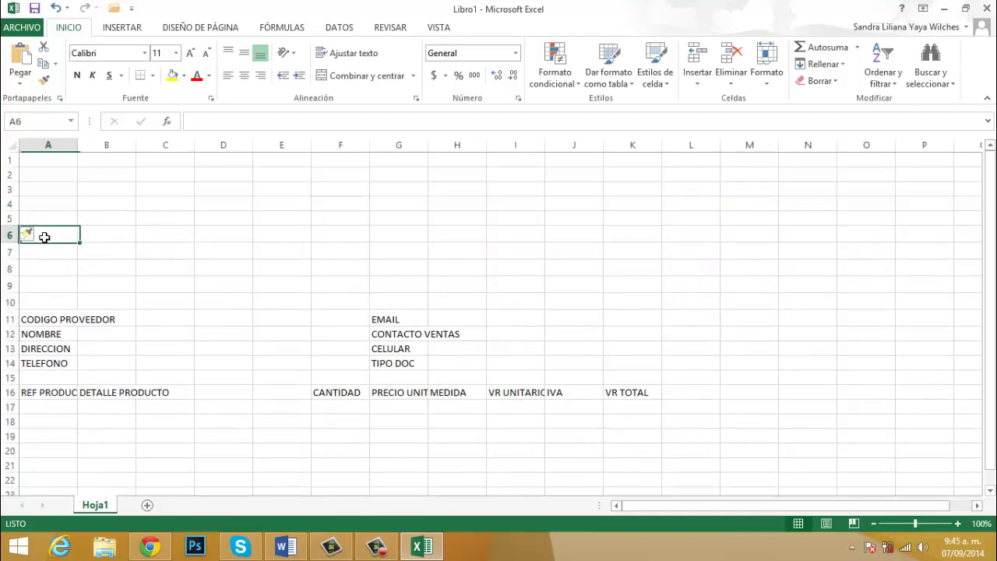
- Enter REQUISICION No. in A5 and NIT COMPRADOR in A6
click(47, 221)
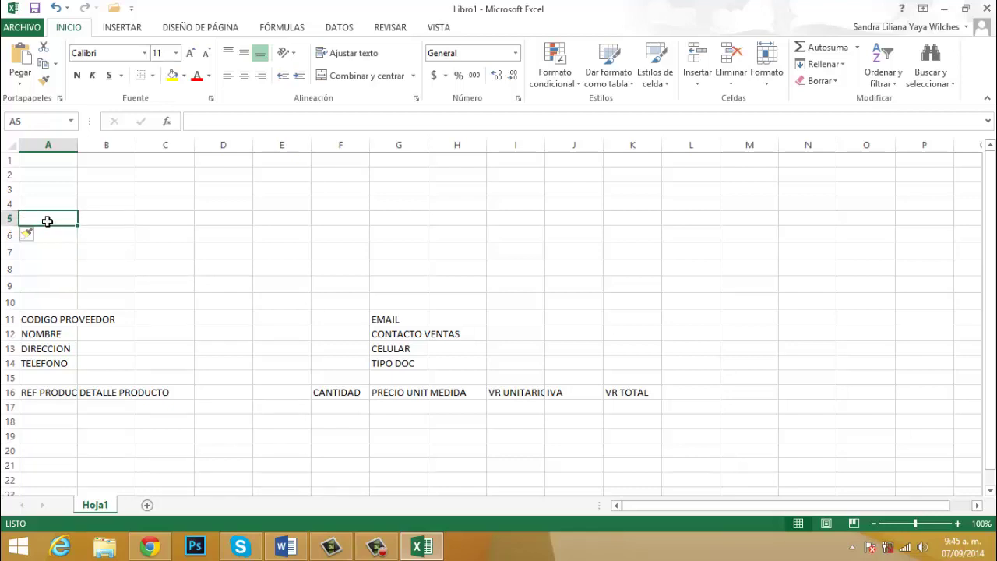
text(R)
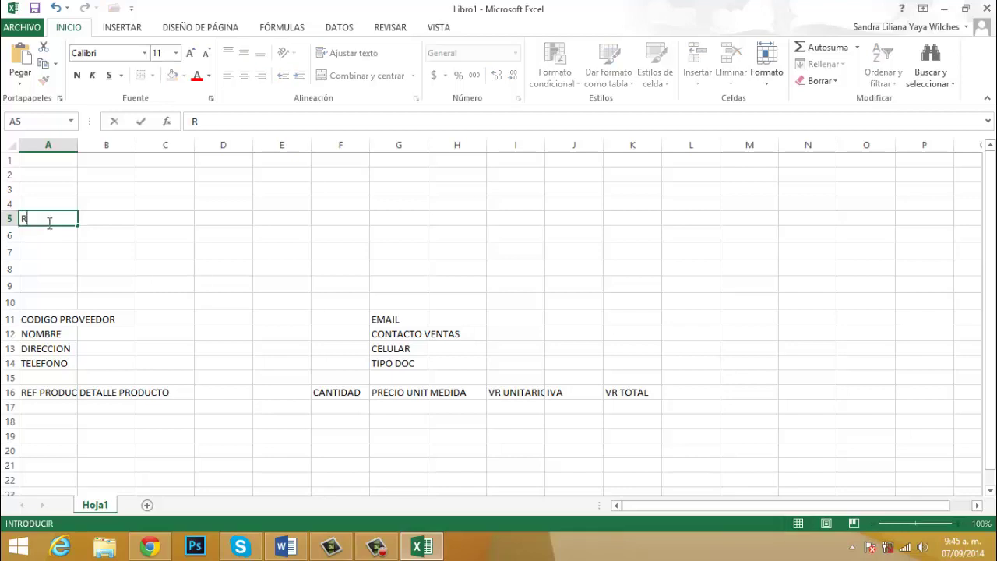
text(EQUISI)
key(BackSpace)
key(BackSpace)
text(CISION N)
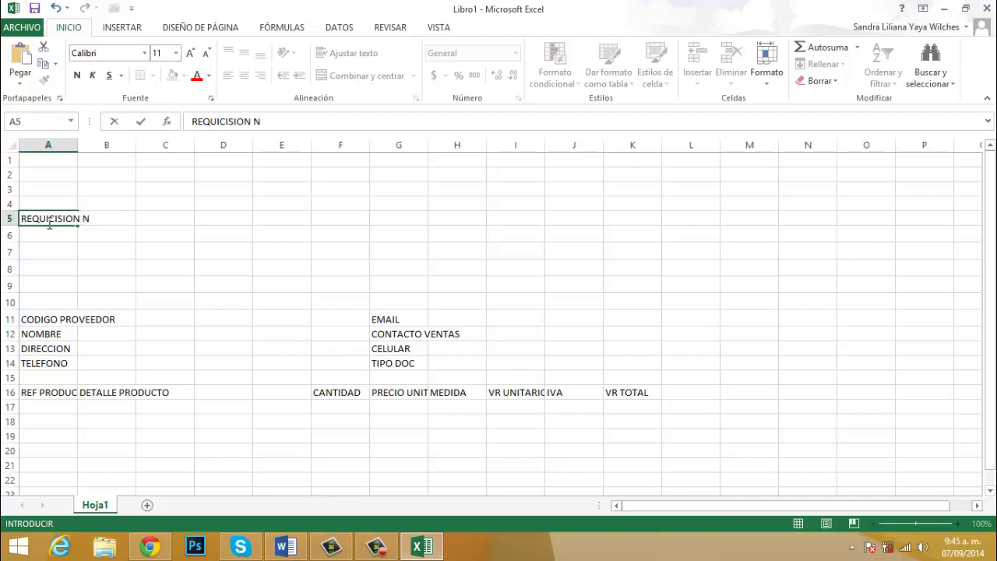
text(o.)
key(Return)
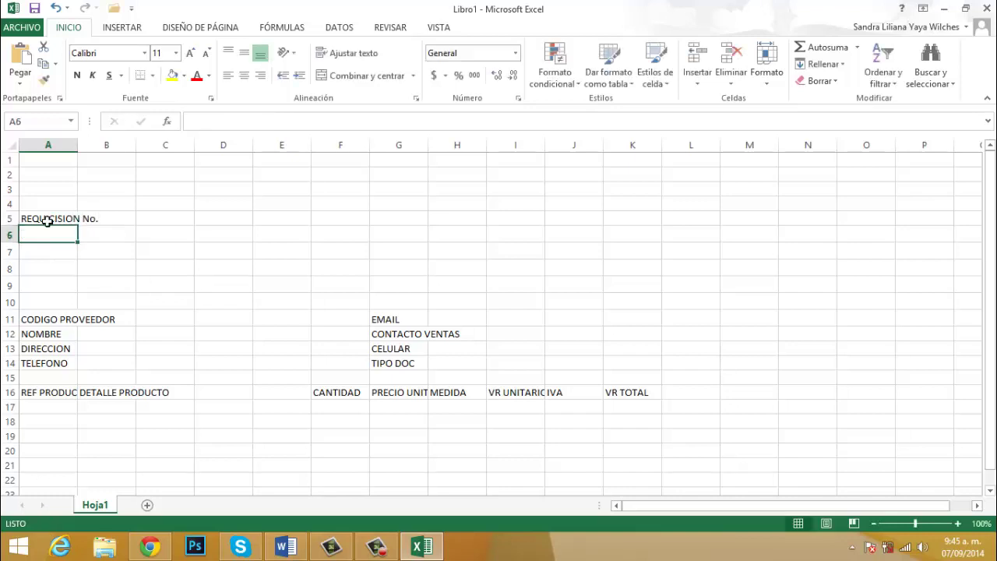
text(COM)
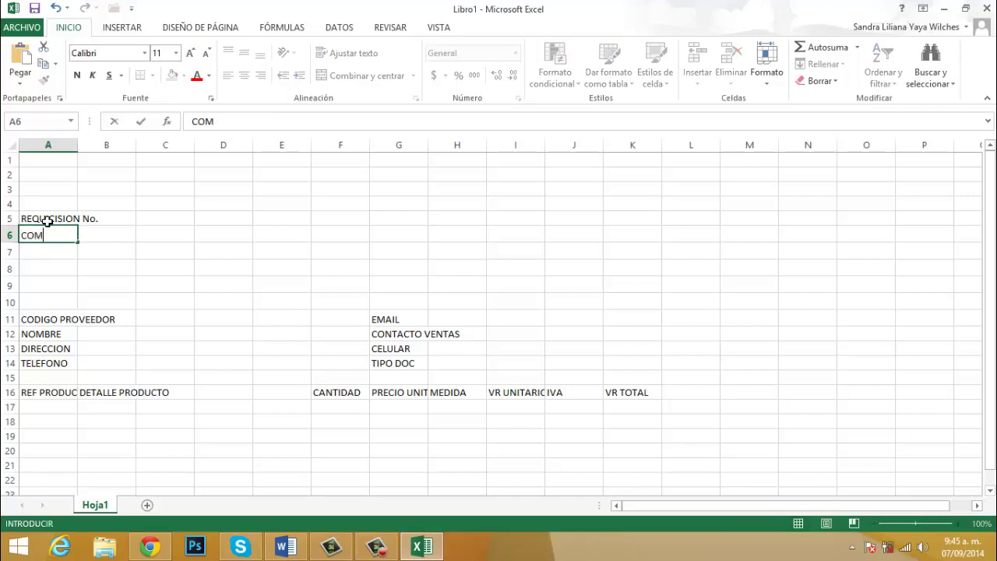
text(PRADOR)
key(Return)
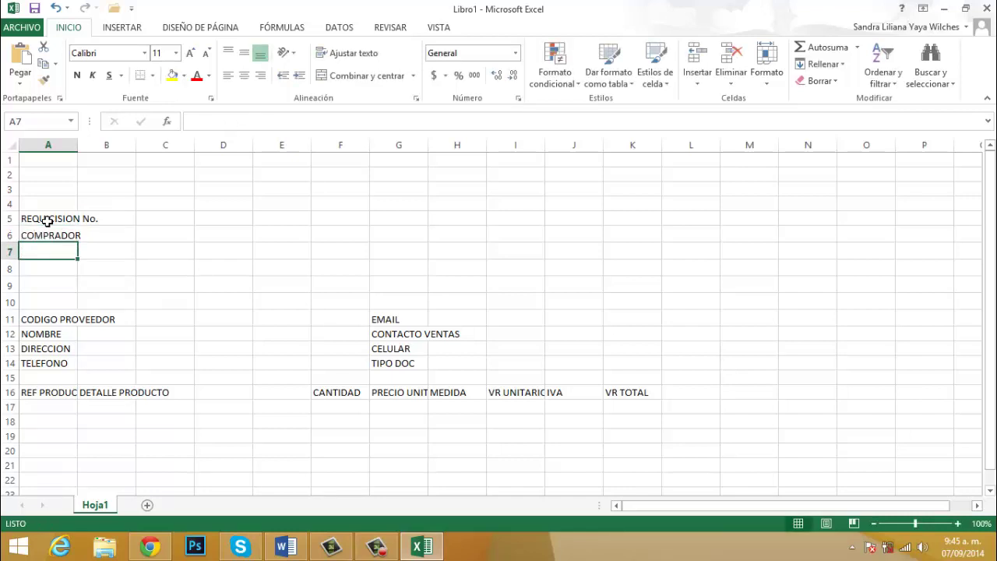
key(Up)
text(NIT CO)
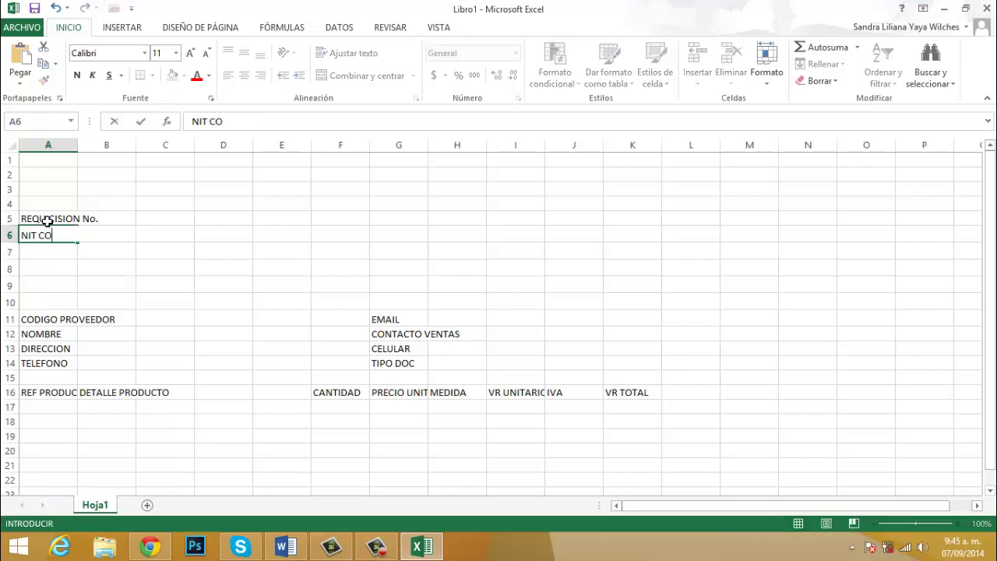
text(MPRADOR)
key(Return)
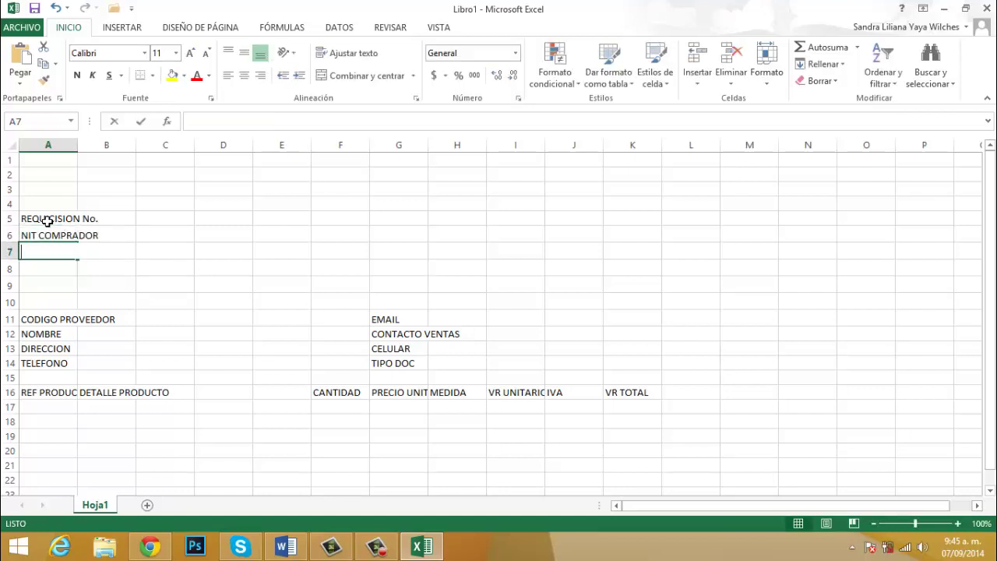
- Enter NOMBRE, DIRECCION DESPACHO and TELEFONO down A7:A9
text(NOMBRE)
key(Return)
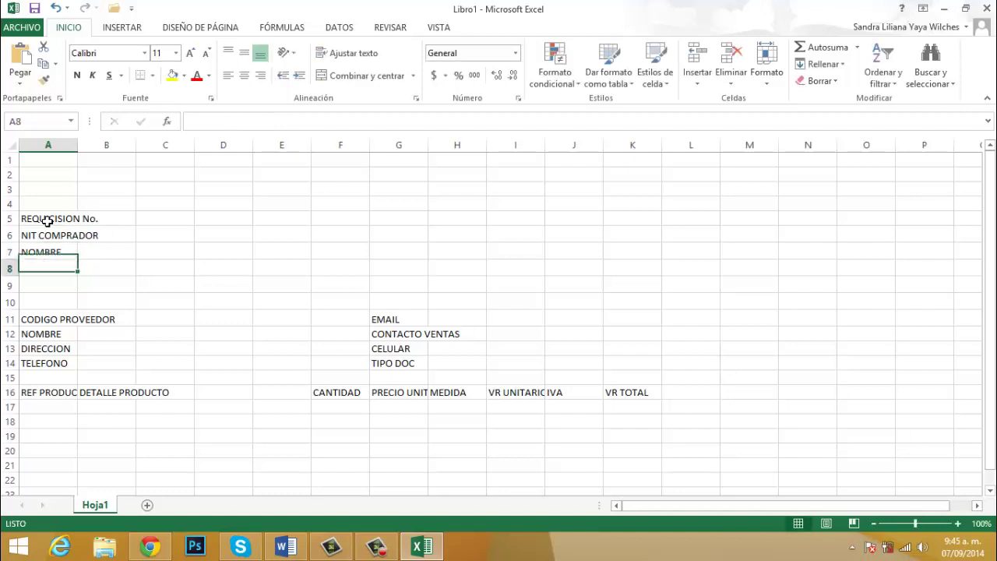
text(DIRECCION)
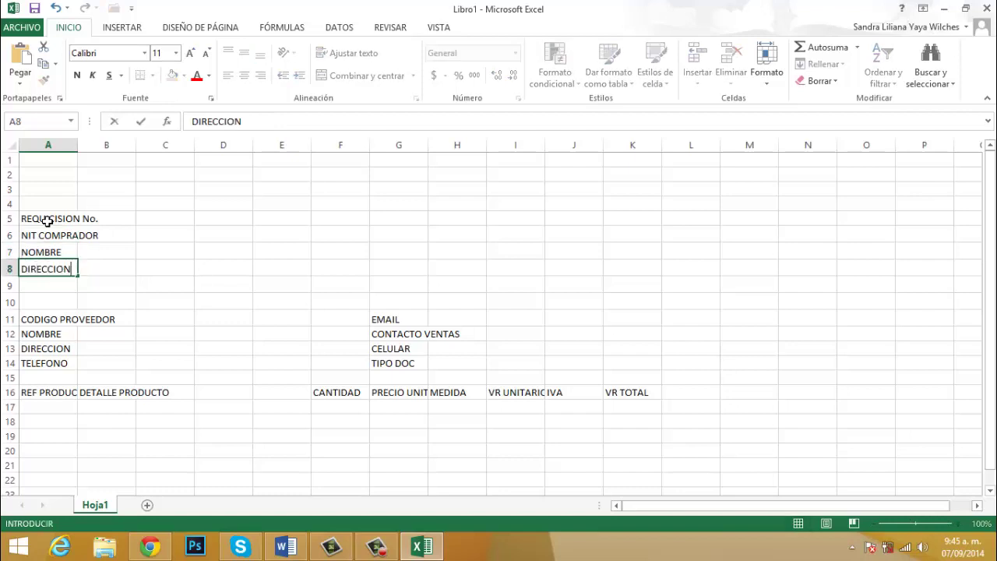
text( DESPACHO)
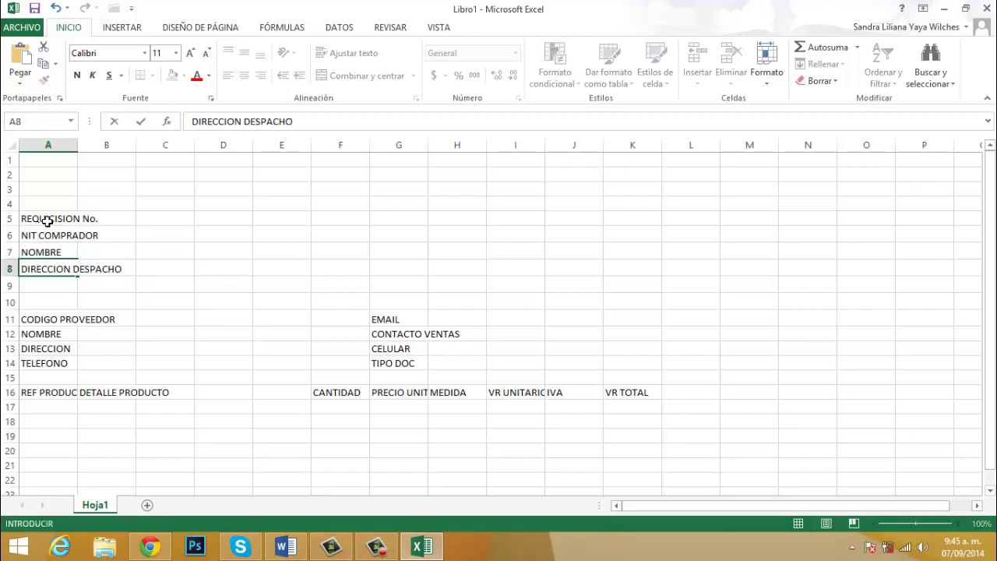
key(Return)
text(TELEFO)
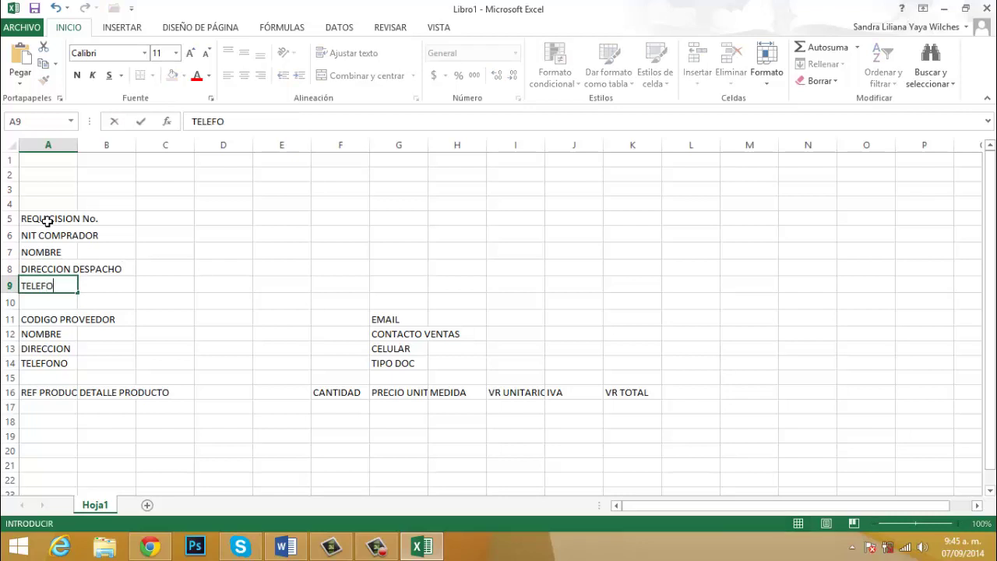
text(NO)
key(ctrl+Return)
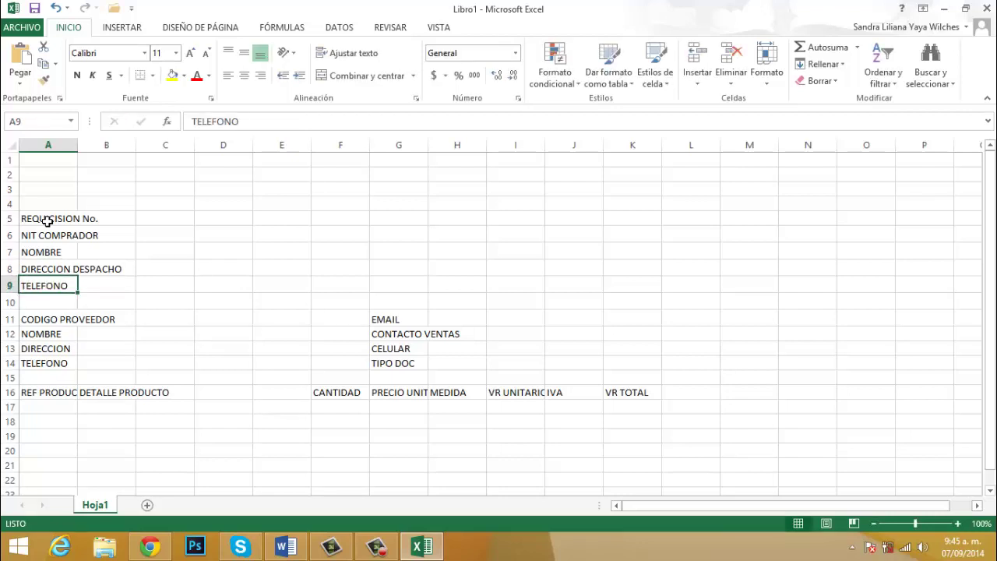
click(155, 553)
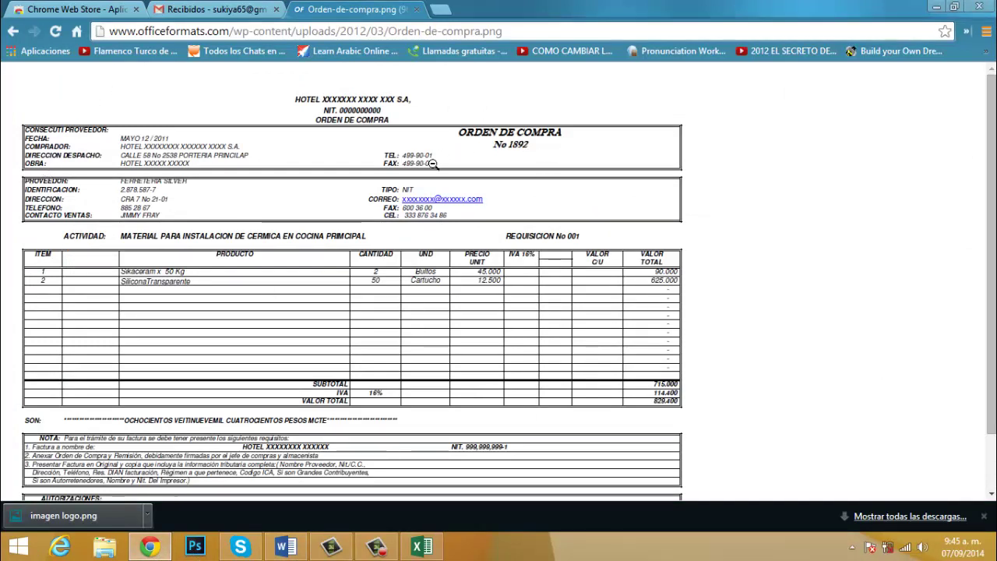
click(421, 545)
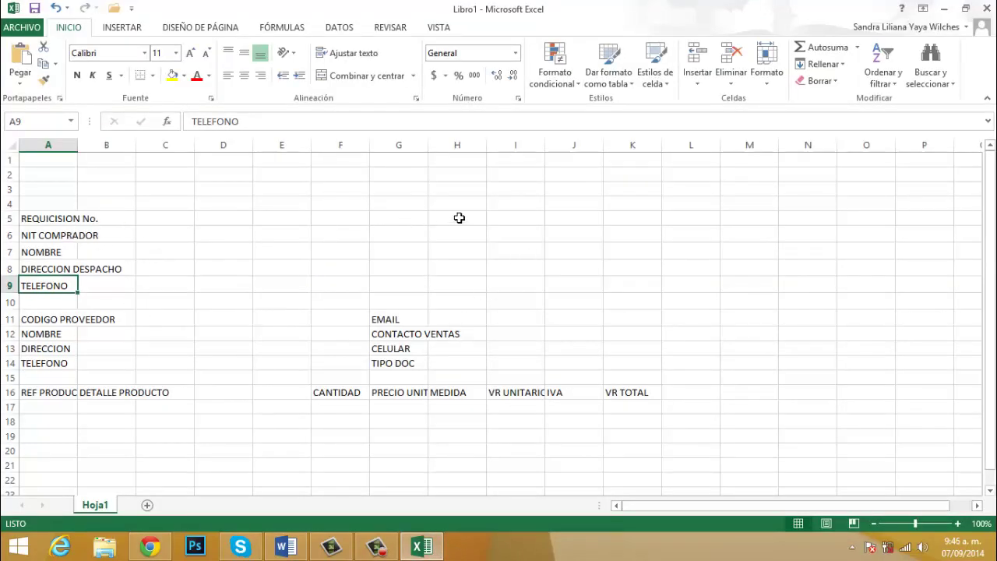
- Label G5 PROYECTO, replacing OBRA, and G6 CELULAR
click(399, 226)
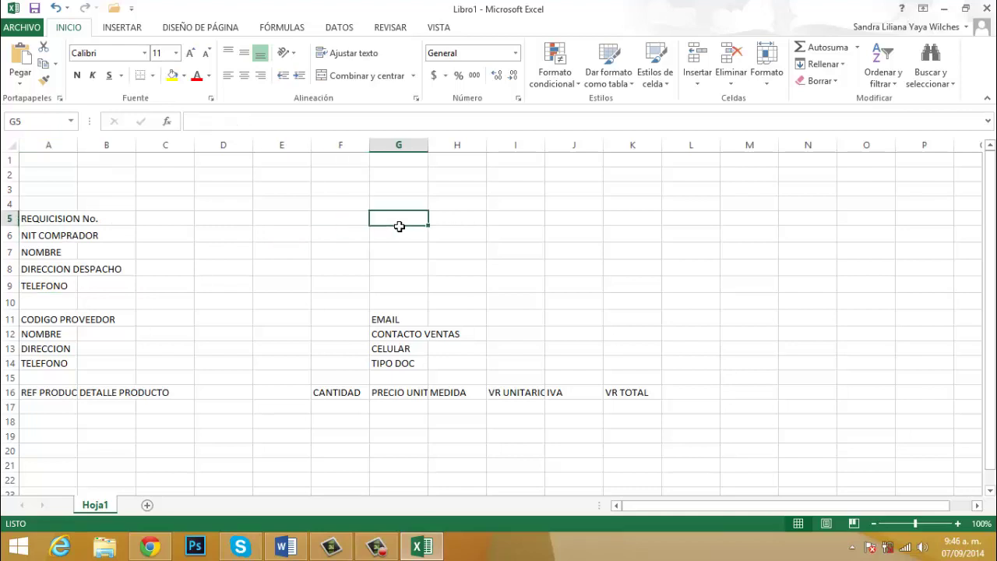
text(OBRA)
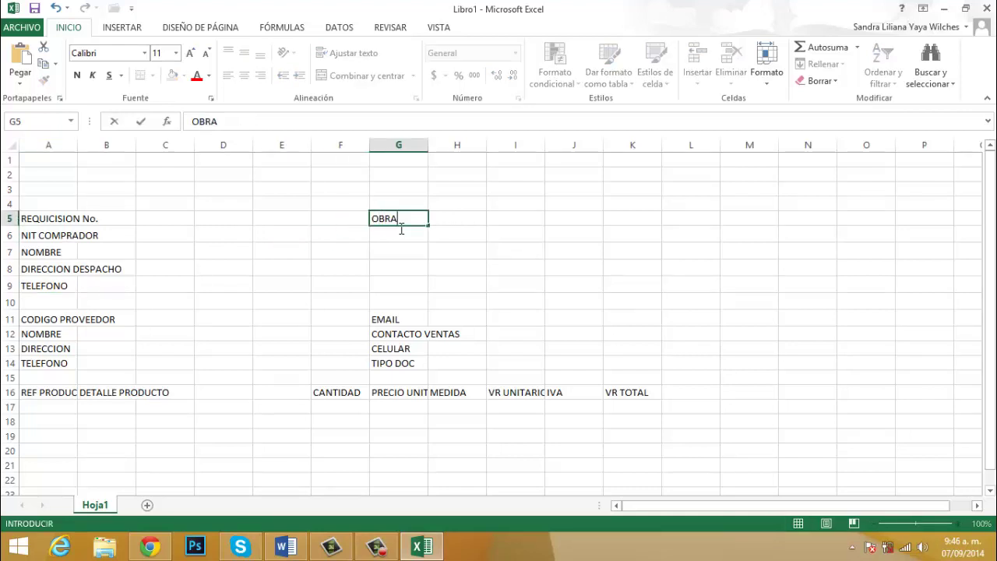
key(Return)
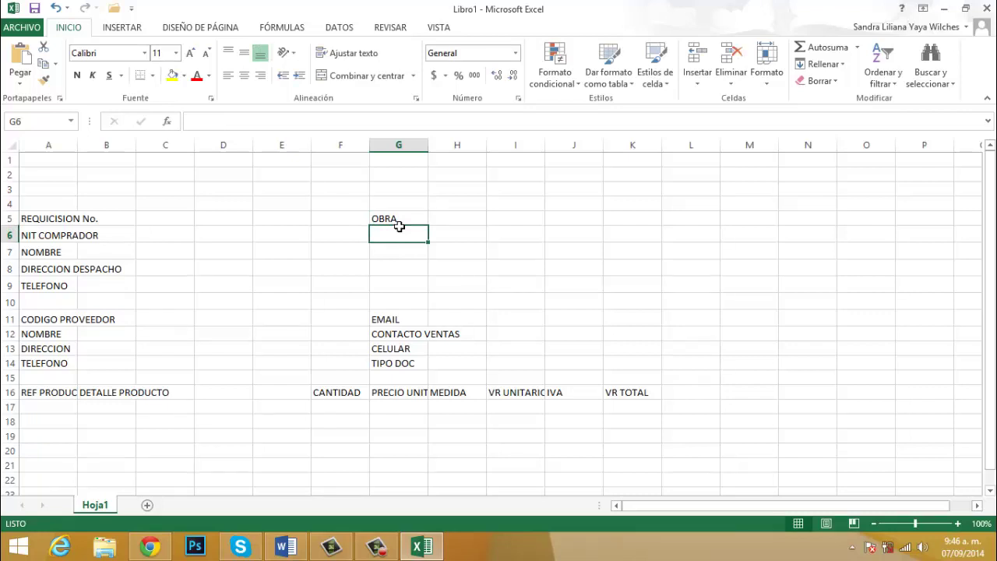
click(399, 225)
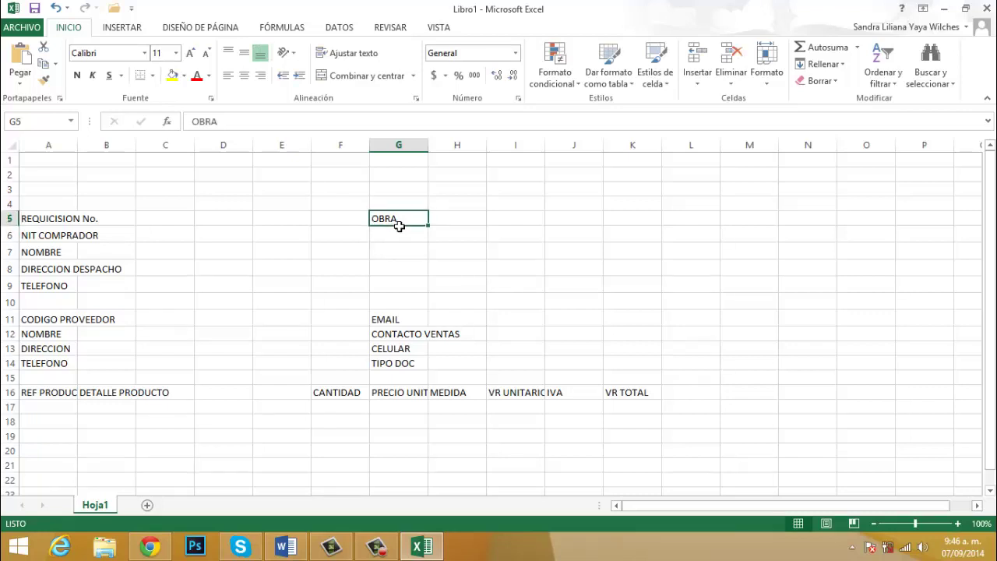
text(PROYECTO)
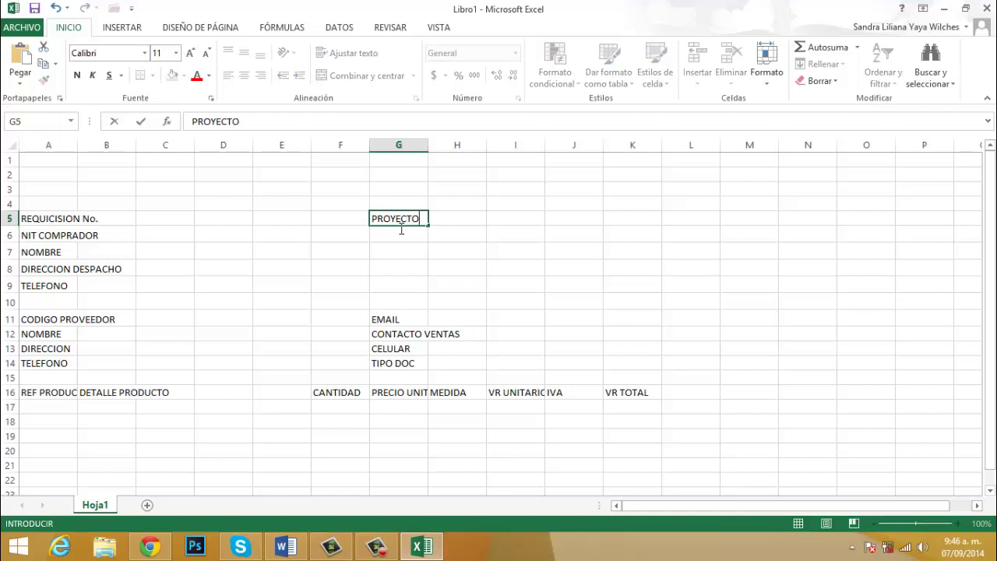
key(Return)
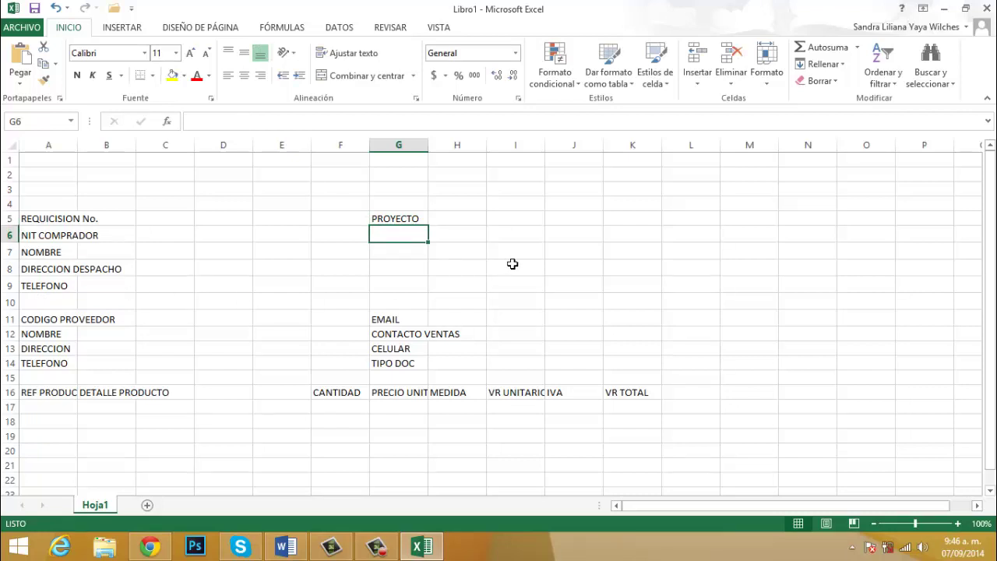
text(CE)
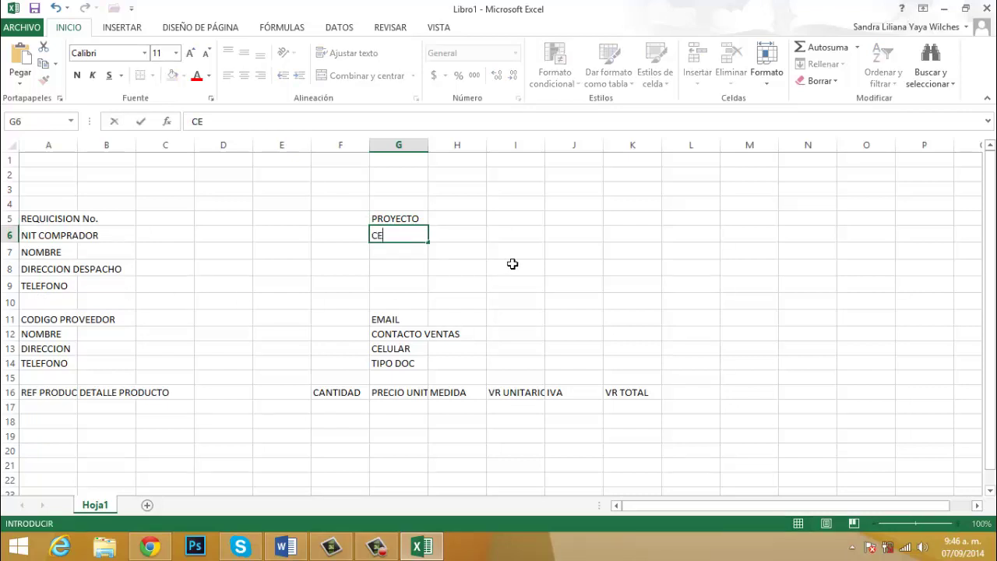
text(LULAR)
key(Return)
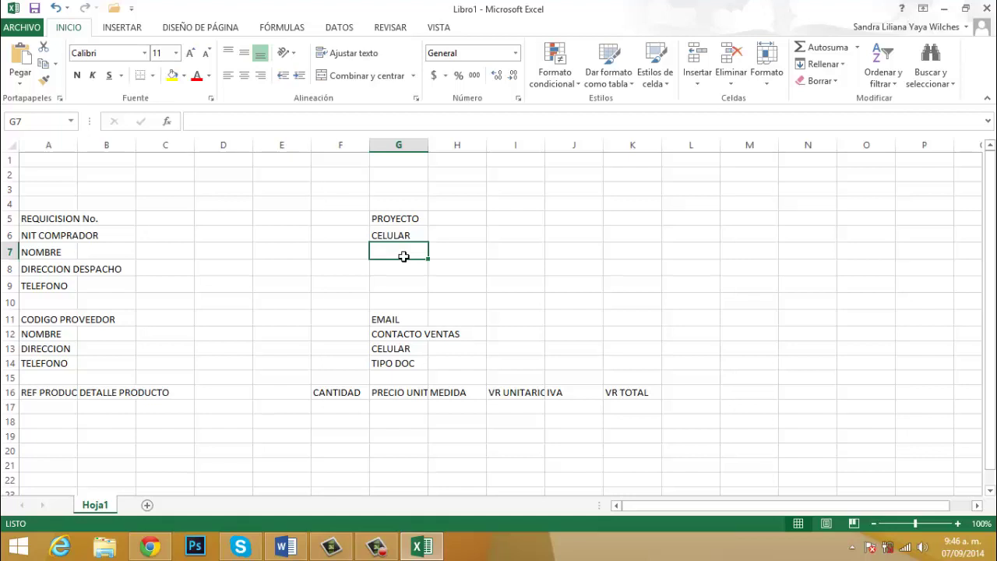
- Enter MODO DE ENVIO, INSTRUCCIONES ENTREGA and FORMA DE PAGO down G7:G9
text(MODO DE)
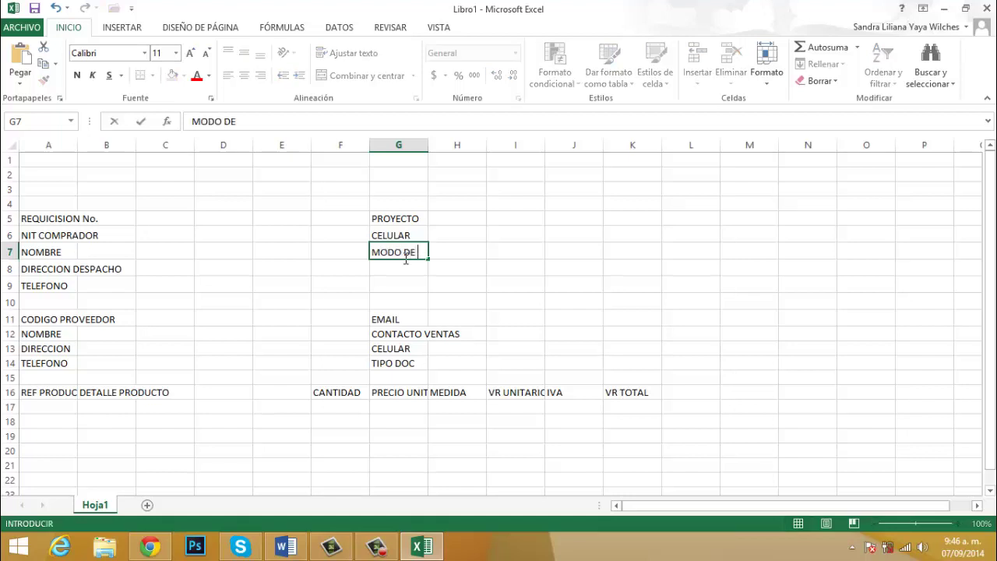
text( ENVIO)
key(Return)
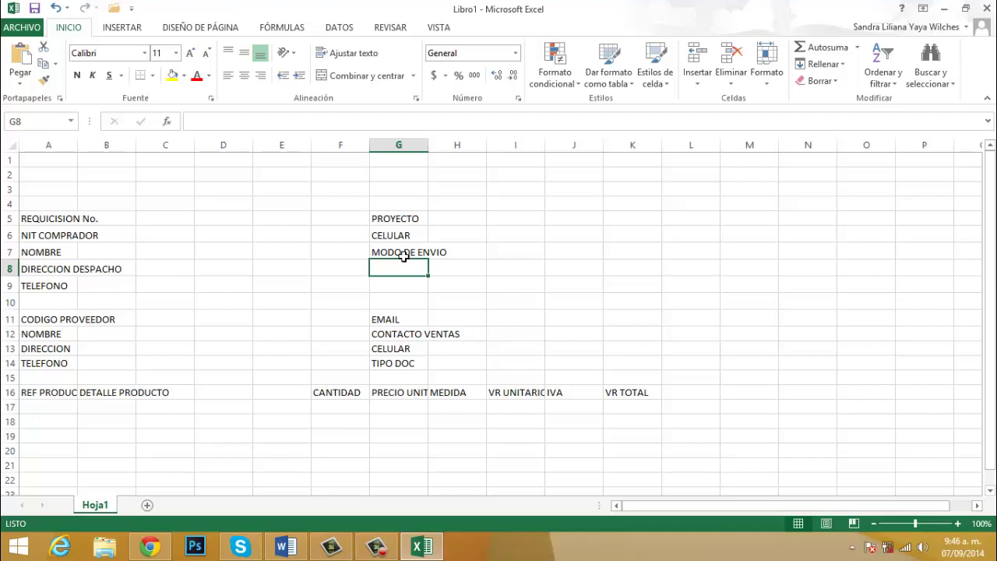
text(INSTRUCCIONES E)
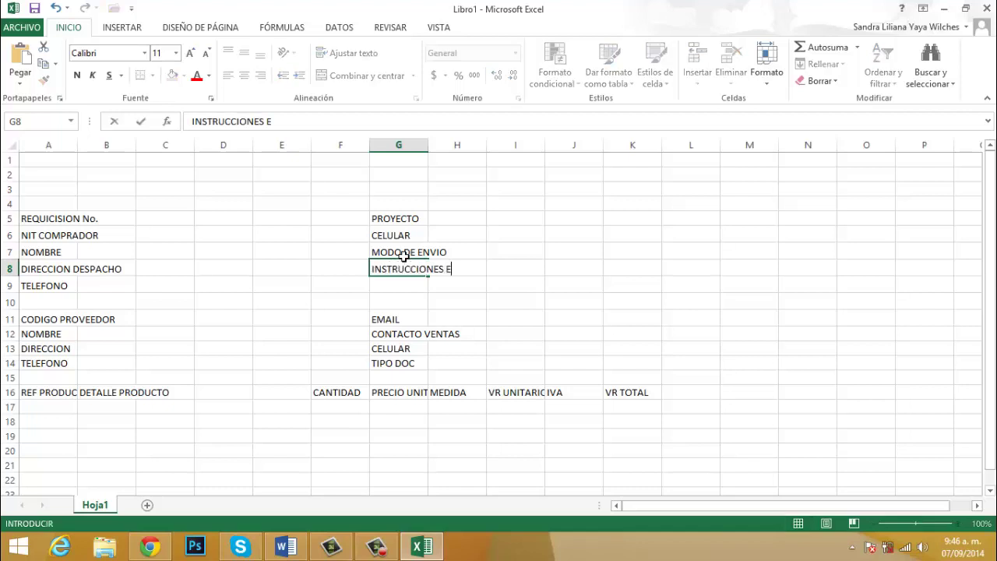
text(NTREGA)
key(Return)
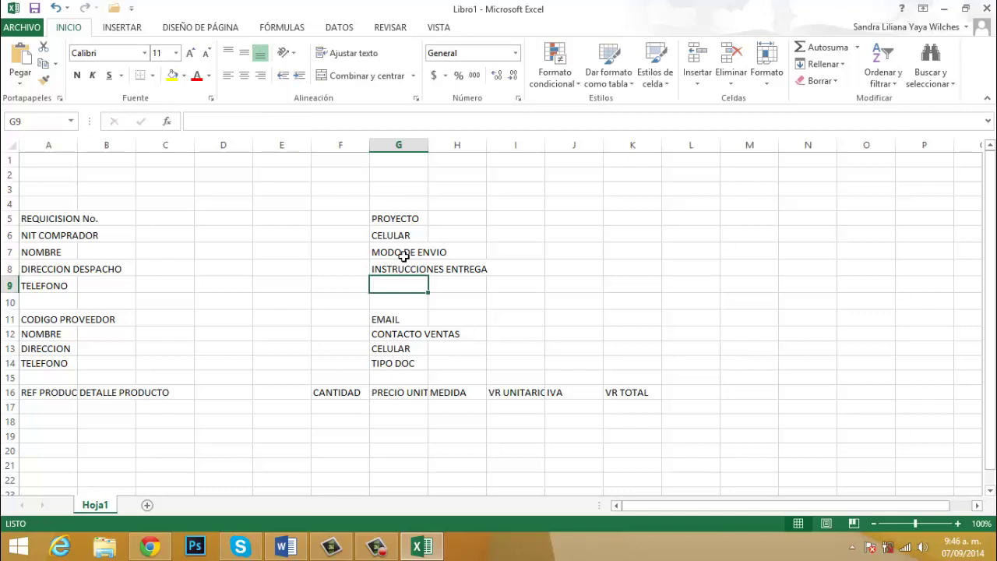
text(FORMA )
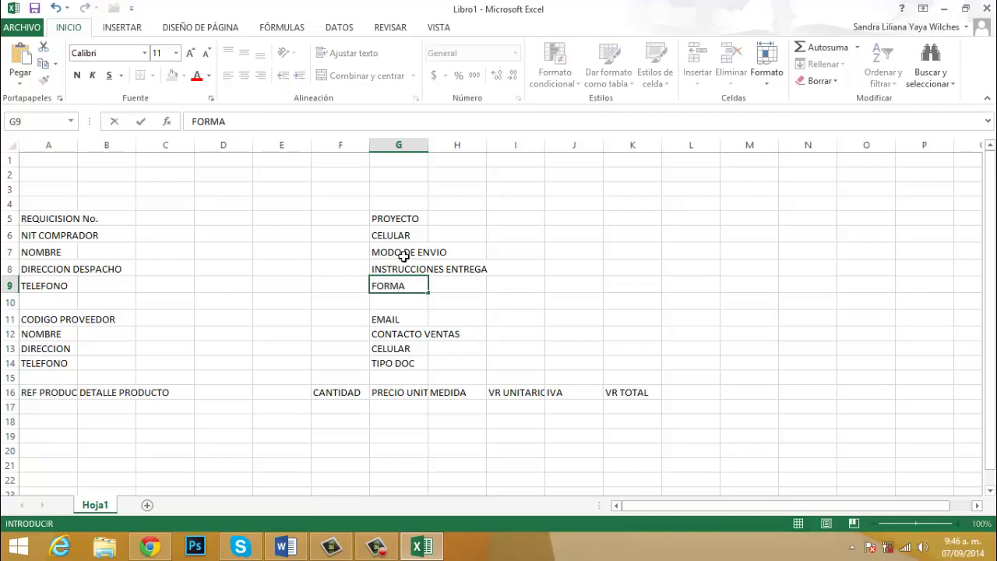
text(DE PA)
text(GO)
key(Return)
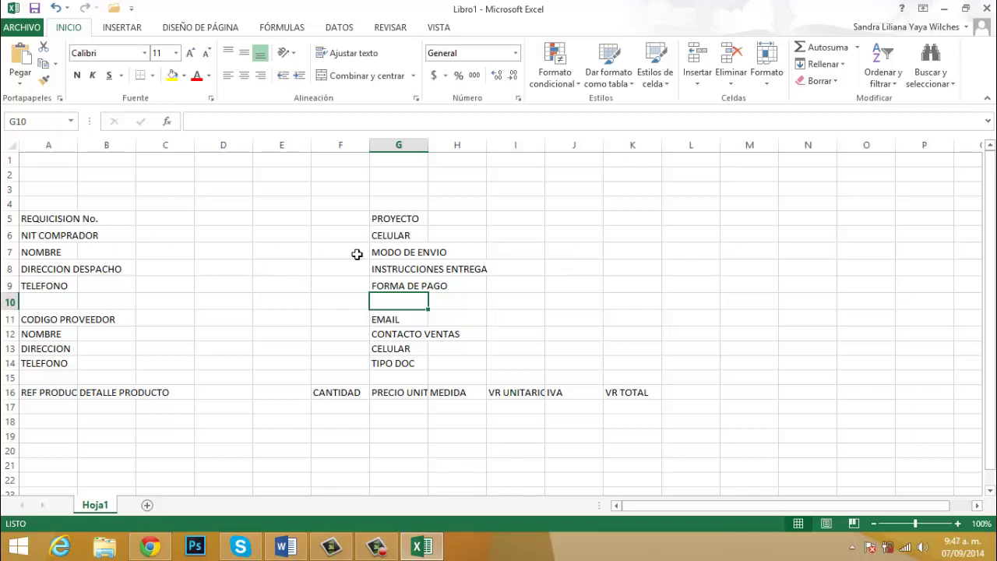
- Enter the label PLAZO PARA PAGO in cell G4, just above PROYECTO
click(402, 214)
key(Up)
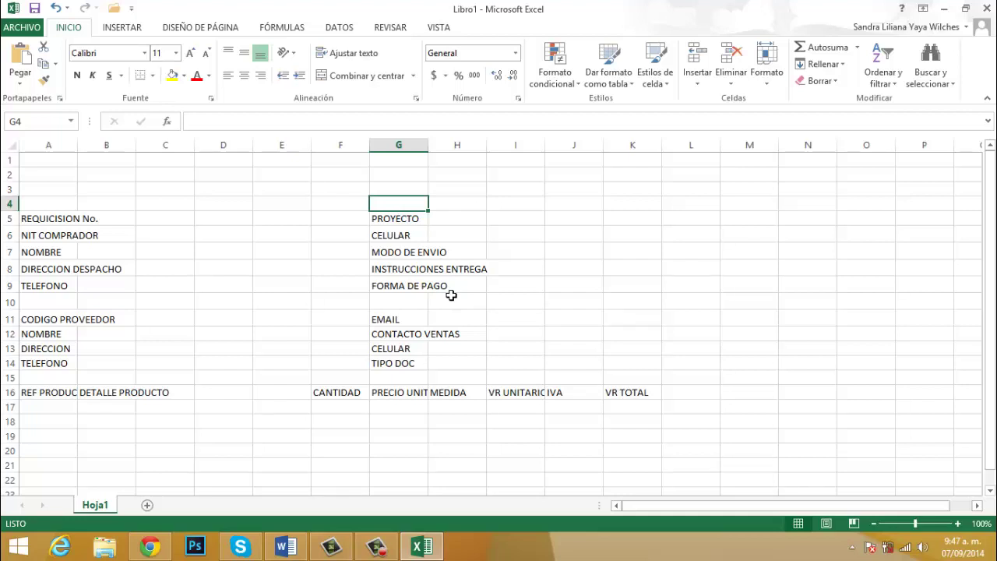
text(PLAZ)
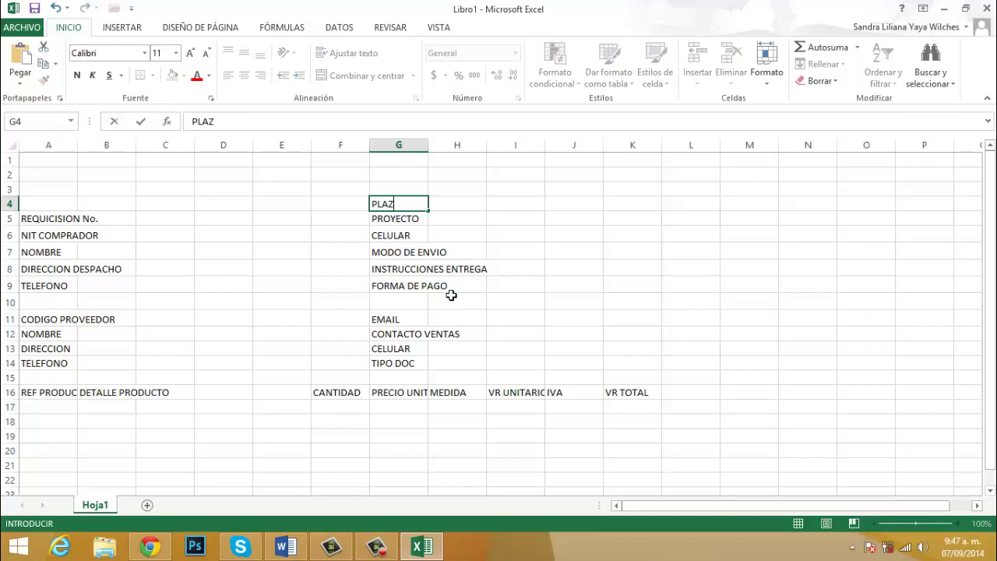
text(O PARA P)
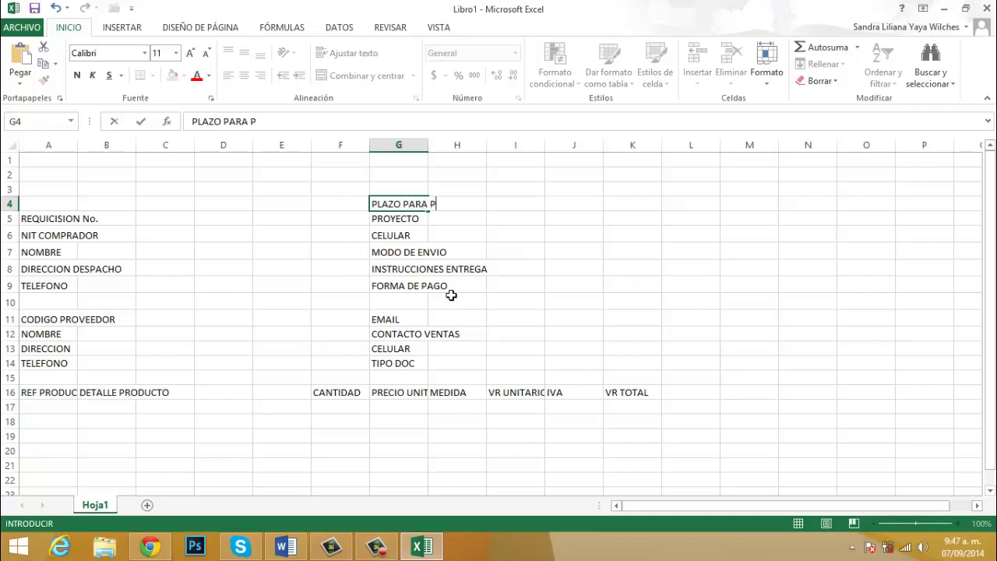
text(AGO)
key(Return)
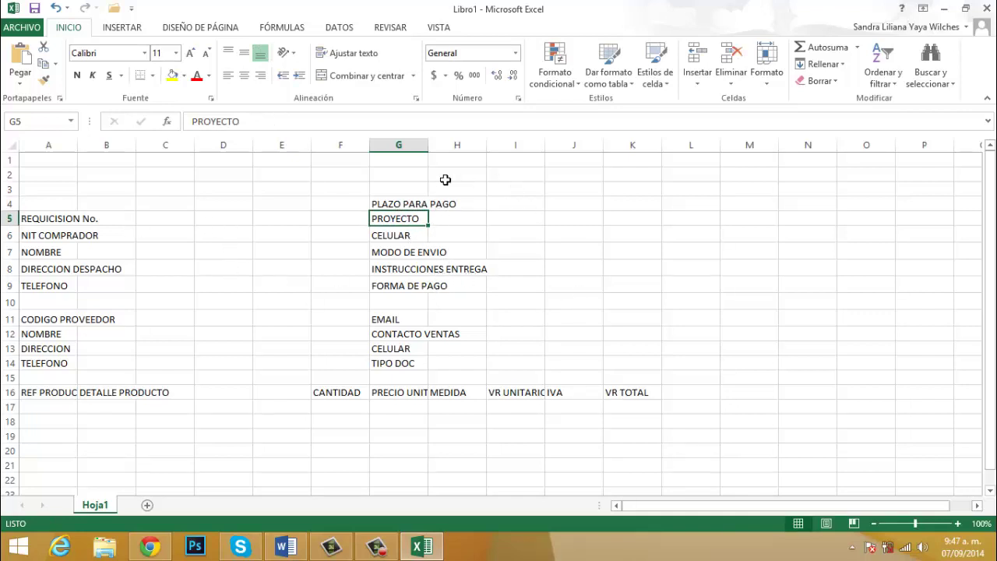
click(413, 162)
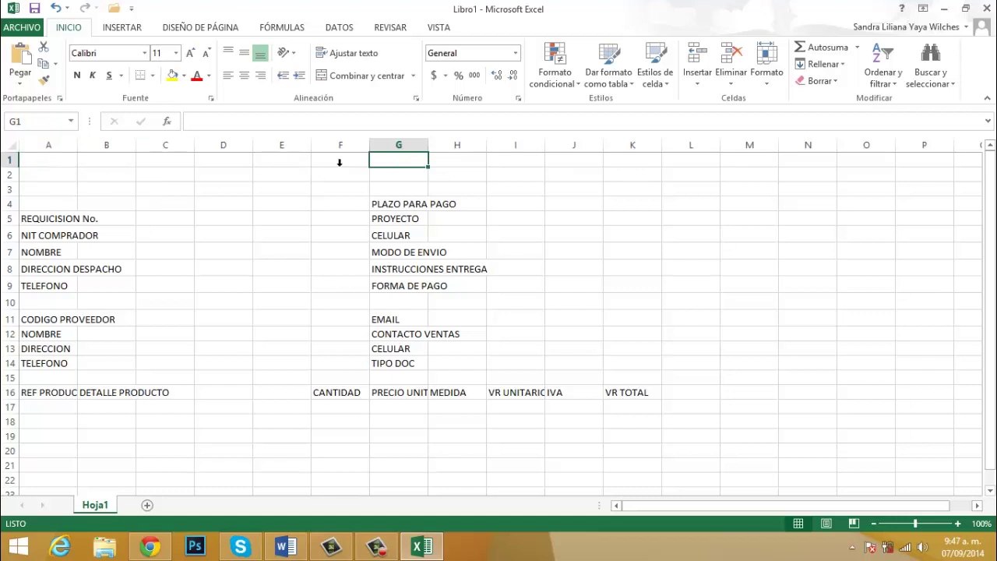
- Insert three blank rows at rows 1–3 above the purchase-order form
drag(9, 160, 18, 191)
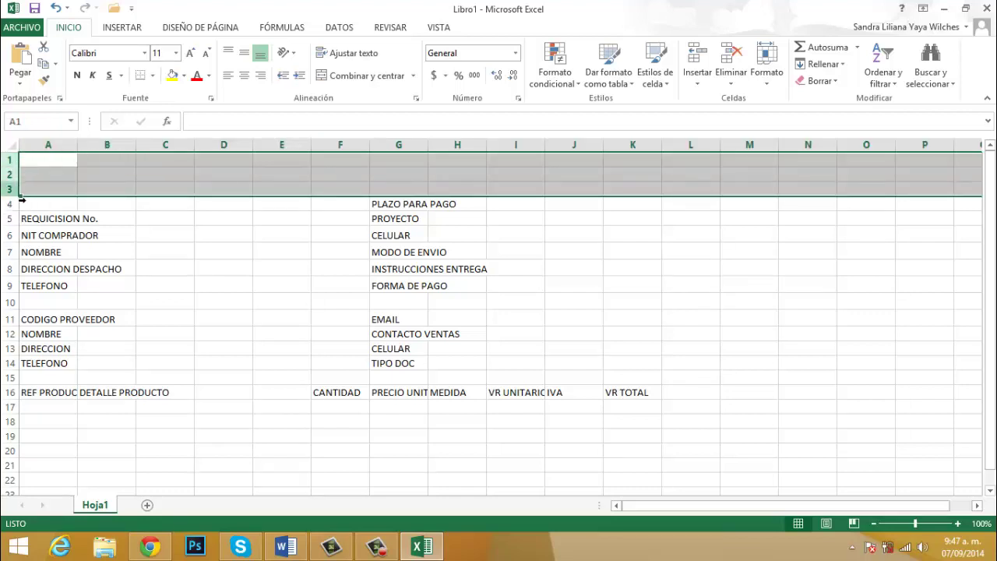
right_click(19, 193)
click(61, 290)
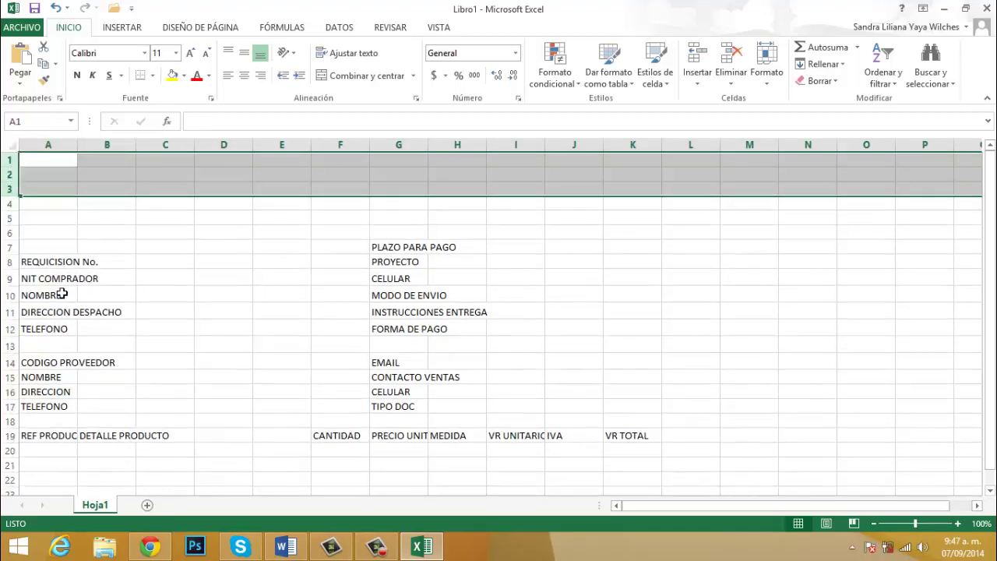
click(270, 232)
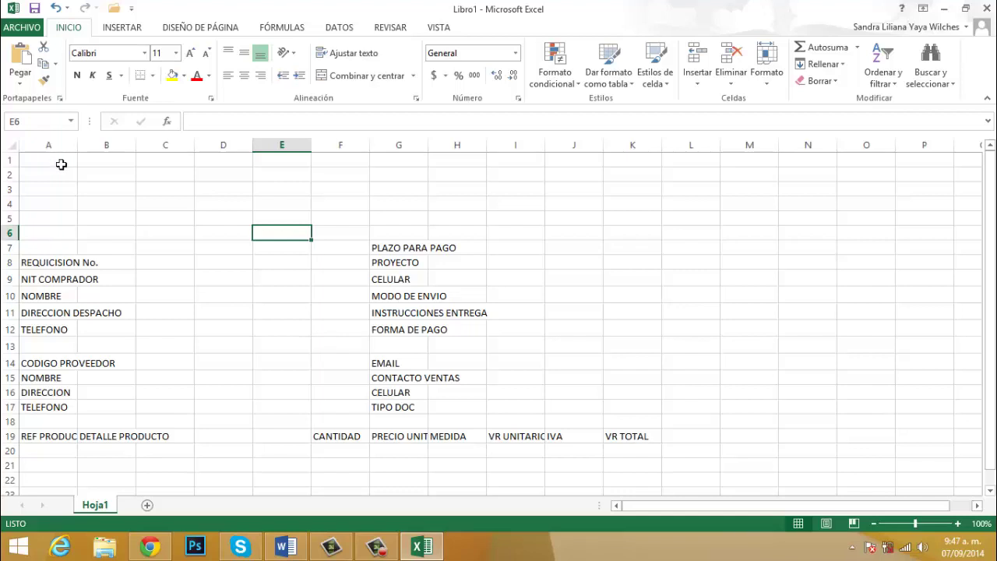
click(129, 30)
click(65, 162)
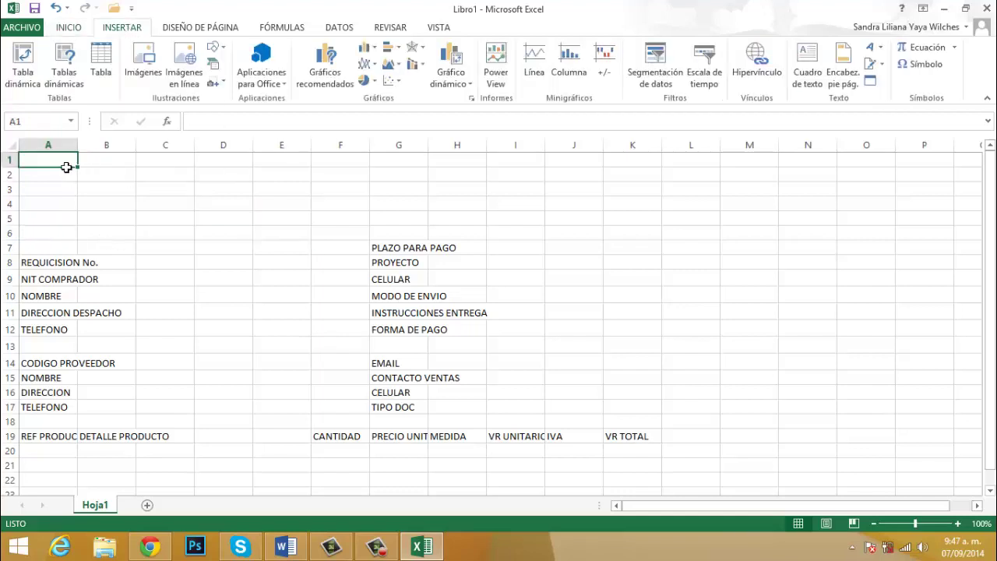
- Insert the 'imagen logo' picture from the excel folder on DATA (D:) at the sheet's top-left
click(144, 74)
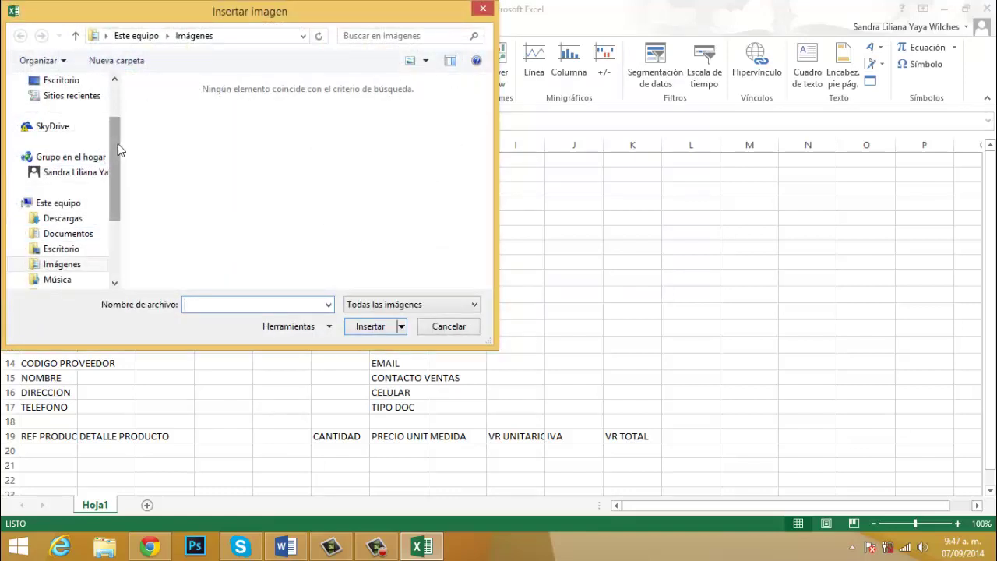
drag(119, 150, 120, 213)
click(78, 218)
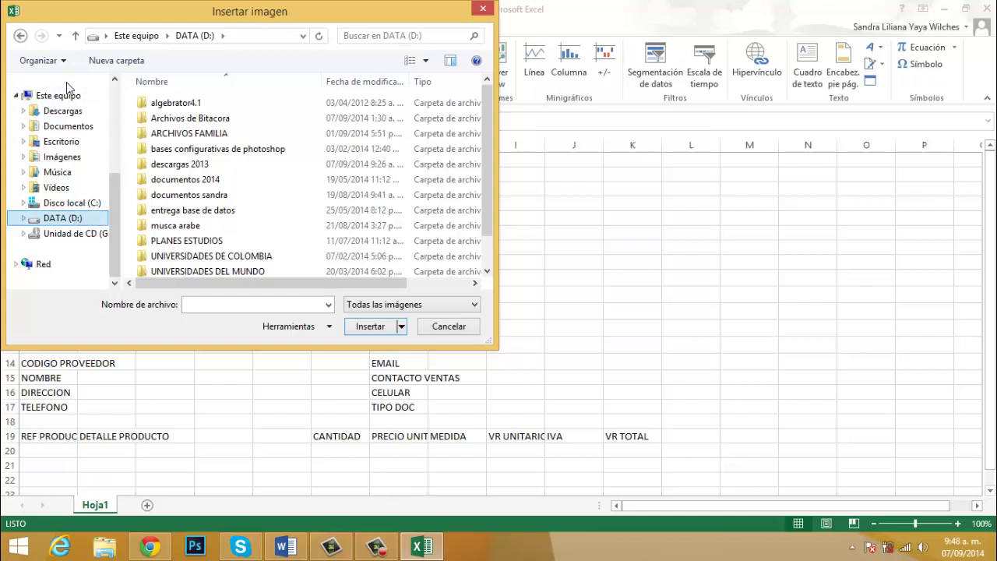
click(190, 180)
double_click(189, 181)
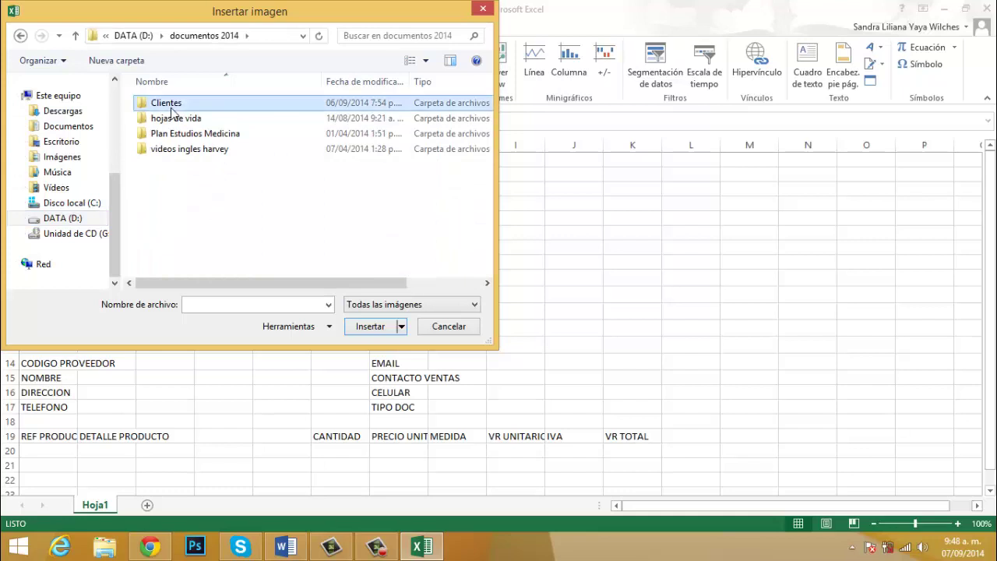
double_click(171, 106)
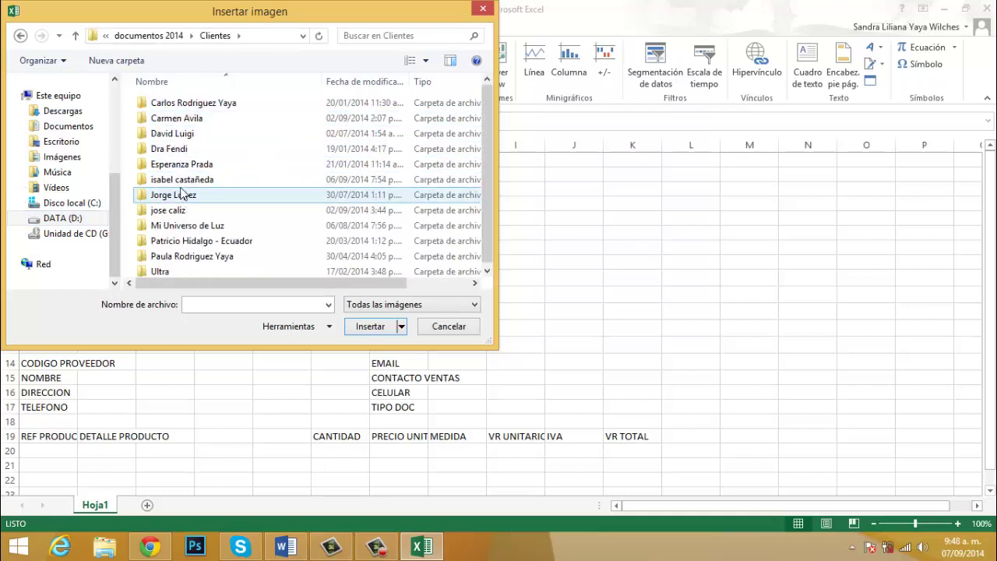
click(180, 181)
double_click(180, 182)
double_click(172, 109)
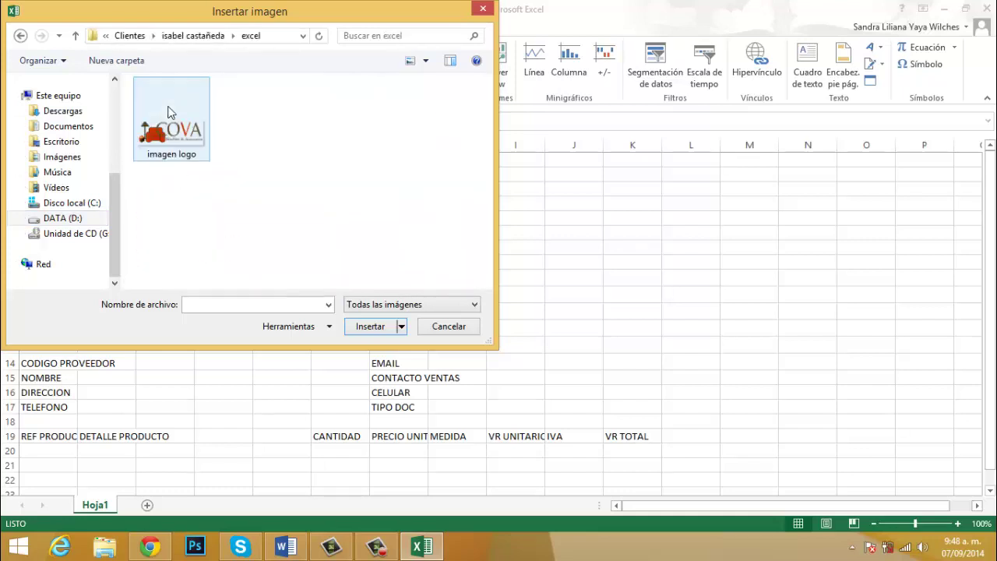
click(170, 129)
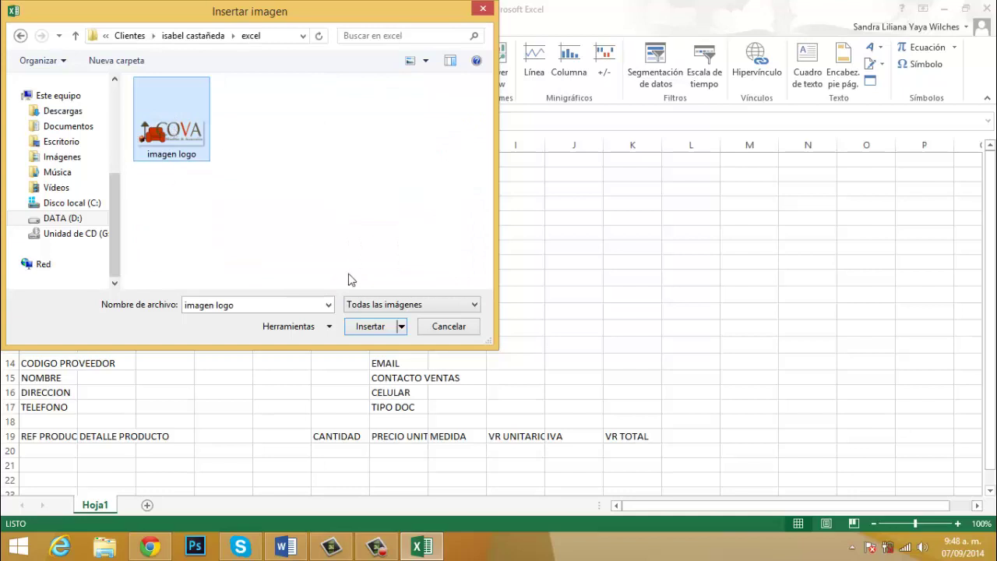
click(371, 327)
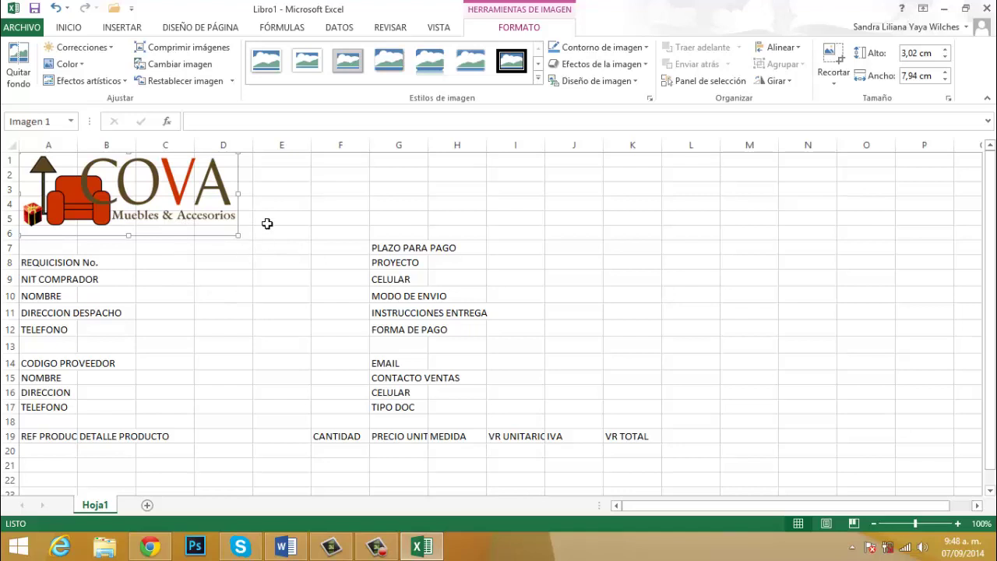
- Insert three blank rows at rows 7–9 between the logo and the form
click(283, 164)
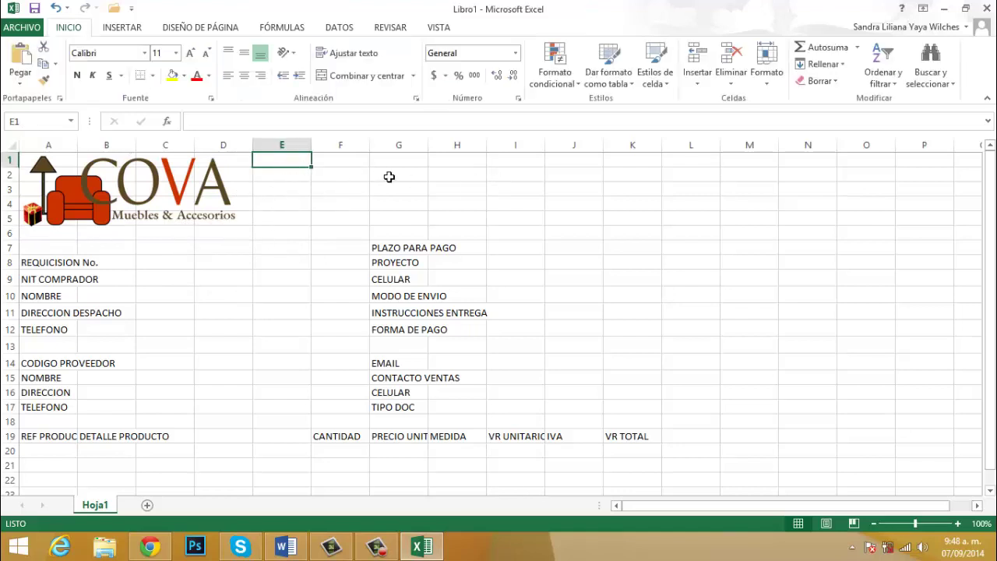
click(70, 245)
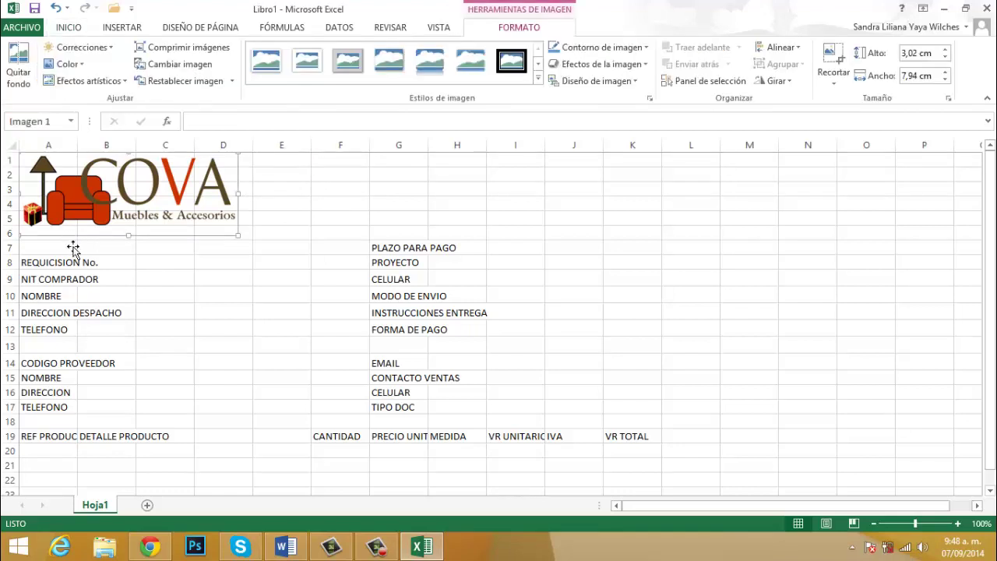
click(173, 263)
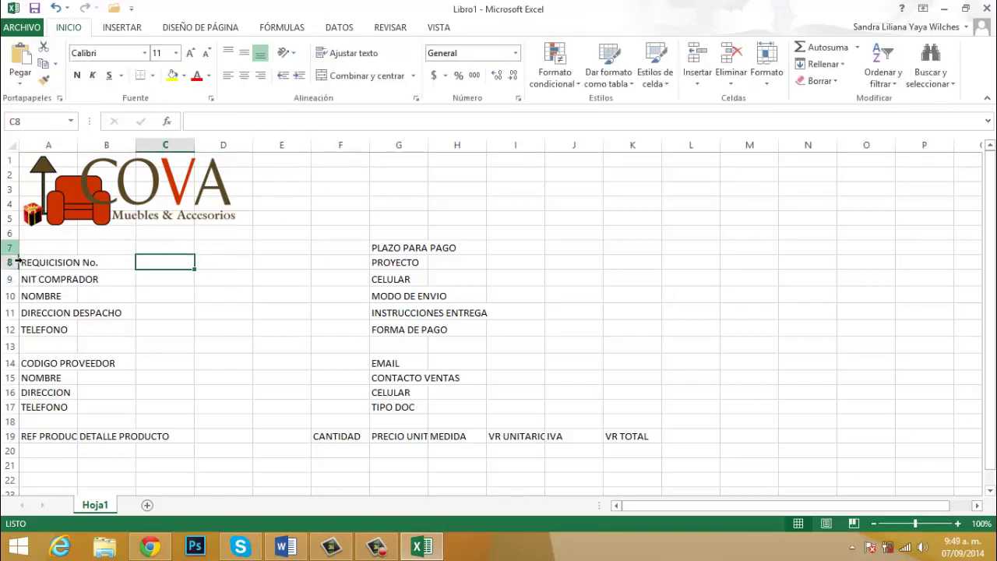
drag(16, 250, 15, 277)
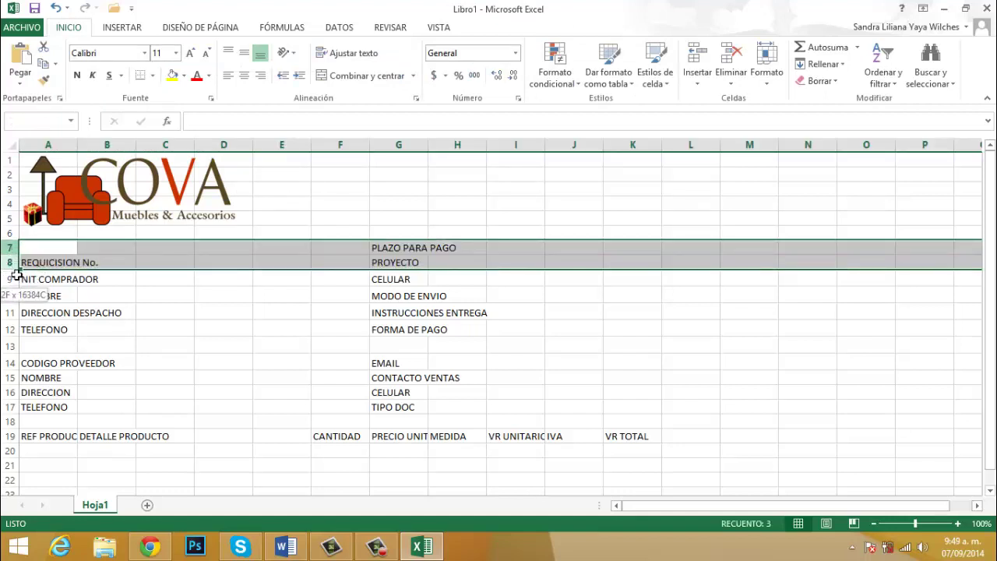
right_click(15, 278)
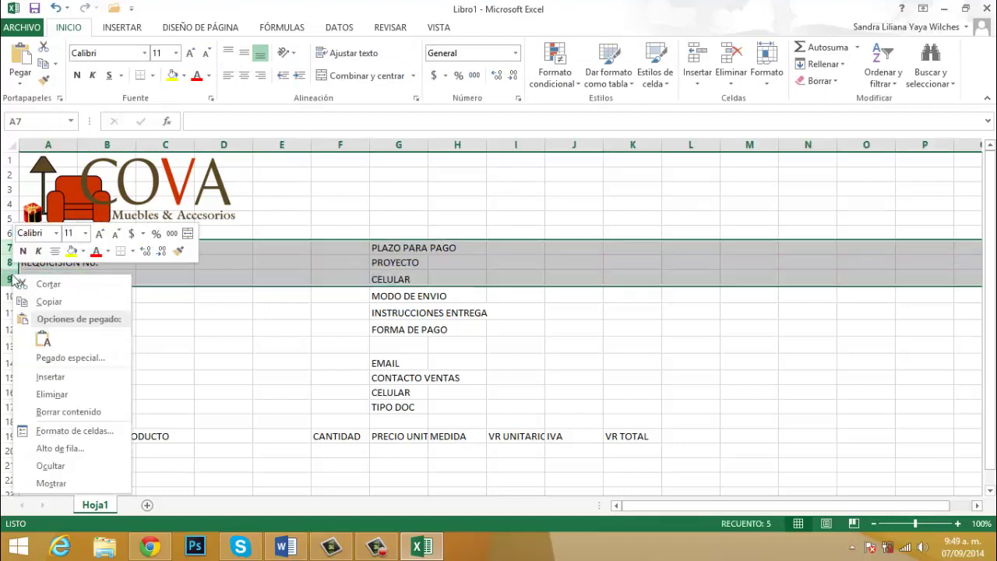
click(223, 356)
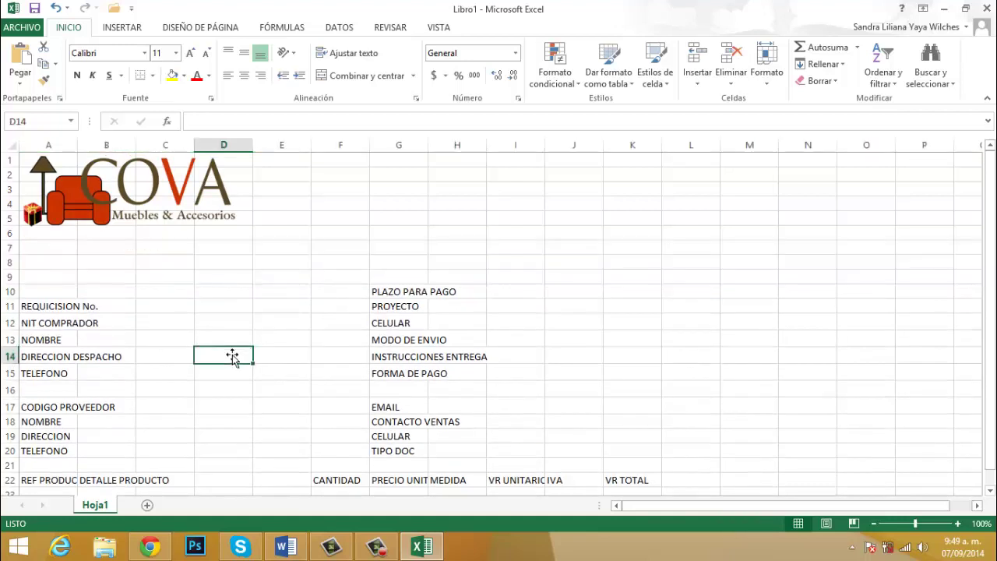
- Enter NIT in A7, the company's street address in A8 and BOGOTA - COLOMBIA in A9
click(57, 253)
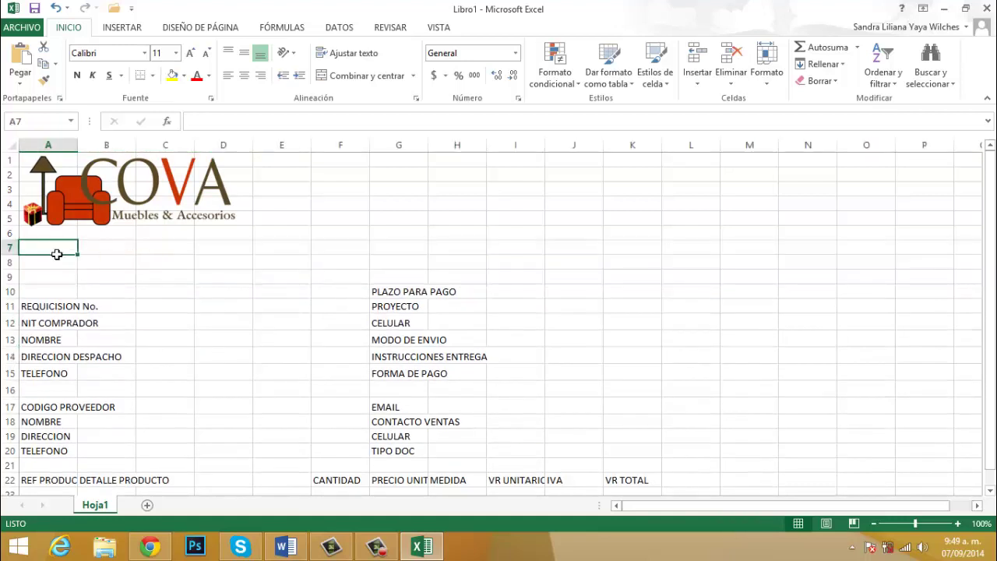
text(NIT)
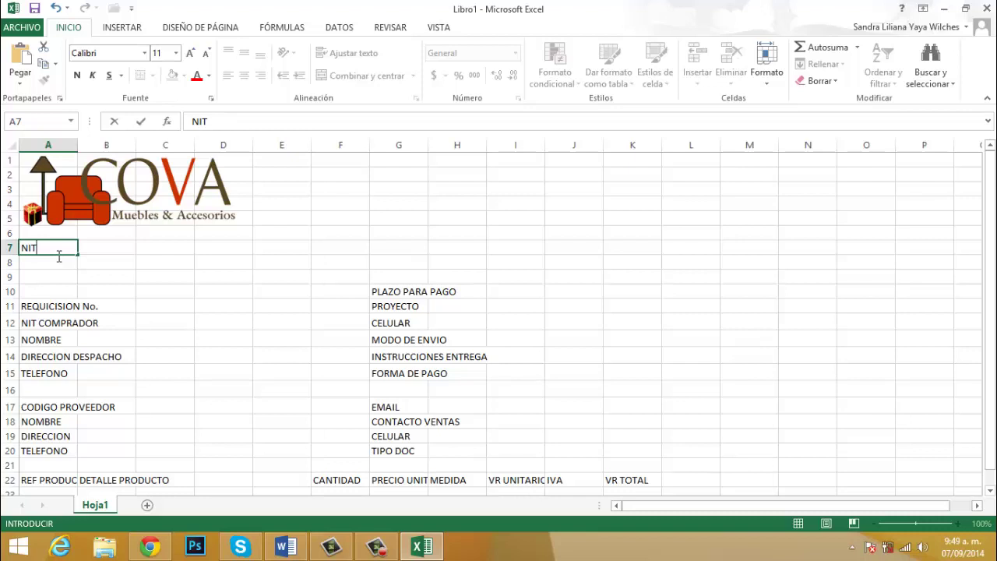
key(Return)
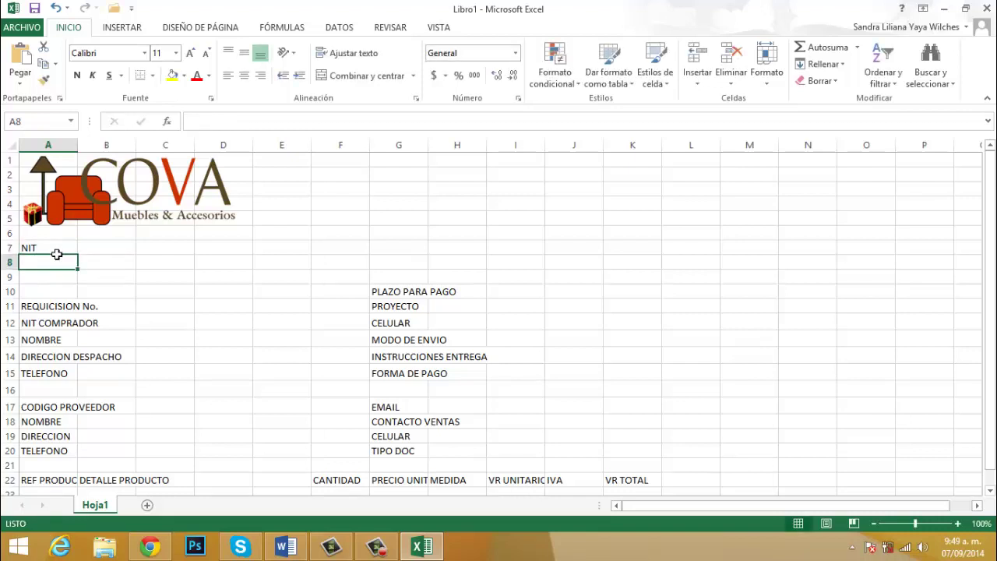
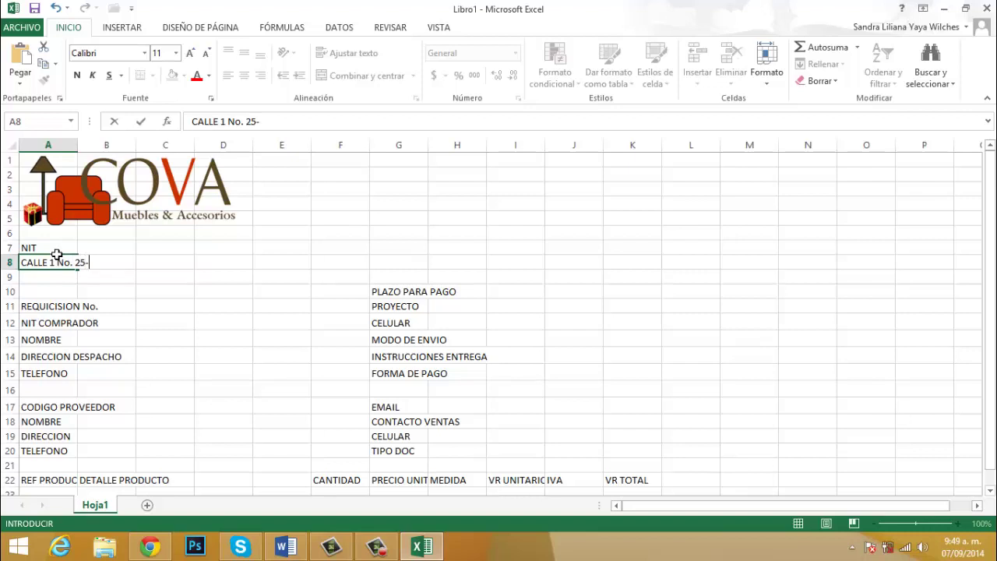
key(Return)
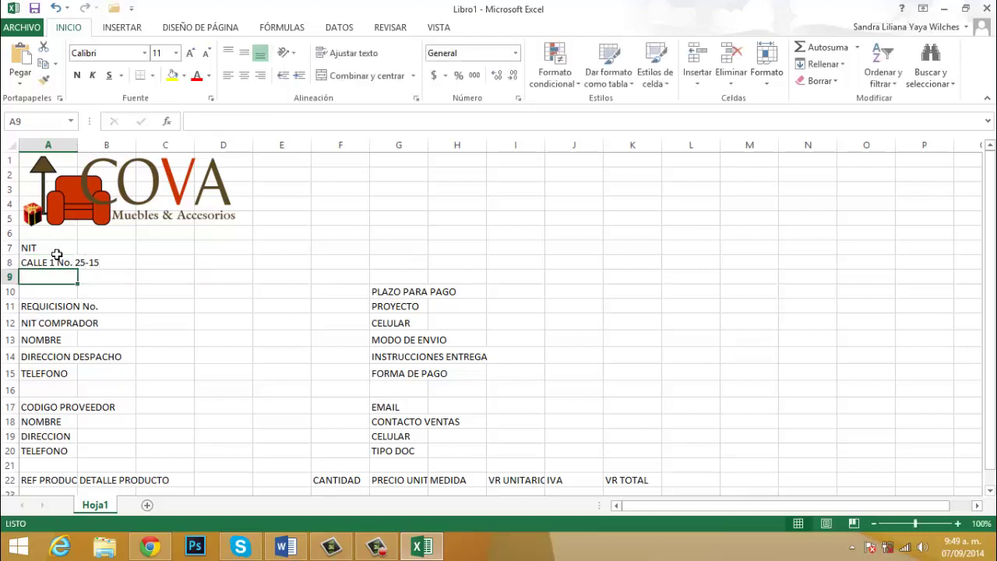
text(bogot)
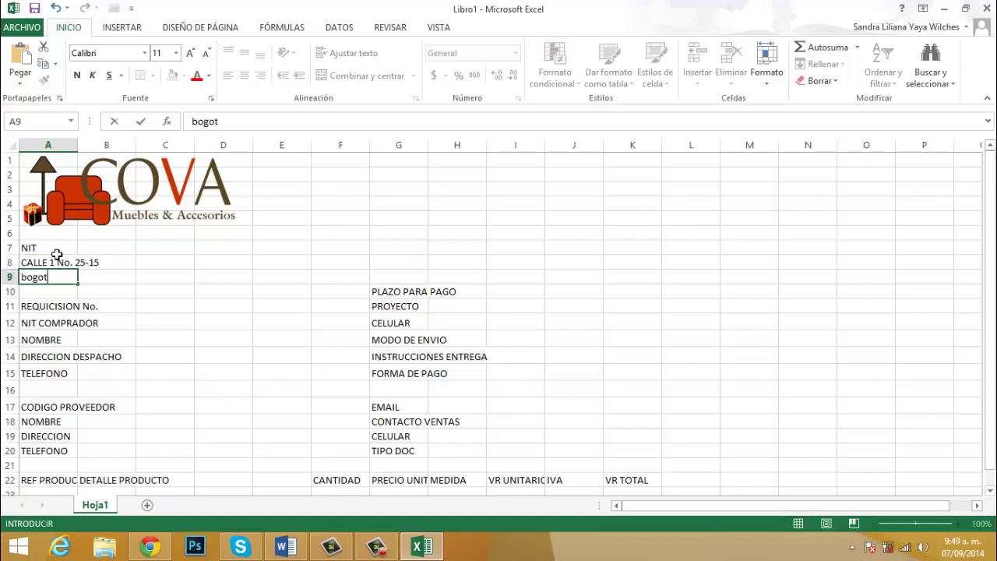
key(BackSpace)
key(BackSpace)
key(BackSpace)
key(BackSpace)
key(BackSpace)
text(BOGOTA - )
text(COLOMBIA)
key(Return)
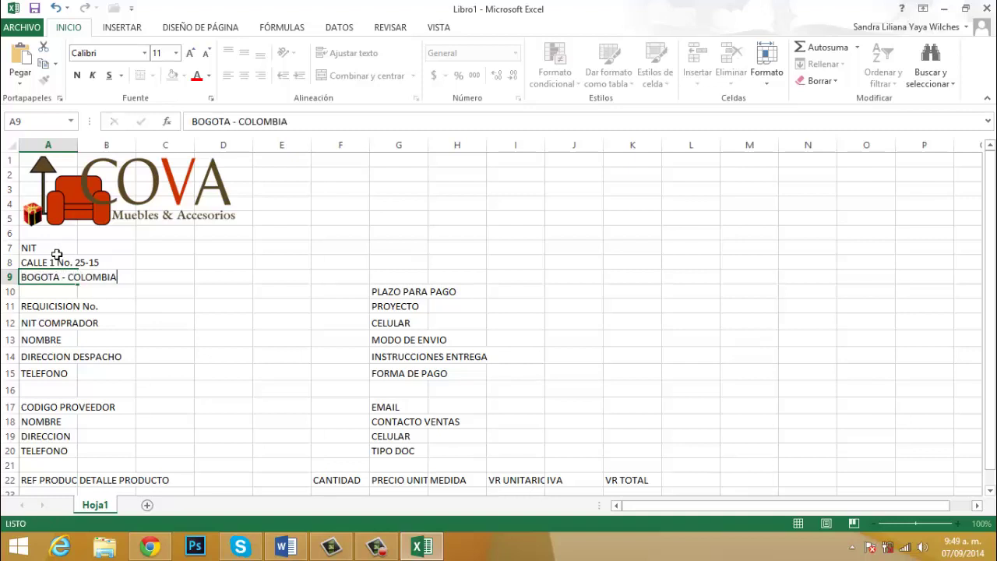
click(57, 251)
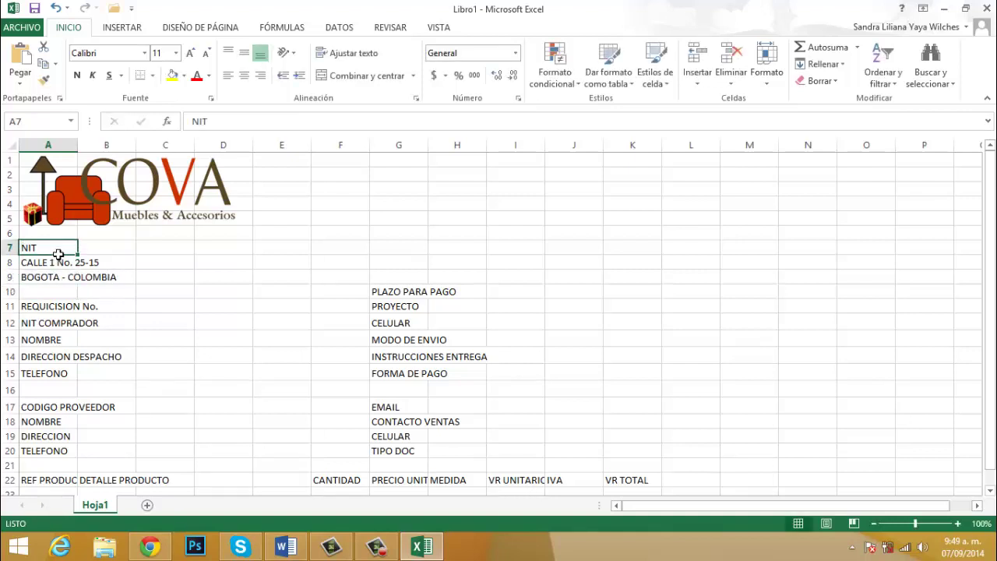
- Merge and centre NIT across A7:D7 and append the company's tax number
drag(63, 249, 66, 280)
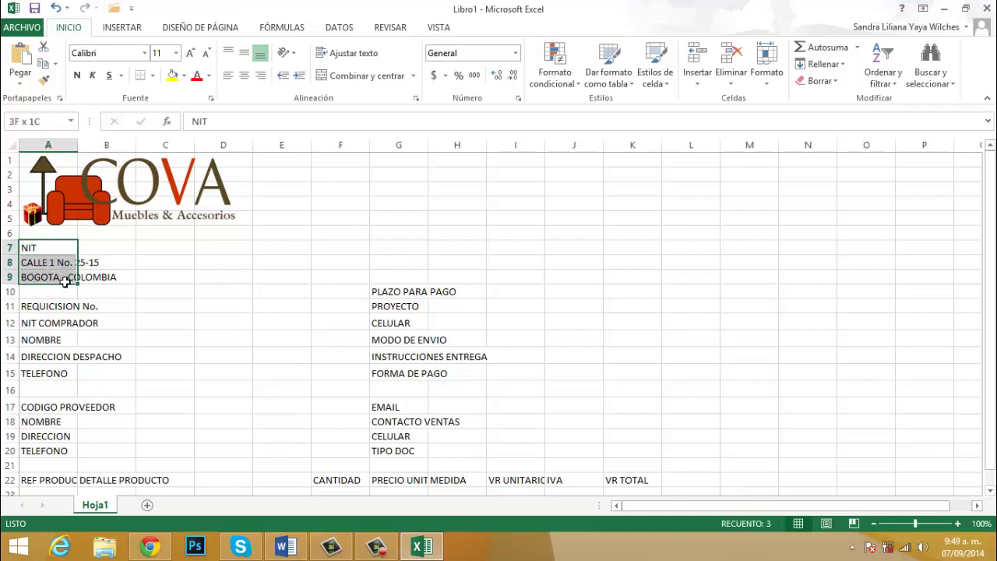
click(101, 262)
click(44, 250)
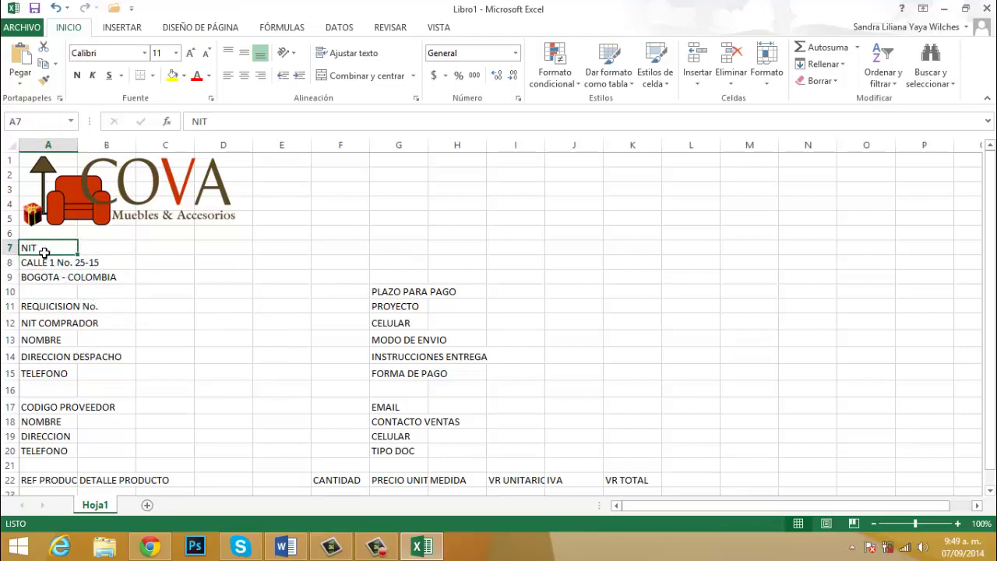
drag(46, 252, 227, 252)
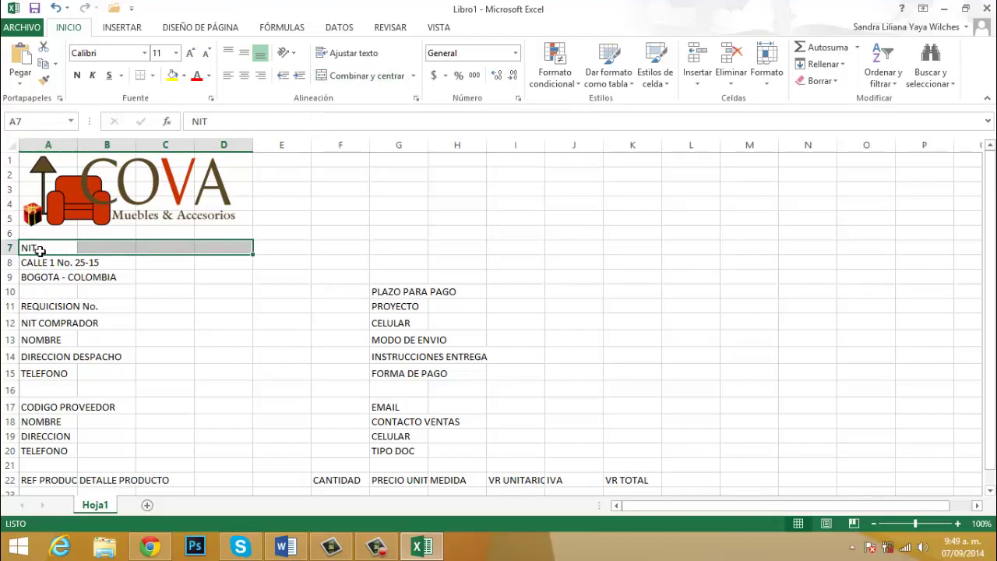
click(360, 75)
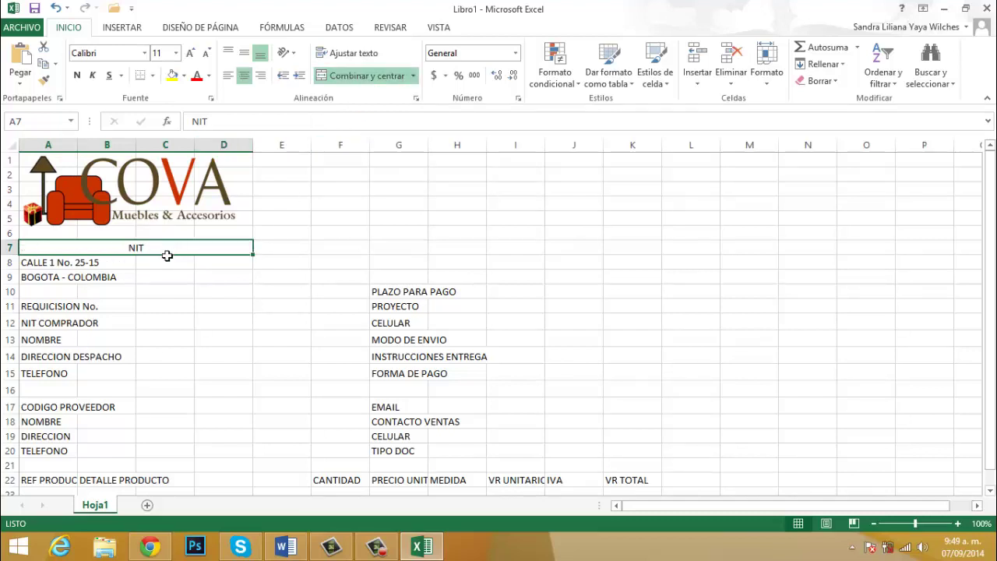
click(226, 127)
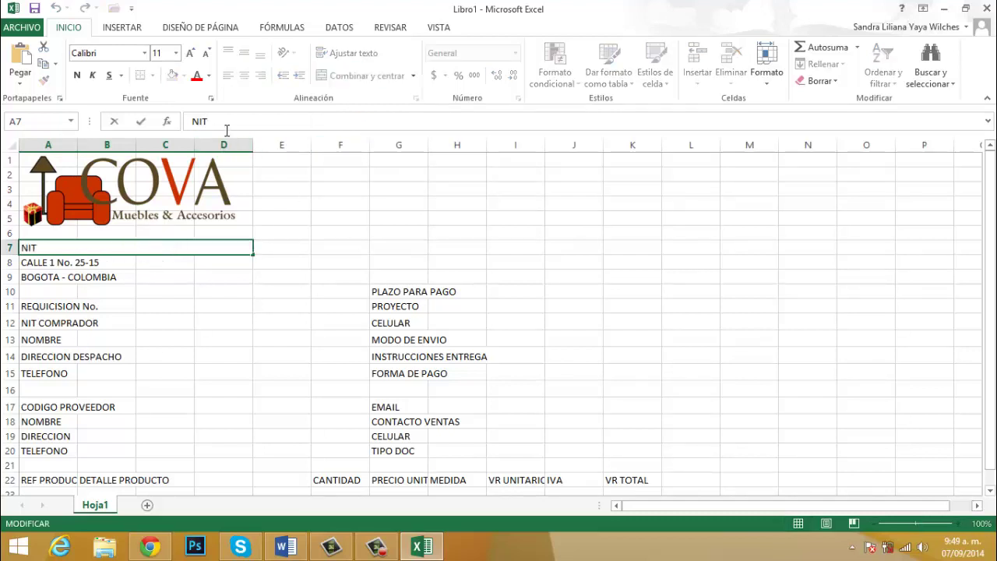
key(Return)
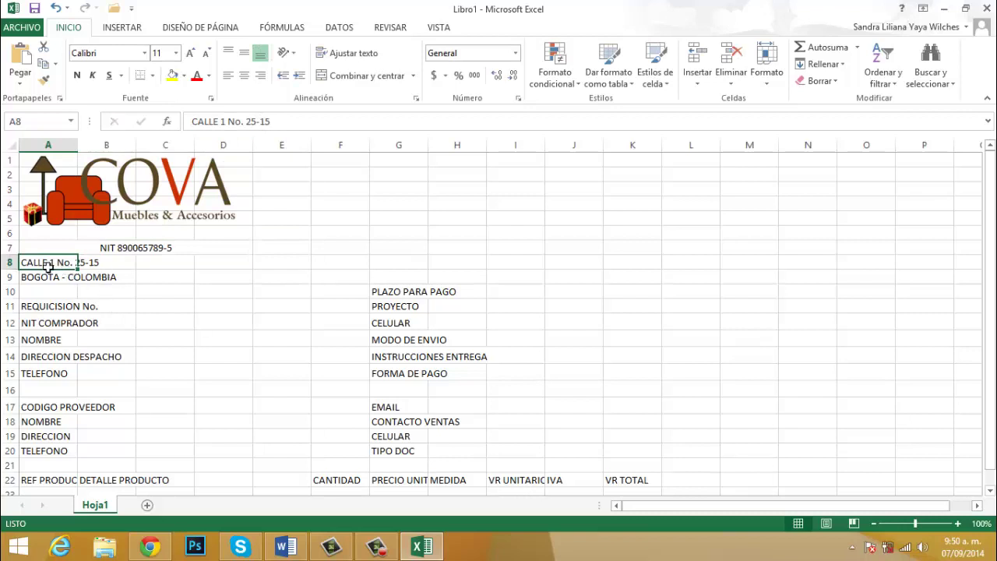
- Merge and centre the address line across A8:D8 and the city line across A9:D9
drag(48, 268, 222, 271)
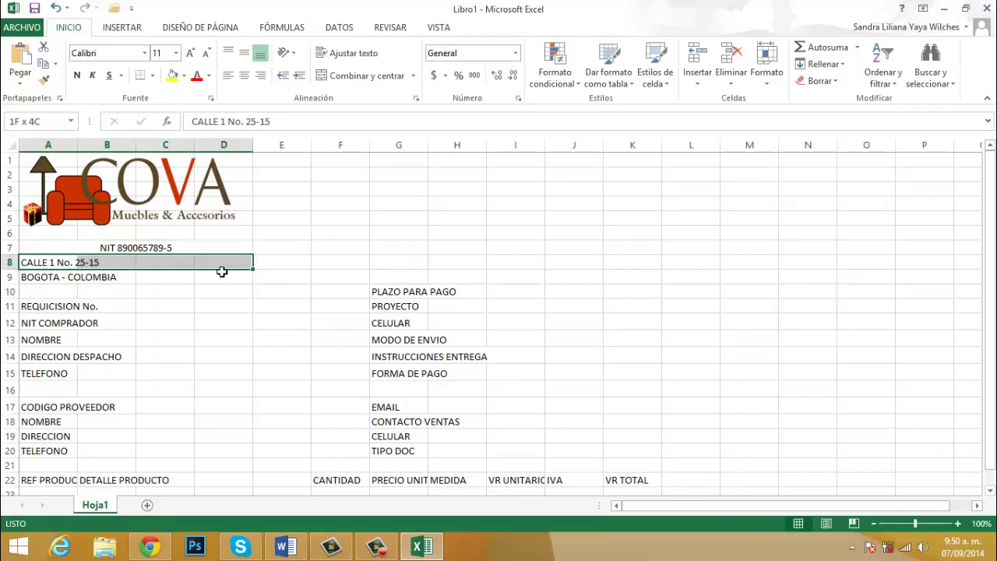
click(355, 75)
drag(37, 279, 220, 283)
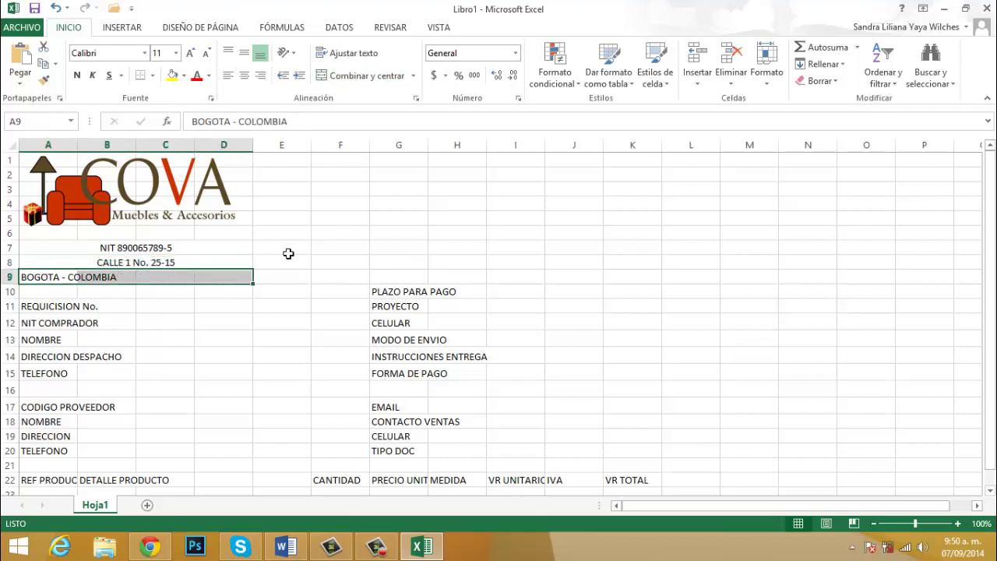
click(347, 75)
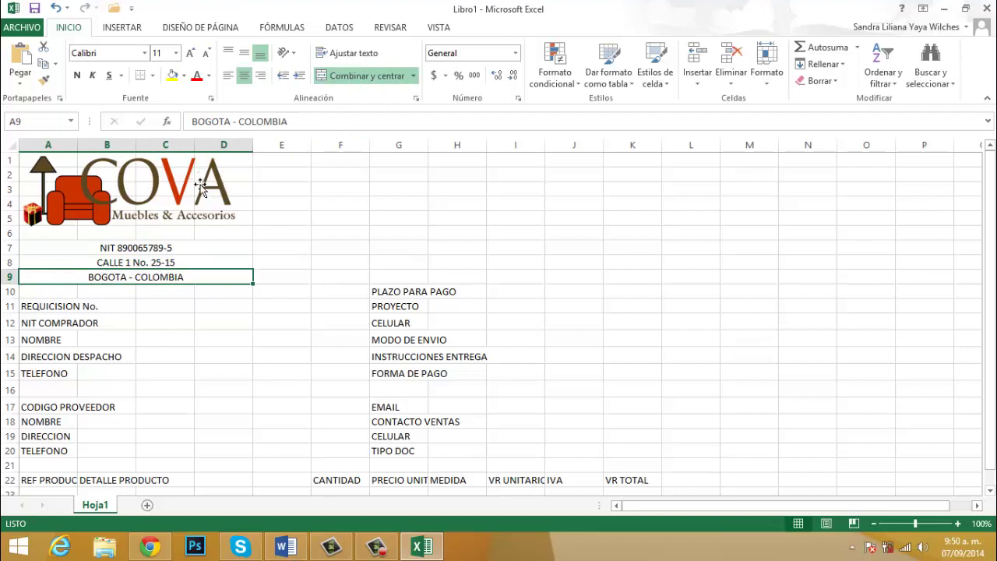
click(232, 307)
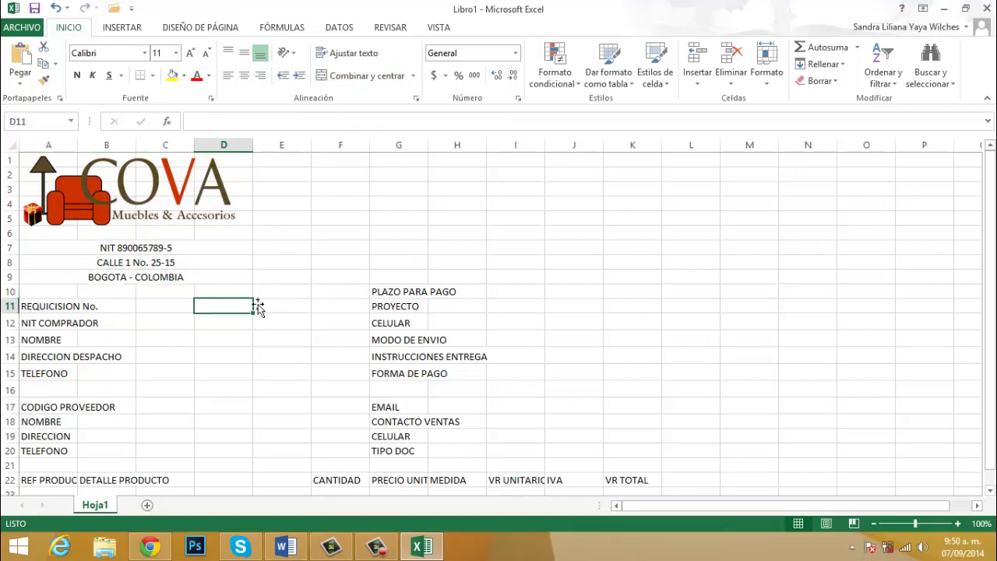
click(282, 165)
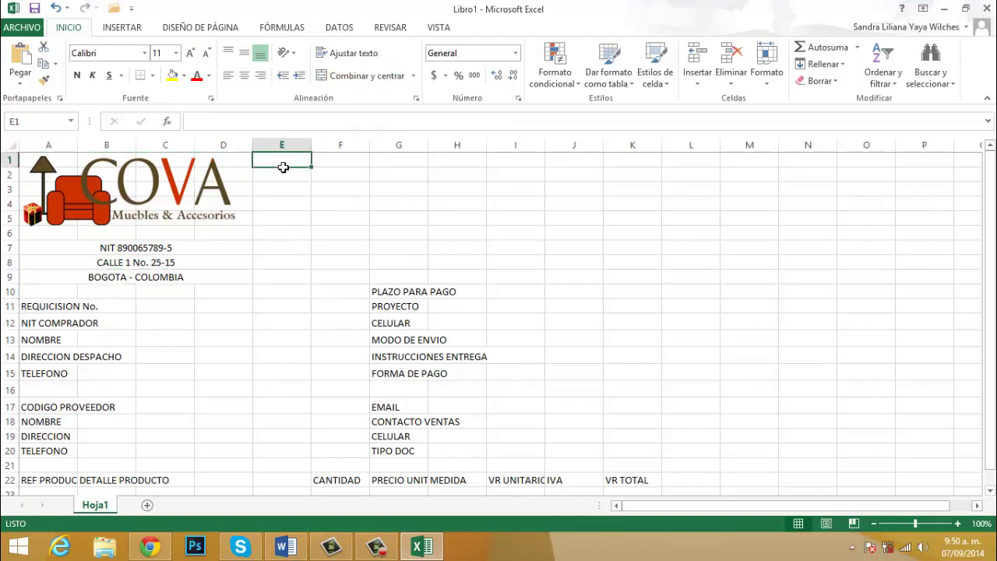
- Merge E1:H4 into one centred cell reading ORDEN DE COMPRA
mouse_move(282, 167)
mouse_down()
mouse_move(459, 165)
mouse_move(463, 213)
mouse_up()
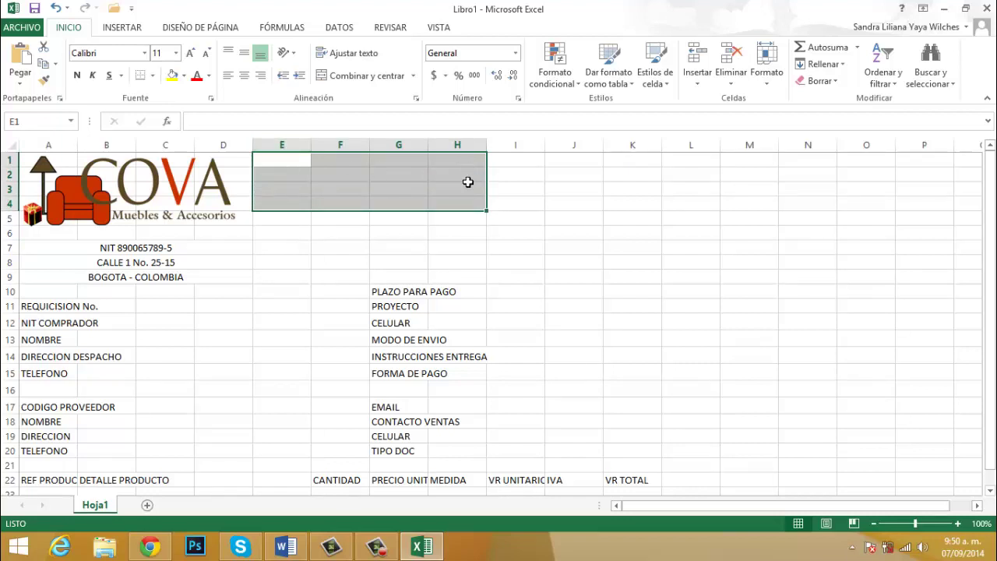
click(367, 77)
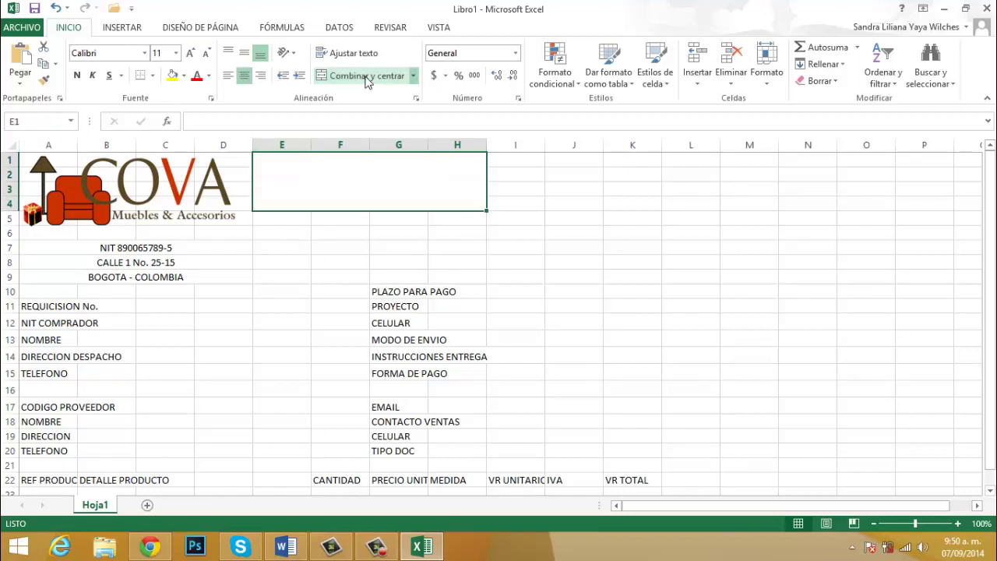
text(OR)
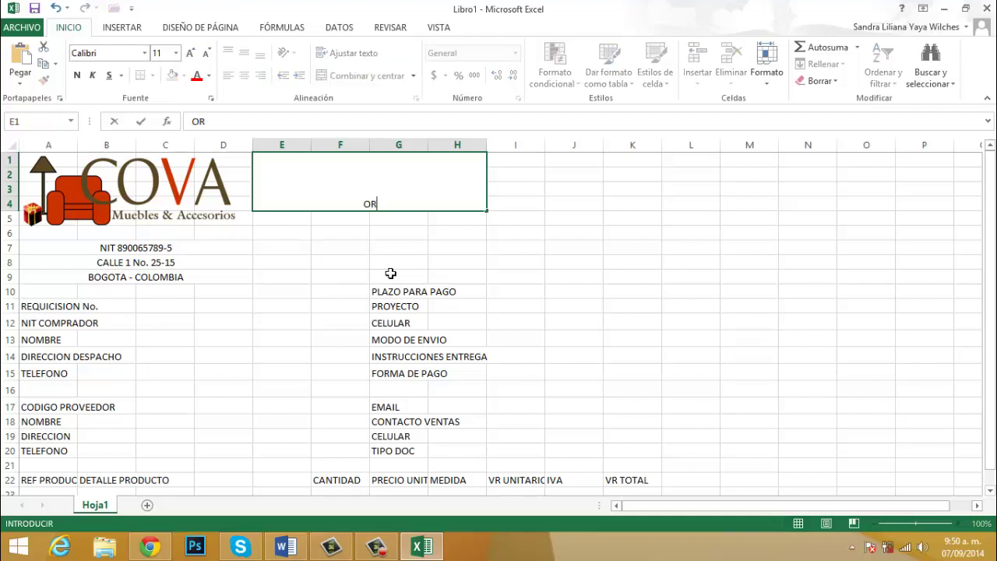
text(DEN DE COMPR)
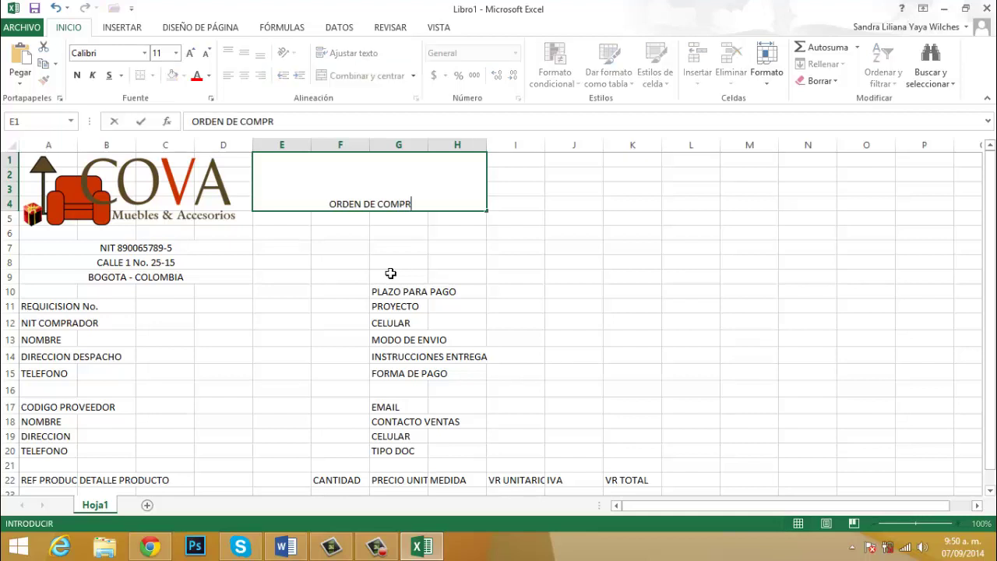
text(A)
key(Return)
click(373, 199)
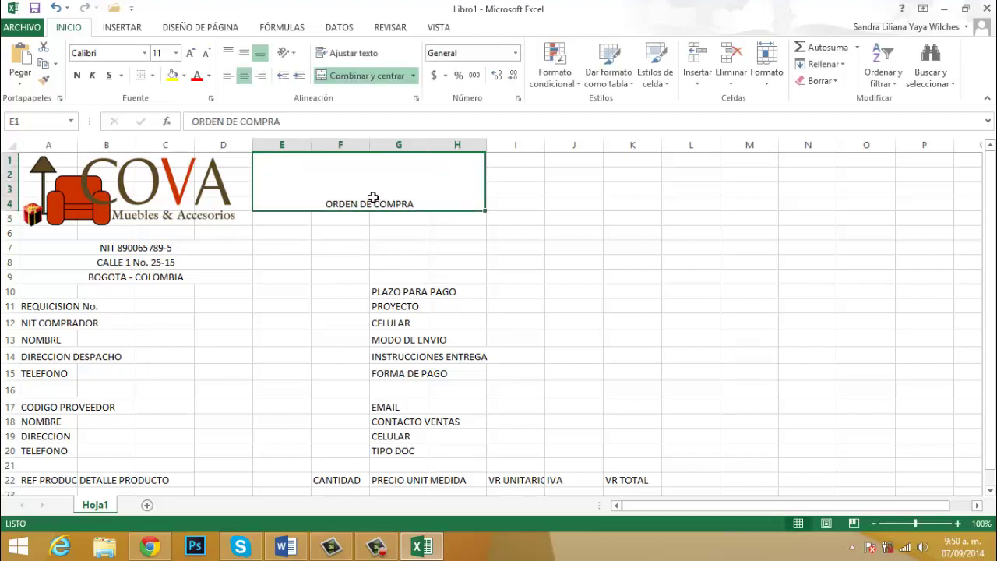
- Enlarge the ORDEN DE COMPRA title to 26 point and centre it vertically
click(189, 55)
click(189, 54)
click(190, 55)
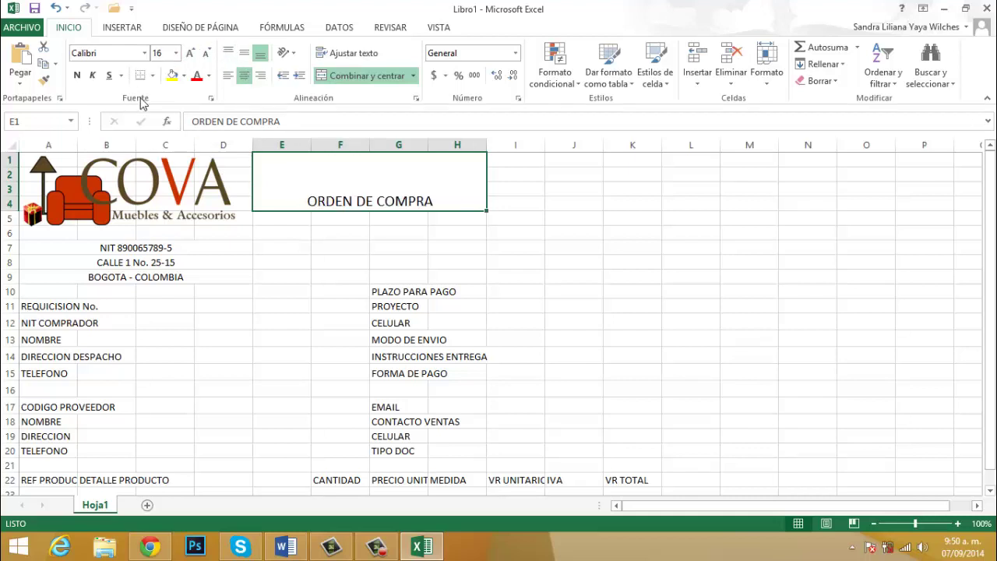
click(188, 56)
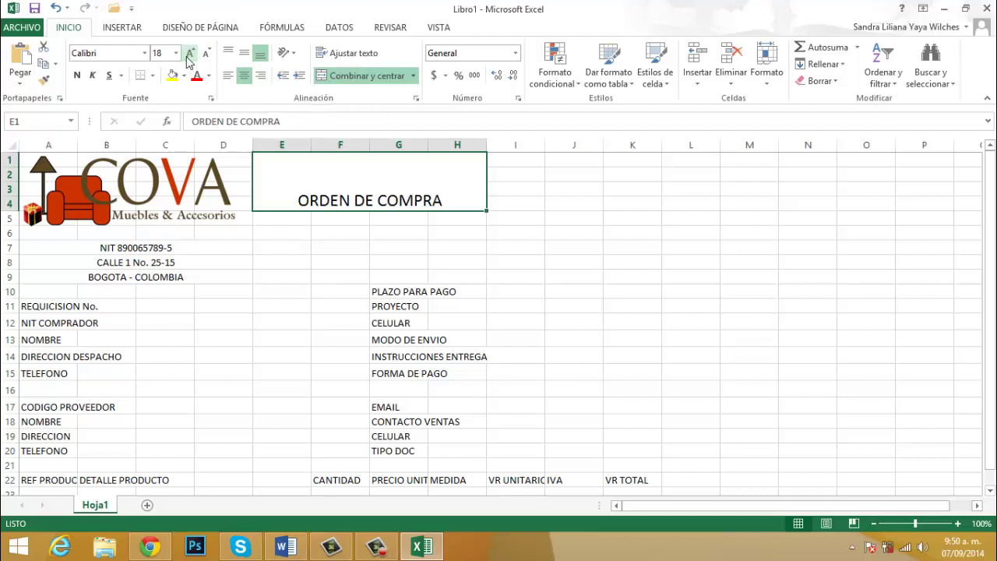
click(187, 56)
click(187, 56)
click(188, 56)
click(188, 56)
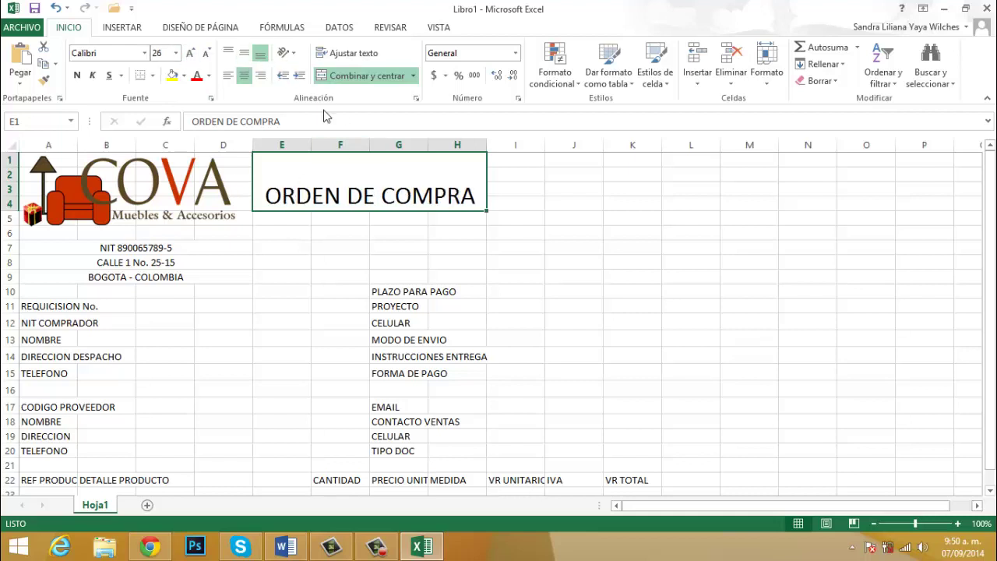
click(244, 55)
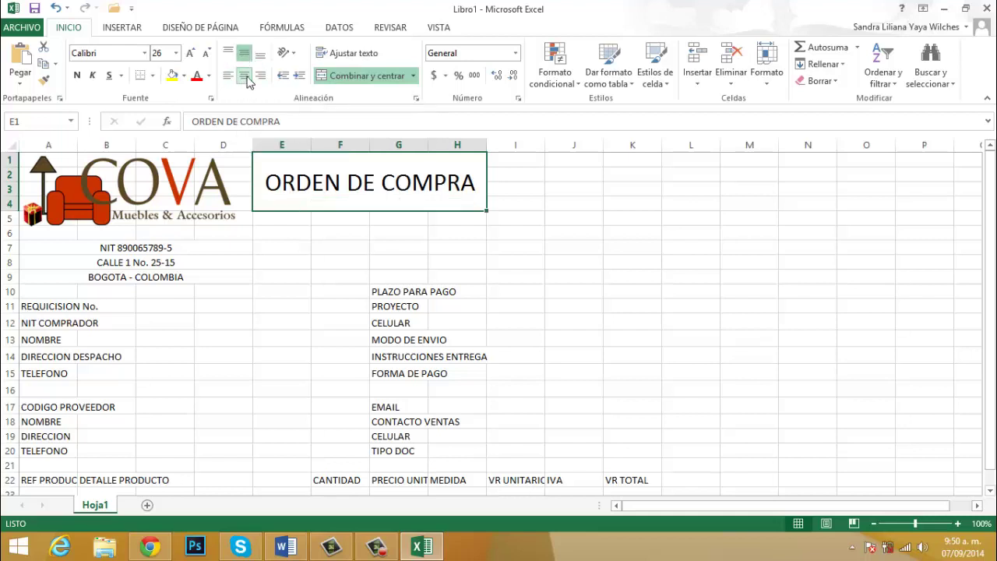
click(481, 249)
click(372, 194)
drag(293, 238, 459, 237)
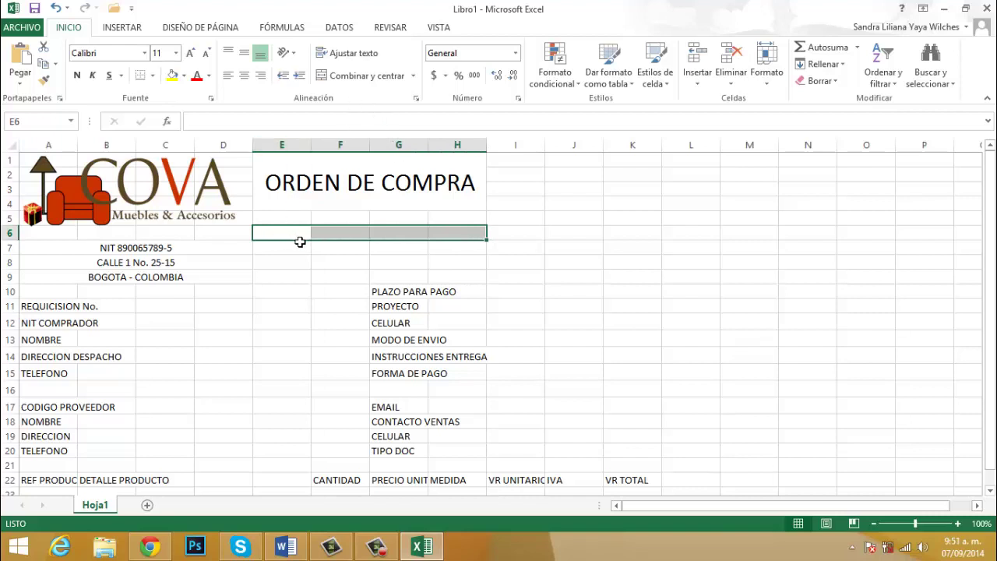
- Try a No. label in merged E6:H6, then undo the entry and the merge
click(366, 78)
text(N)
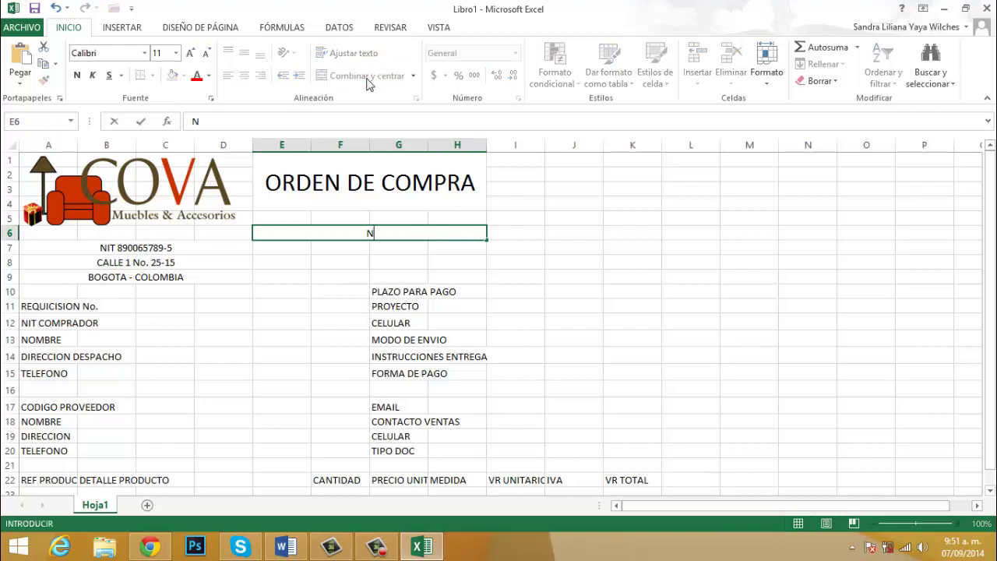
text(o.)
key(BackSpace)
key(BackSpace)
key(BackSpace)
text(No.)
key(BackSpace)
key(BackSpace)
key(BackSpace)
text(No.)
key(Return)
click(537, 283)
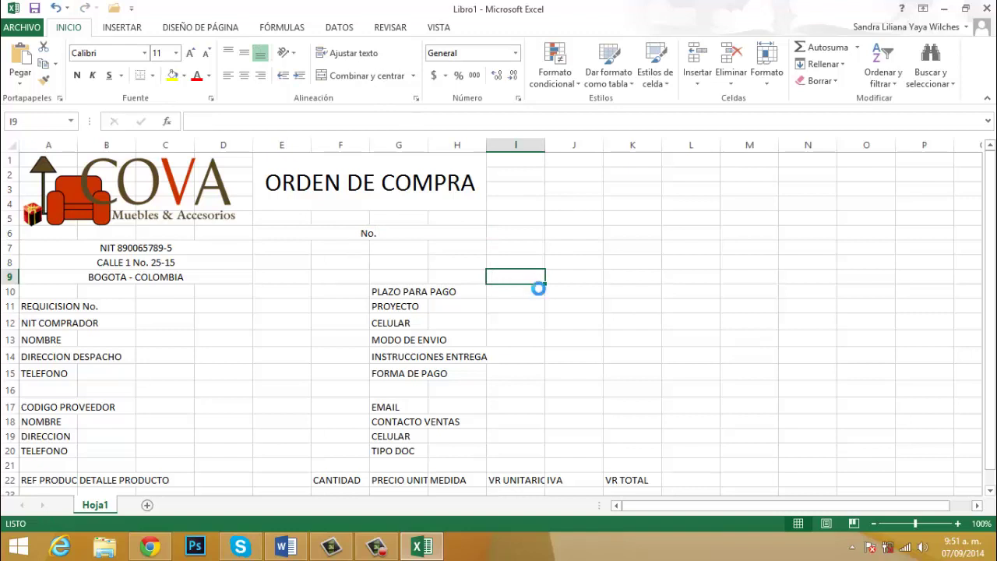
key(ctrl+z)
key(ctrl+z)
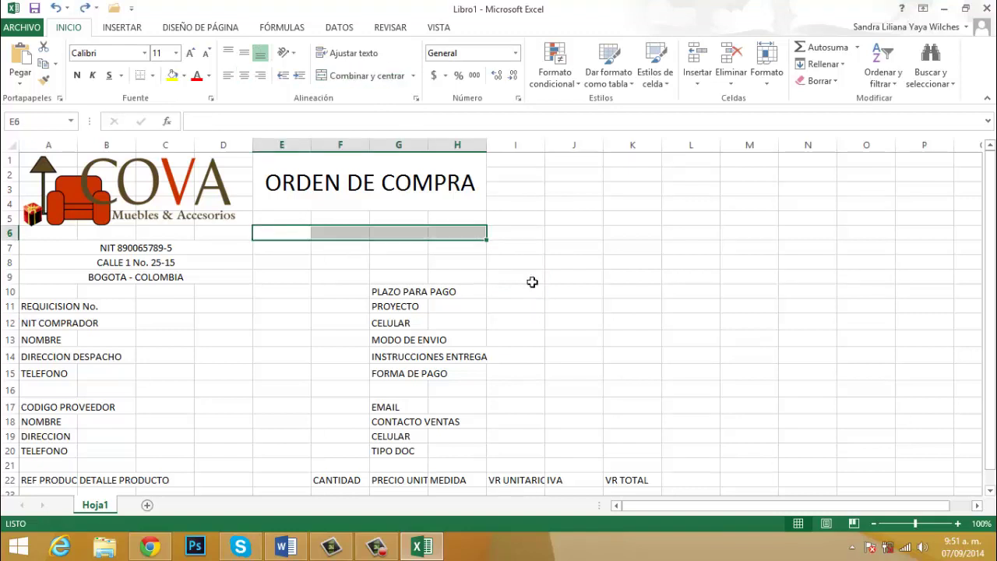
click(535, 281)
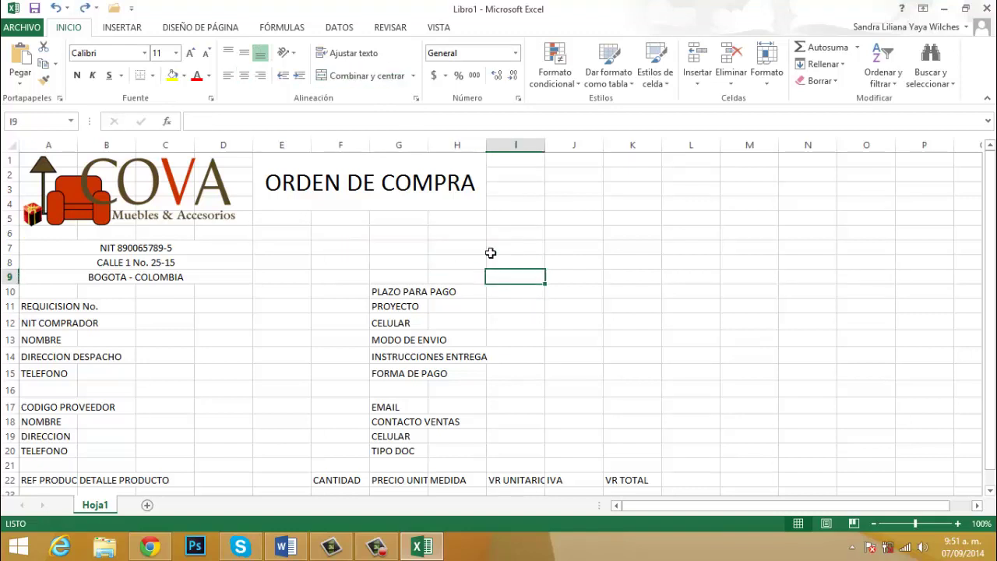
- Merge and centre E6:F6 and enter the label Nro
click(301, 237)
drag(301, 237, 341, 236)
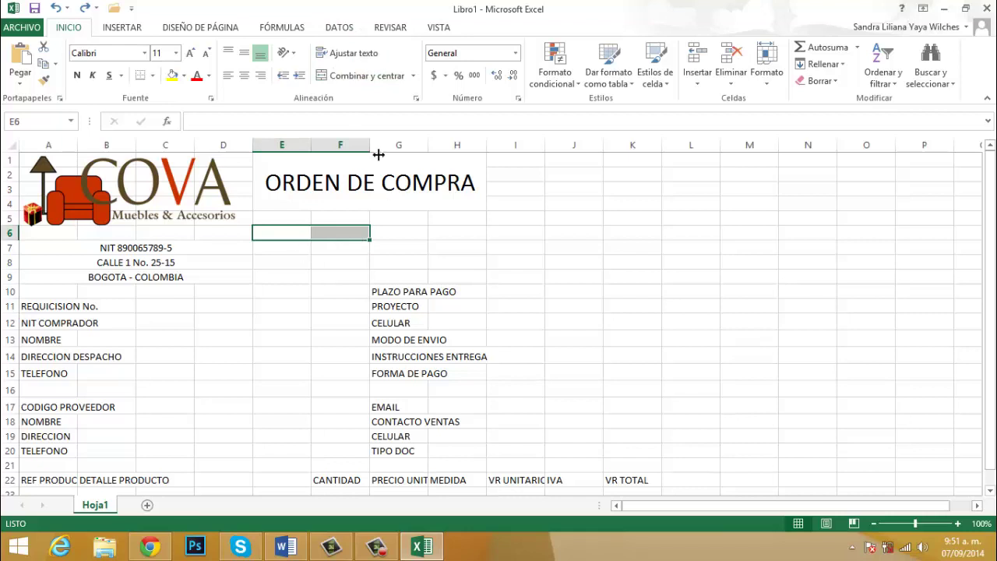
click(371, 83)
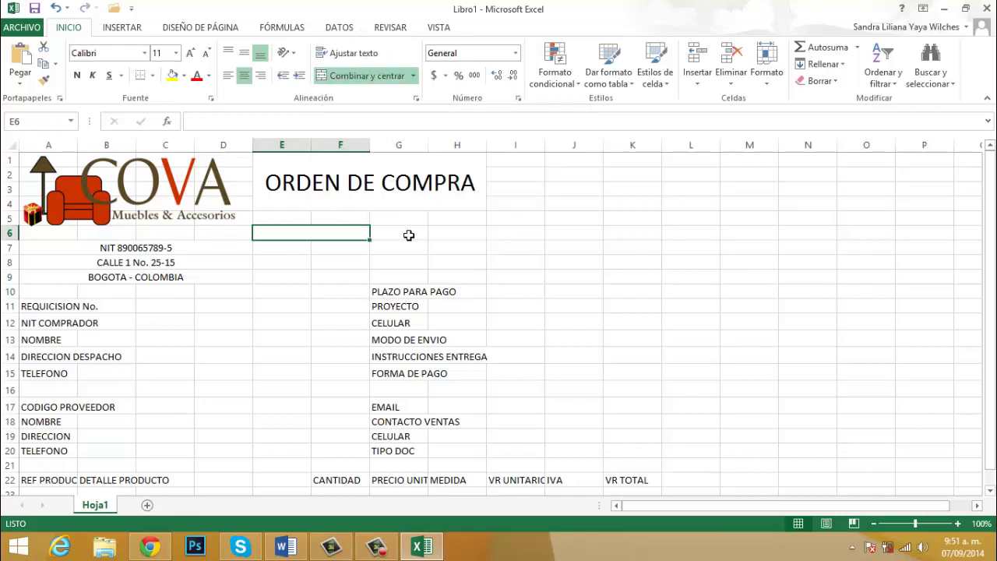
text(nO)
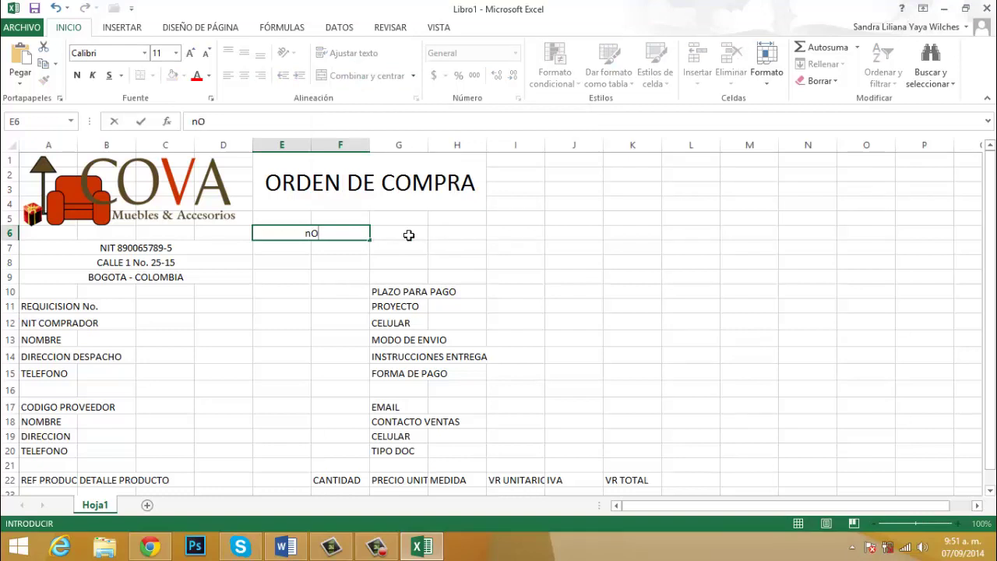
key(BackSpace)
key(BackSpace)
text(ro.)
click(307, 234)
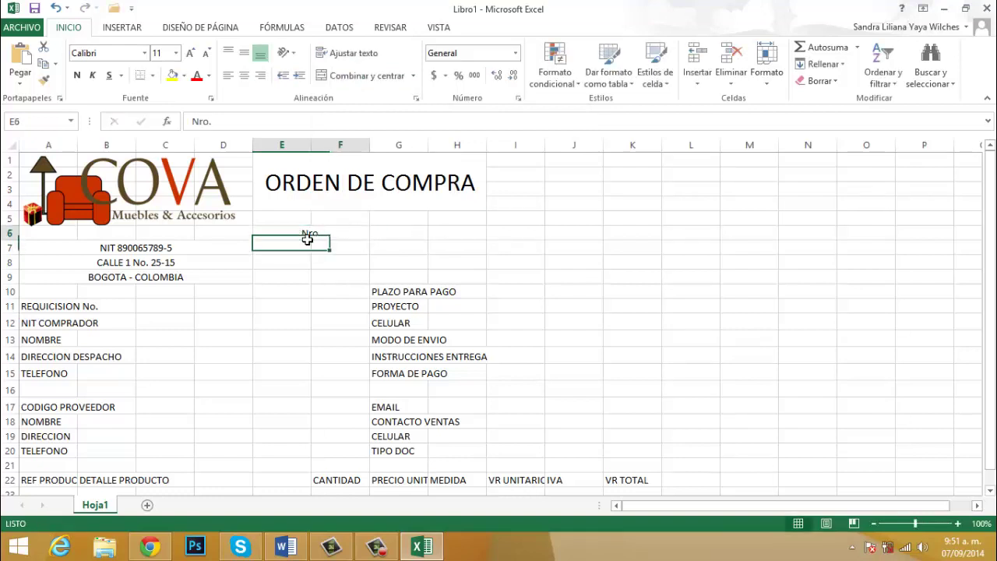
- Make Nro. bold at 18 point and merge G6:H6 beside it
click(77, 75)
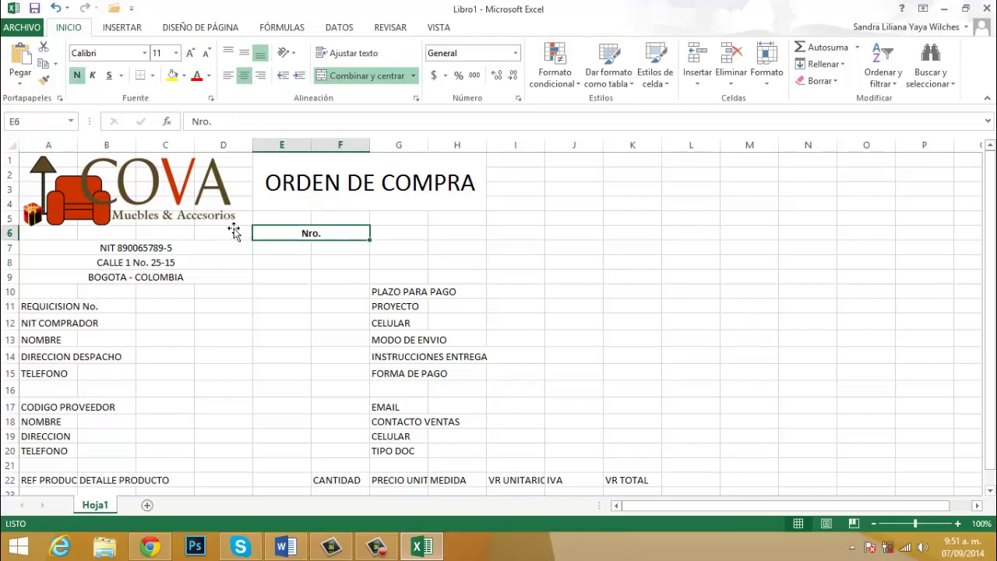
click(192, 54)
click(192, 54)
click(191, 54)
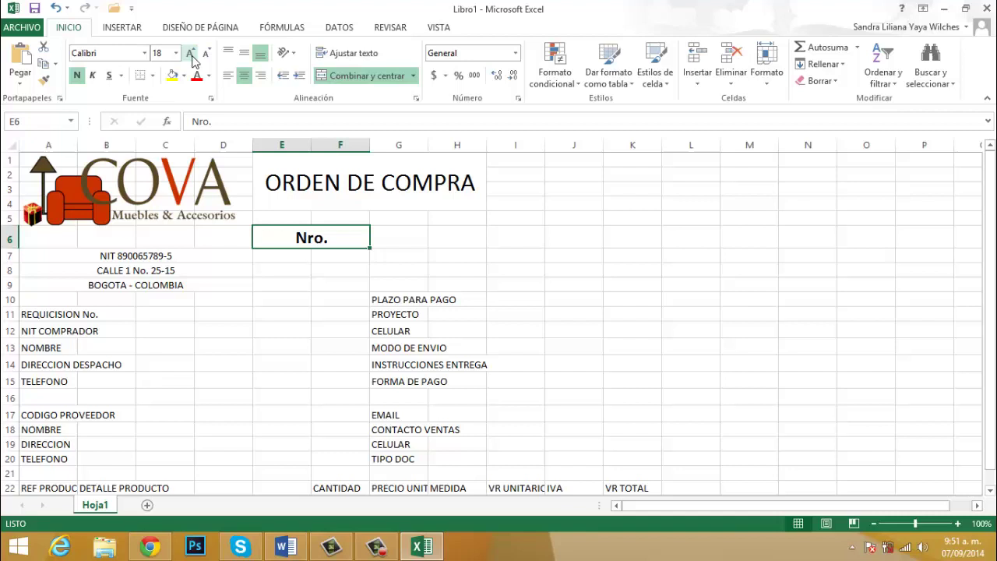
click(406, 246)
drag(416, 237, 474, 238)
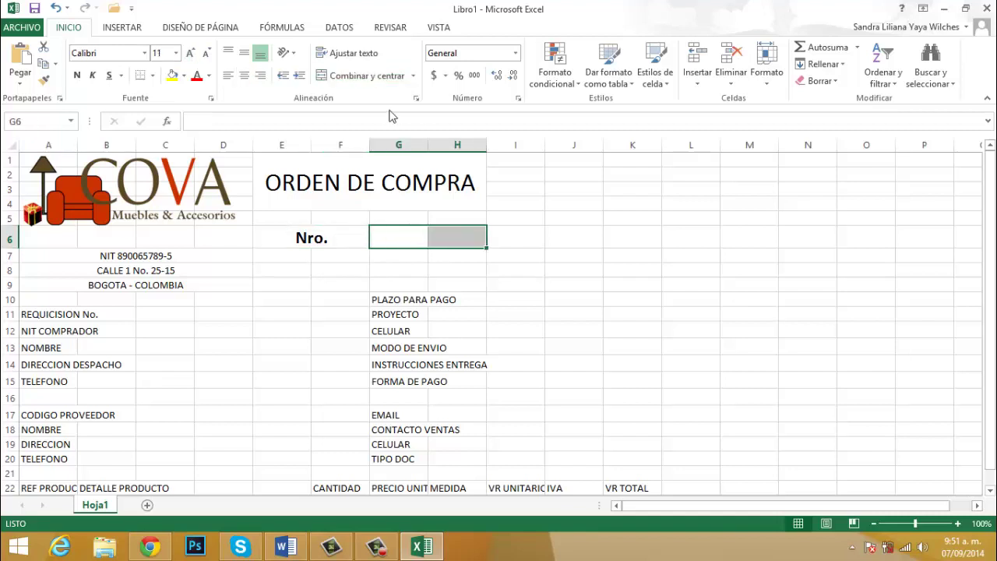
click(353, 78)
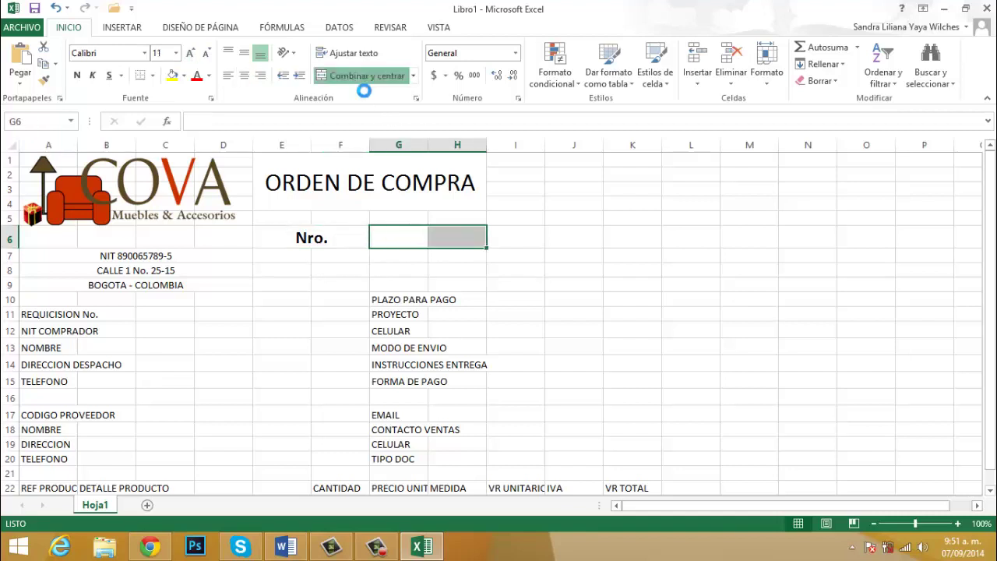
click(471, 270)
click(433, 246)
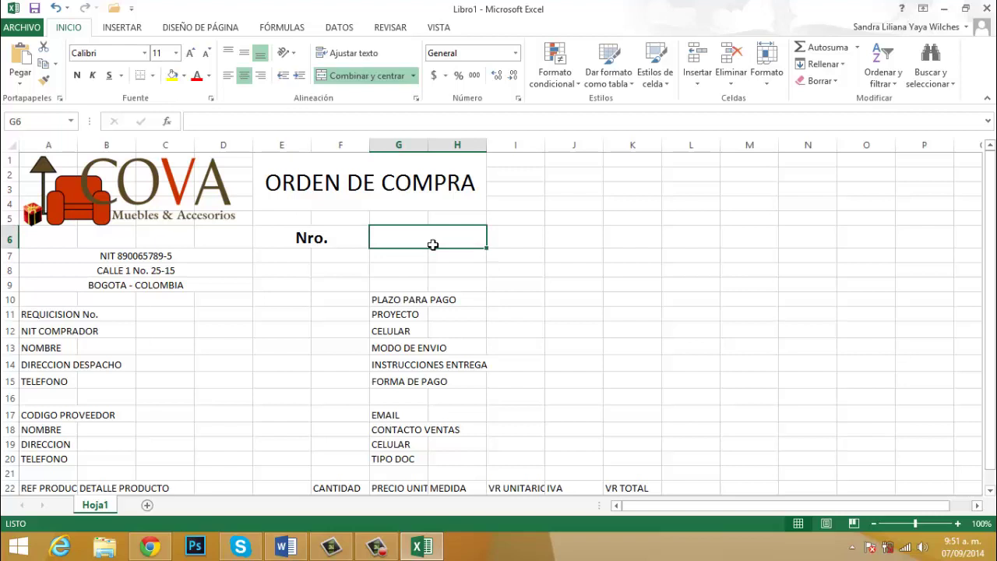
- Fill the ORDEN DE COMPRA title, the Nro. cell E6:F6 and G6:H6 with yellow
click(535, 315)
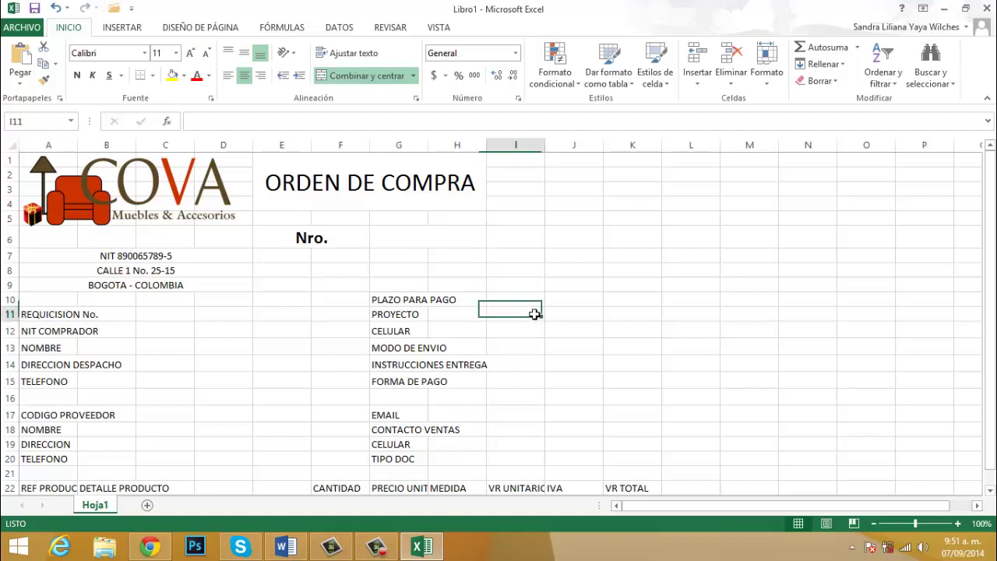
click(343, 192)
click(494, 231)
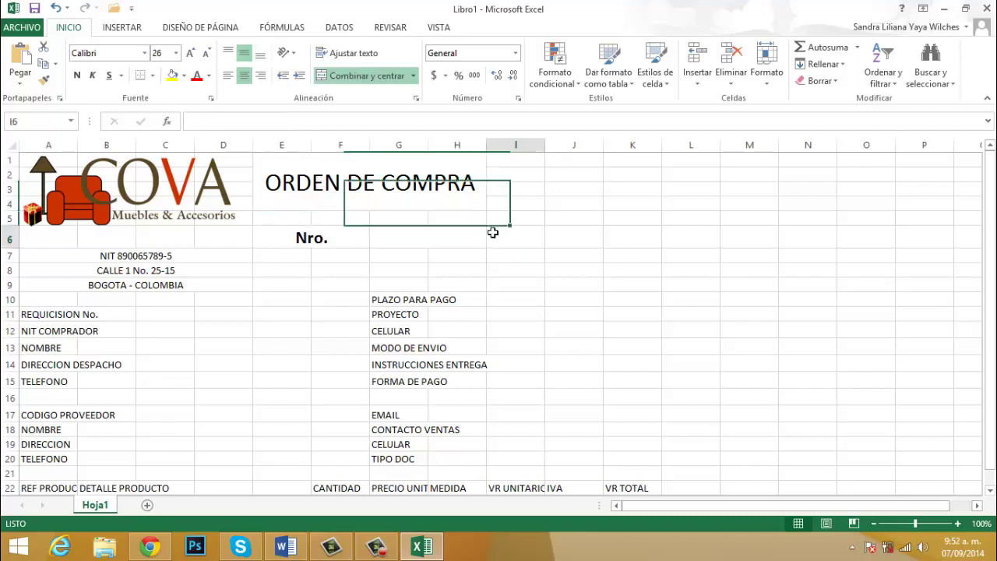
click(308, 185)
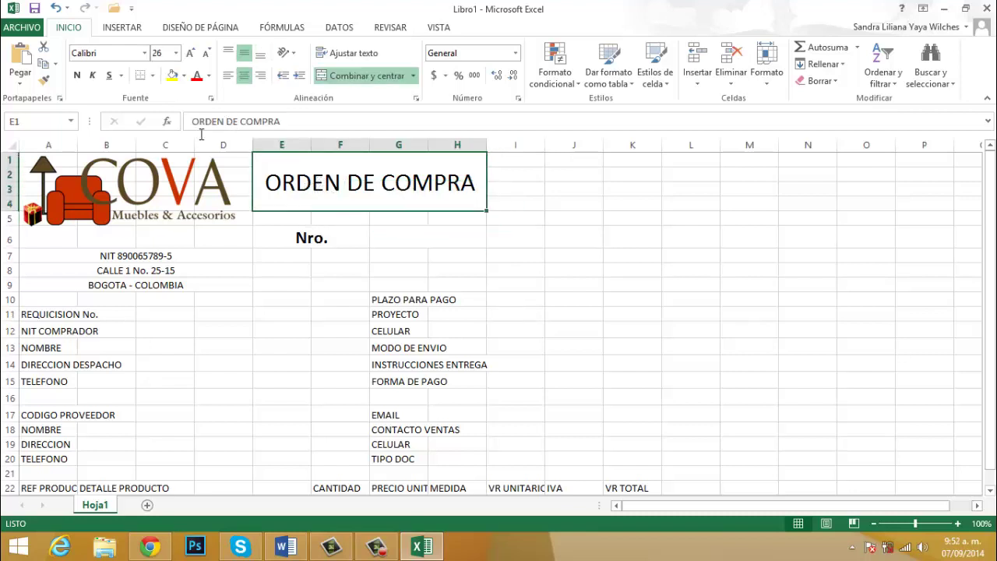
click(173, 75)
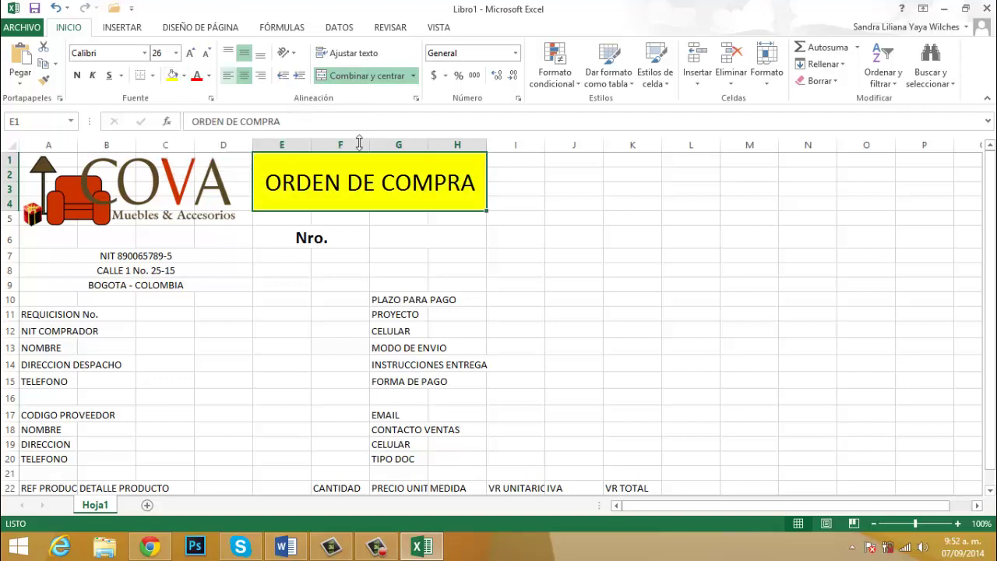
click(429, 237)
click(304, 245)
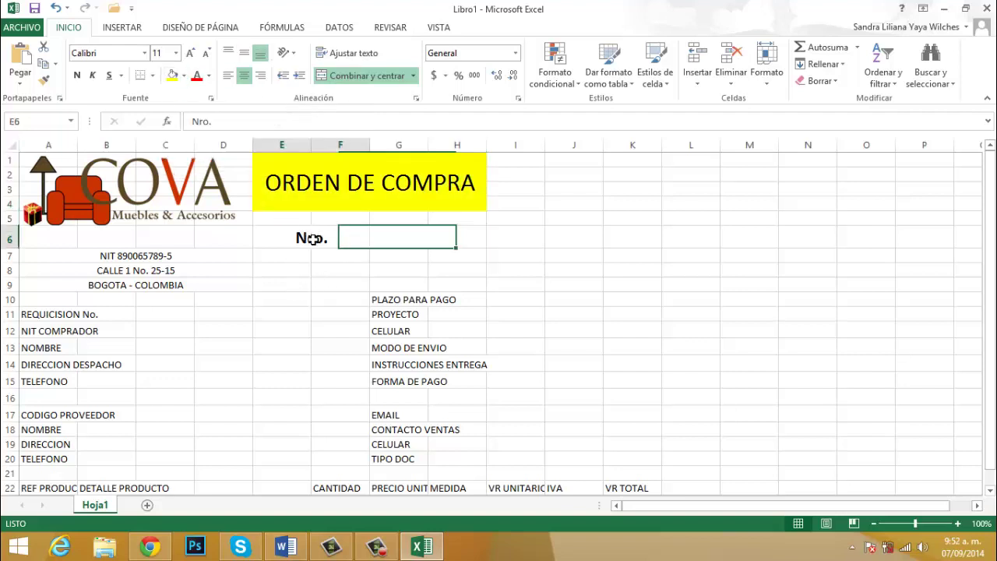
click(174, 77)
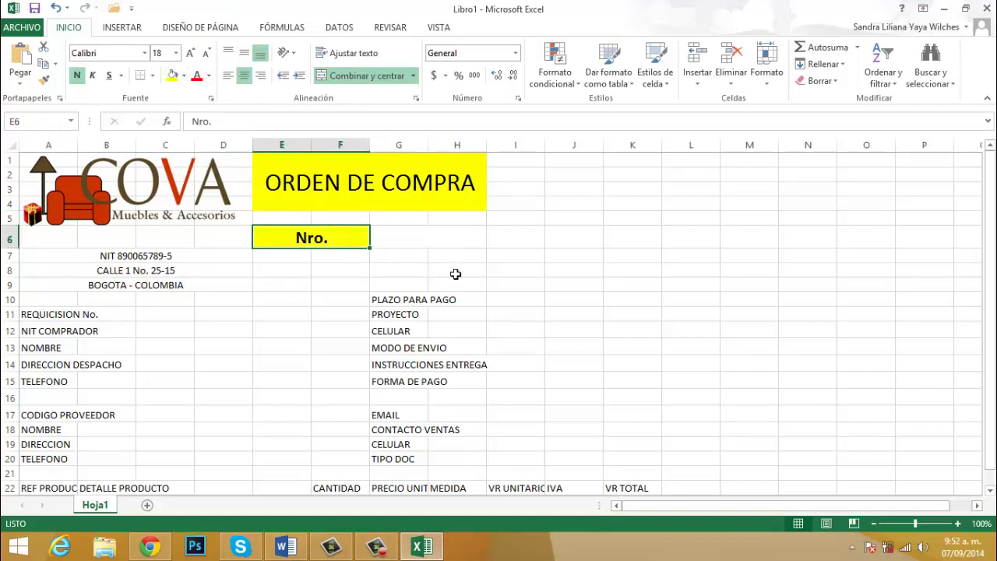
click(441, 240)
click(184, 76)
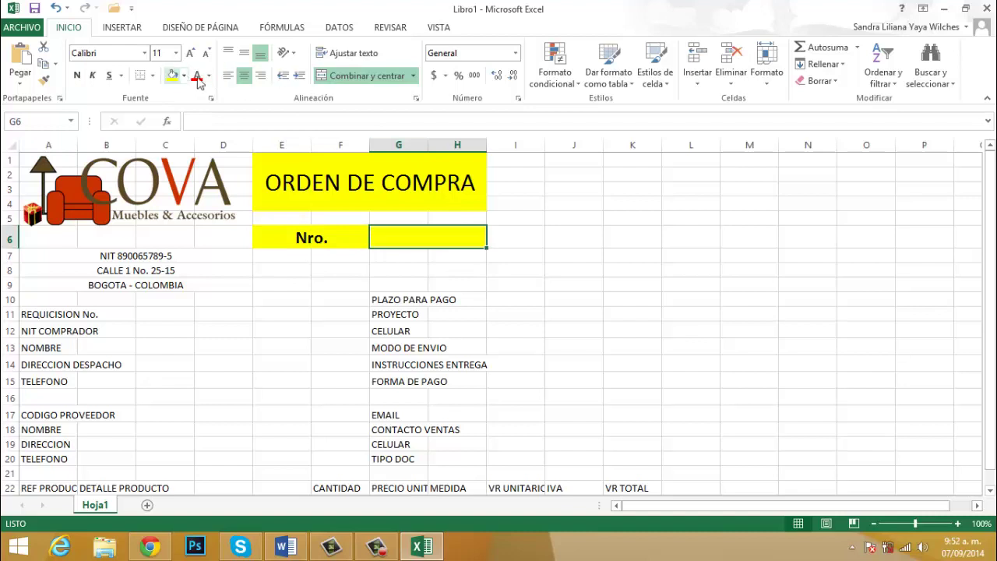
click(559, 269)
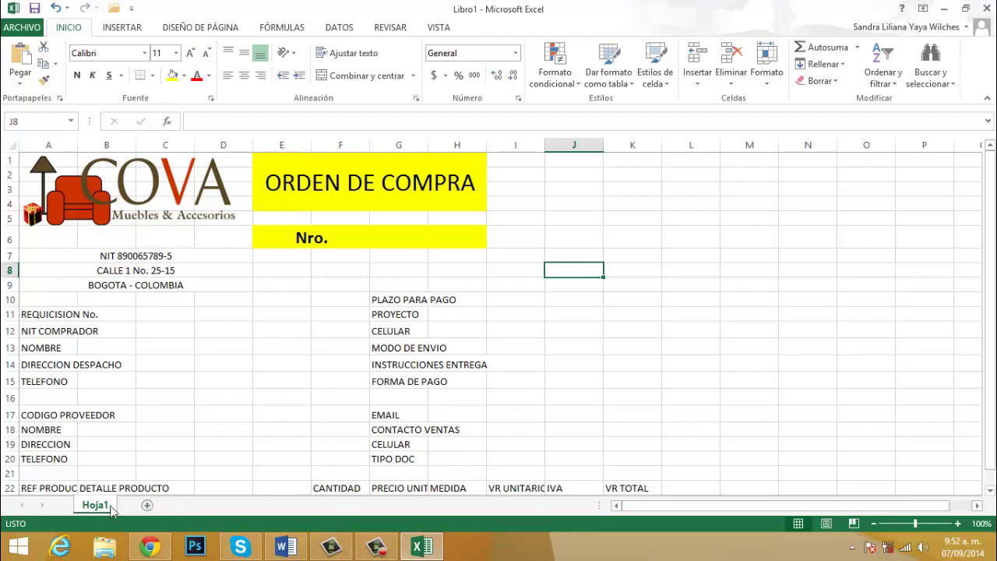
- Add a new worksheet and rename it listas
click(148, 506)
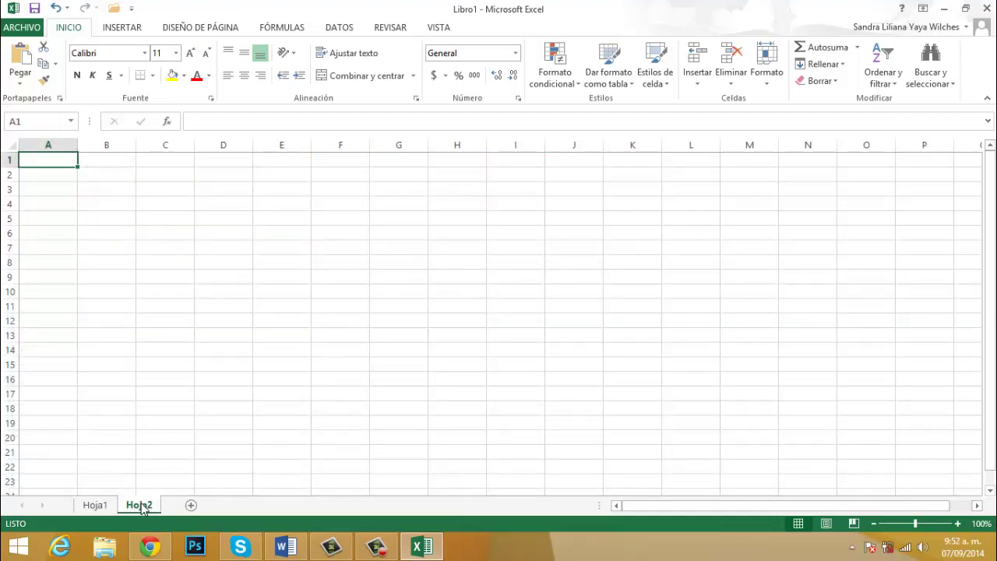
double_click(140, 506)
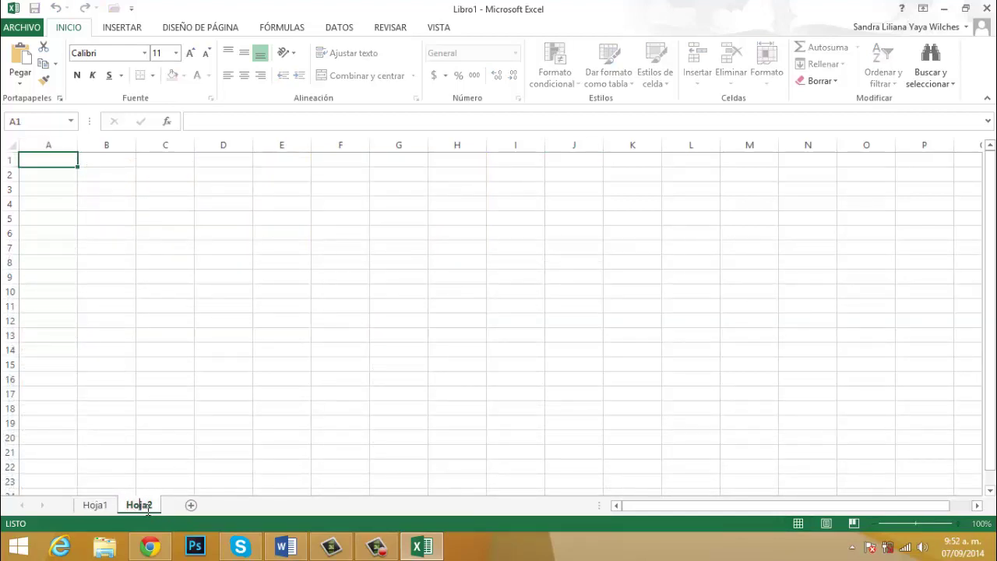
click(138, 505)
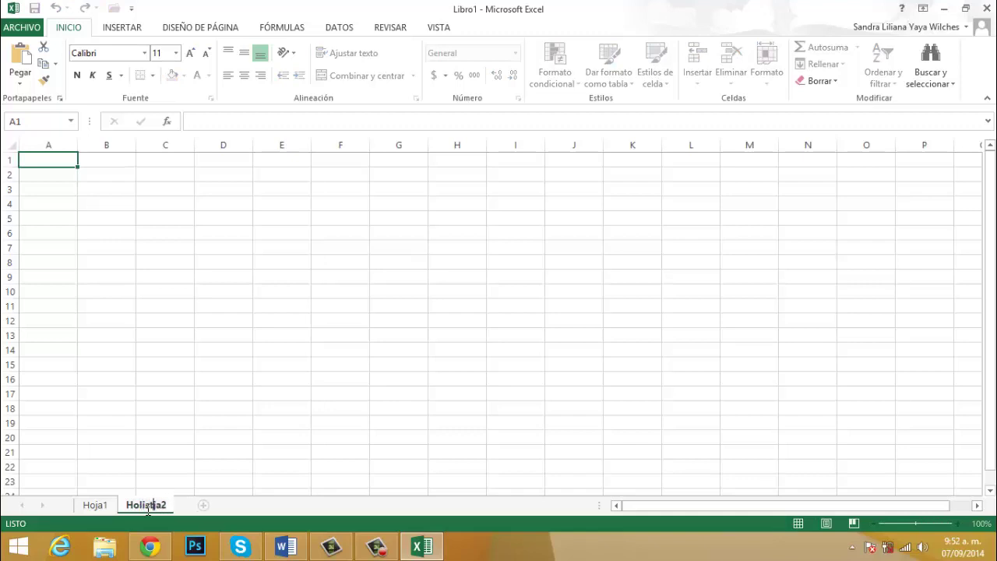
key(BackSpace)
key(BackSpace)
key(Delete)
key(Delete)
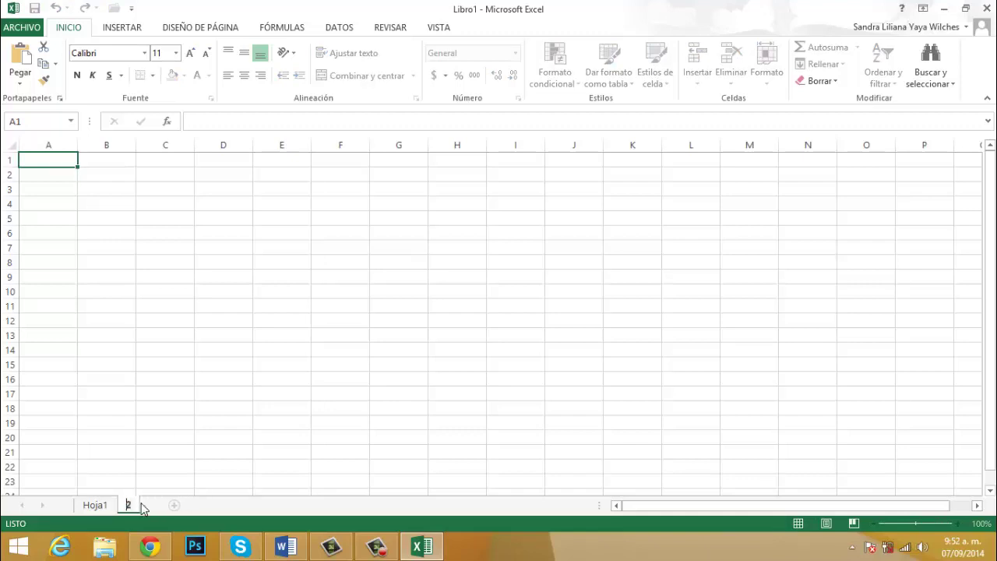
key(Delete)
text(listas)
key(Return)
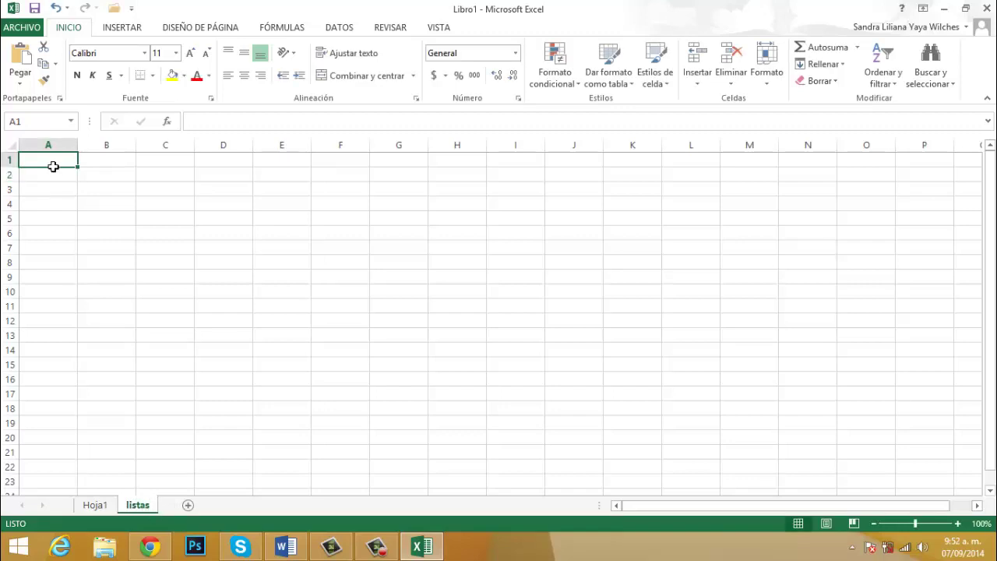
- Enter headers FORMAPAGO in A1 and METODOENVIO in C1 on the listas sheet
text(forma)
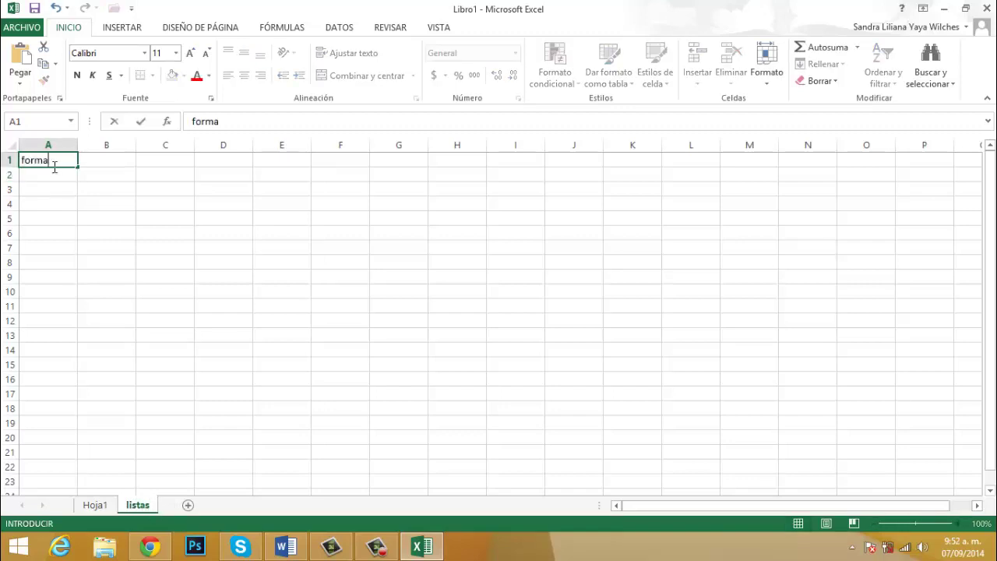
key(BackSpace)
key(BackSpace)
key(BackSpace)
text(FORMAPA)
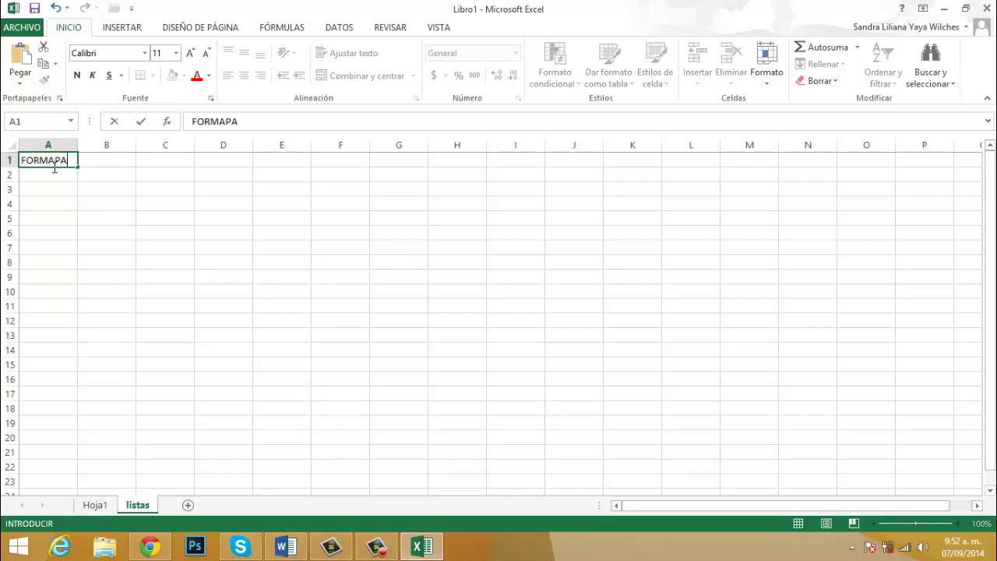
text(GO)
key(Return)
click(52, 165)
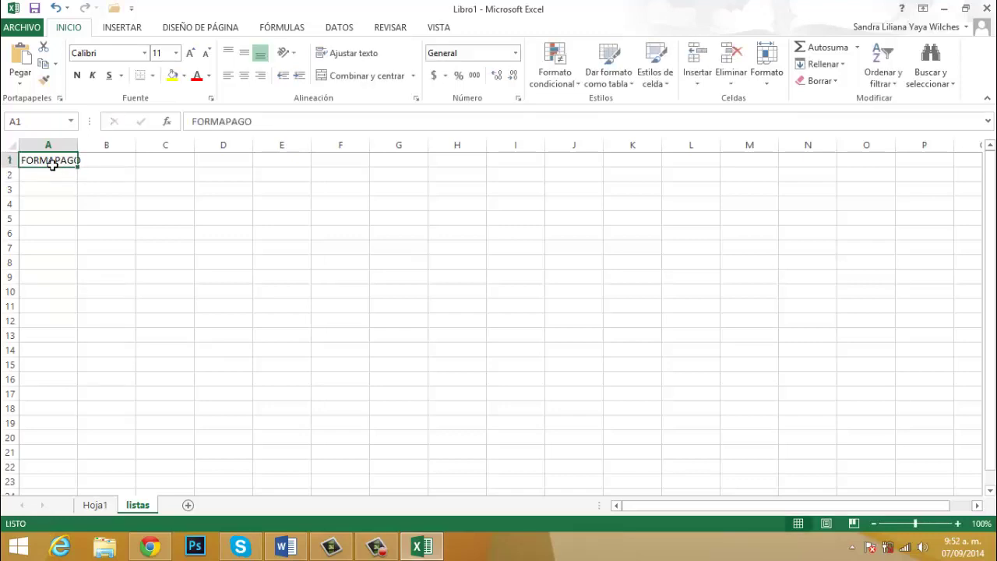
key(Right)
key(Right)
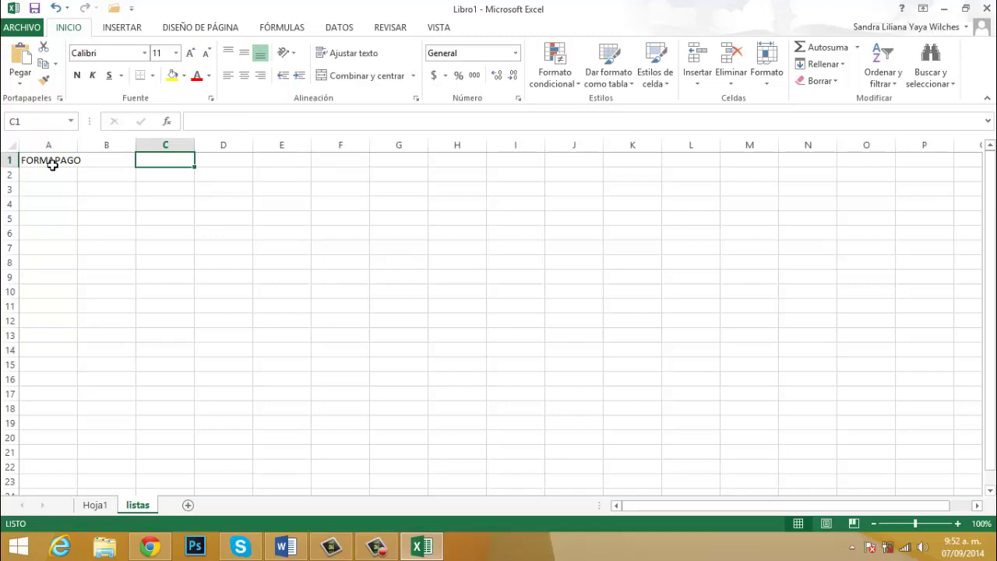
text(METODOENVIO)
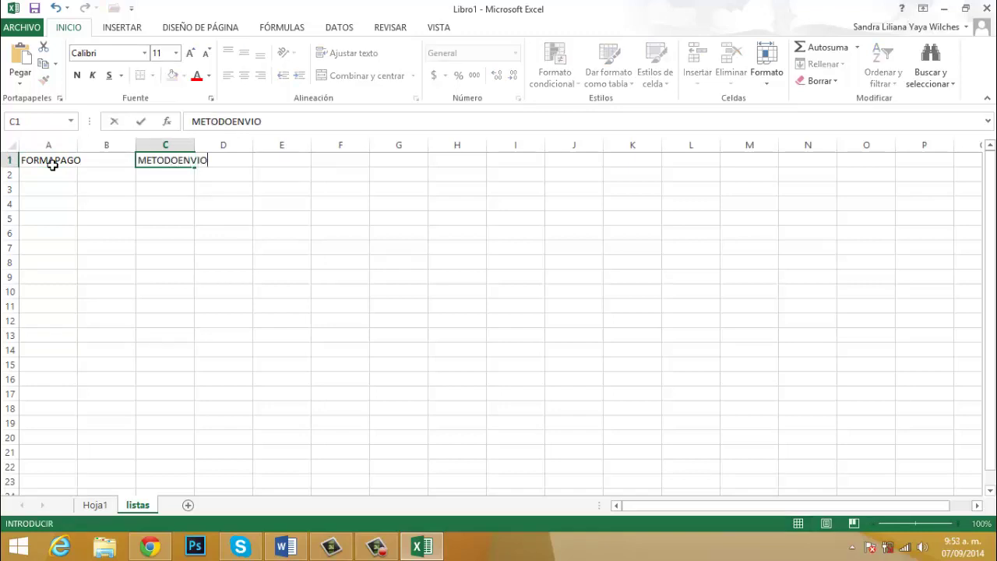
key(Tab)
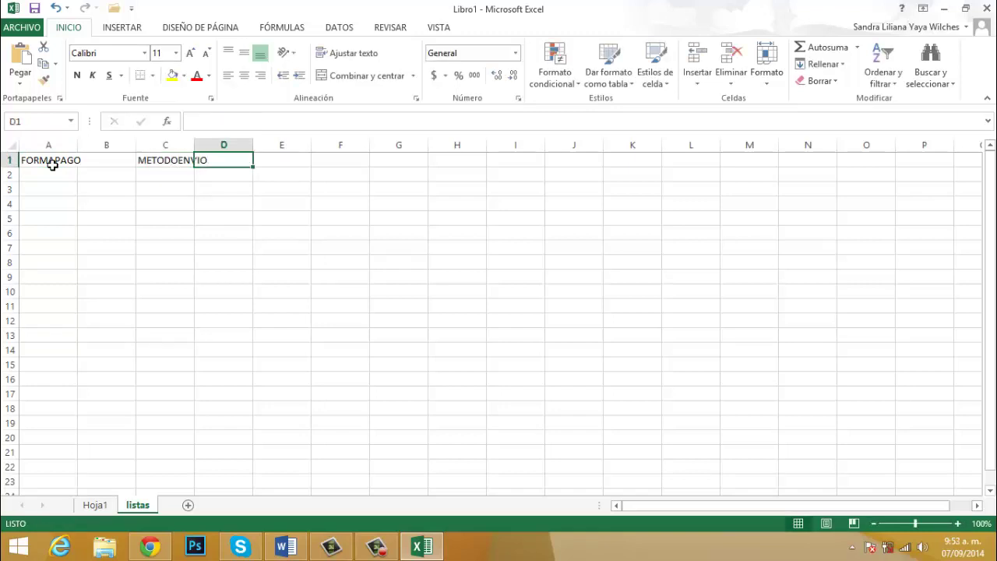
key(Tab)
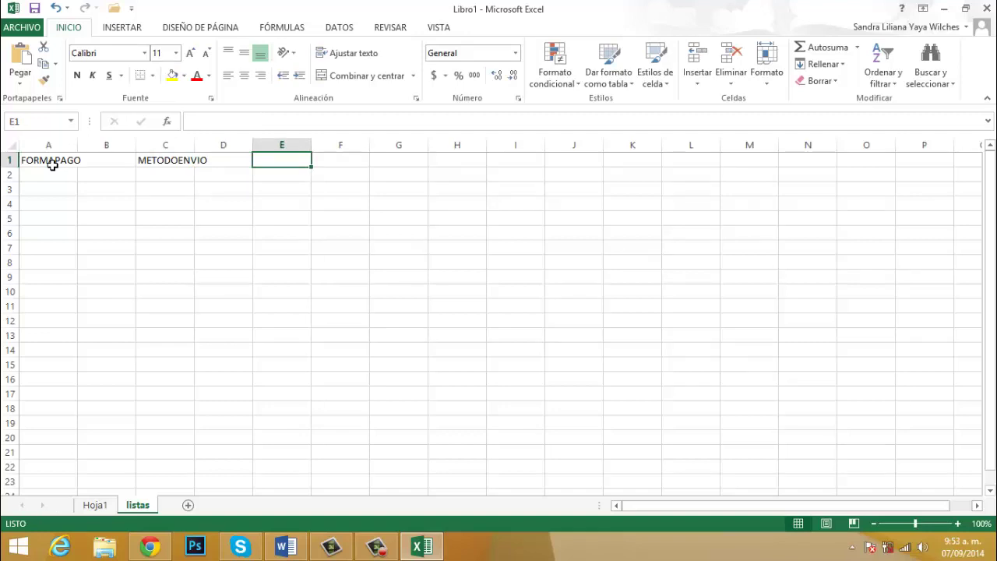
- Enter the header PLAZOPAGO in E1, then return to the Hoja1 order form
text(PA)
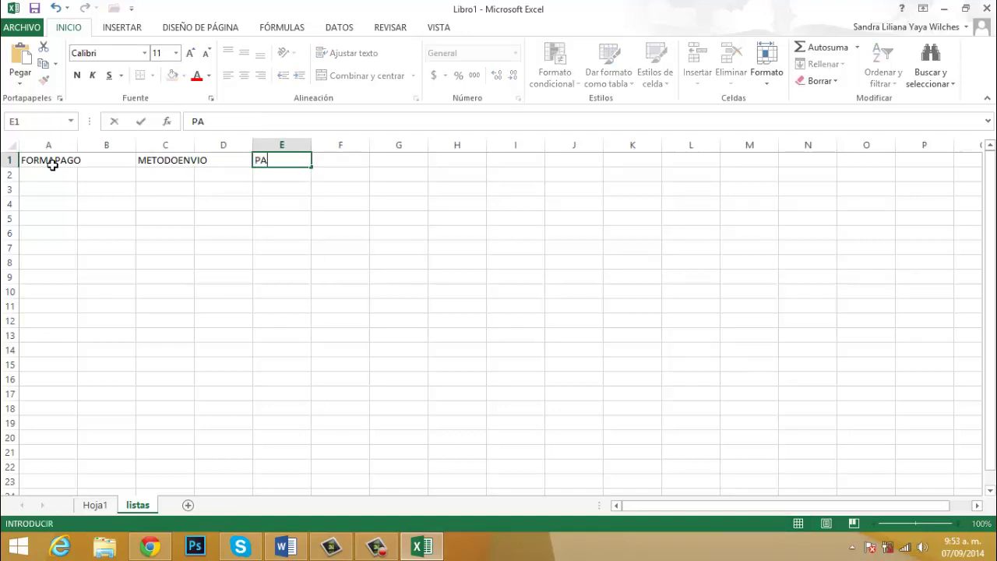
key(BackSpace)
text(LAZO P)
text(AGO)
key(BackSpace)
key(BackSpace)
key(BackSpace)
key(BackSpace)
key(BackSpace)
text(AGO)
key(Return)
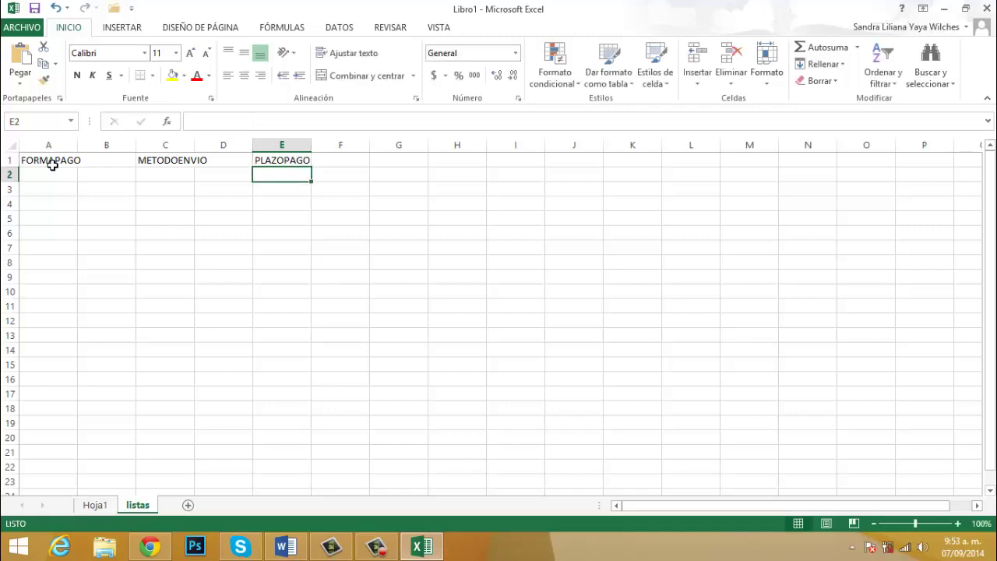
key(Up)
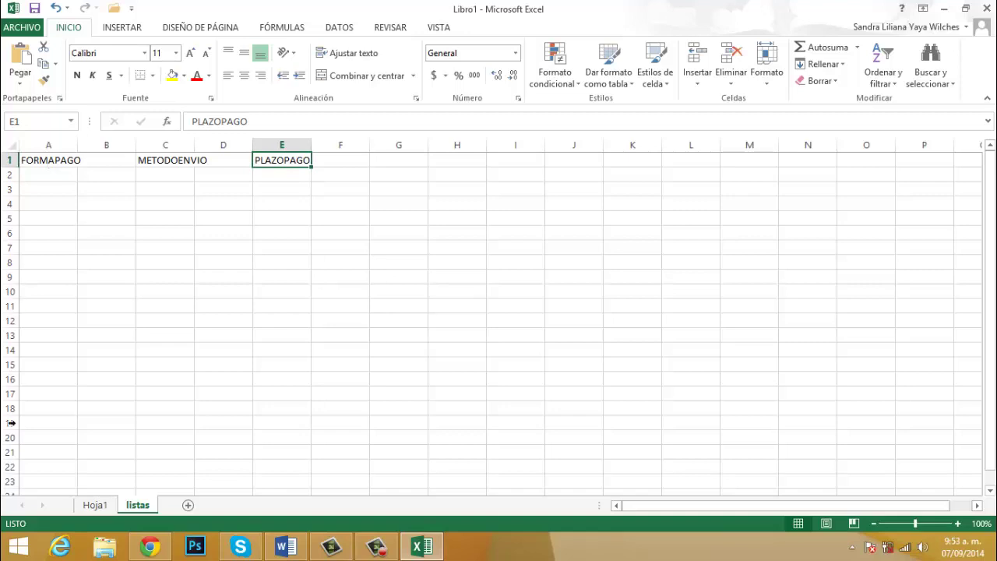
click(98, 507)
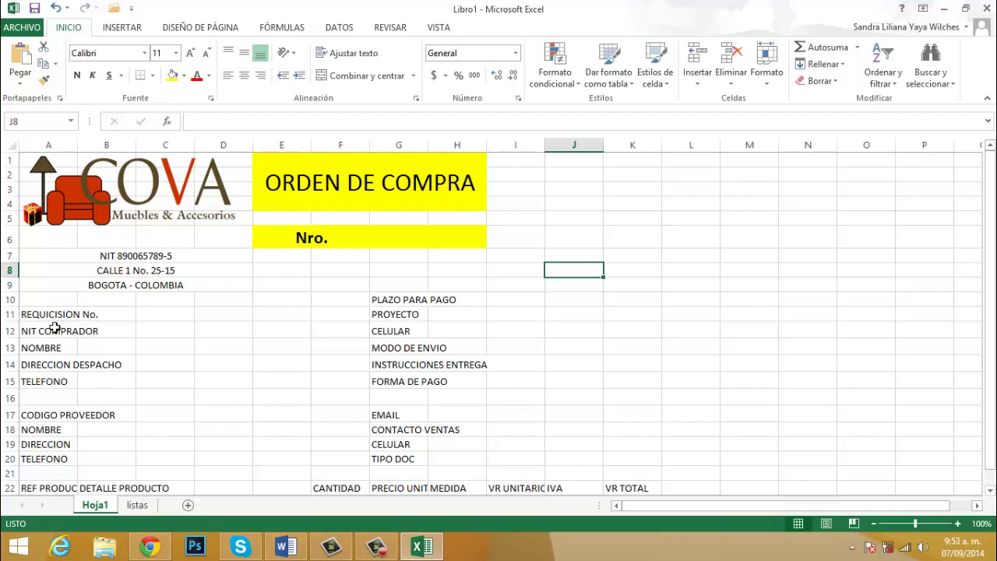
- Enter the label FECHA ORDEN in cell E8 of Hoja1
click(278, 274)
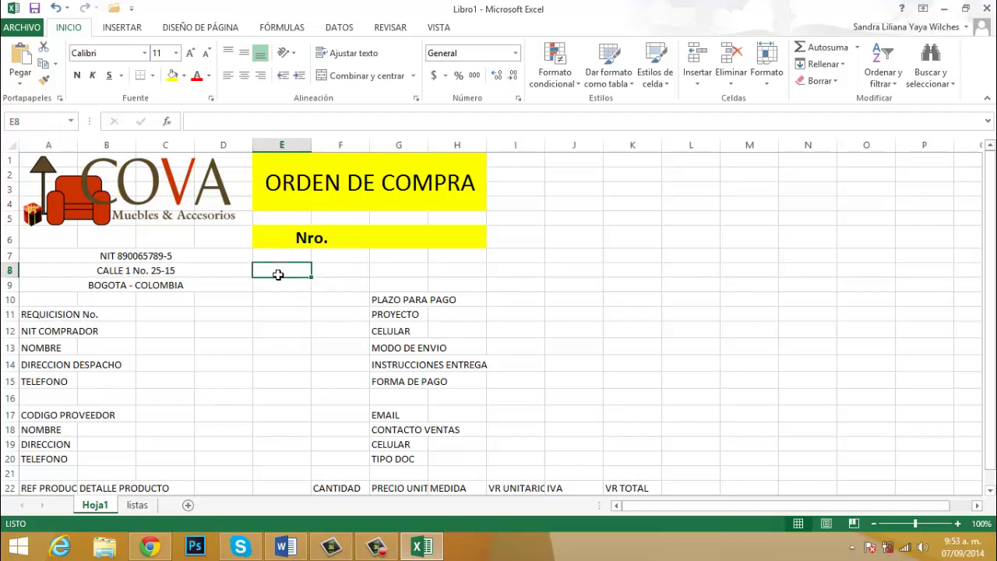
text(FECHA)
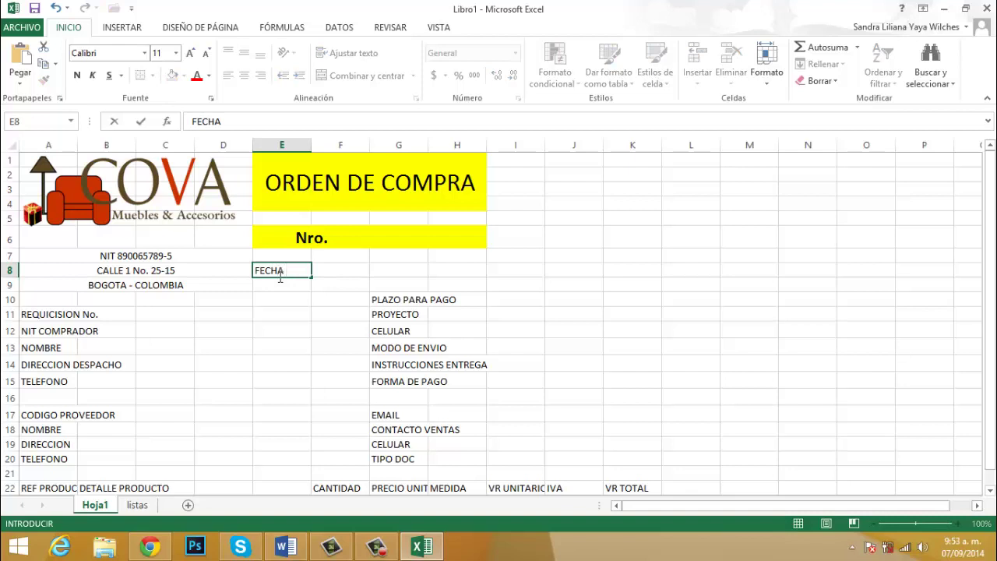
text( ORDEN)
key(Return)
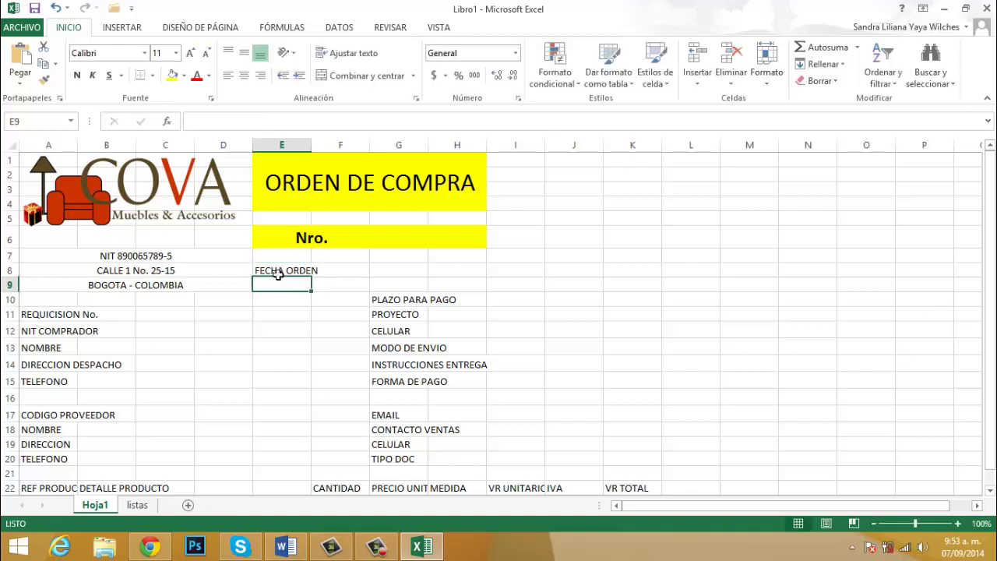
- Select cells G8 through K8 beside the date label, then return to E8
click(399, 274)
drag(399, 275, 448, 275)
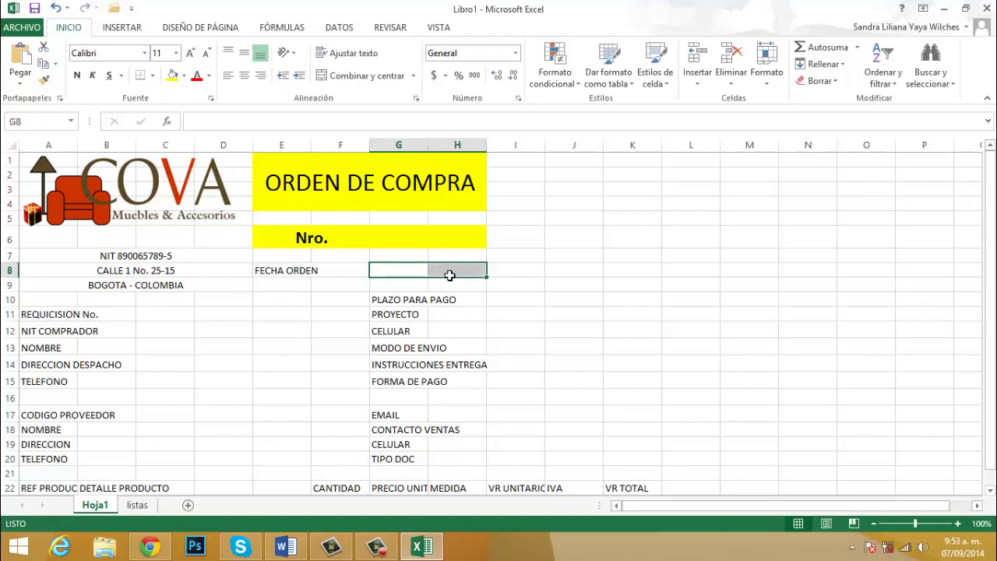
click(524, 274)
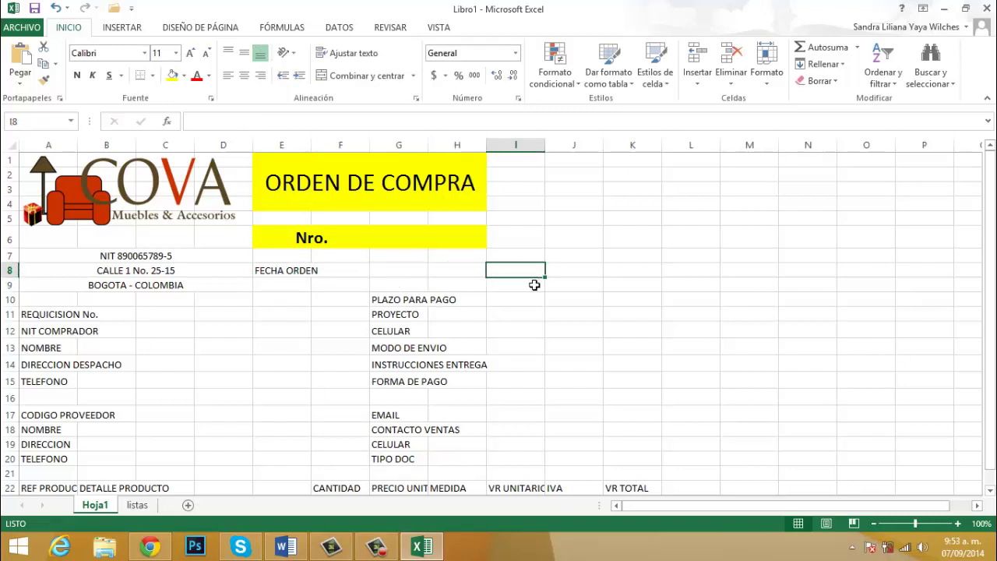
click(599, 272)
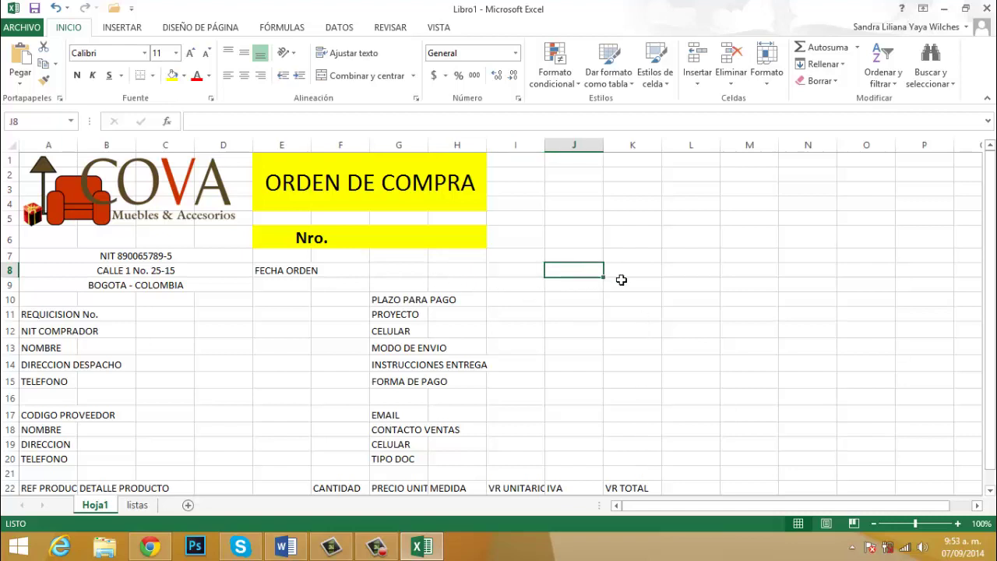
click(622, 278)
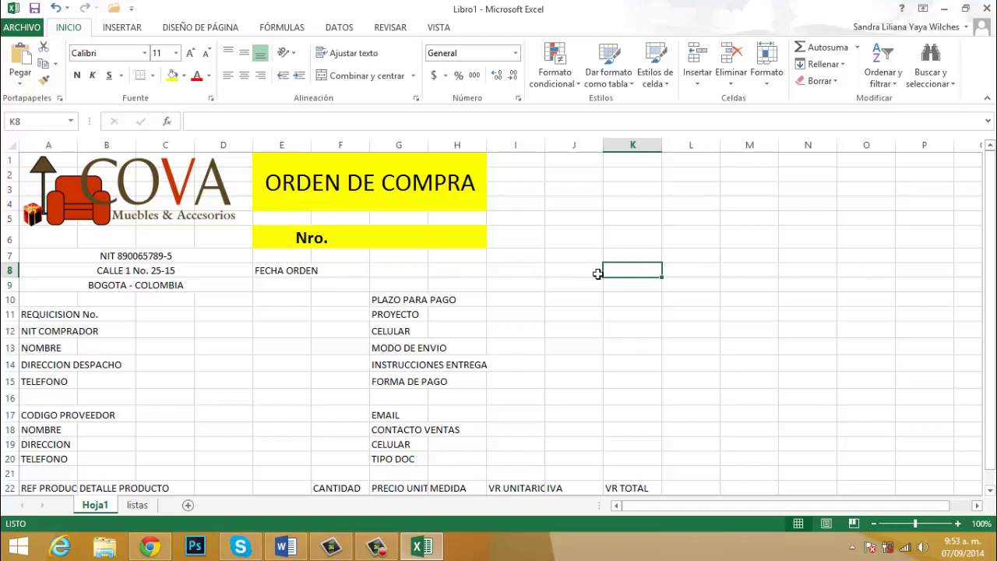
click(282, 277)
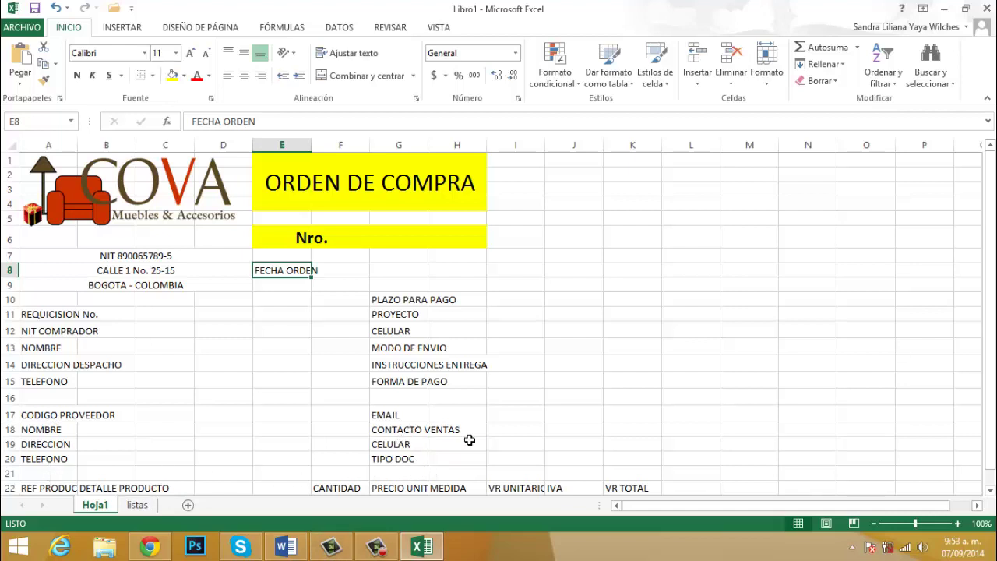
- On the listas sheet, add headers TIPODOC in G1 and CONTACTOVENTAS in I1
click(137, 504)
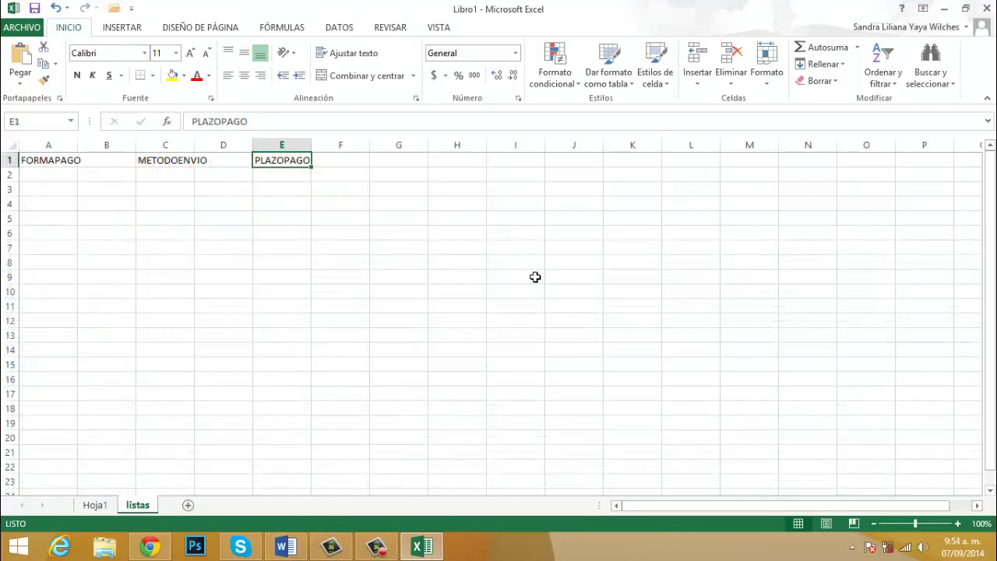
key(Right)
key(Right)
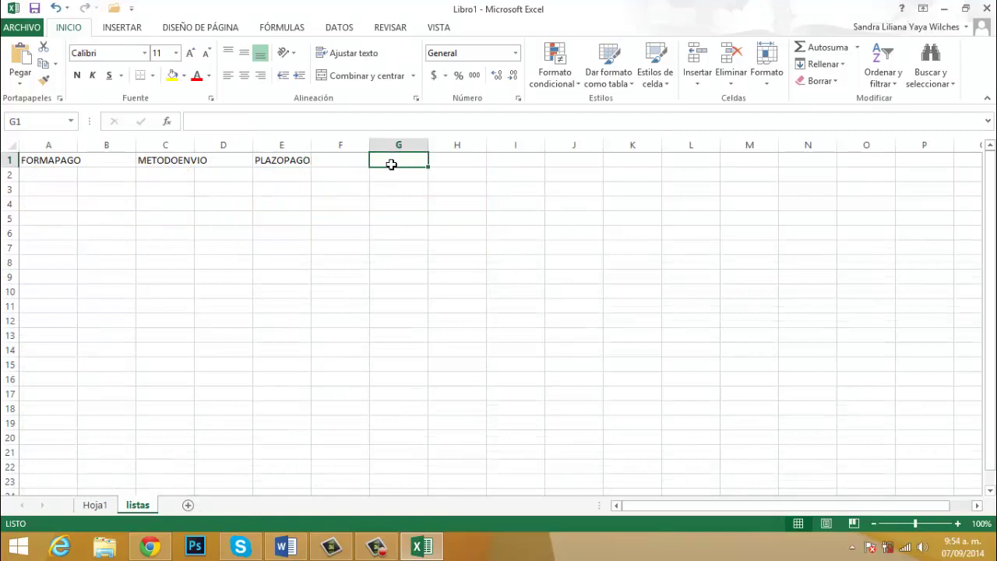
text(TIPODOC)
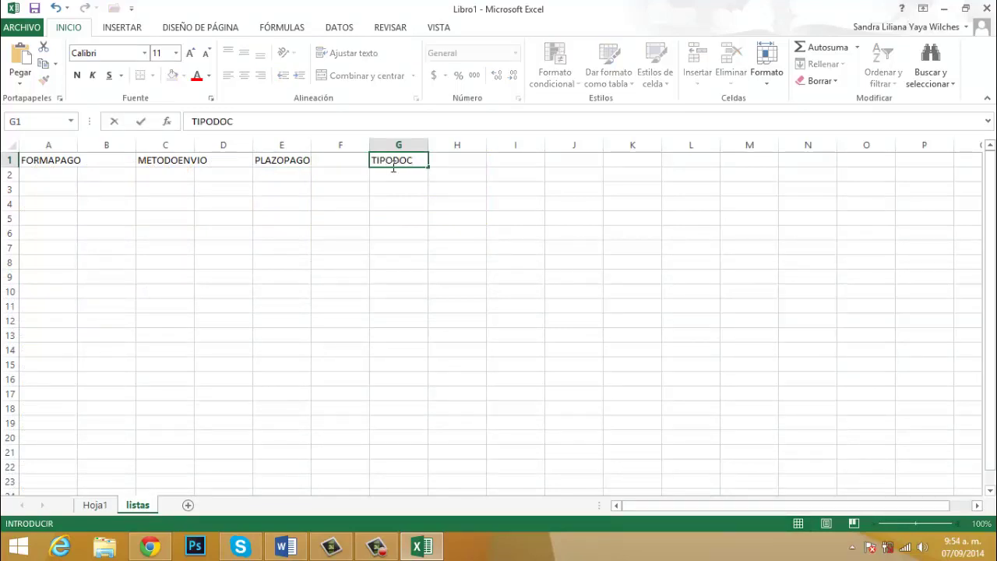
key(Right)
key(Right)
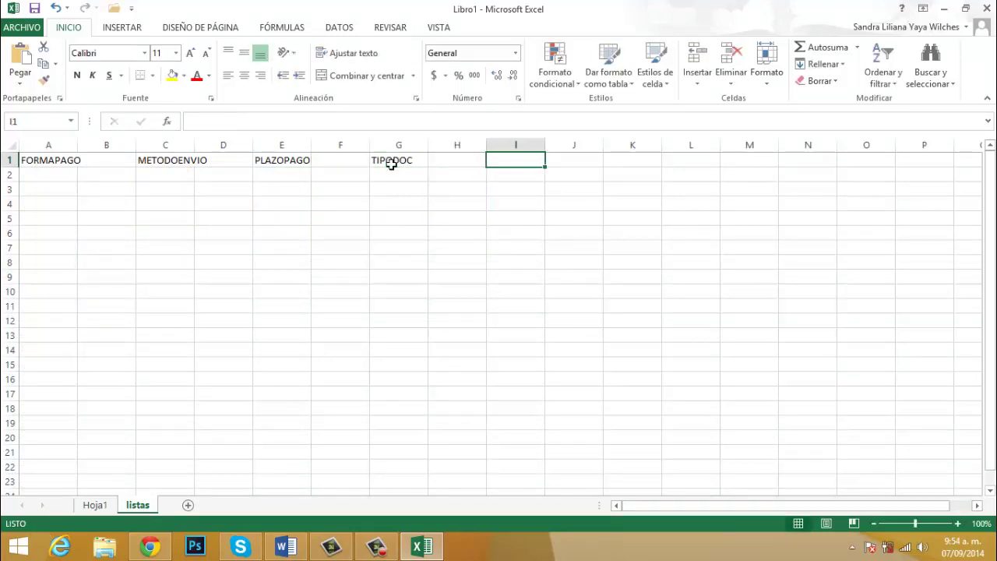
text(CONTAC)
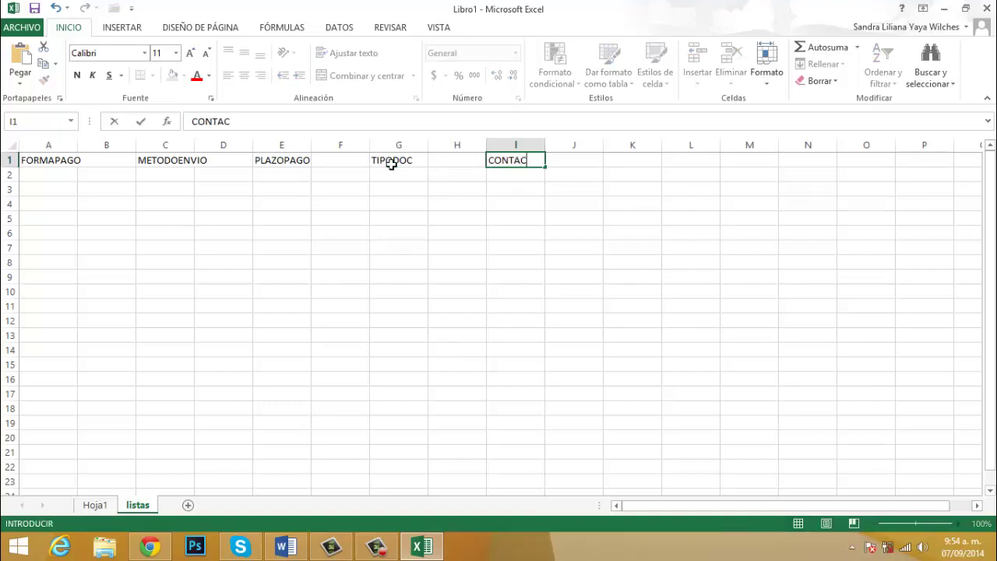
text(TOVENTAS)
key(ctrl+Return)
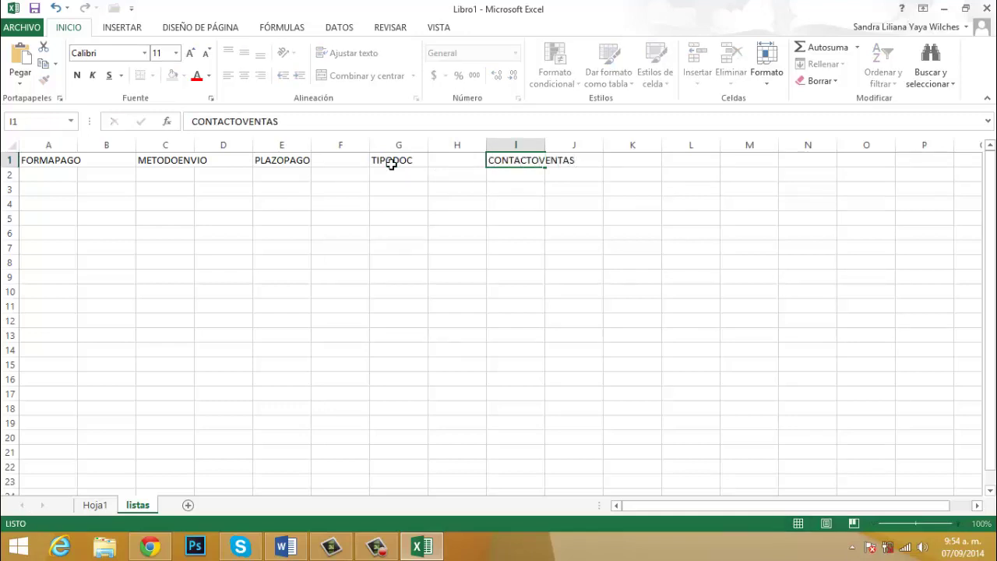
key(Return)
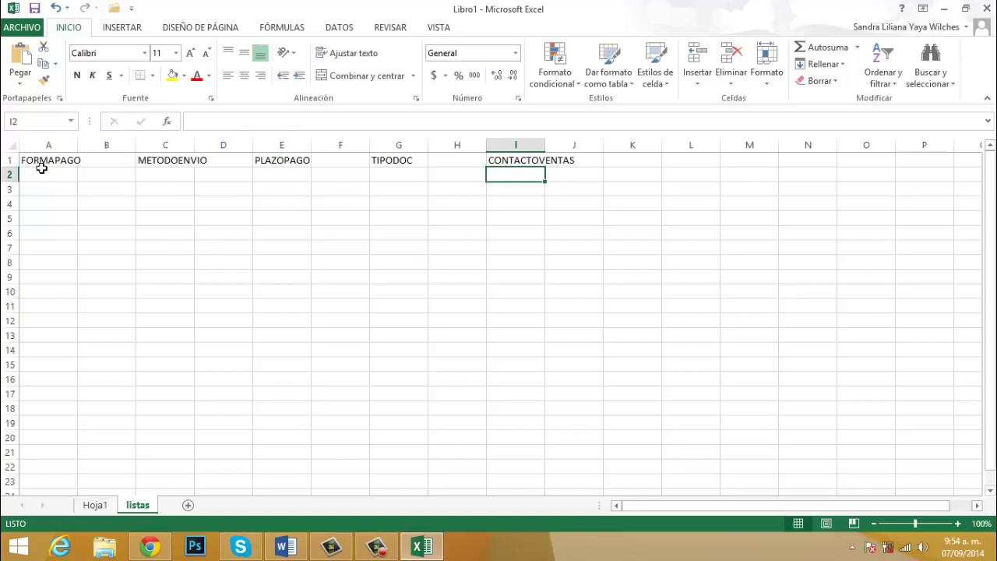
- Autofit column C so the METODOENVIO header fits
click(40, 162)
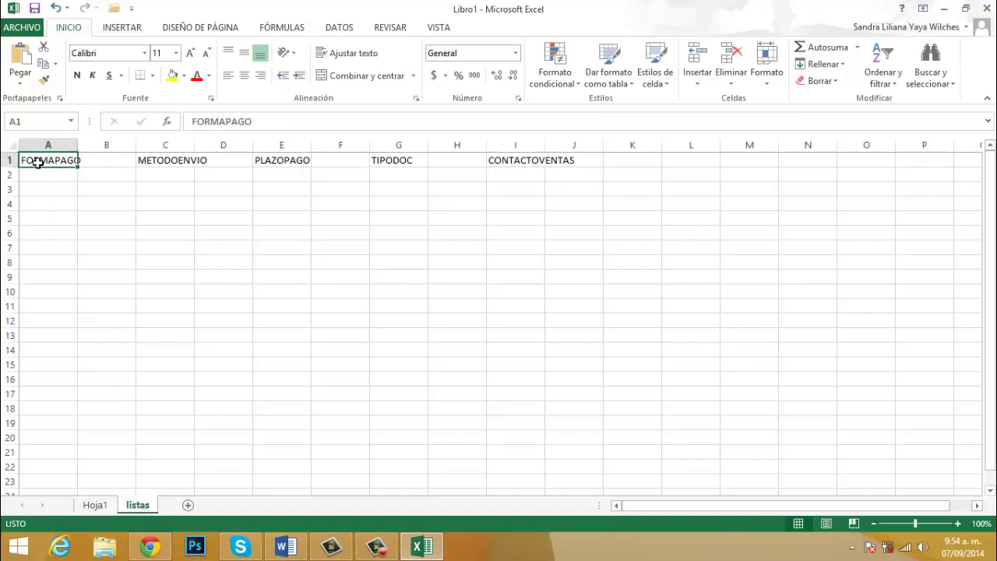
click(166, 169)
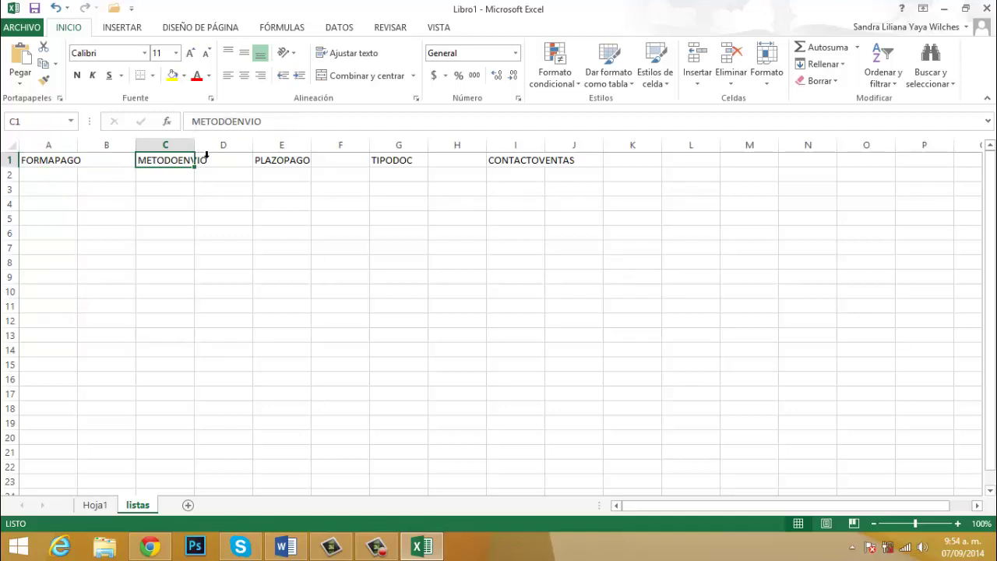
double_click(196, 150)
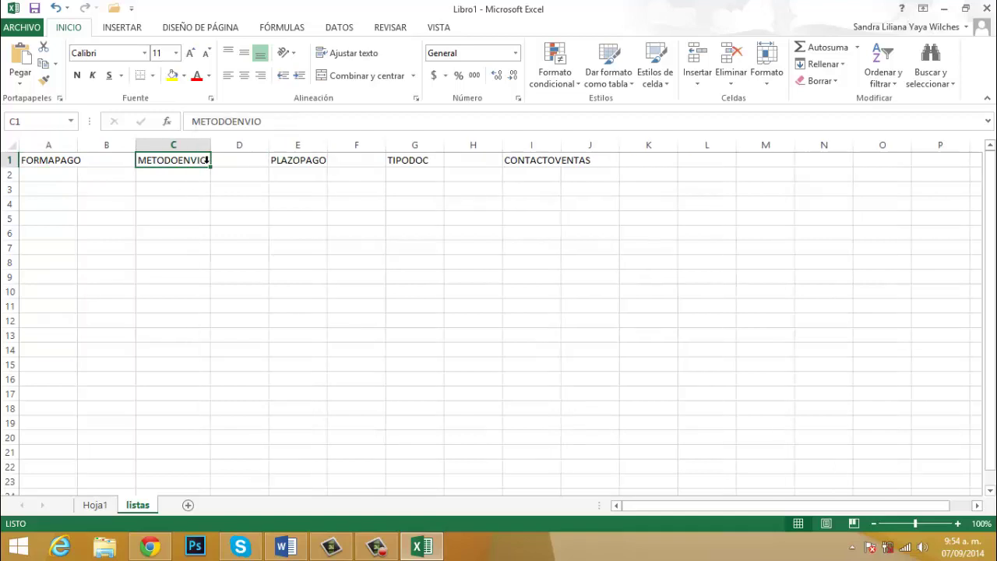
click(305, 164)
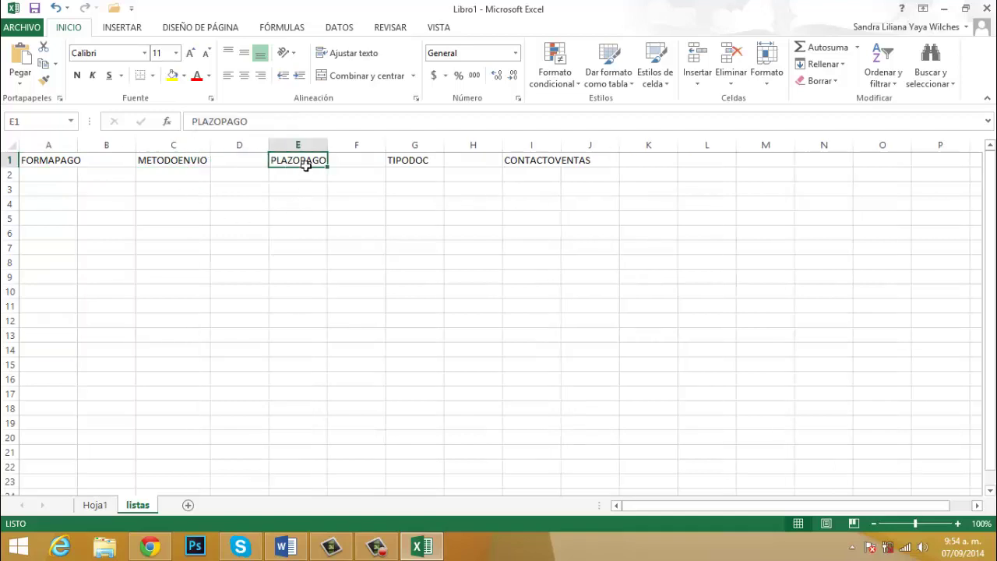
click(422, 168)
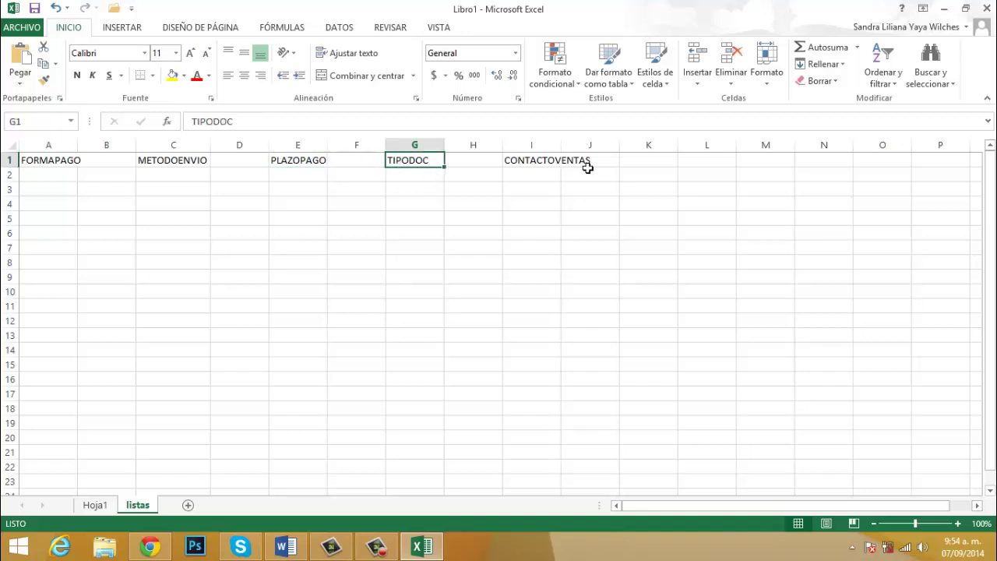
click(552, 165)
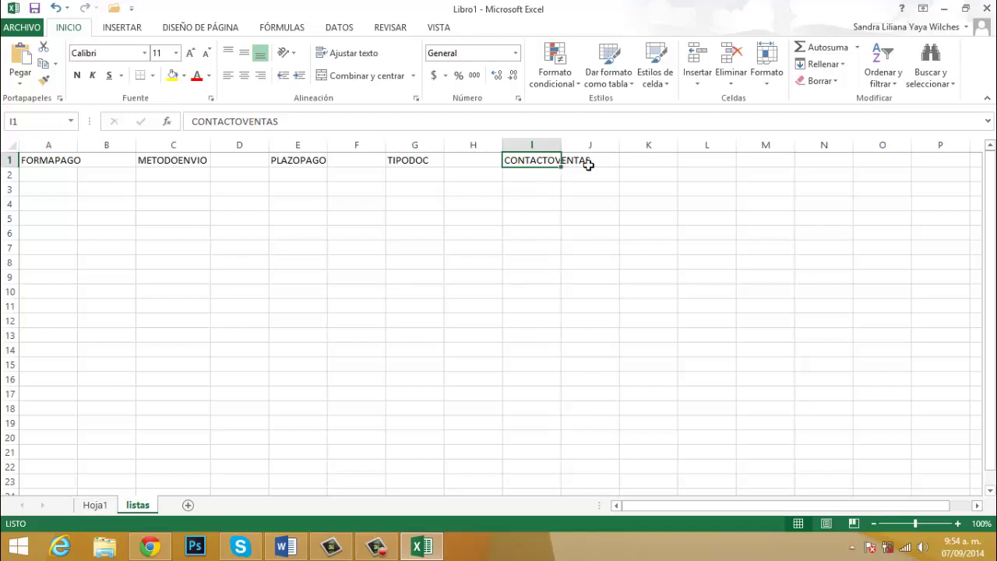
click(52, 175)
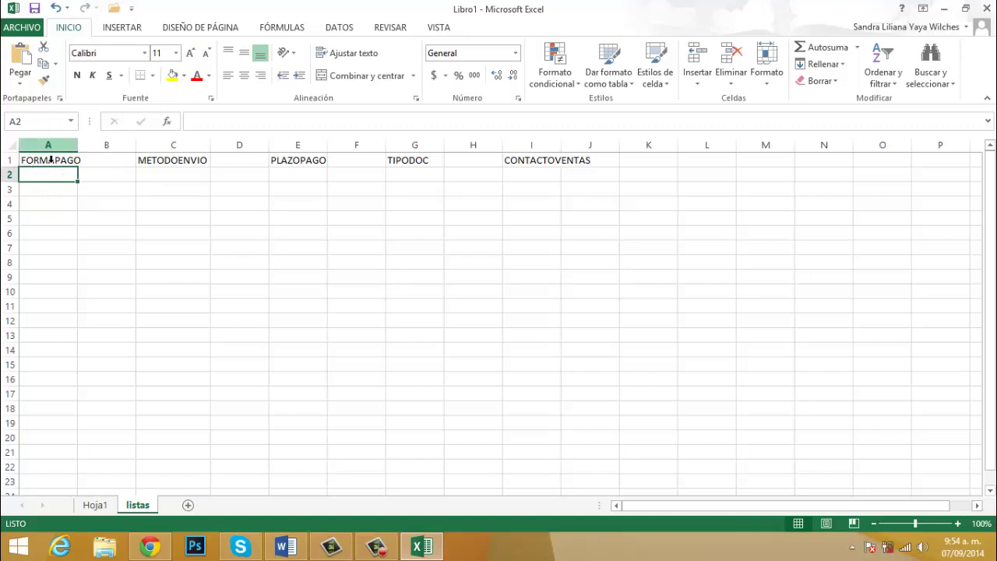
- Enter EFECTIVO, CHEQUE, TARJETA CREDITO and TARJETA DEBITO in A2:A5
text(E)
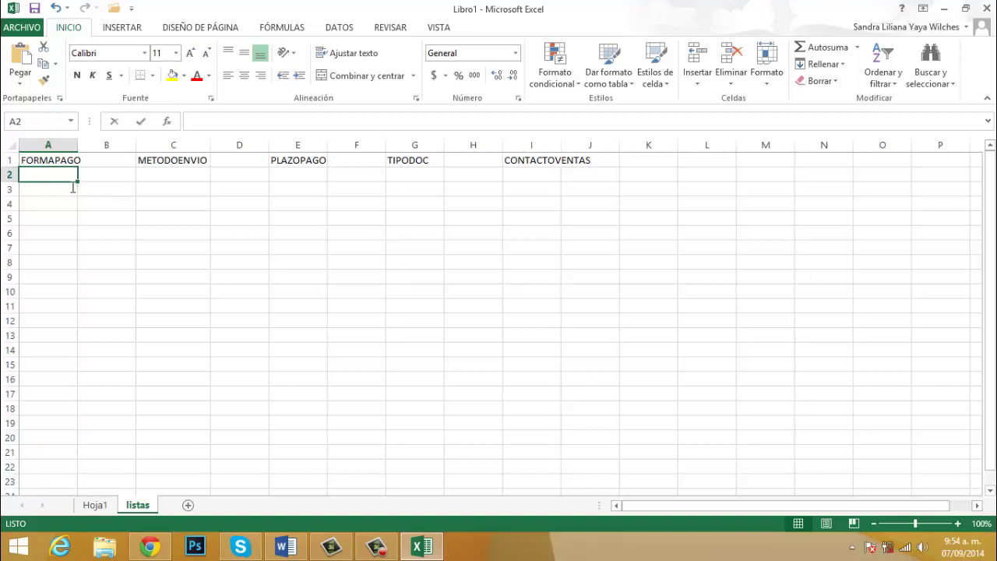
text(FECTIVO)
key(Return)
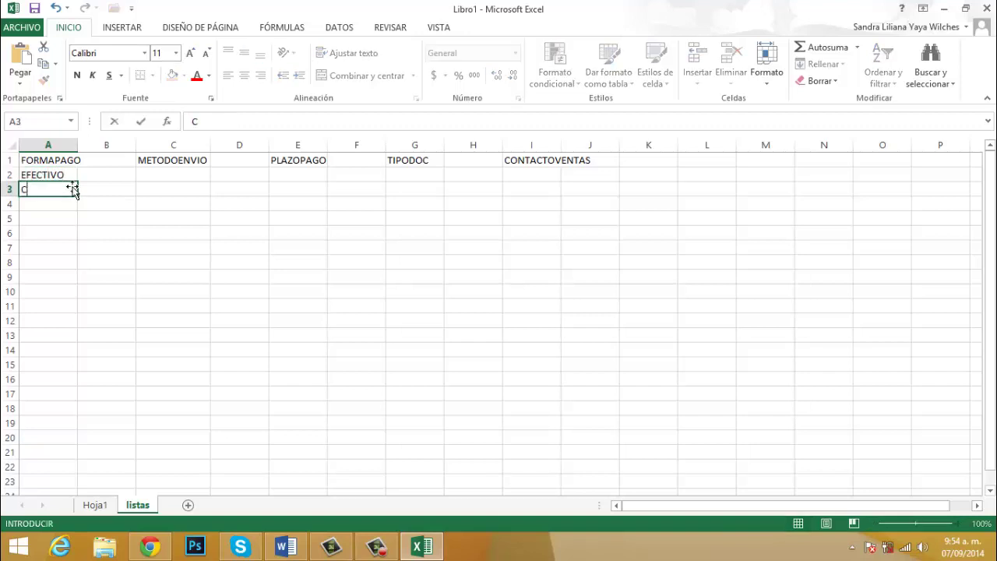
text(CHEQUE)
key(Return)
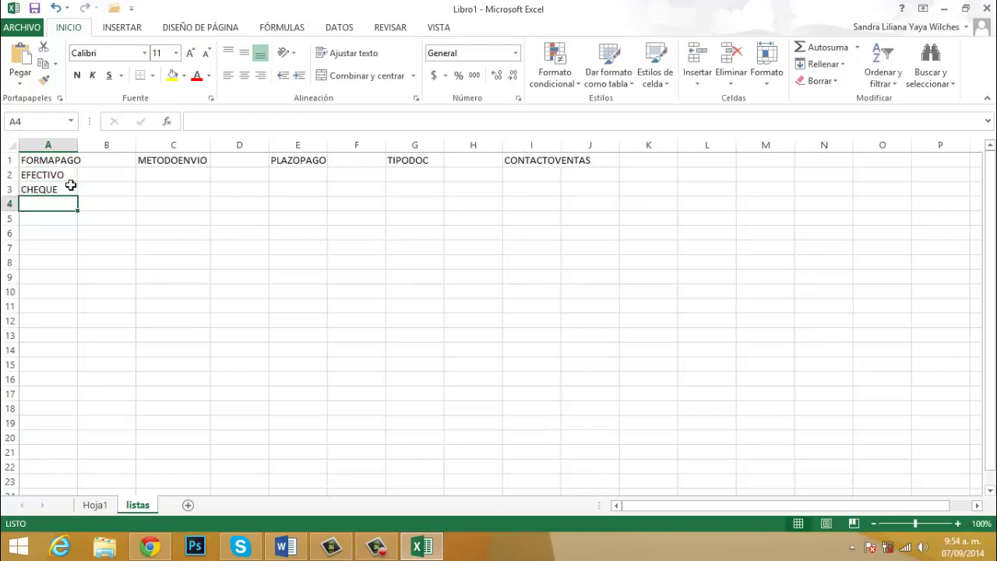
text(TARJE)
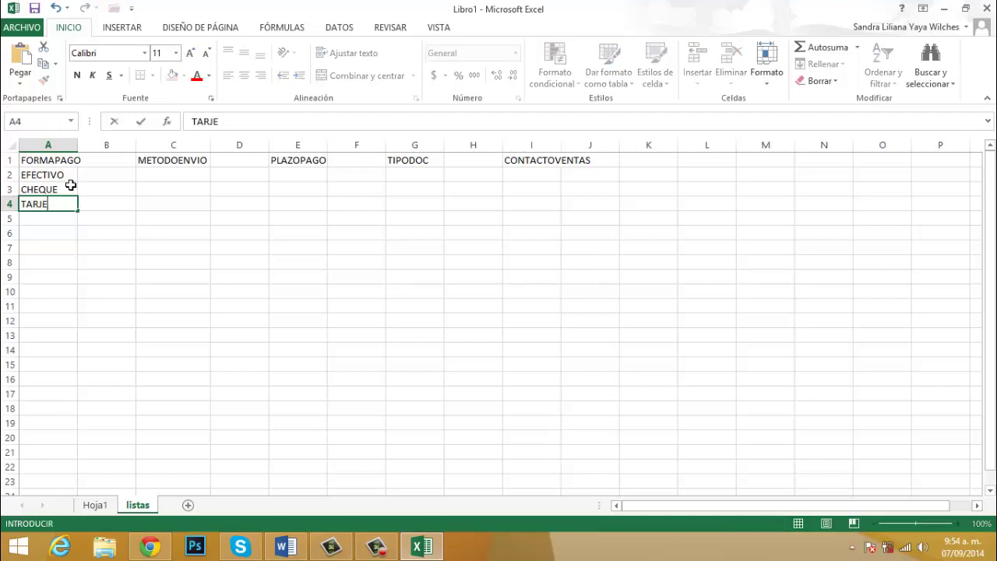
text(TA CREDITO)
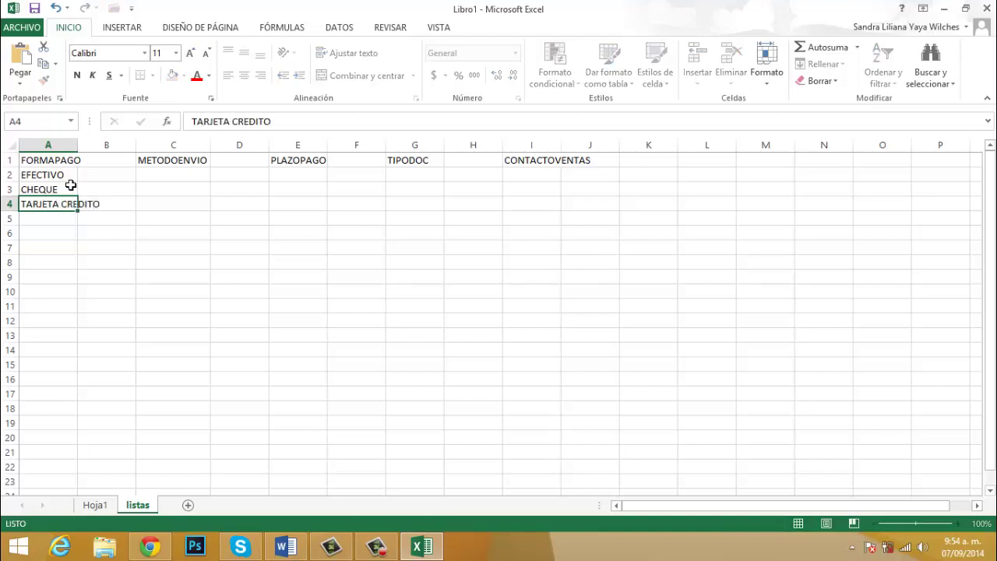
key(Return)
text(T)
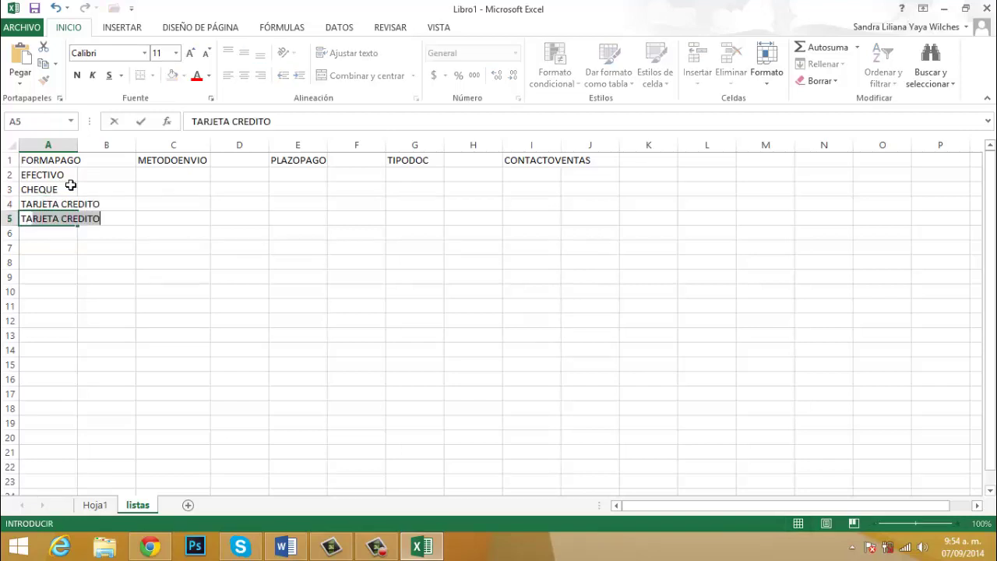
text(ARJETA DEBITO)
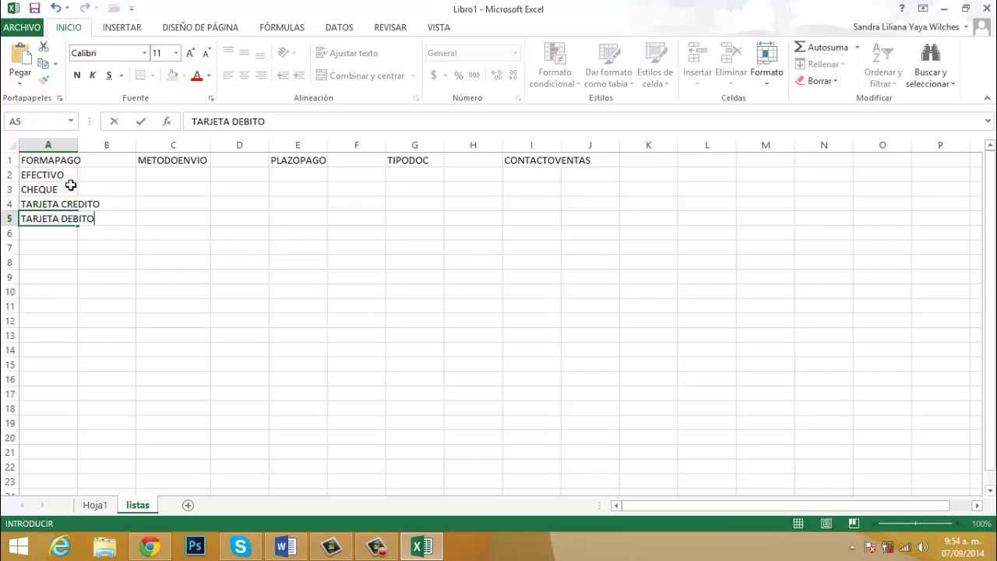
key(Return)
- Add GIRO, PAGARE and LETRA CAMBIO in A6:A8 to finish the payment methods
text(GIRO)
key(Return)
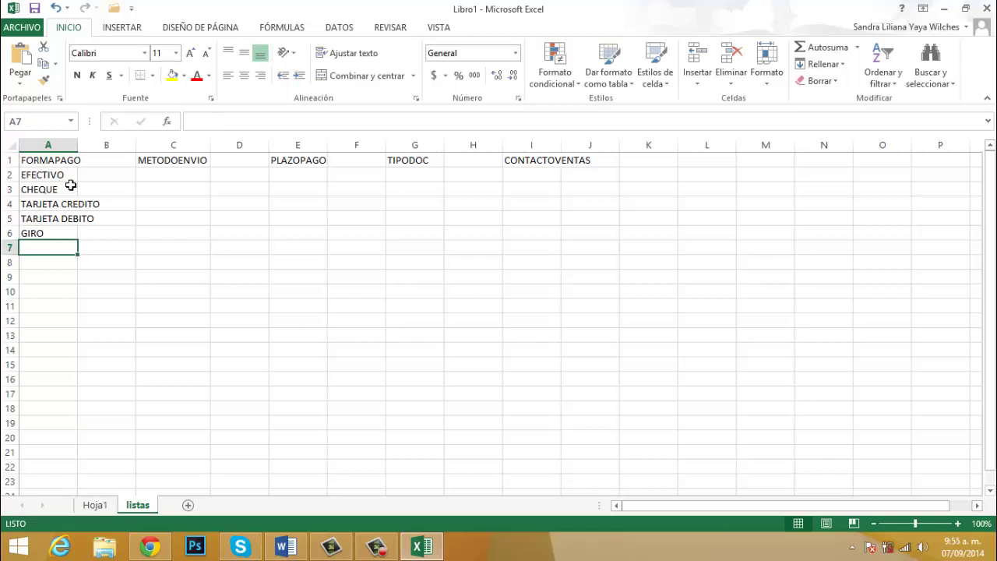
text(PAGARE)
key(Return)
text(LE)
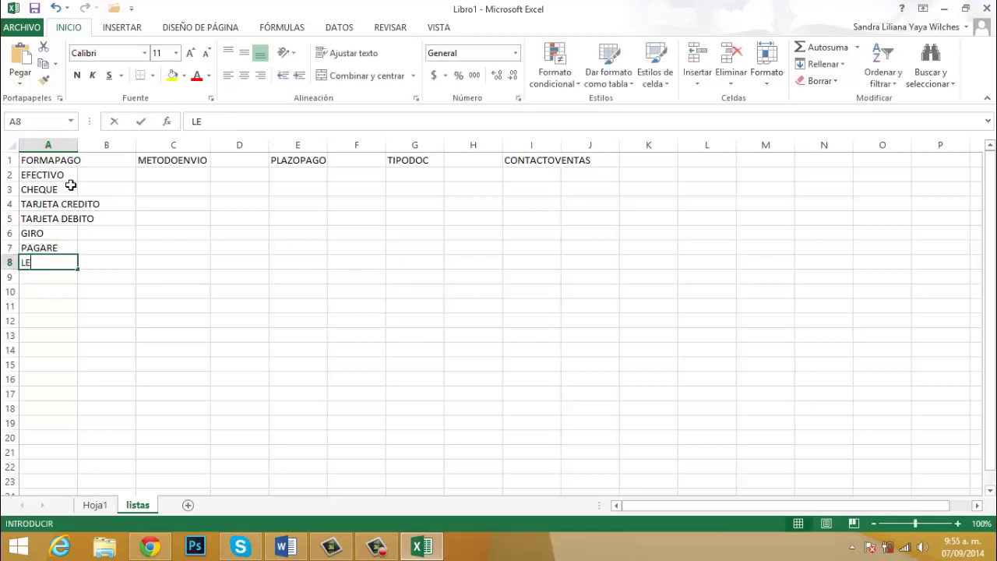
text(TRA CAMBIO)
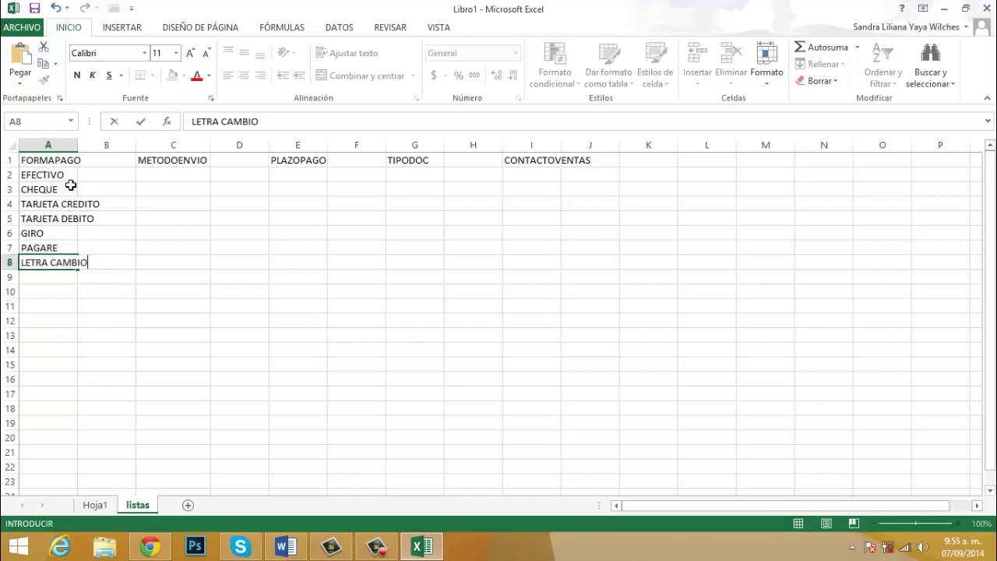
key(Return)
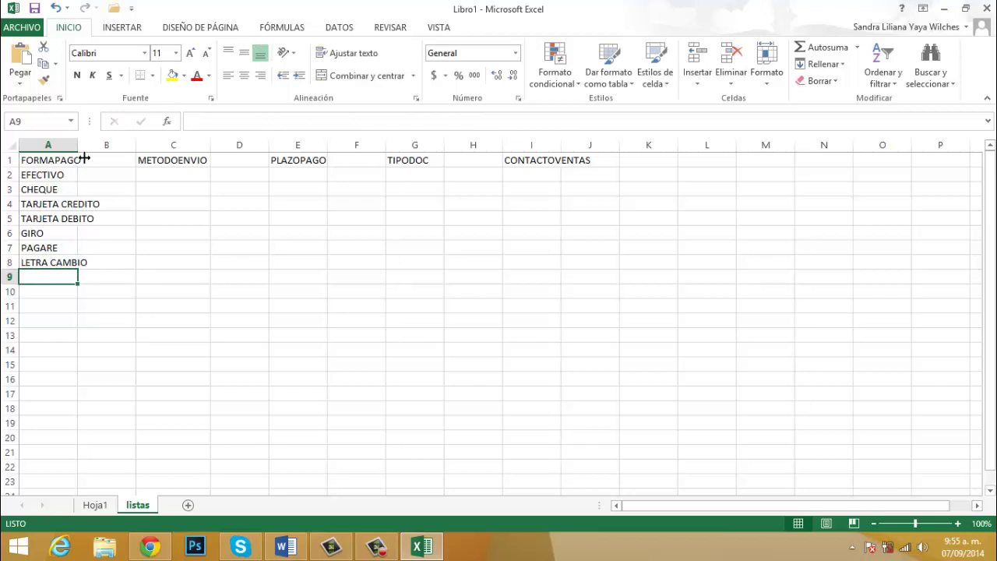
- Enter AVION, BARCO, TREN and CAMION down column C from C2
click(186, 180)
text(AVI)
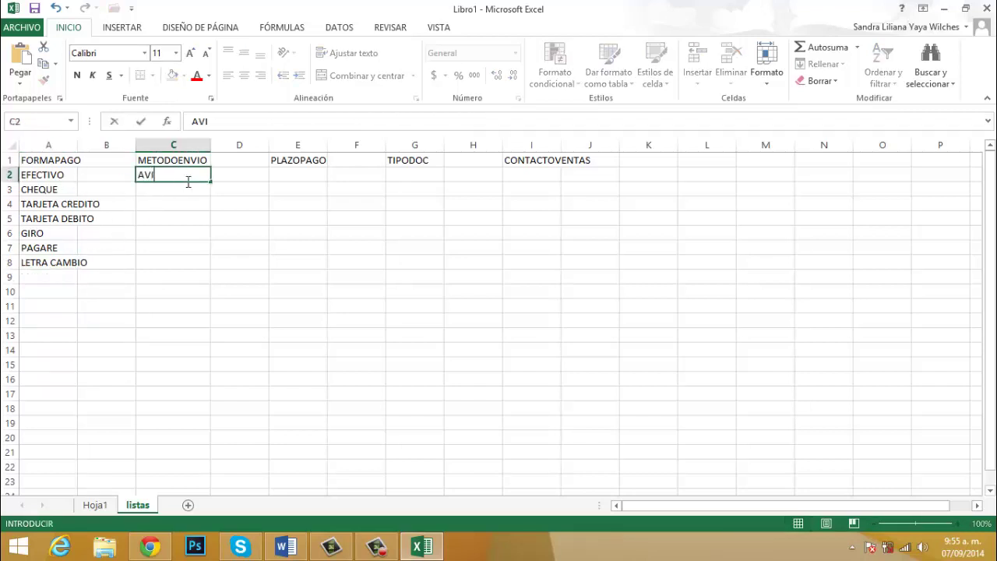
text(ON)
key(Return)
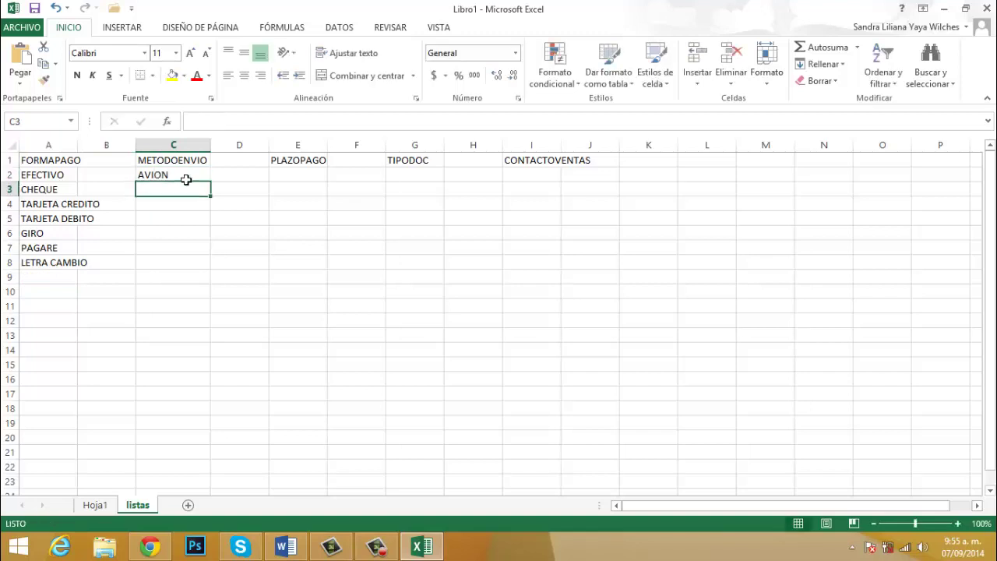
text(BARCO)
key(Return)
text(TRE)
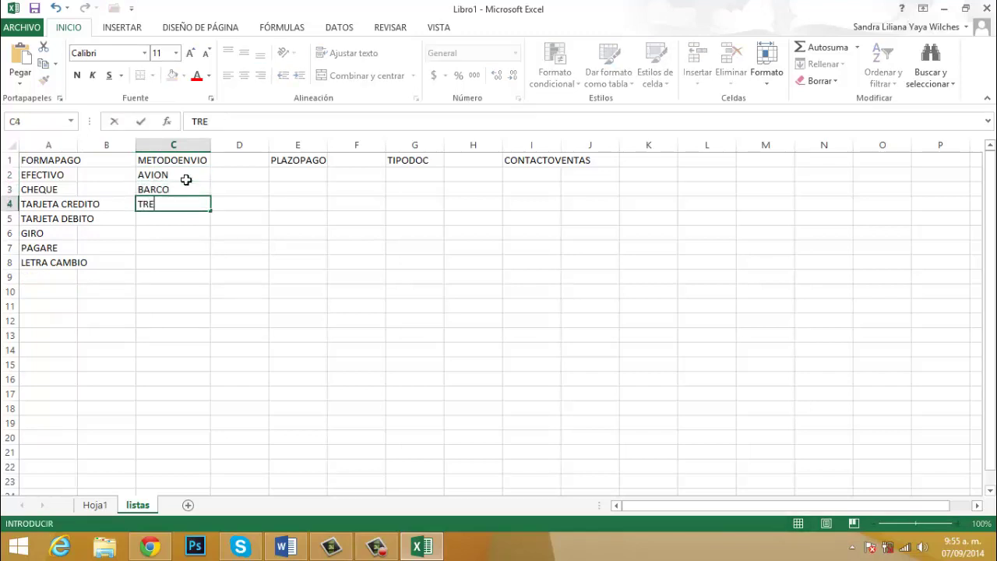
text(N)
key(Return)
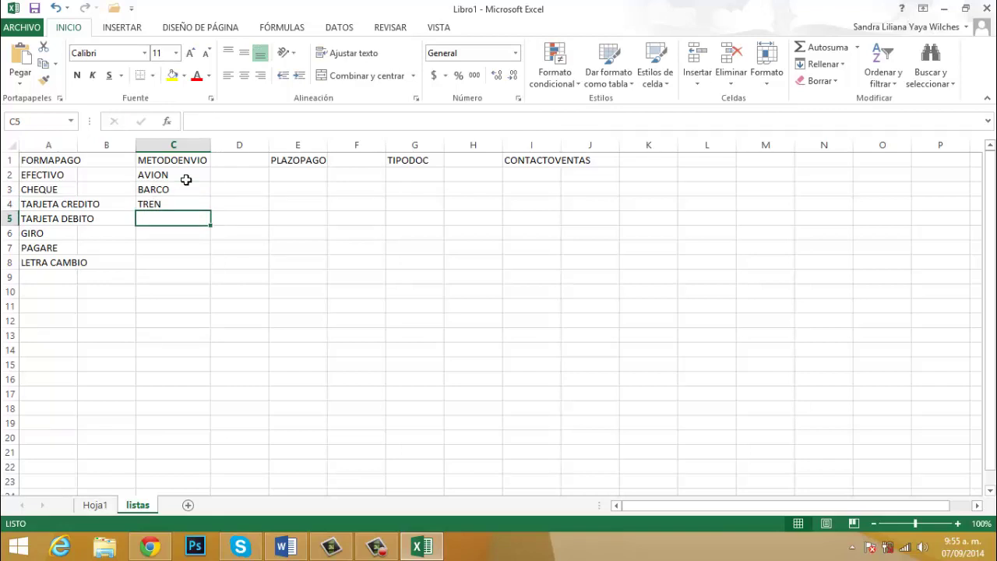
text(BUS)
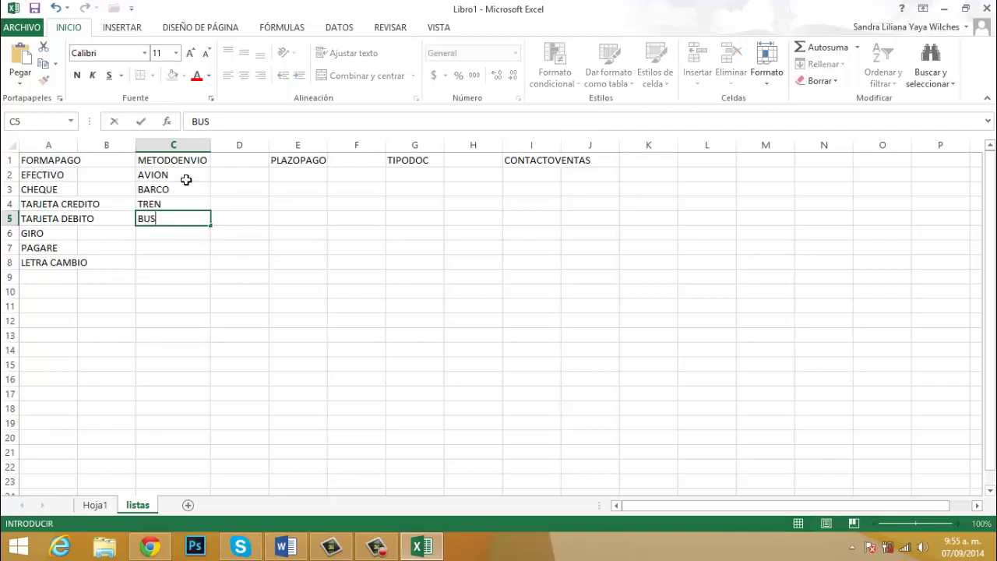
key(BackSpace)
key(BackSpace)
key(BackSpace)
text(CAMIO)
text(N)
key(Return)
- Add TAXI, MOTOCICLETA and BICICLETA to finish the shipping-method list
text(TAXI)
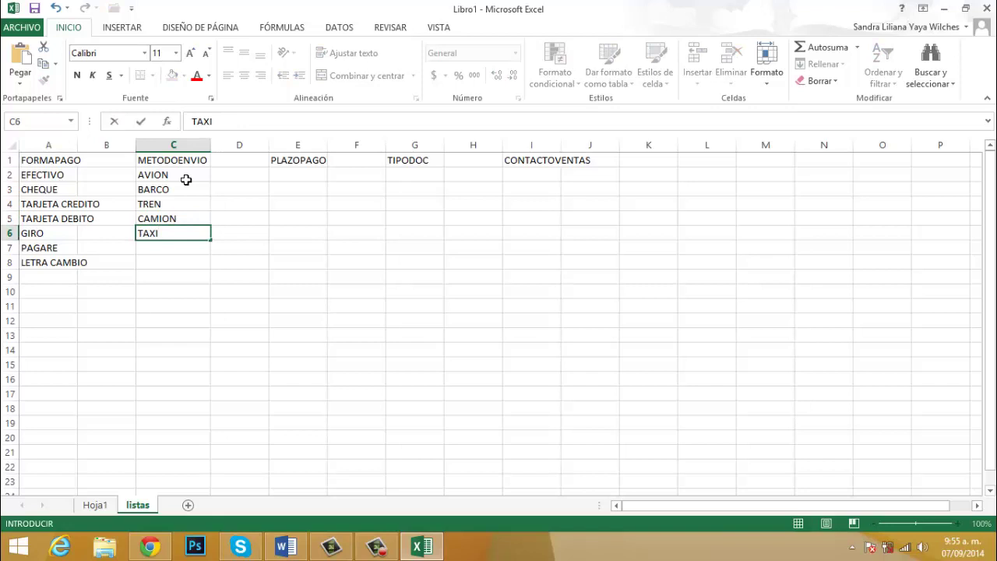
key(Return)
text(C)
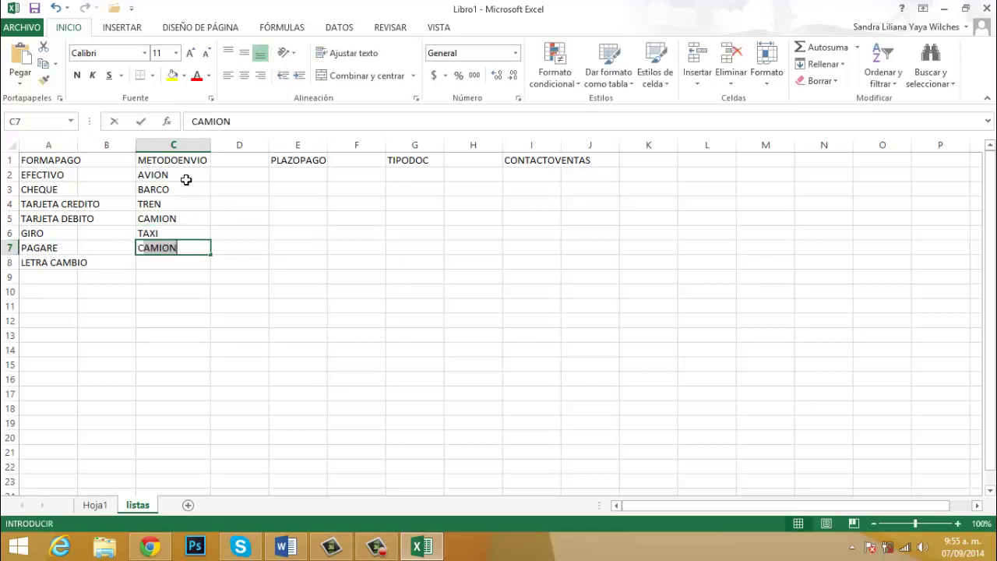
text(ICLA)
key(BackSpace)
key(BackSpace)
key(BackSpace)
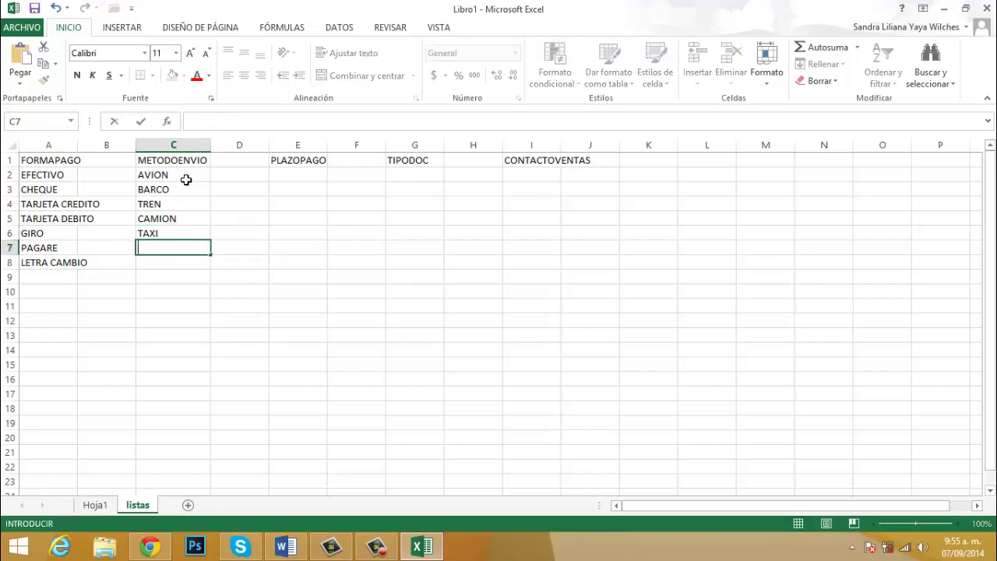
text(MOTO)
text(CICLE)
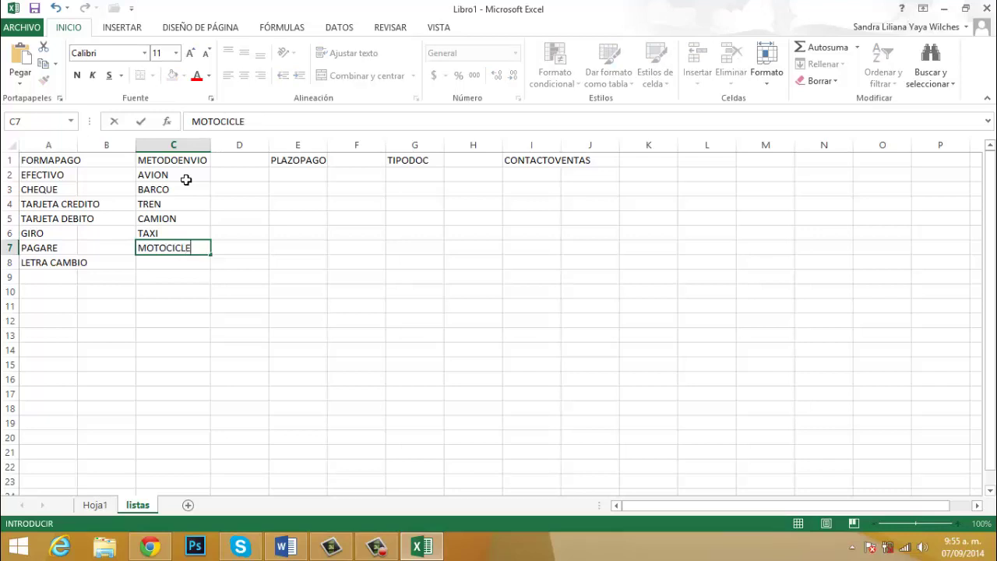
text(TA)
key(Return)
text(BIC)
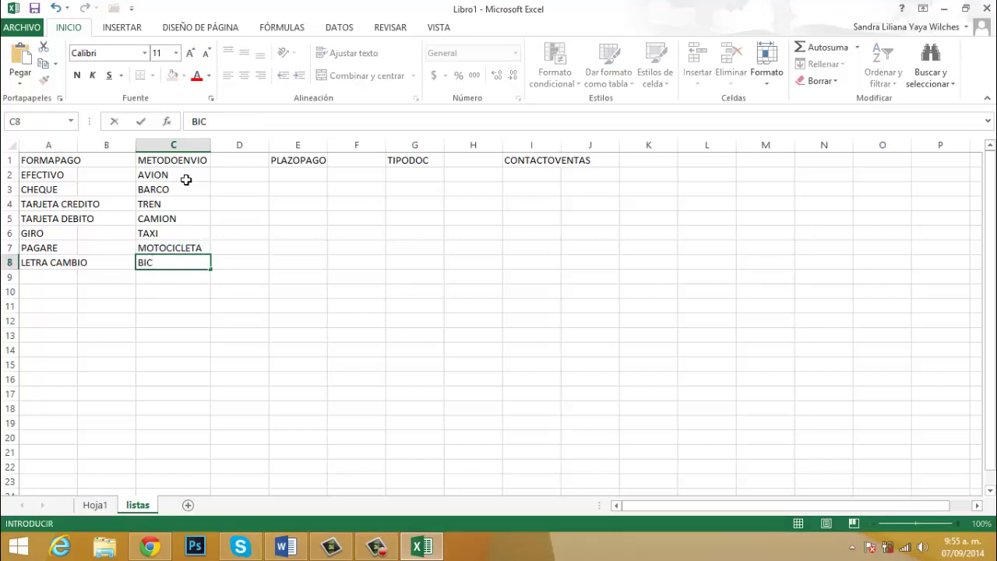
text(ICLETA)
key(BackSpace)
key(BackSpace)
key(BackSpace)
text(LETRA)
key(Return)
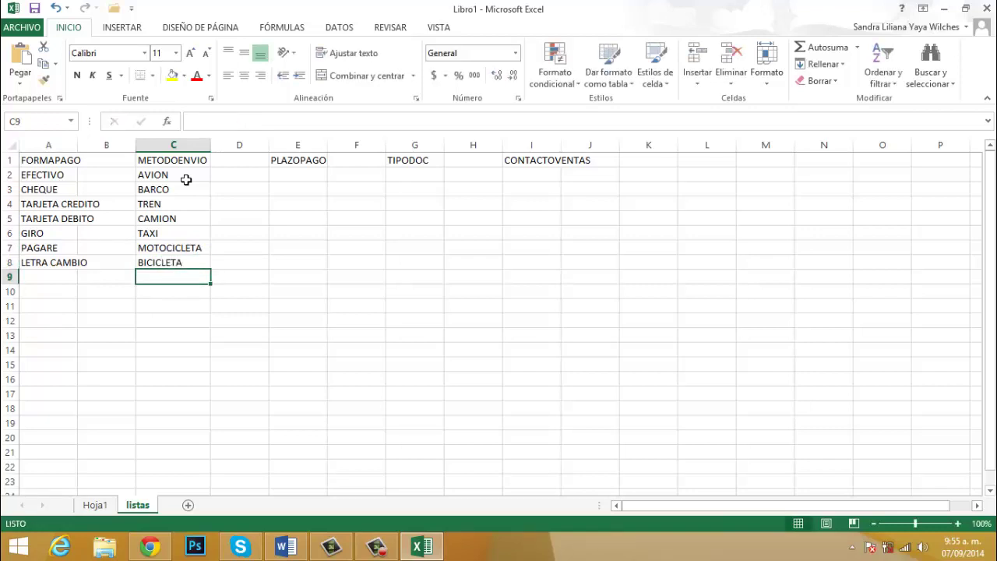
- Enter payment terms 30, 60 and 90 in E2:E4 under PLAZOPAGO
click(299, 179)
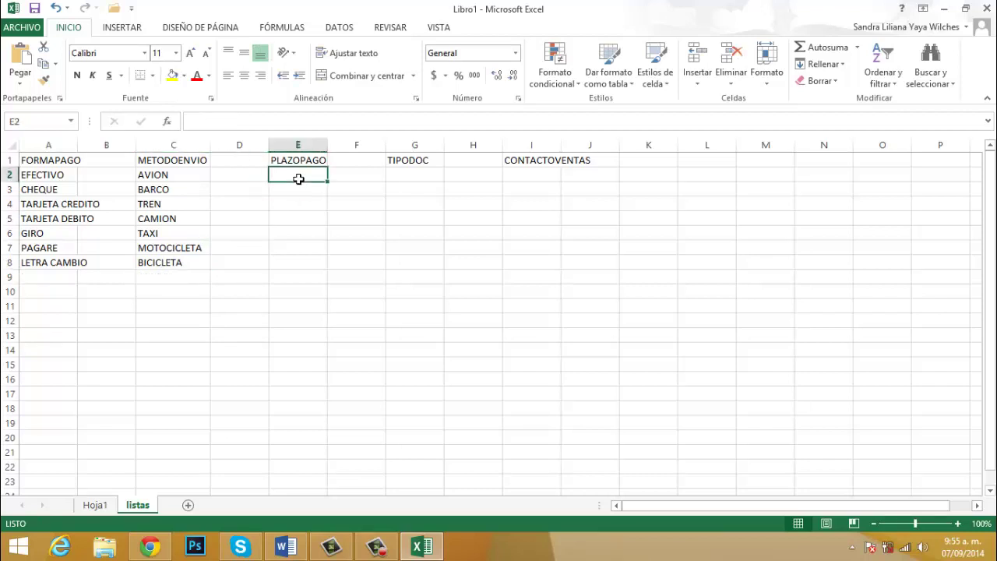
text(30)
key(Return)
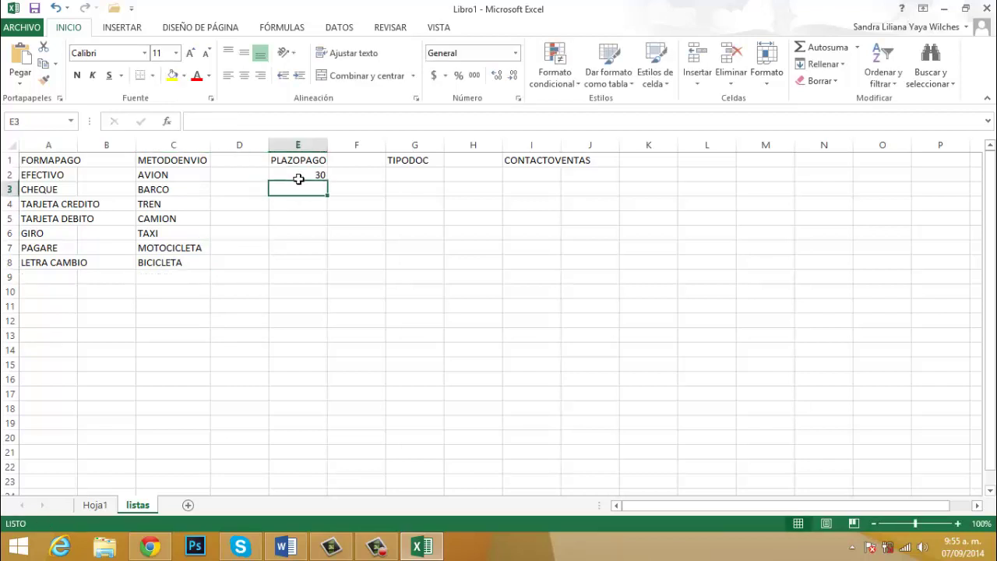
text(60)
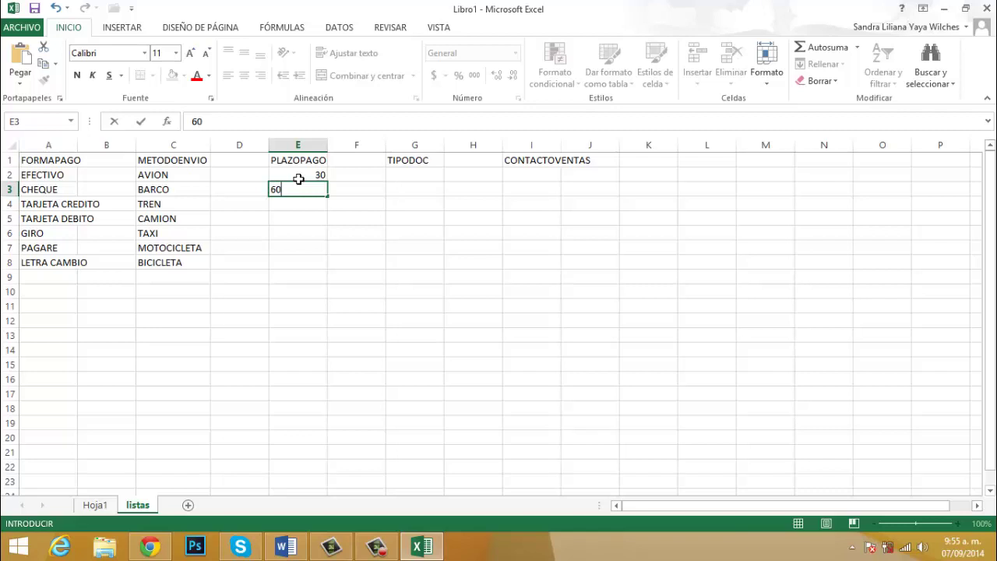
key(Return)
text(90)
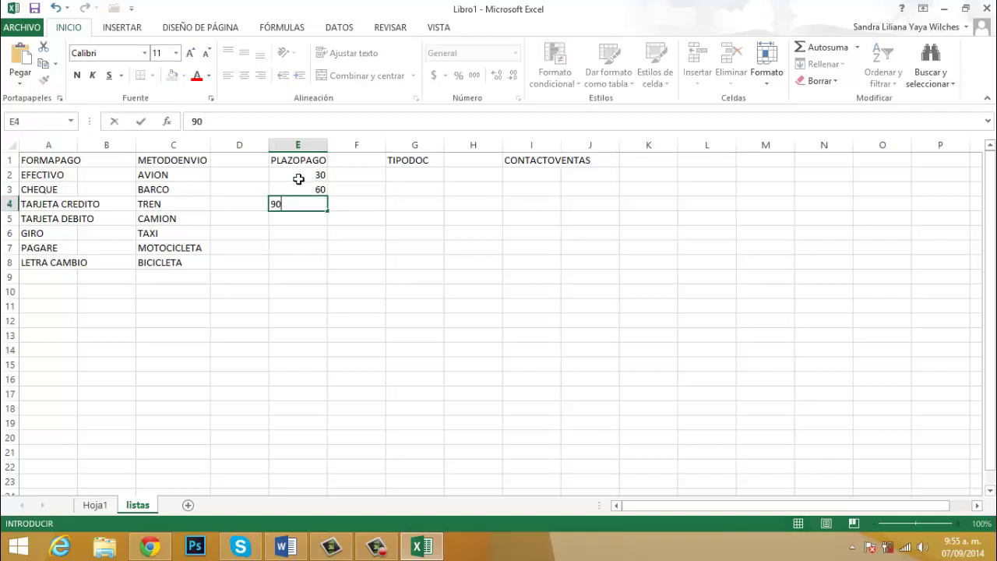
key(BackSpace)
text(0)
key(Return)
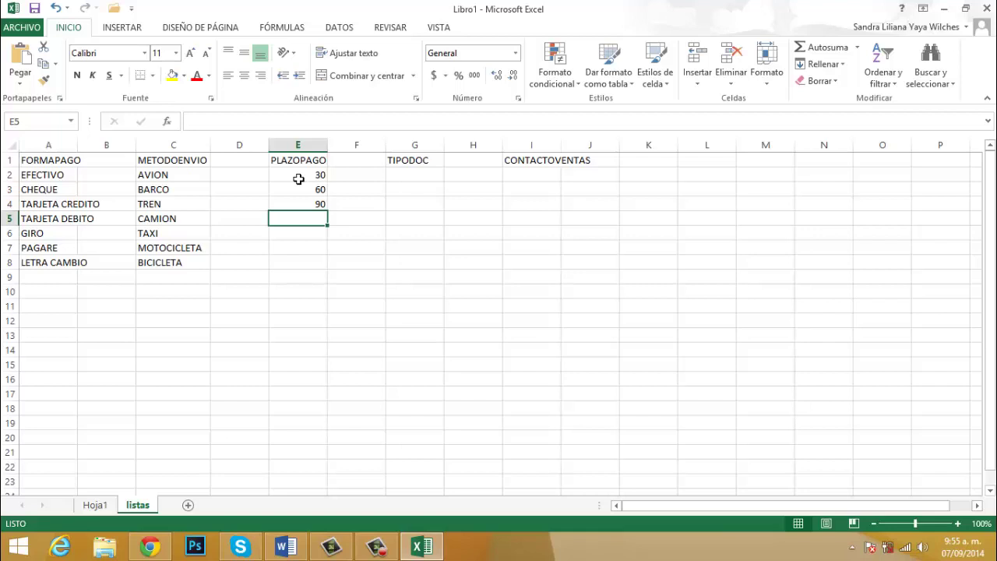
- Enter document types NIT, CC and CE in G2:G4 under TIPODOC
click(410, 181)
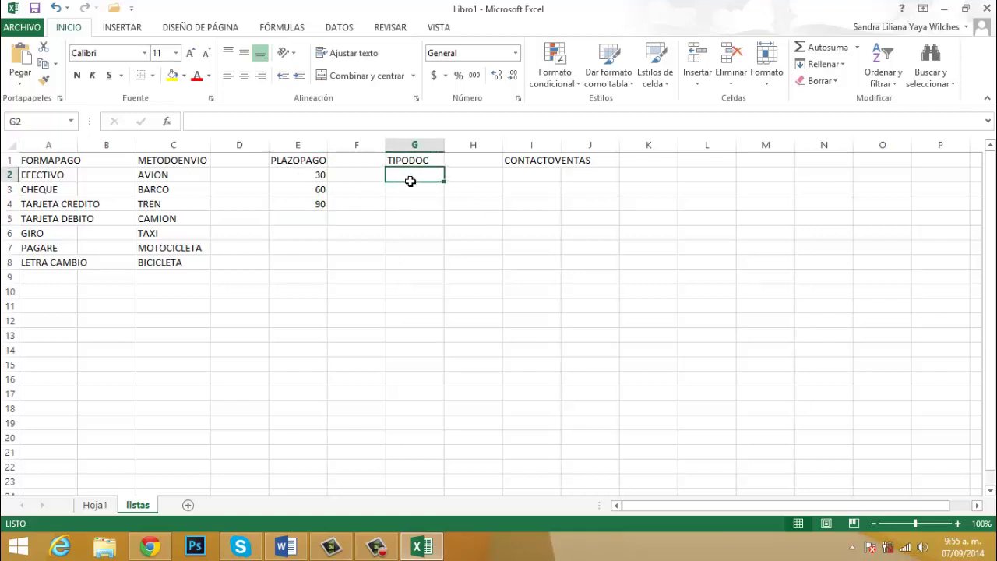
text(NIT)
key(Return)
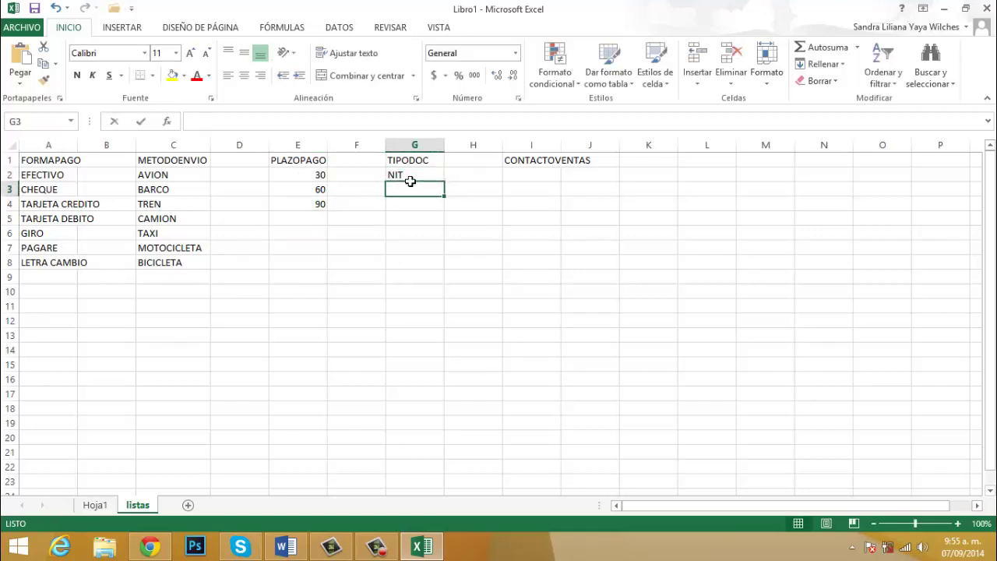
text(CC)
key(Return)
text(CE)
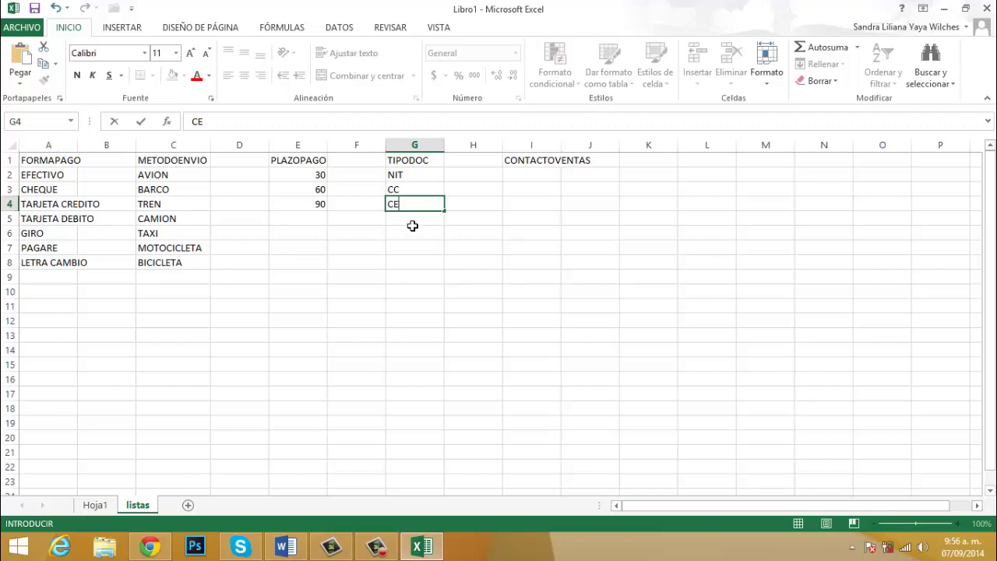
- Commit CE, then enter three sales contacts' full names in I2:I4 under CONTACTOVENTAS
click(538, 178)
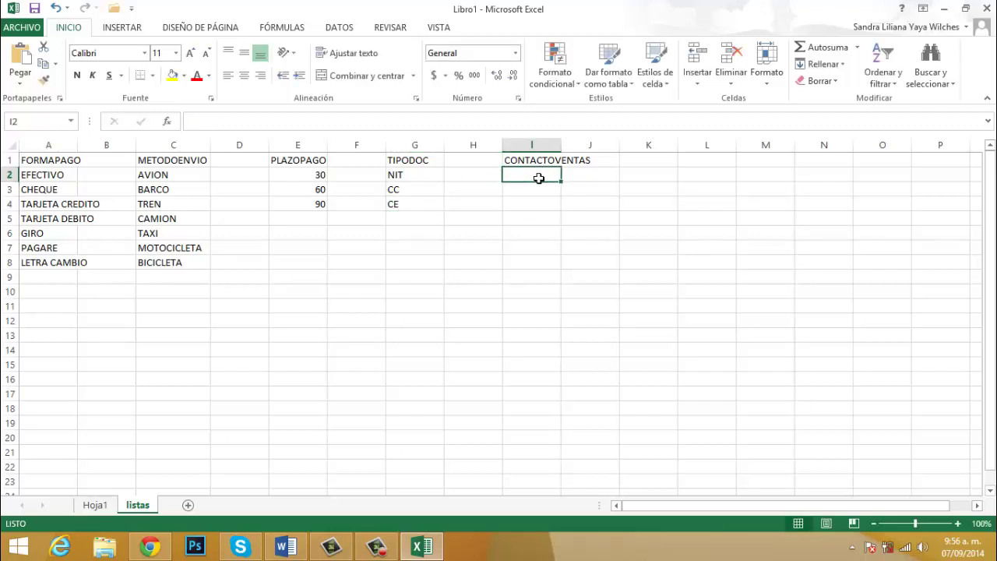
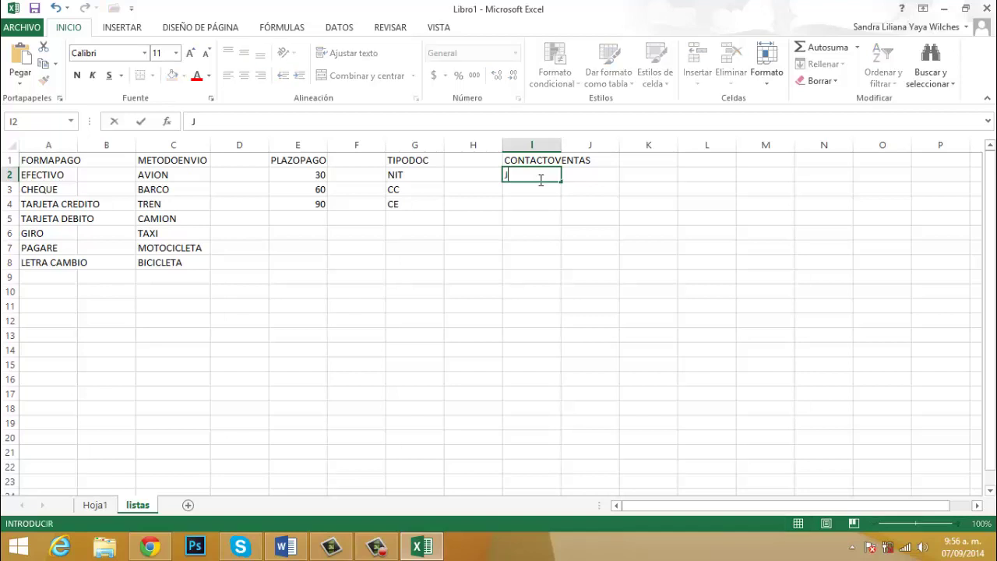
key(Return)
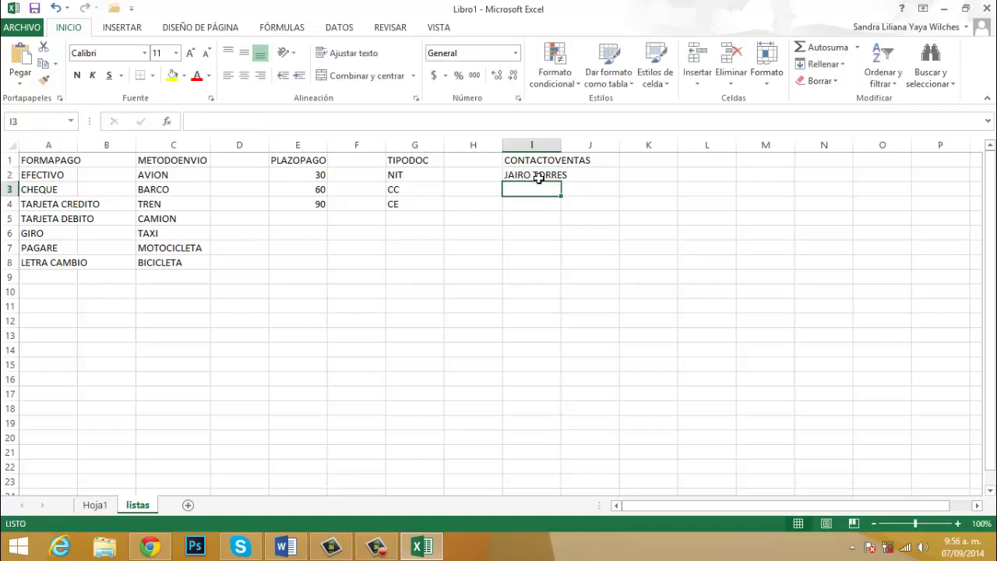
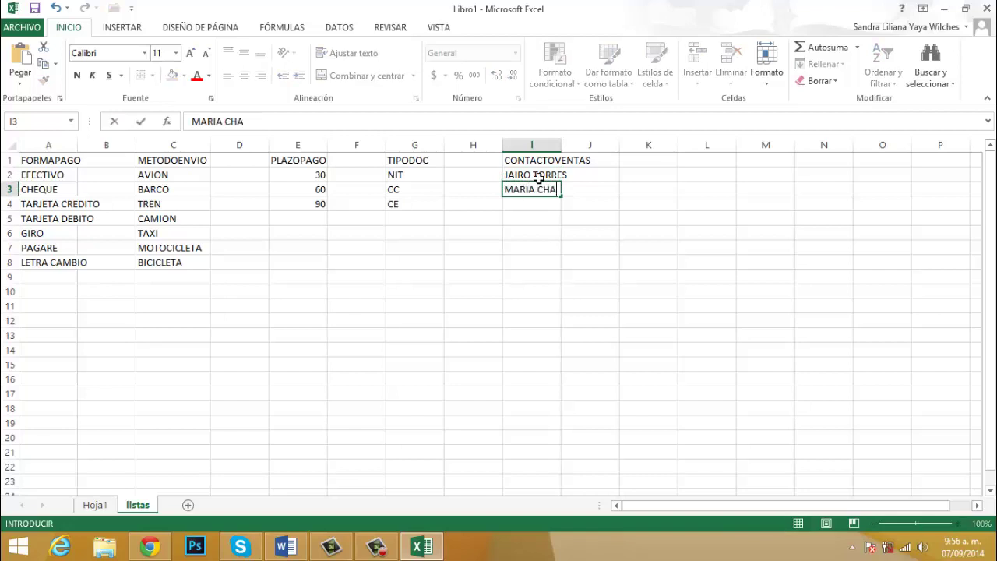
key(Return)
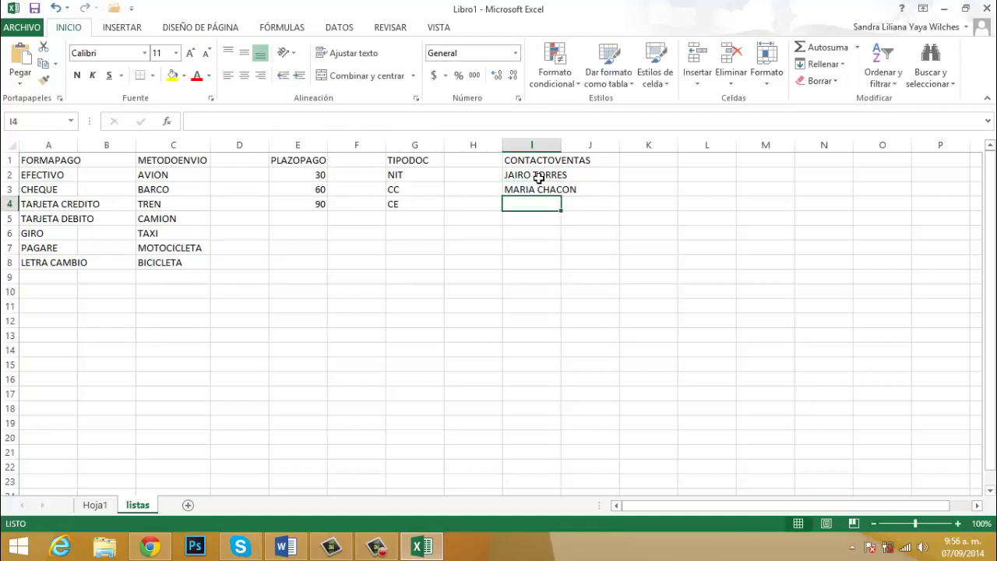
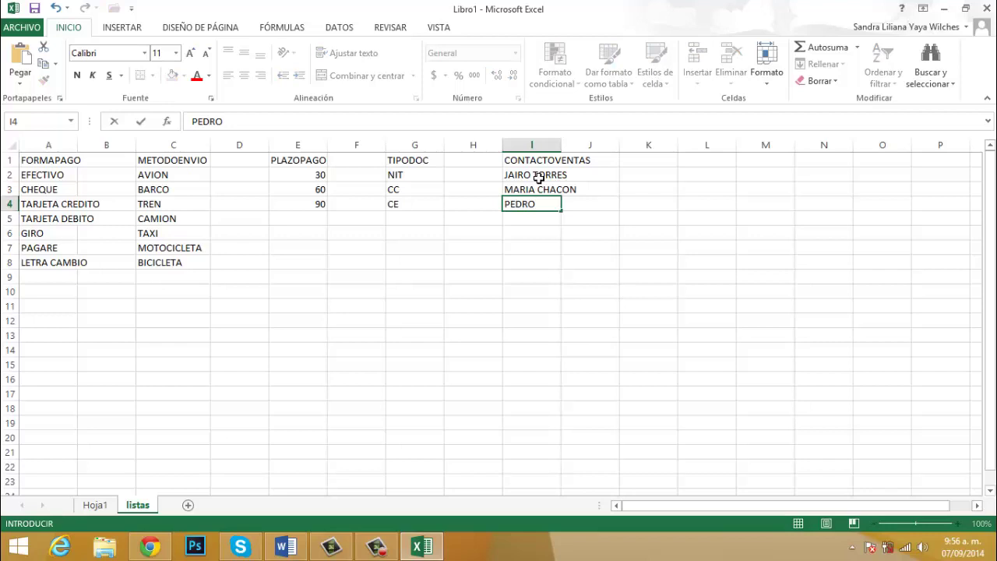
key(Return)
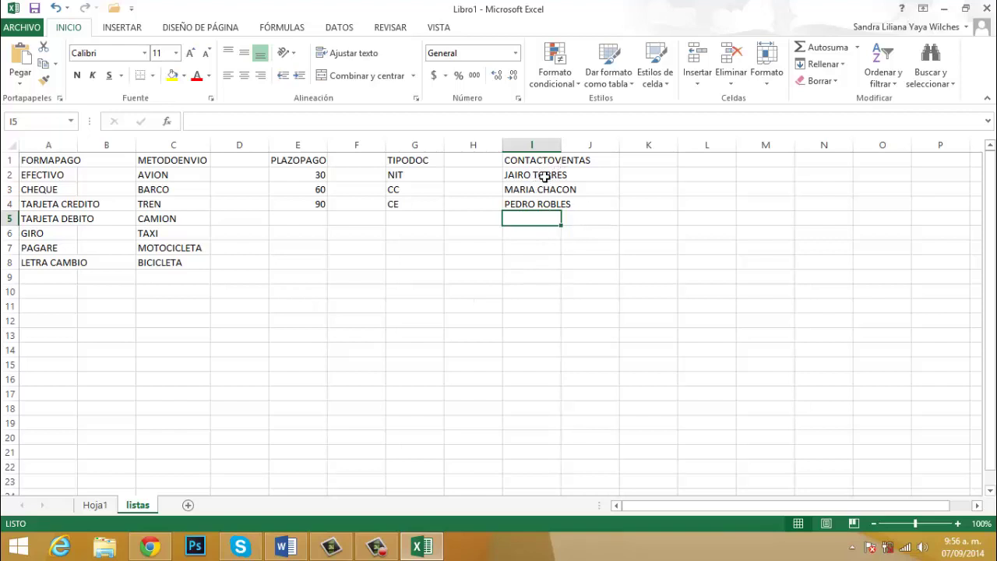
- Enter the list header REQUISION in cell K1 of the listas sheet
click(662, 165)
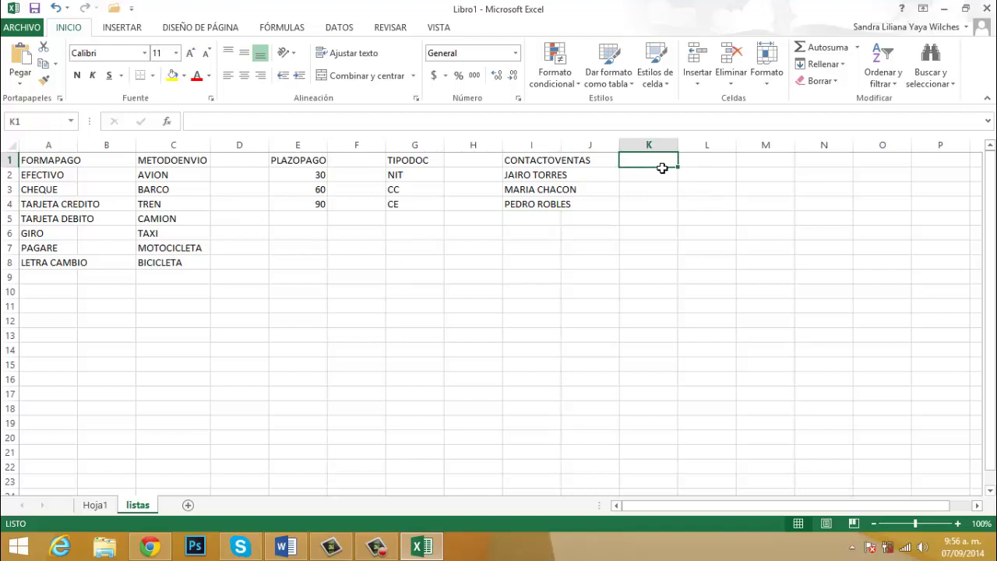
text(REQ)
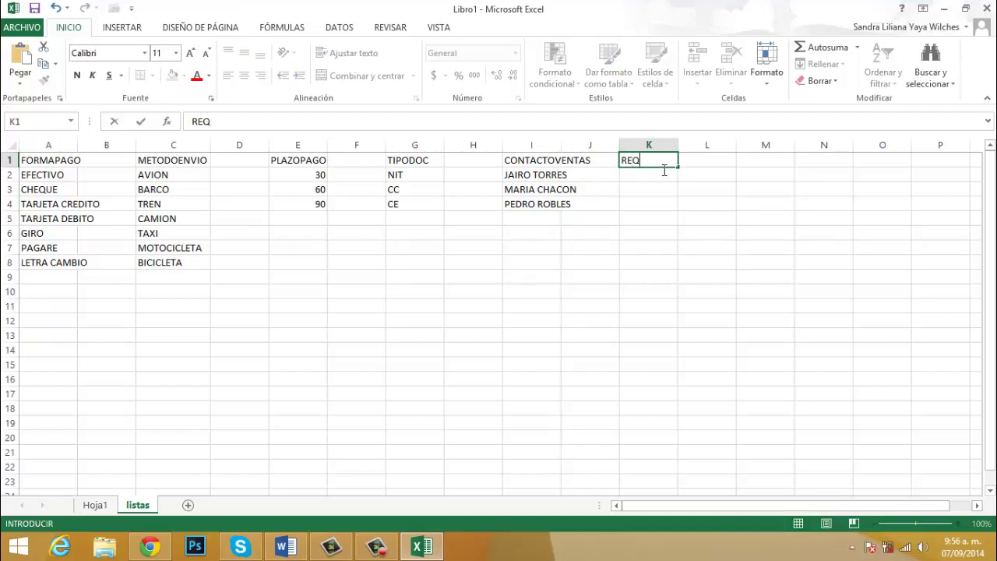
text(UISION)
key(Return)
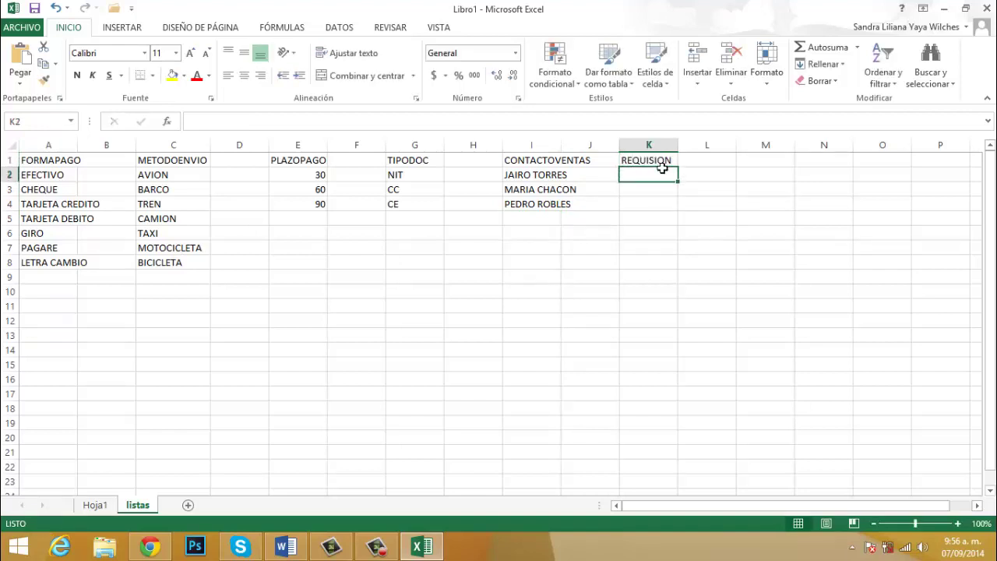
key(Right)
key(Right)
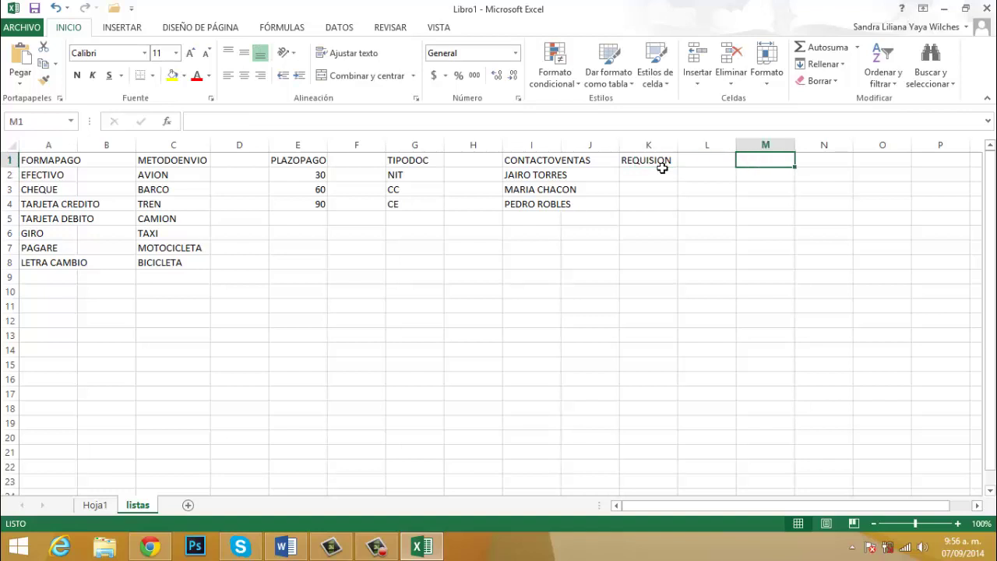
key(Left)
key(Left)
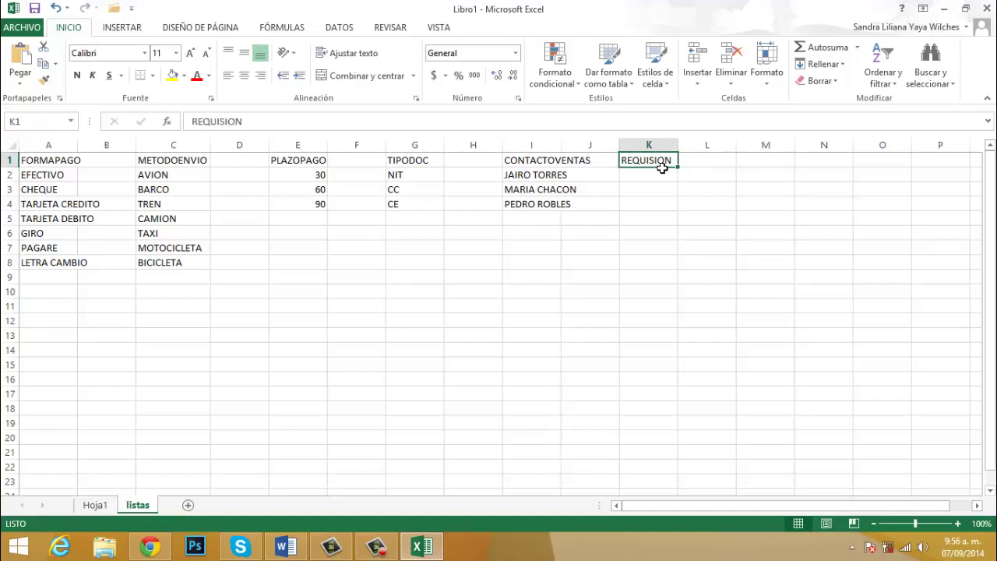
- Enter the list header ORDENCOMPRA in cell M1
key(Right)
key(Right)
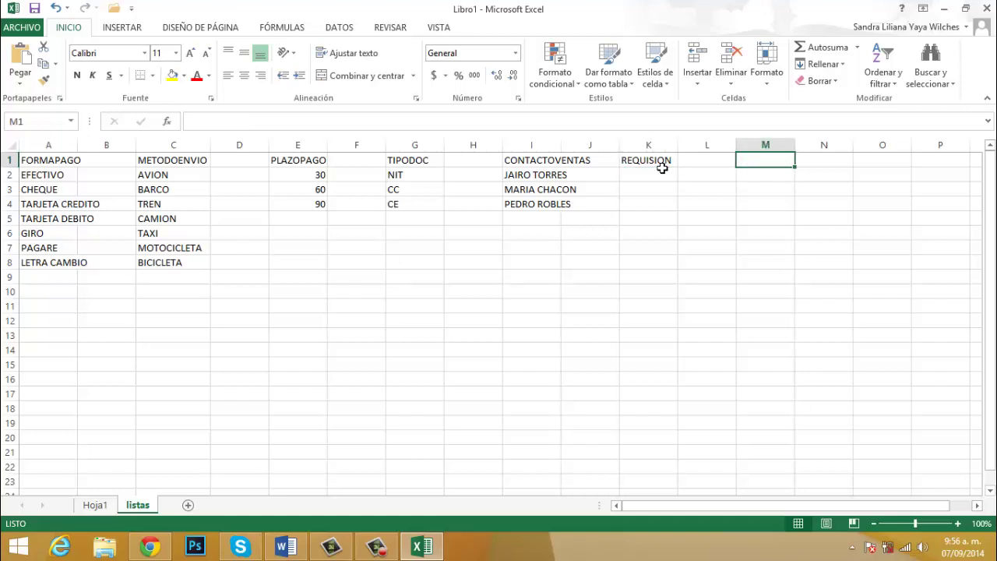
text(ORDENCOMPRA)
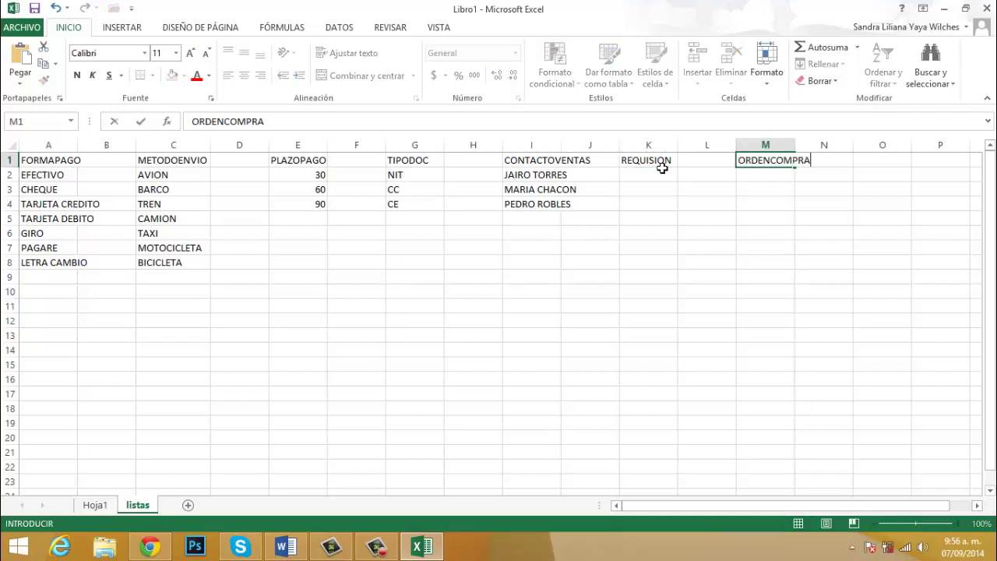
key(Return)
key(Up)
key(Left)
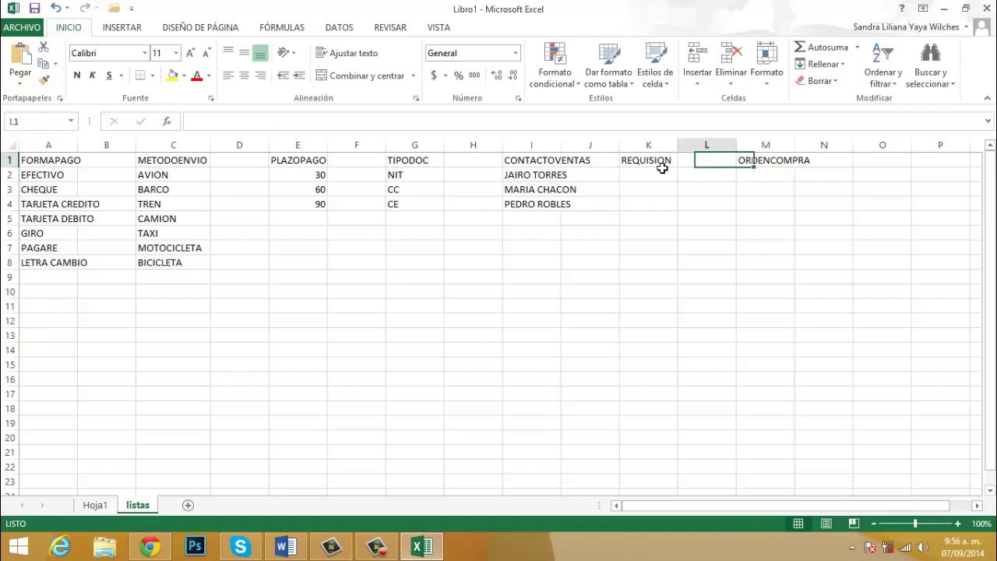
key(Left)
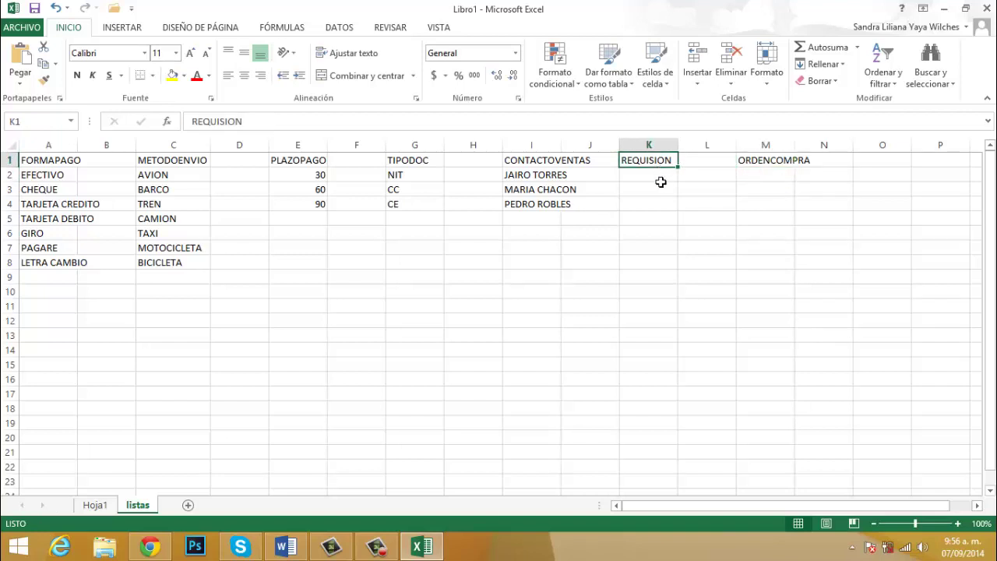
click(653, 178)
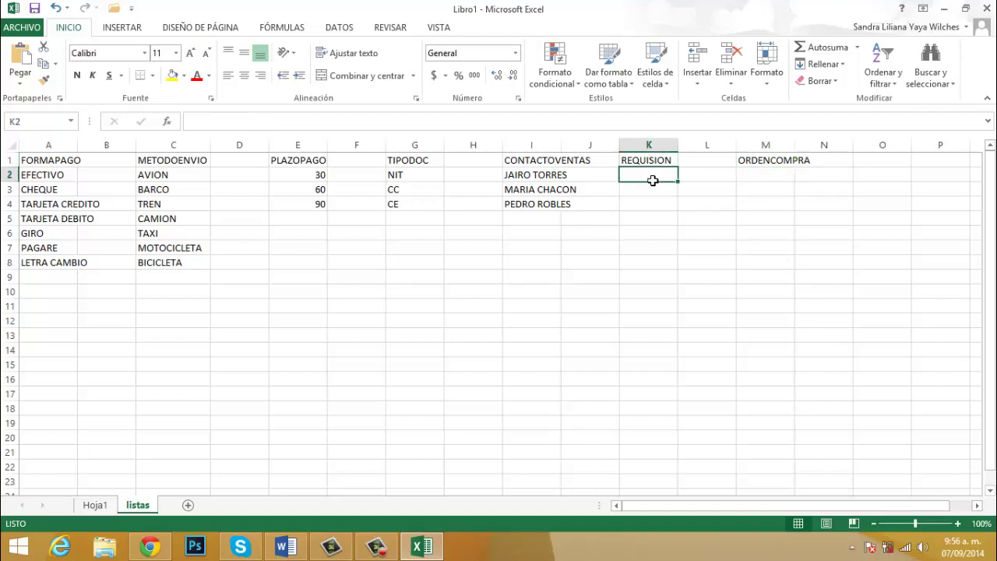
click(770, 175)
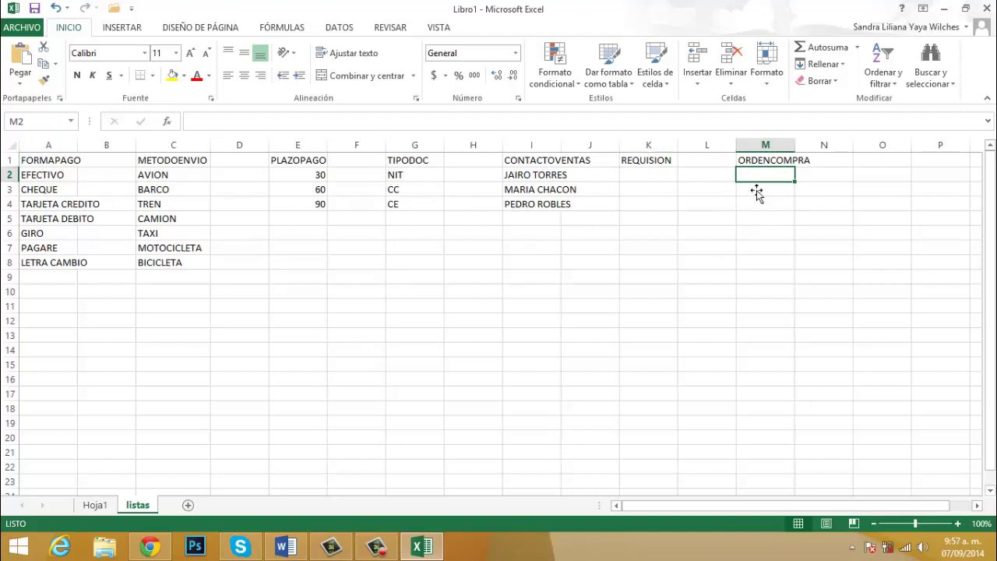
- On Hoja1, extend E8 to FECHA ORDEN DE COMPRA and add CENTRO DE COSTO in E9
click(94, 505)
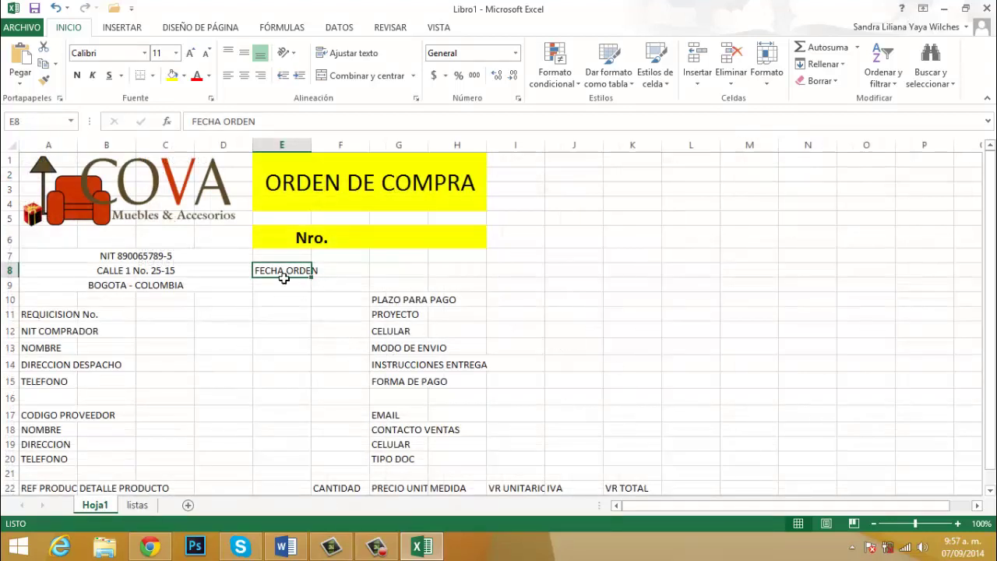
click(268, 125)
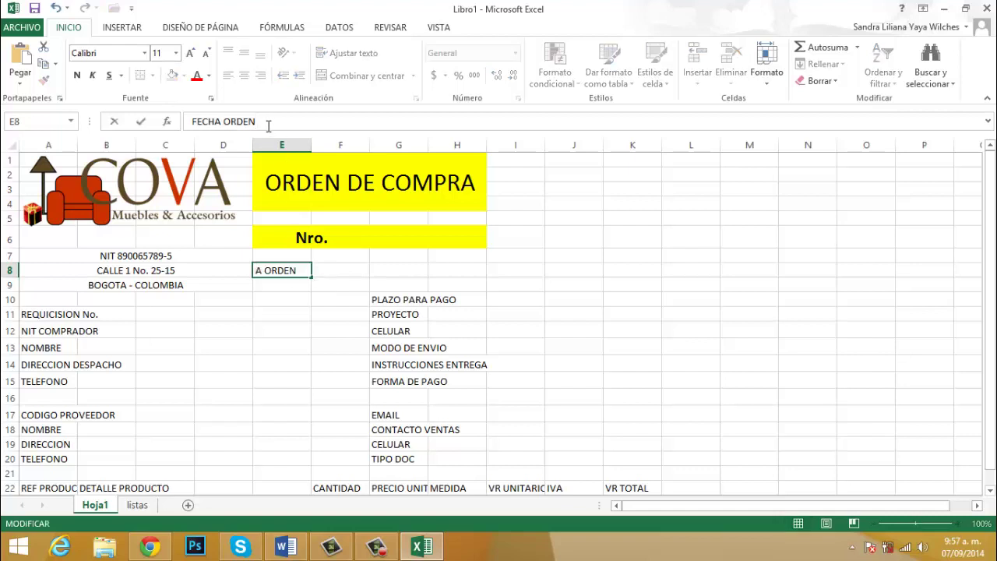
text(DE COMPRA)
key(Return)
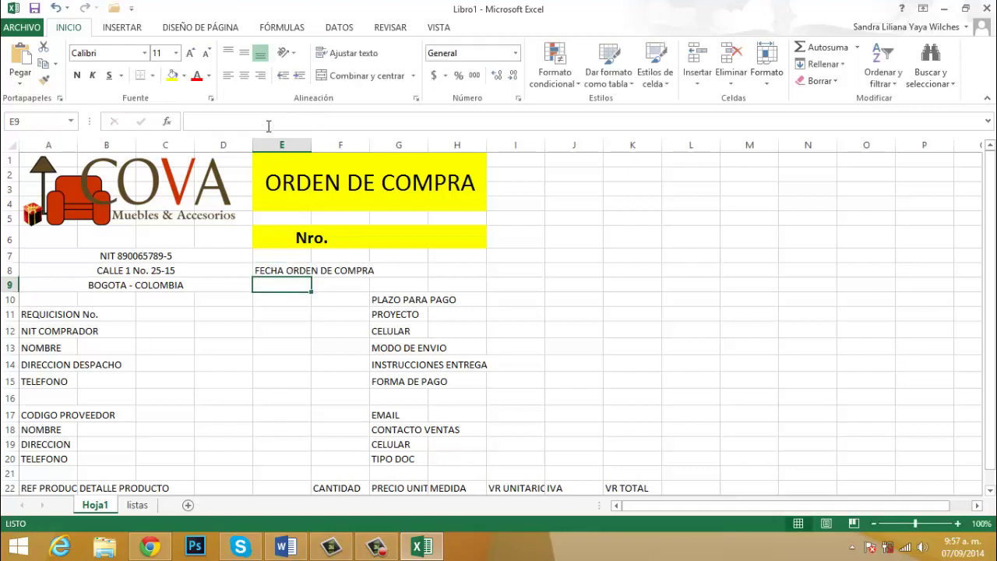
text(CE)
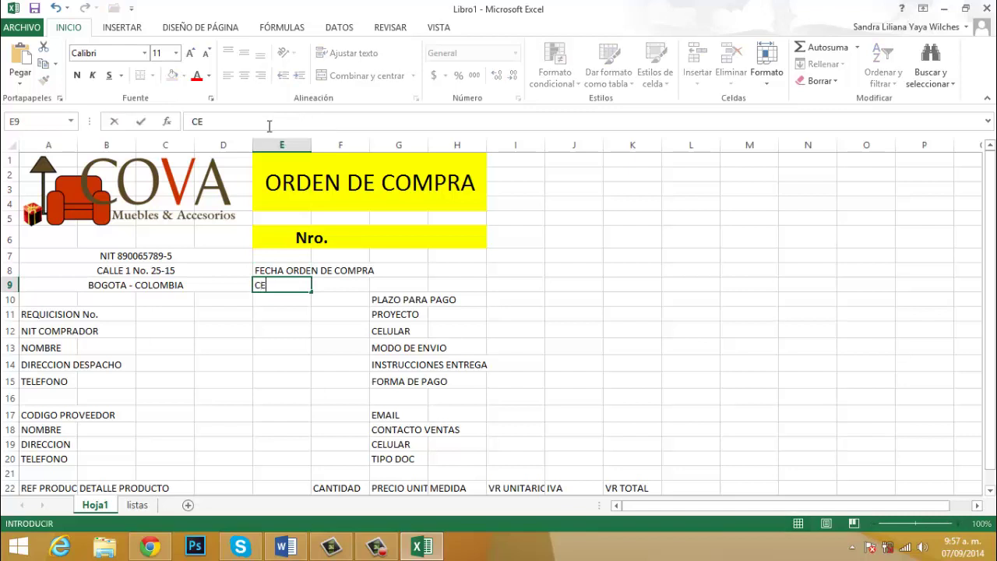
text(NTRO DE COSTO)
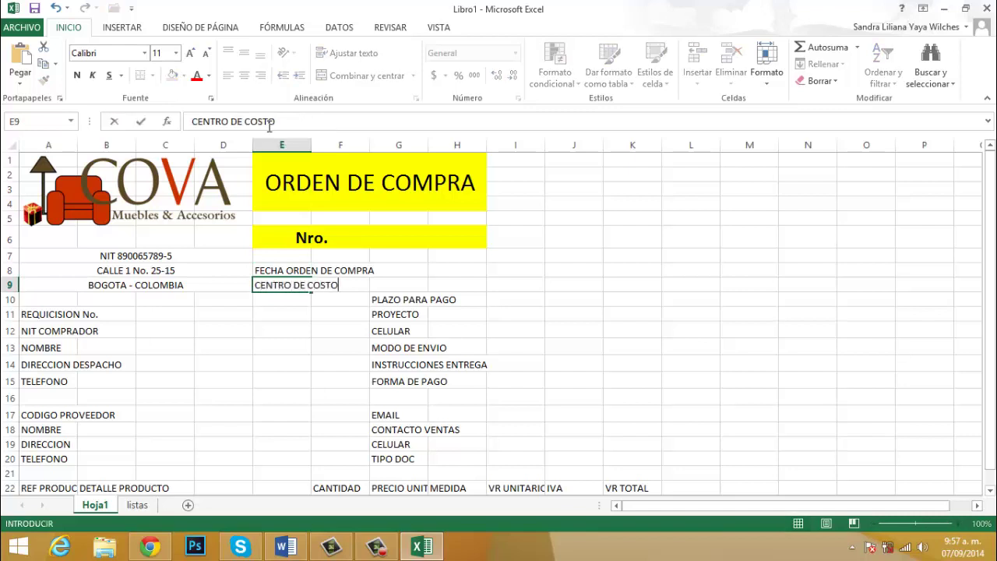
key(Return)
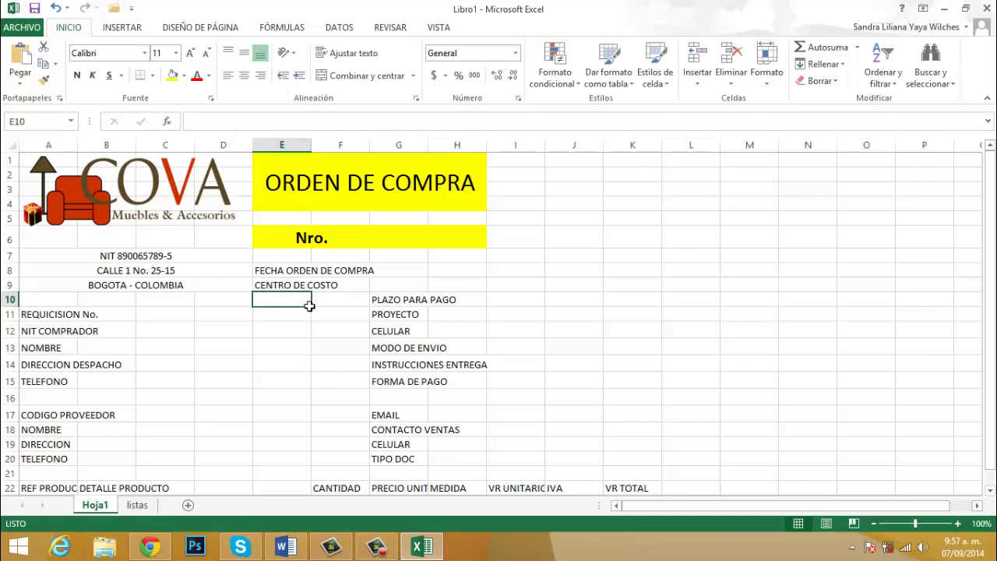
click(295, 288)
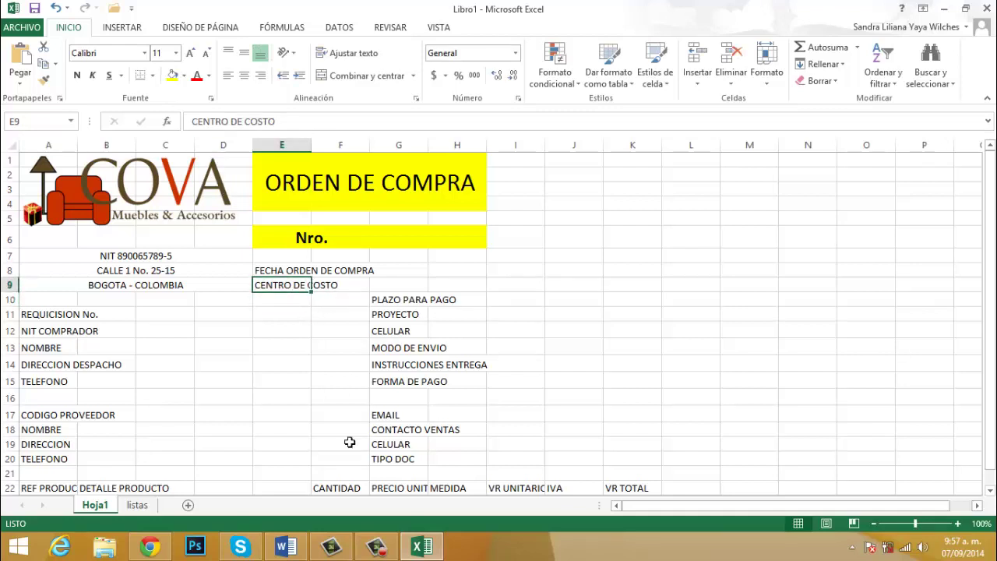
- Back on the listas sheet, add the header CENTROCOSTO in O1
click(138, 507)
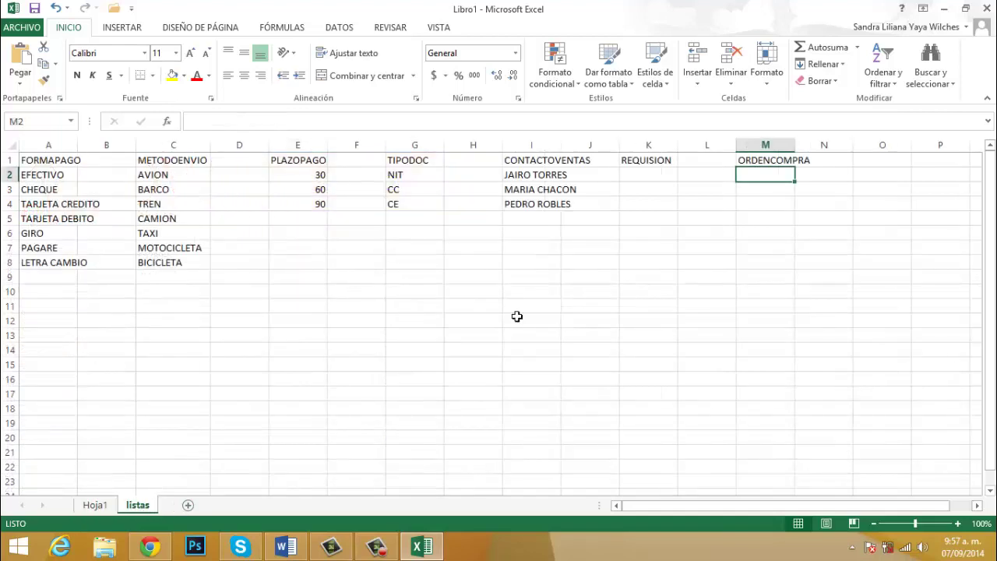
click(885, 165)
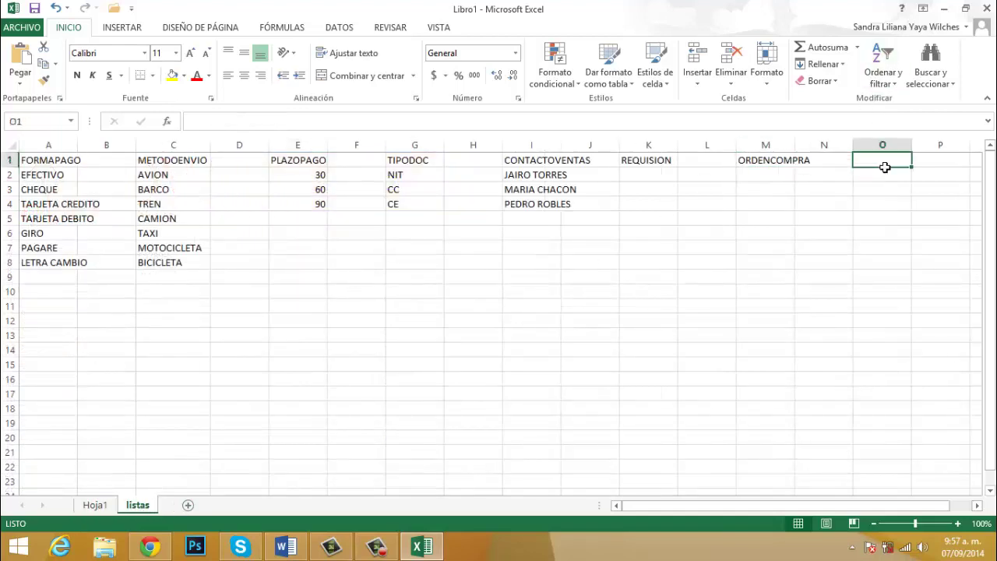
text(CENTRO)
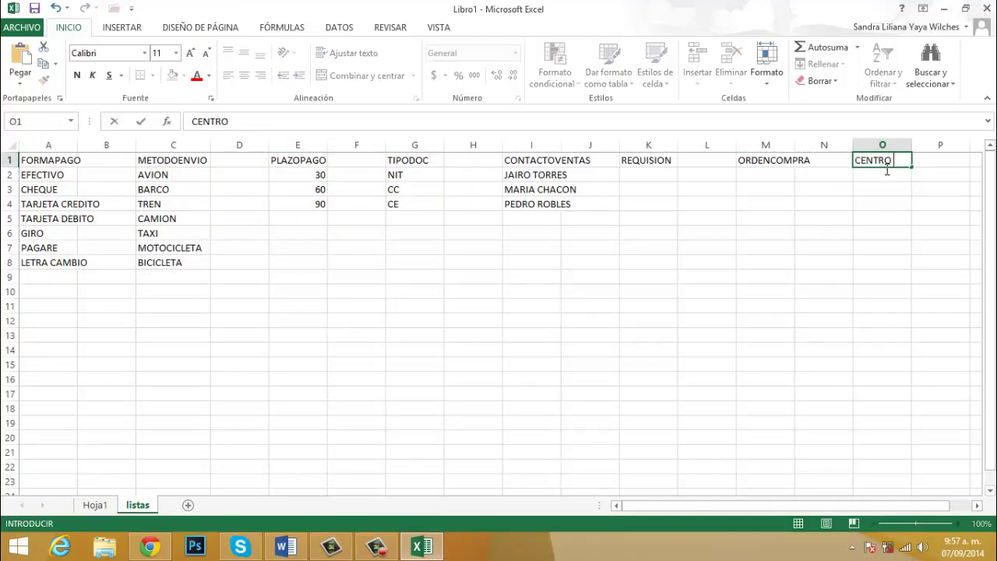
text(COS)
text(TO)
key(Return)
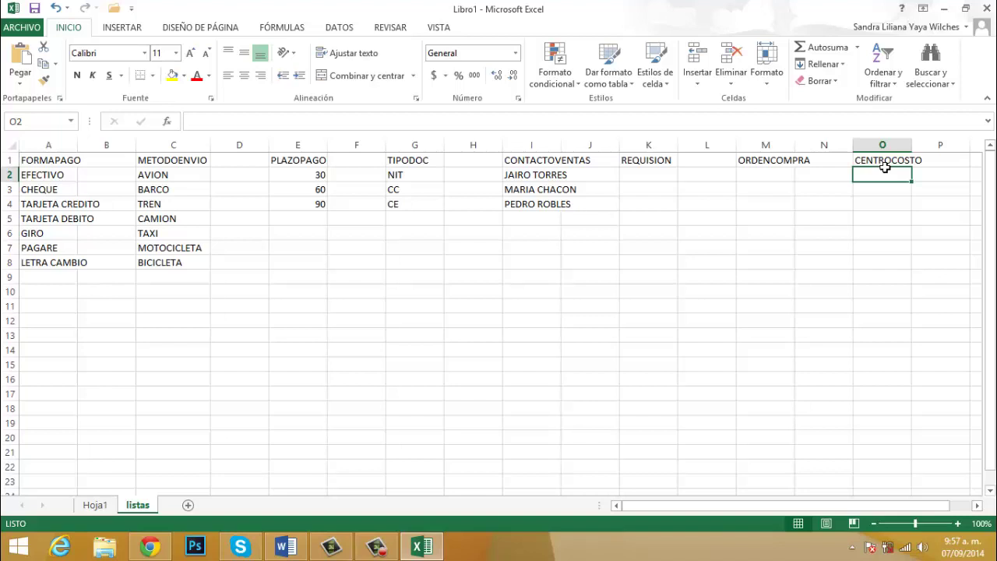
- List the cost centres BODEGA, TALLER and ADMINISTRACION in O2:O4
text(BNO)
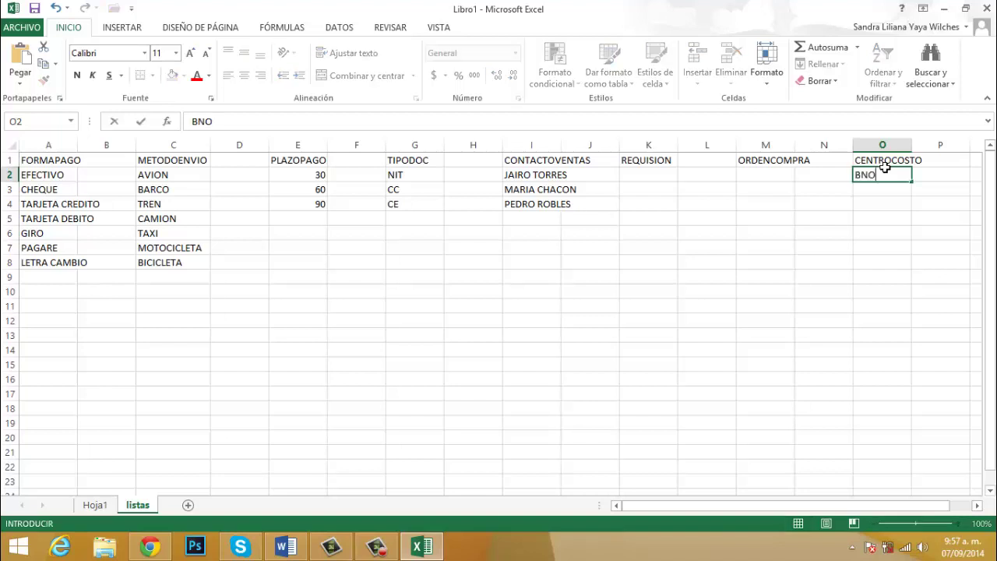
key(BackSpace)
key(BackSpace)
key(BackSpace)
text(BOD)
text(EGA)
key(Return)
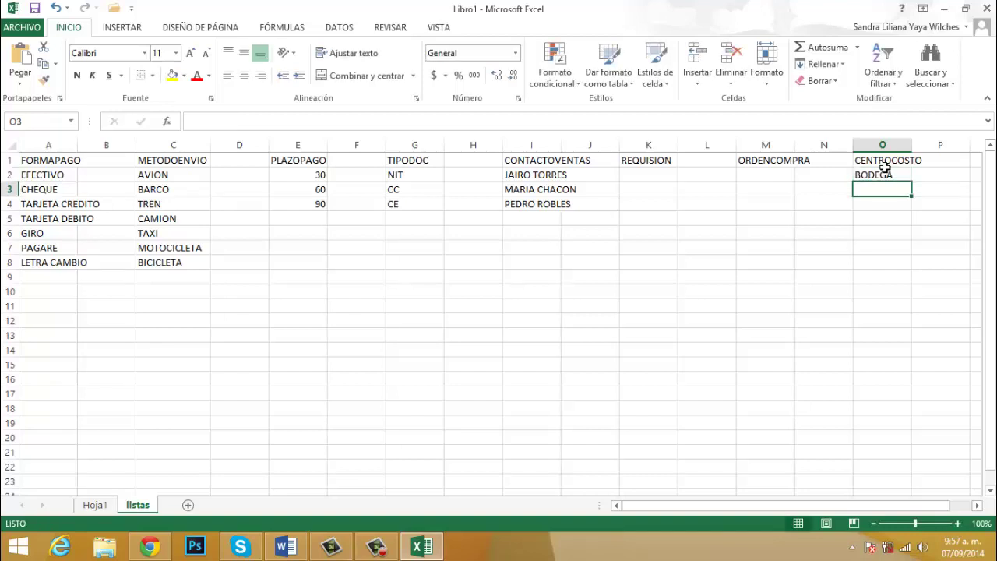
text(TALLER)
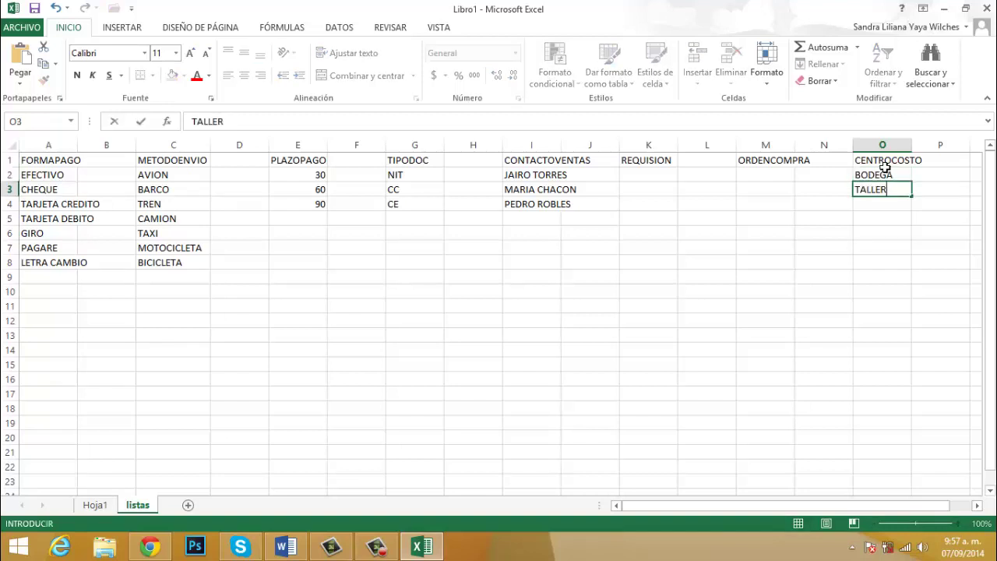
key(Return)
text(ADMINISTR)
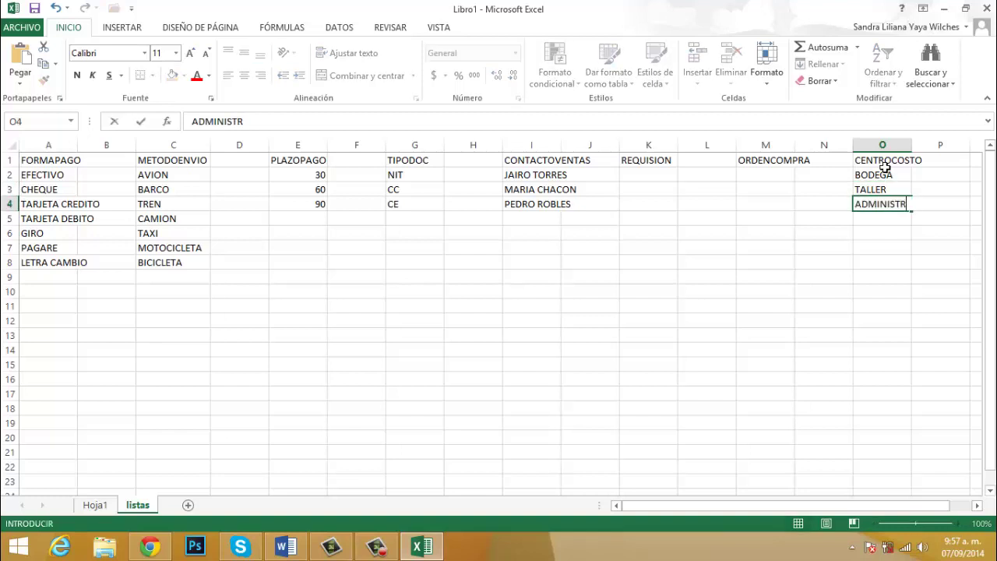
text(ACION)
key(Return)
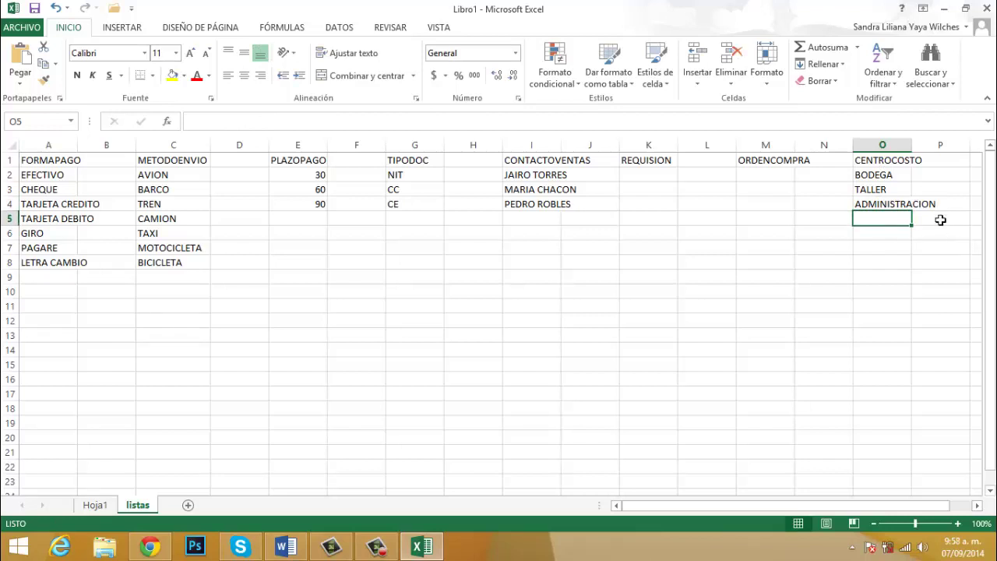
click(648, 178)
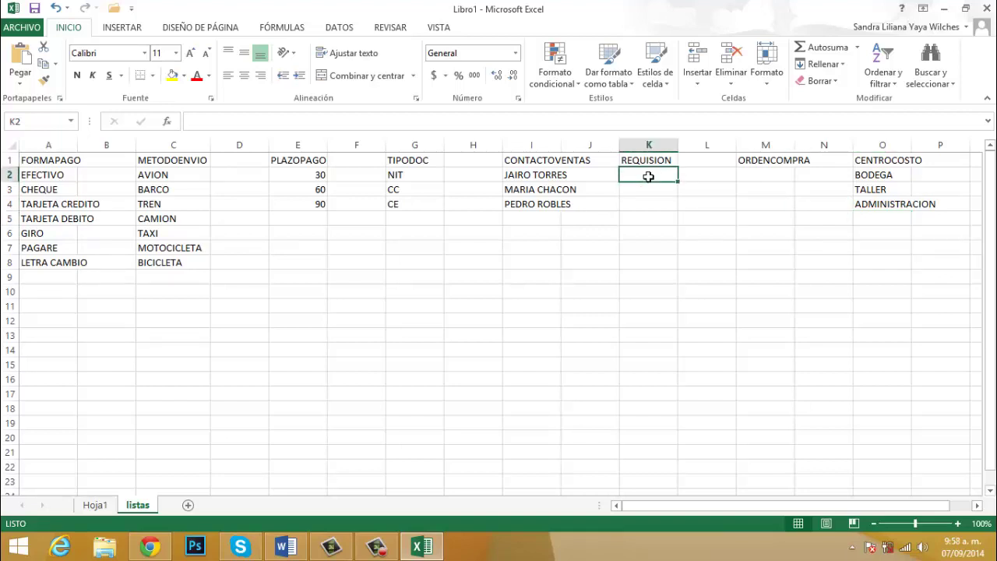
- Enter the starting numbers 101 in K2 and 1 in M2
text(101)
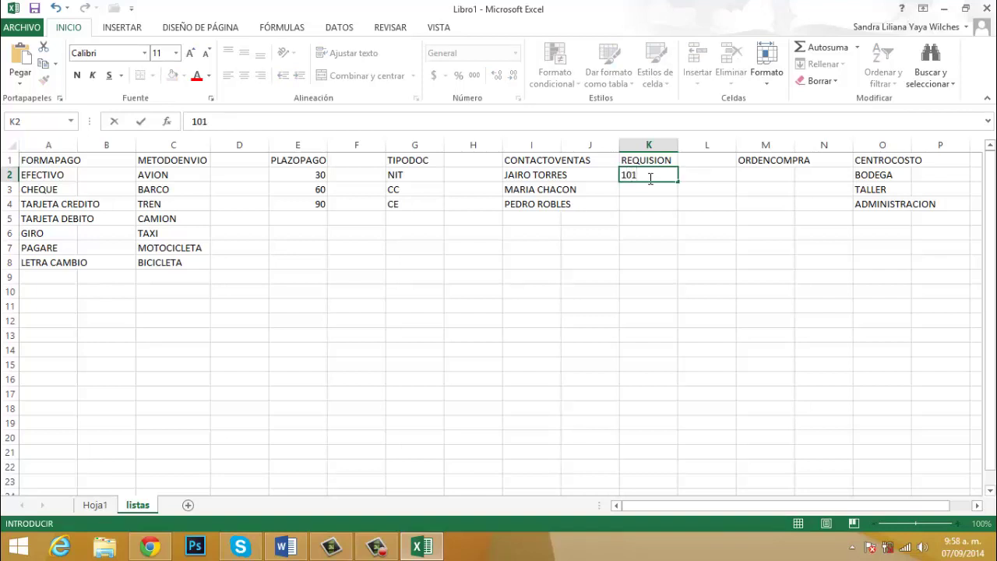
key(Return)
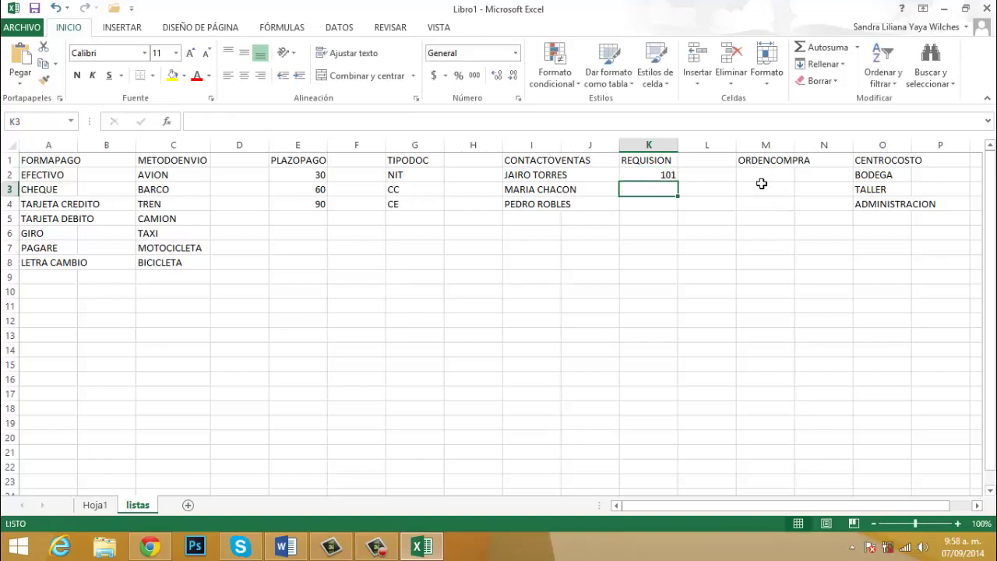
click(765, 183)
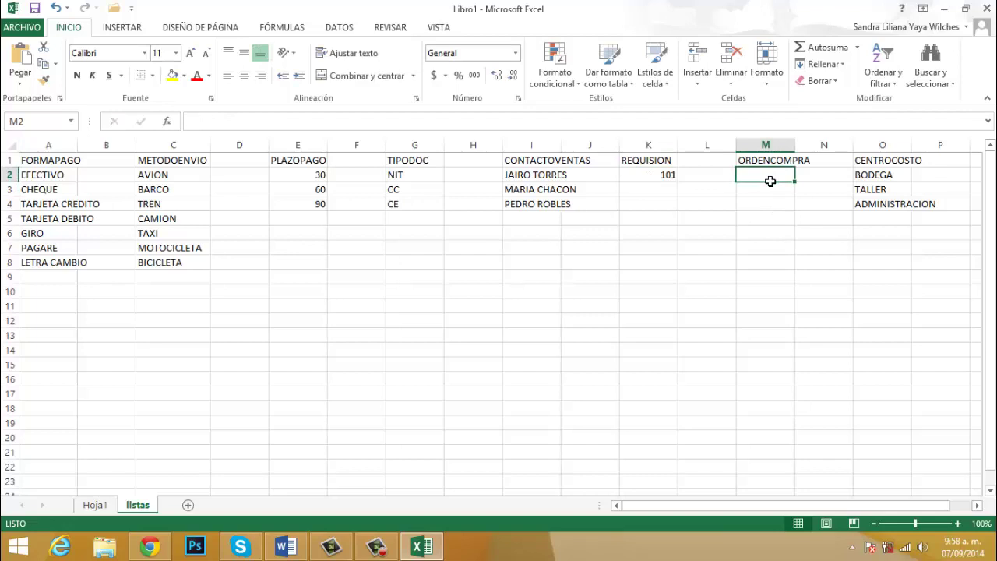
text(1)
key(Return)
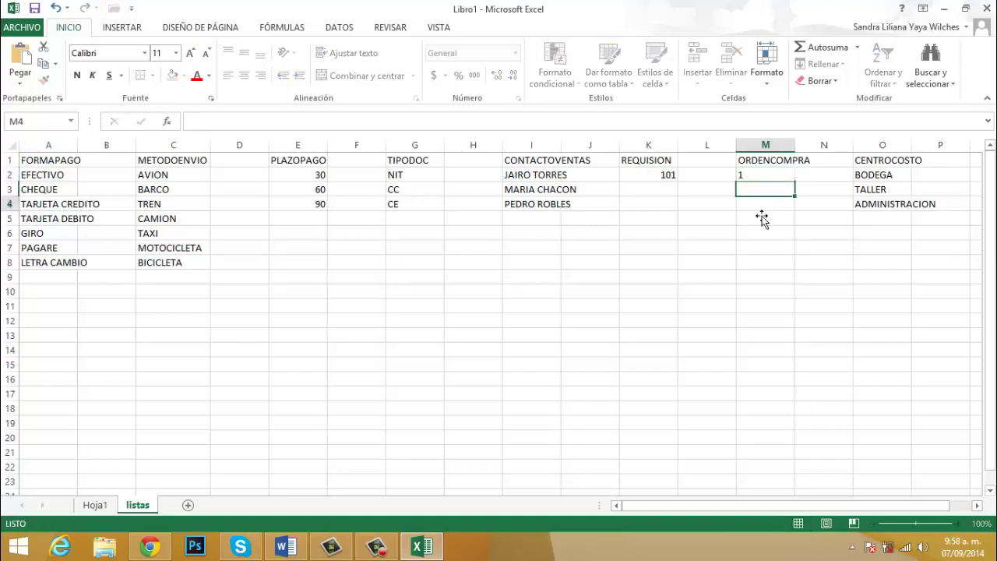
click(763, 178)
click(666, 177)
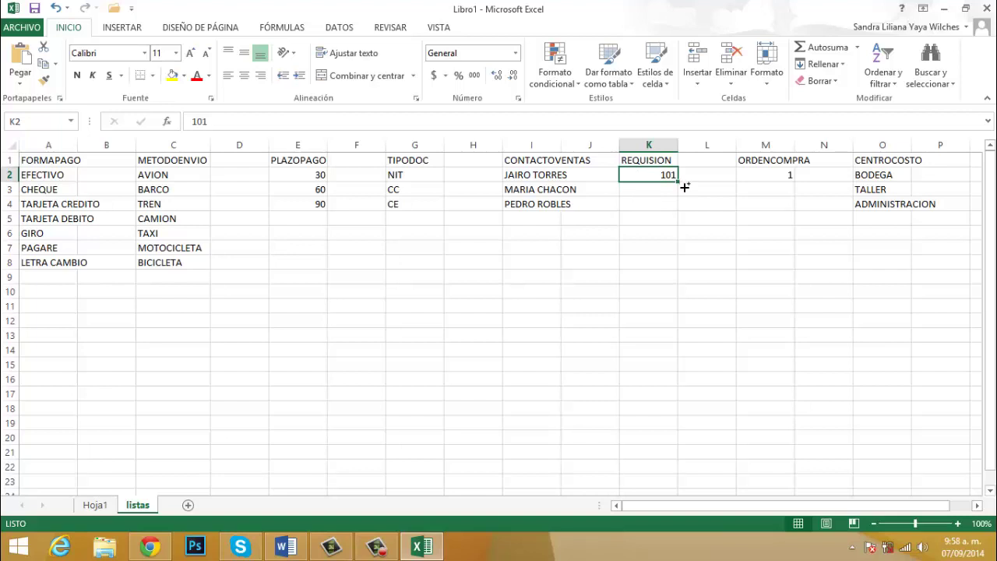
- Fill the series down to row 22: requisitions 101–121 and orders 1–21
drag(684, 187, 668, 471)
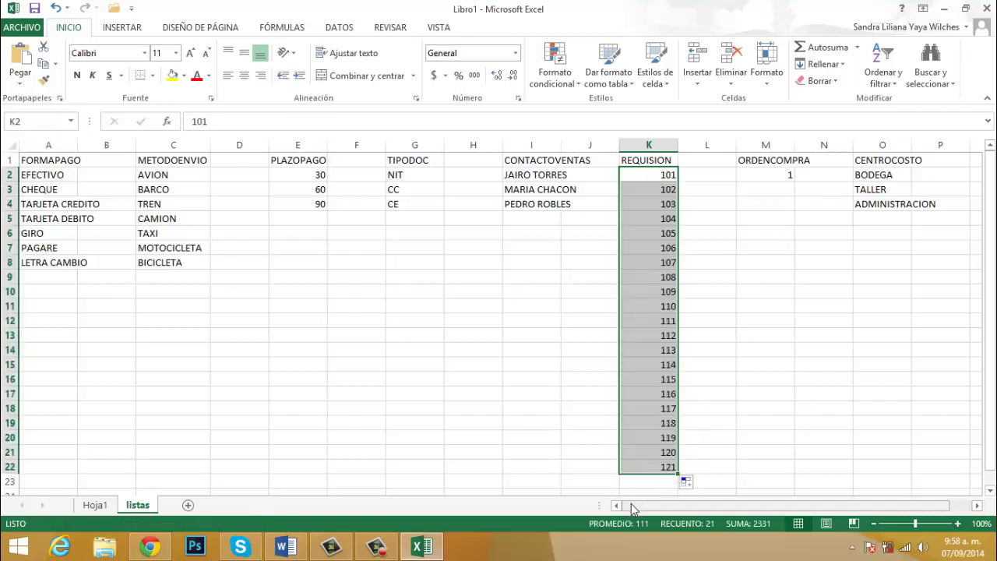
click(653, 467)
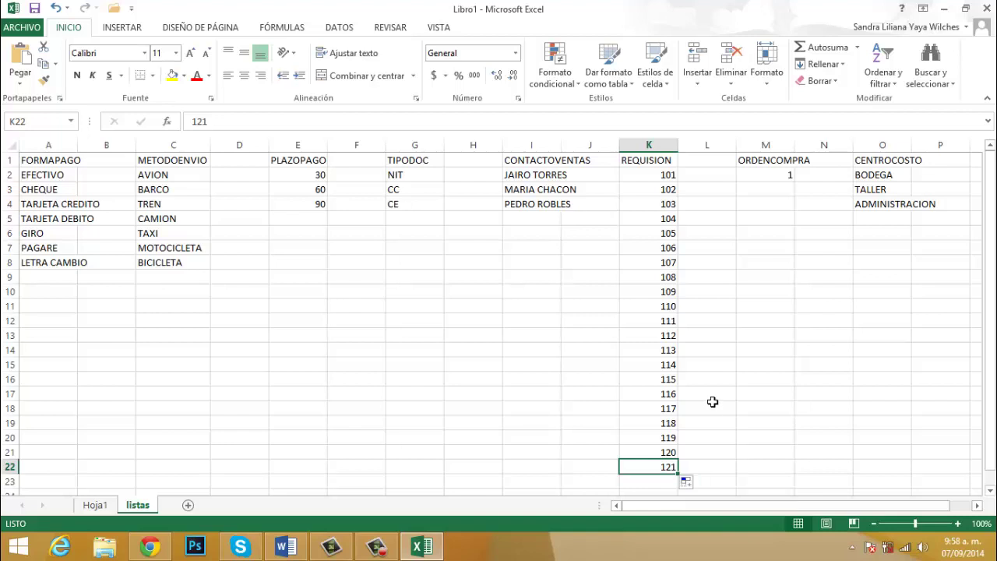
click(783, 178)
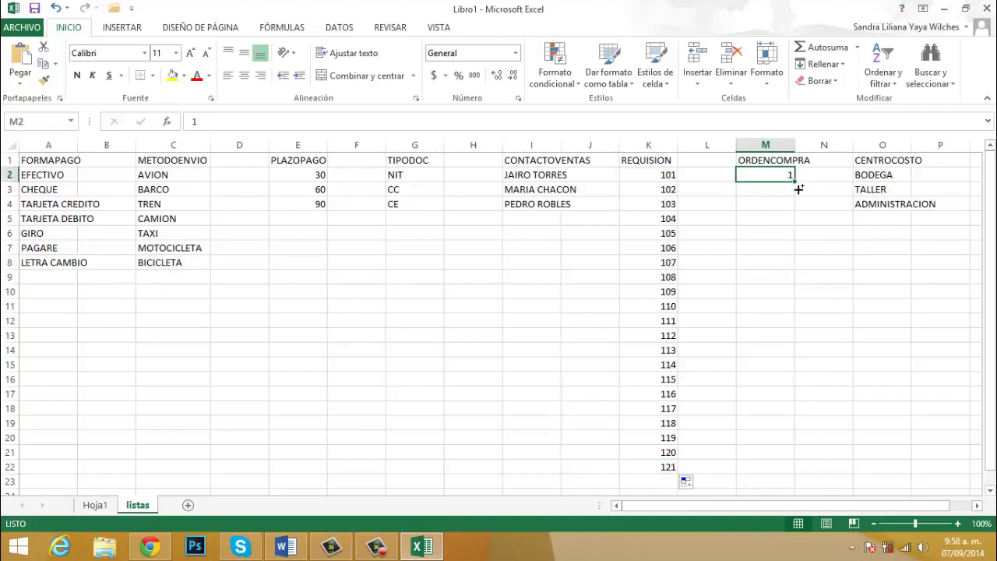
mouse_move(795, 181)
mouse_down()
mouse_move(797, 486)
mouse_move(797, 473)
mouse_up()
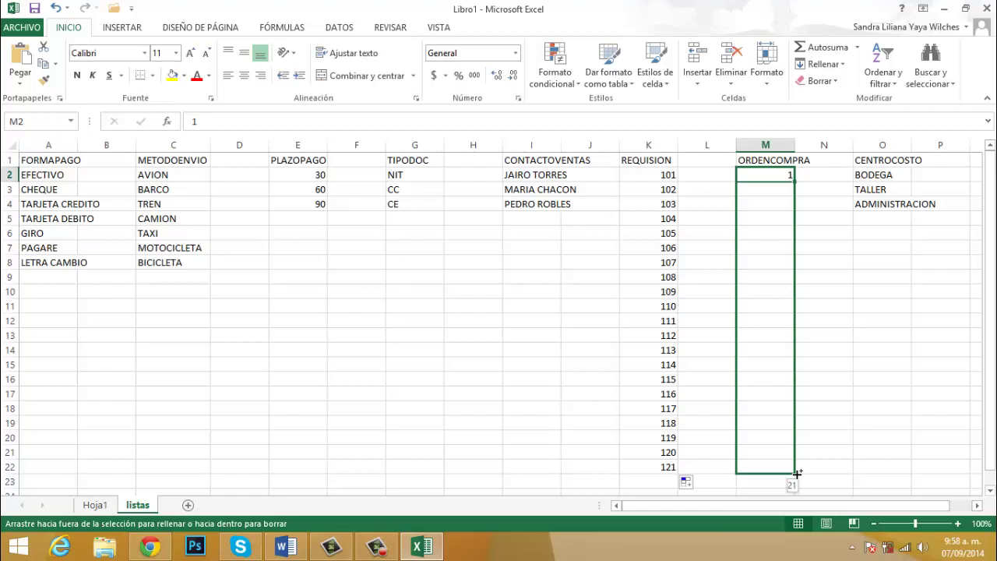
drag(797, 473, 795, 474)
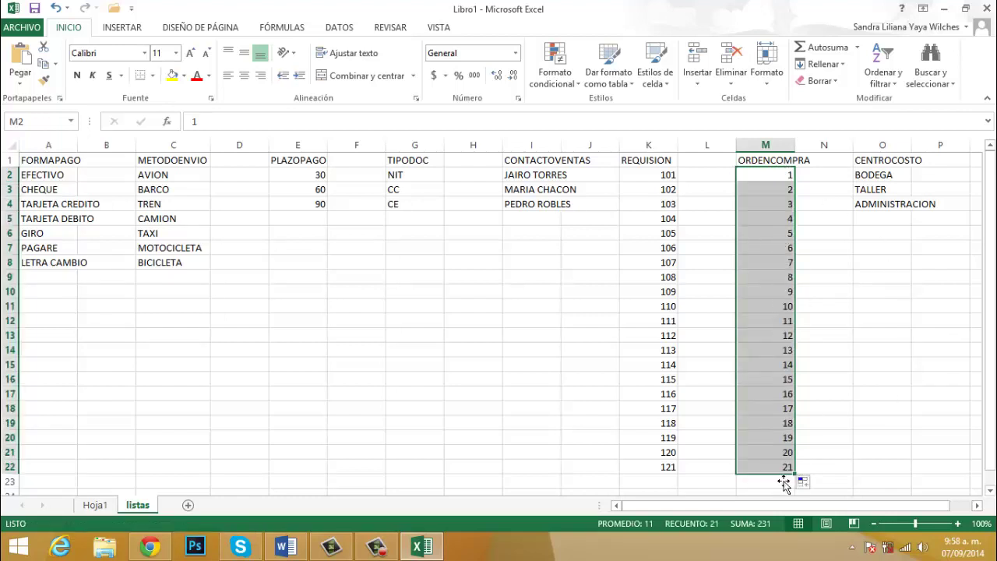
click(851, 386)
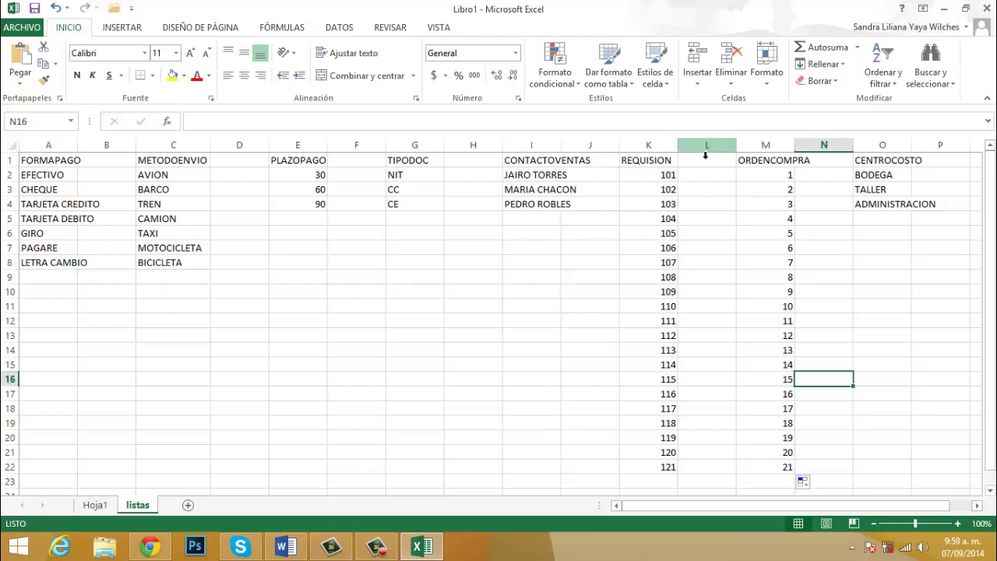
click(817, 310)
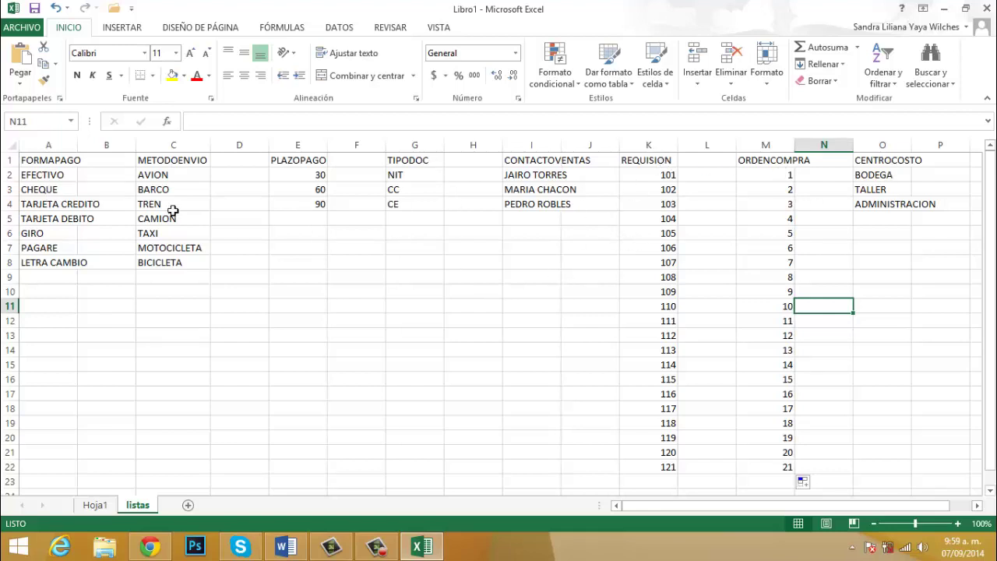
click(46, 165)
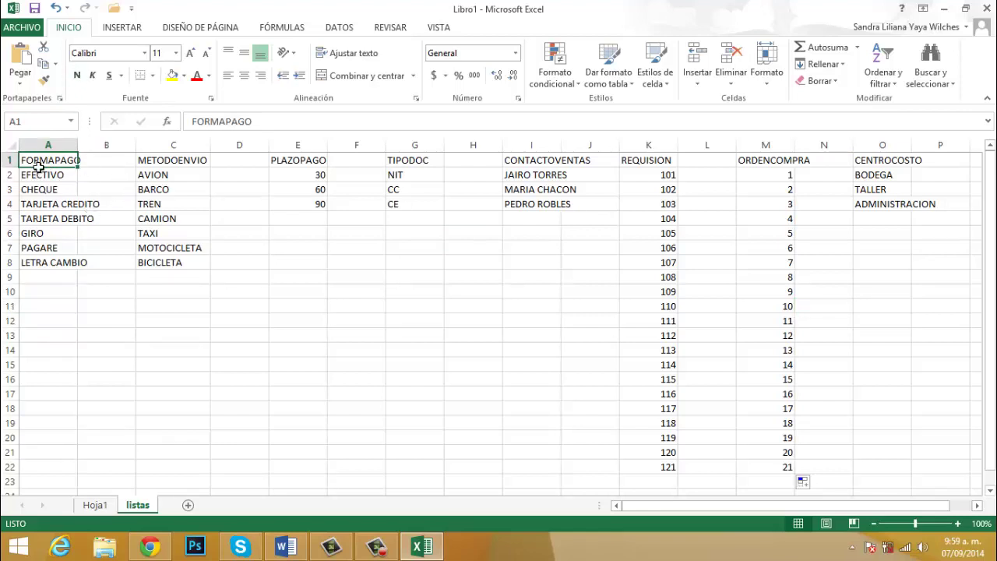
- Make the eight row-1 list headers, FORMAPAGO through CENTROCOSTO, bold
ctrl+click(160, 166)
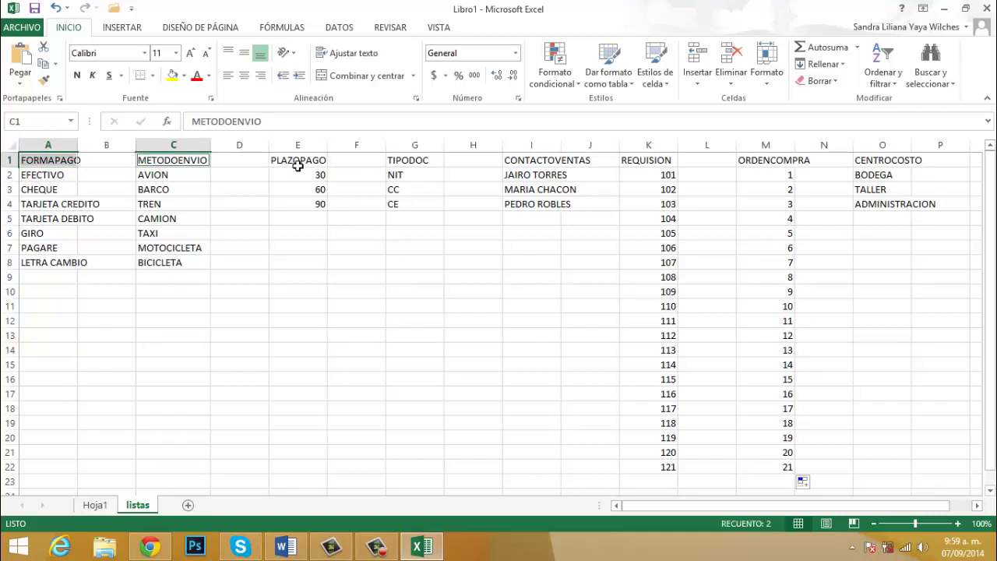
ctrl+click(296, 163)
ctrl+click(415, 163)
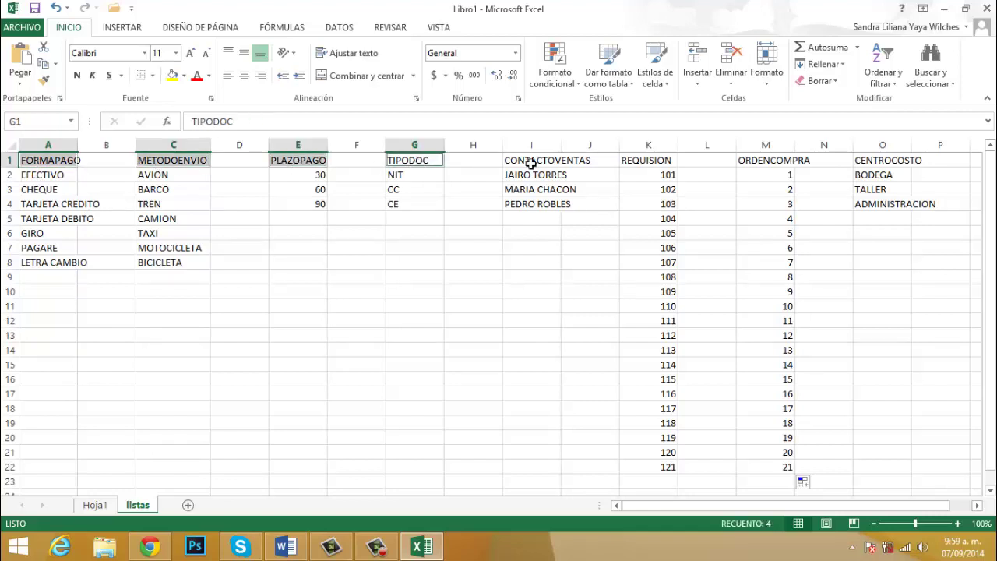
ctrl+click(536, 163)
ctrl+click(667, 165)
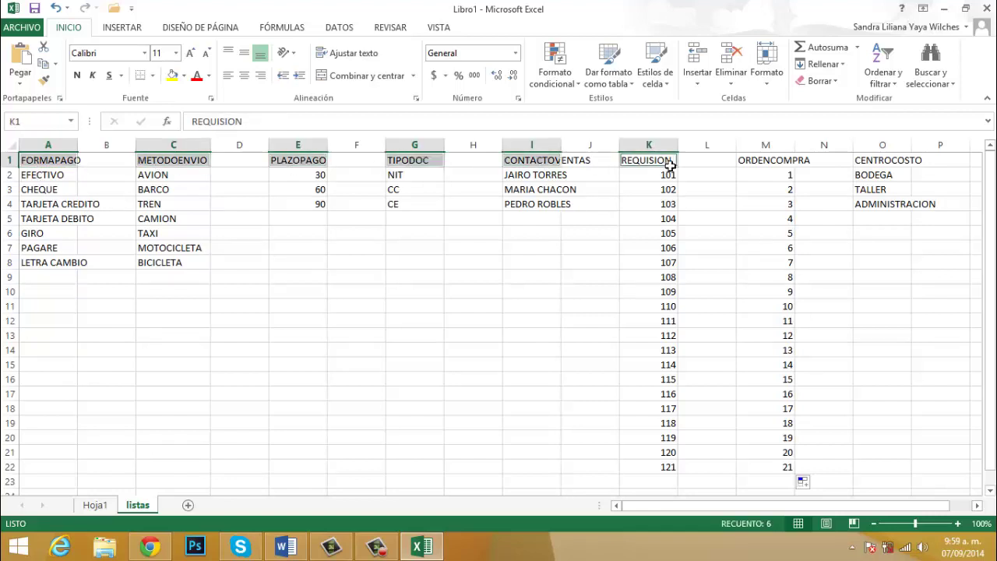
ctrl+click(783, 165)
ctrl+click(879, 159)
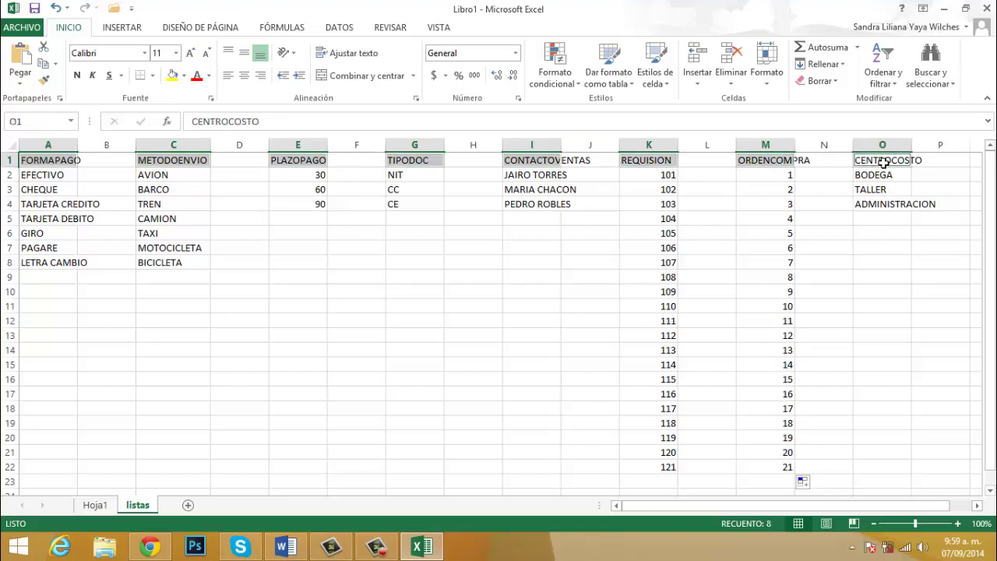
click(78, 75)
click(284, 320)
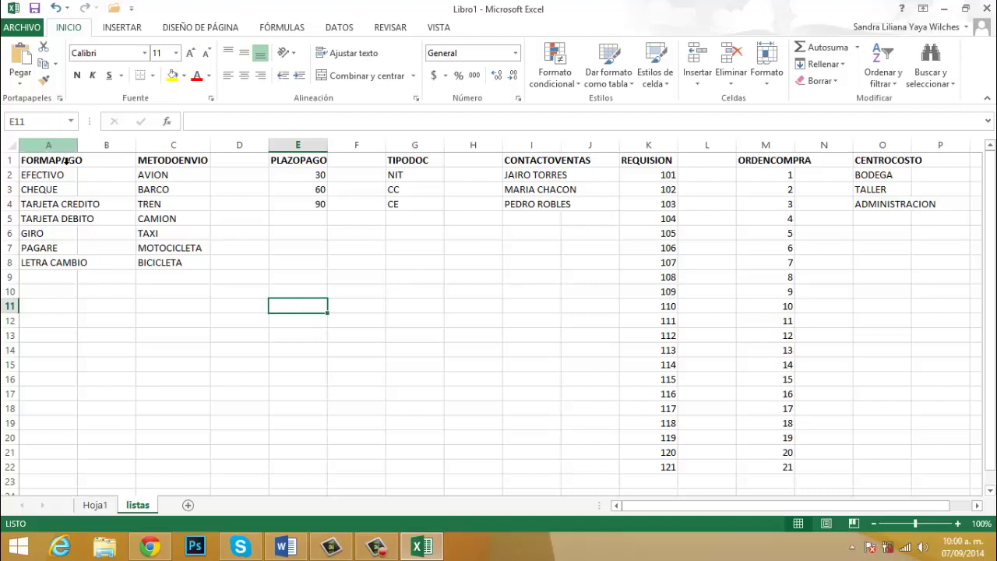
drag(55, 178, 61, 271)
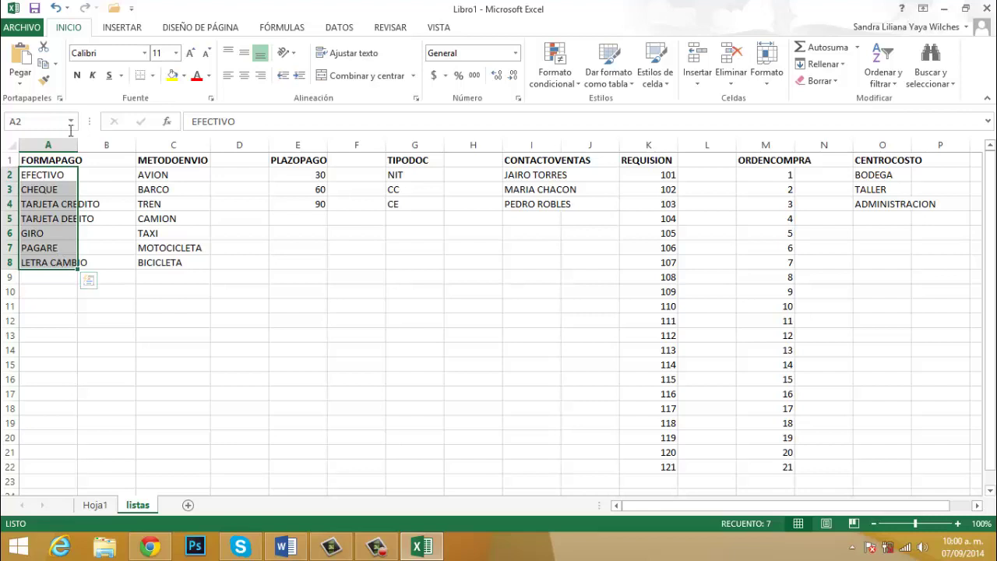
- Name the payment methods A2:A8 FORMAPAGO and verify it in the Name Box
click(278, 31)
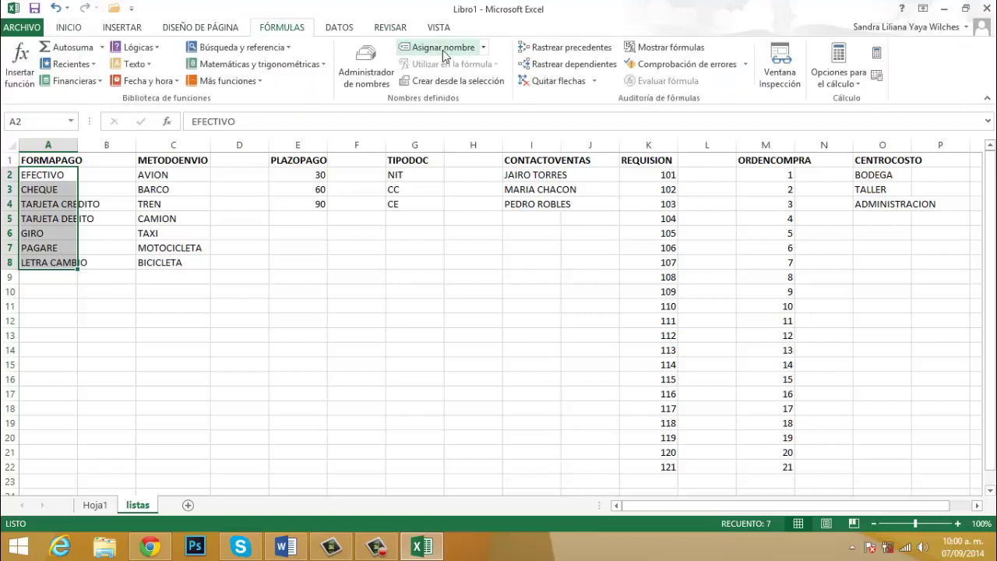
click(484, 48)
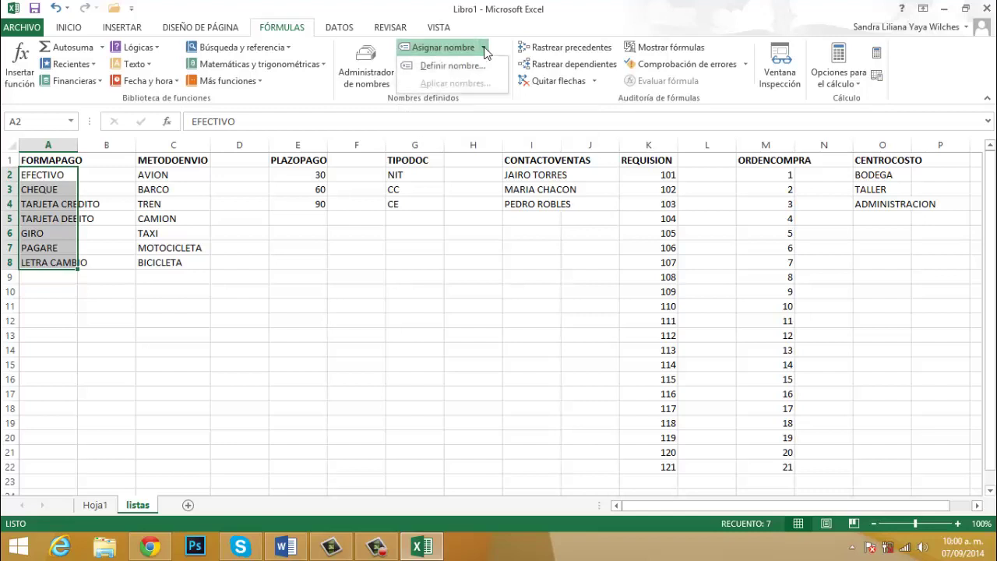
click(455, 67)
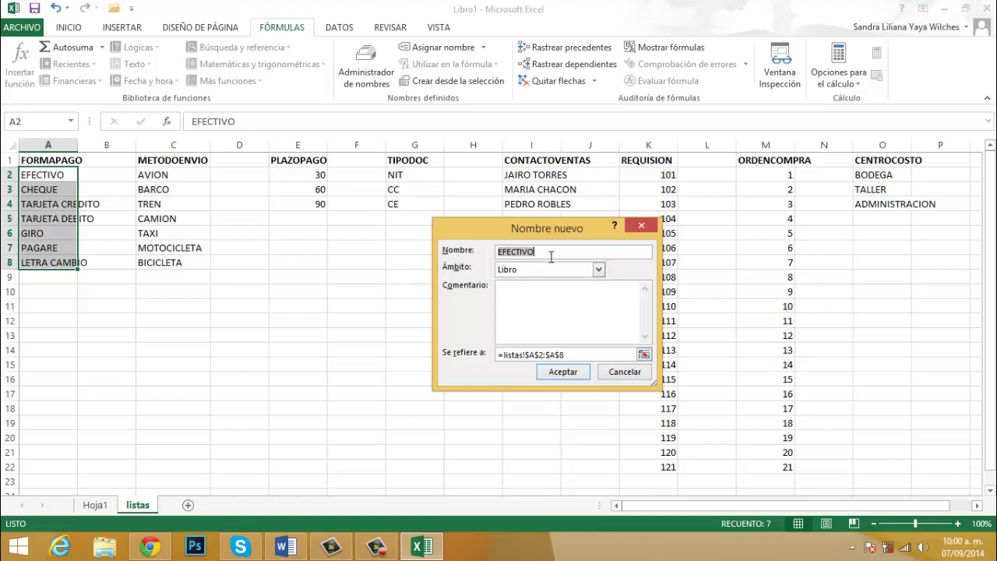
text(FORMAPAGO)
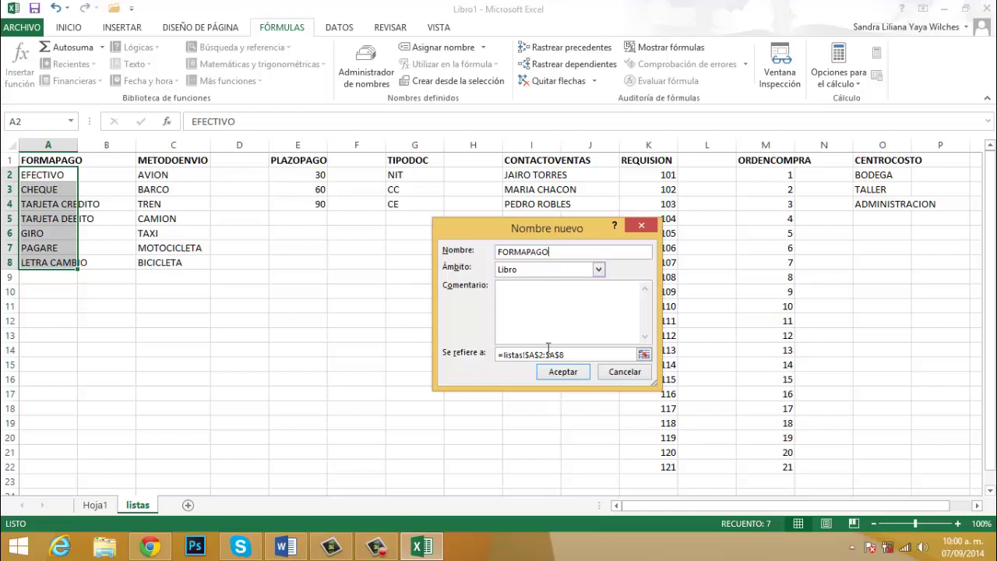
click(563, 372)
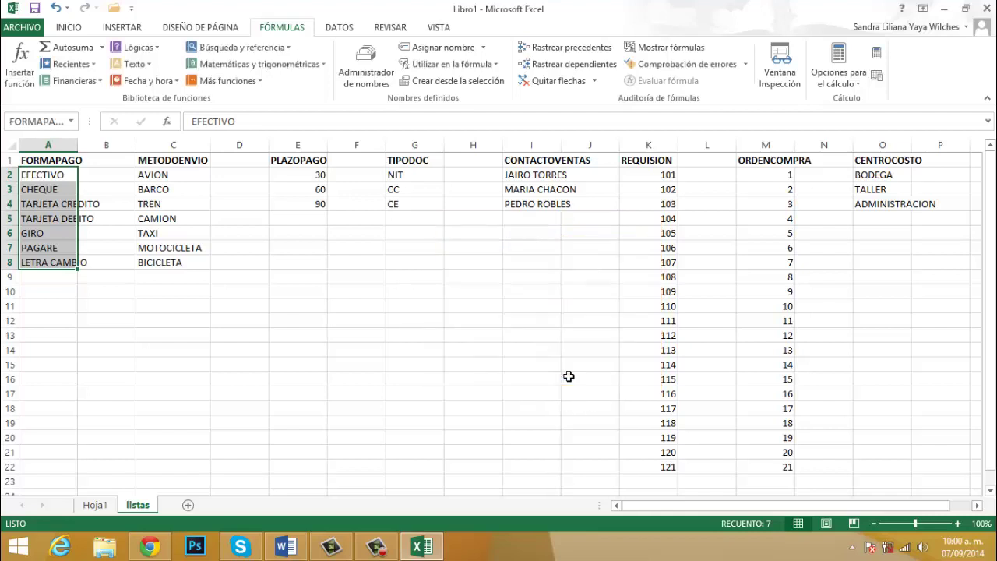
click(89, 349)
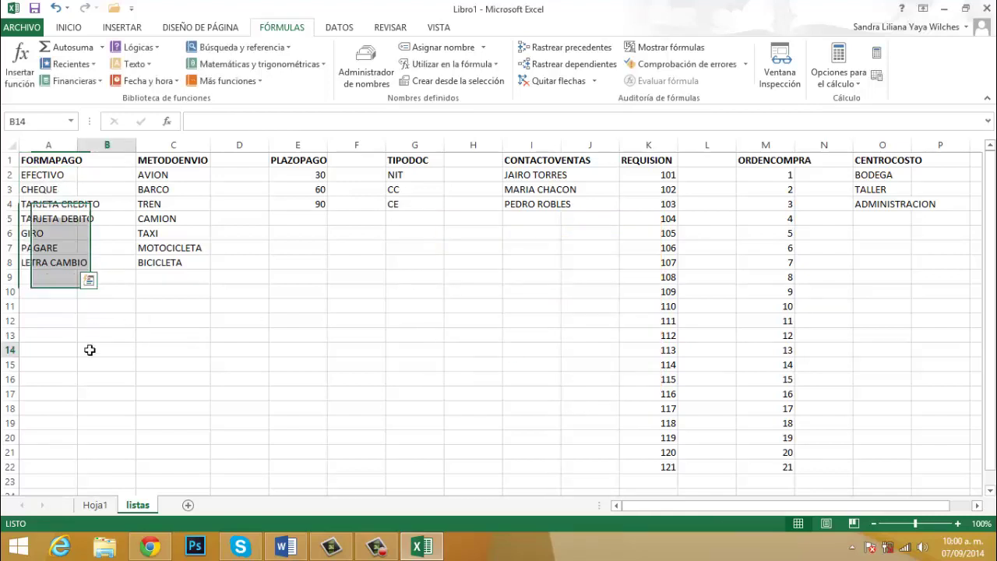
click(71, 121)
click(23, 141)
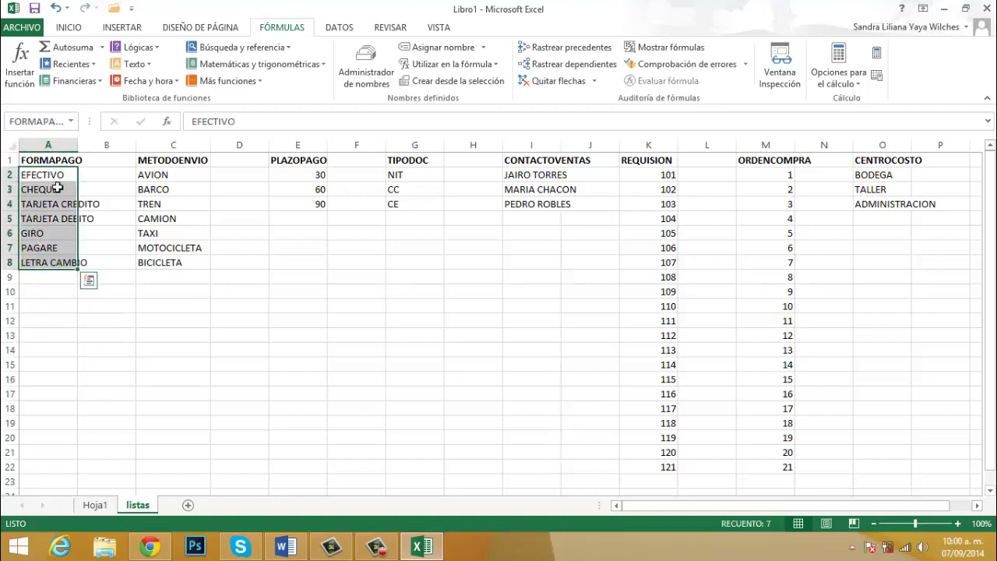
click(218, 324)
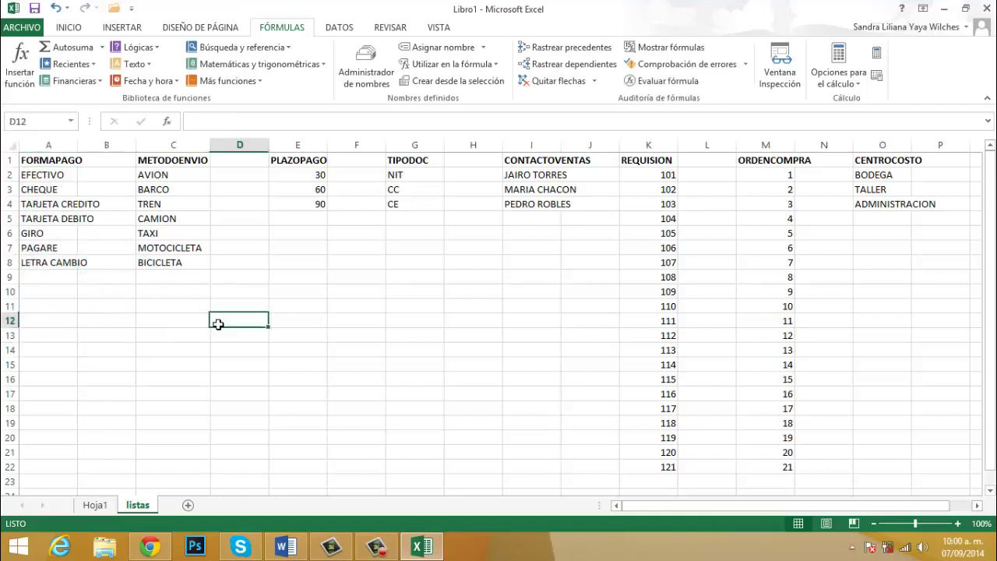
- Name the ship methods C2:C8 METODOENVIO and verify it in the Name Box
click(165, 180)
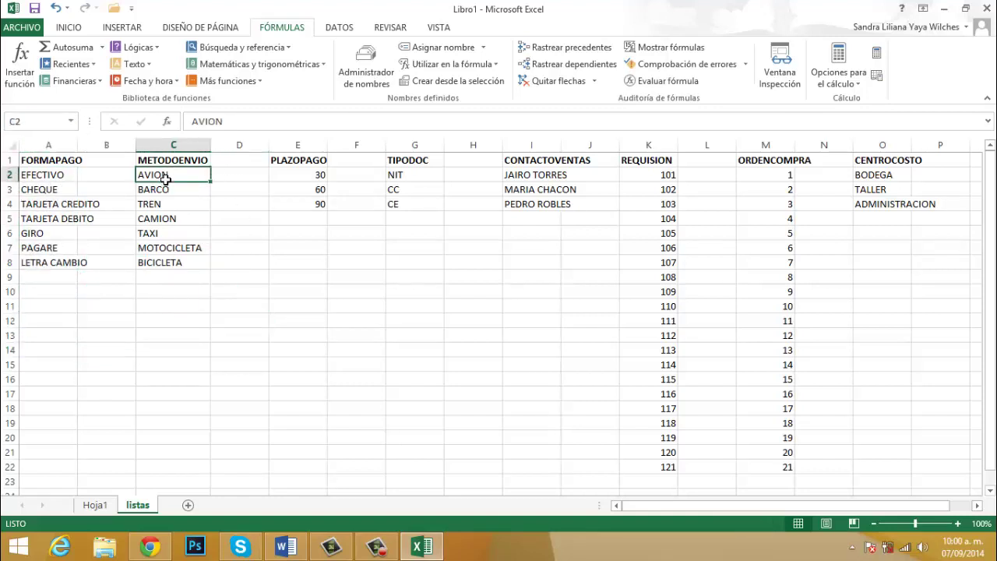
drag(165, 179, 160, 268)
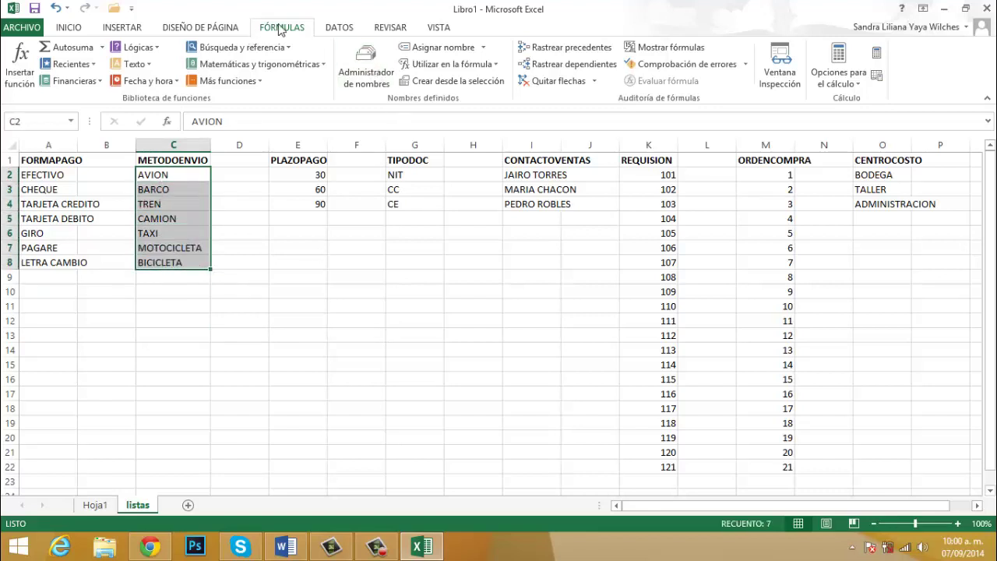
click(483, 48)
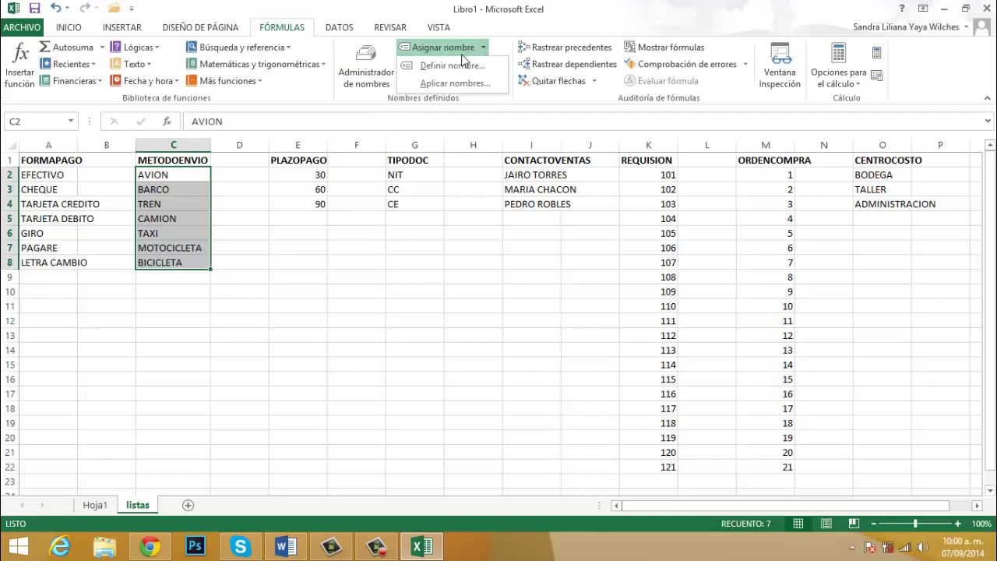
click(452, 66)
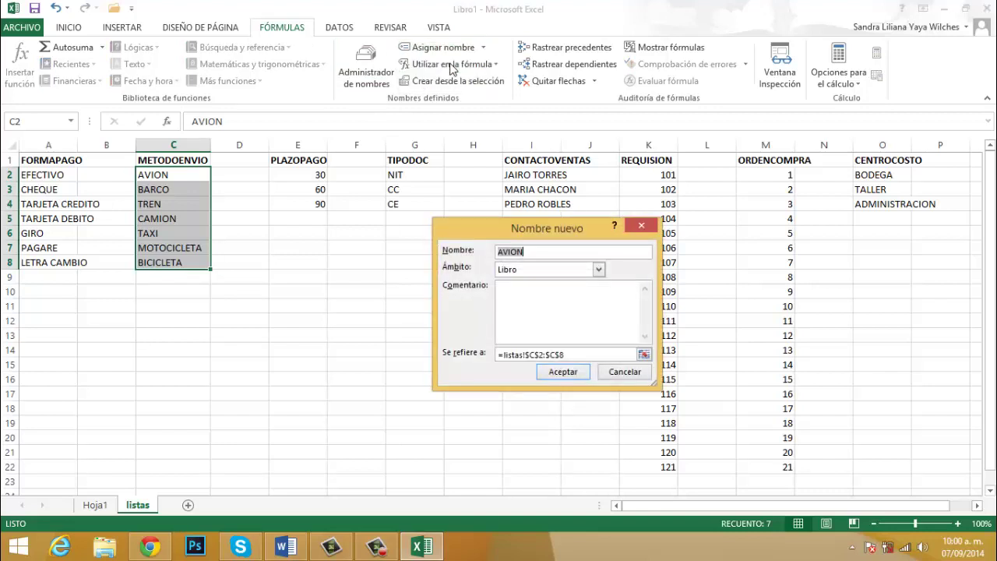
text(MEOTODEN)
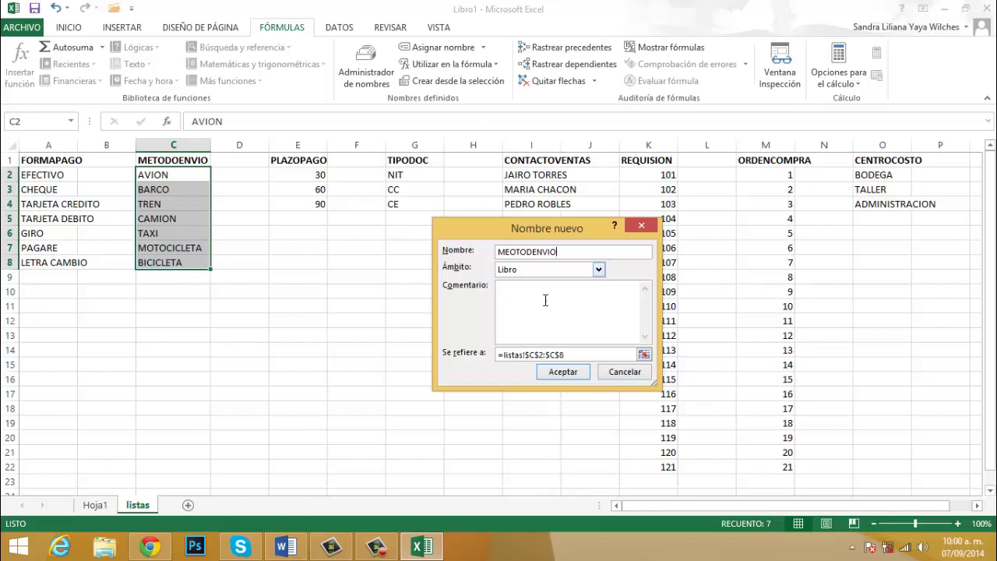
drag(578, 259, 500, 253)
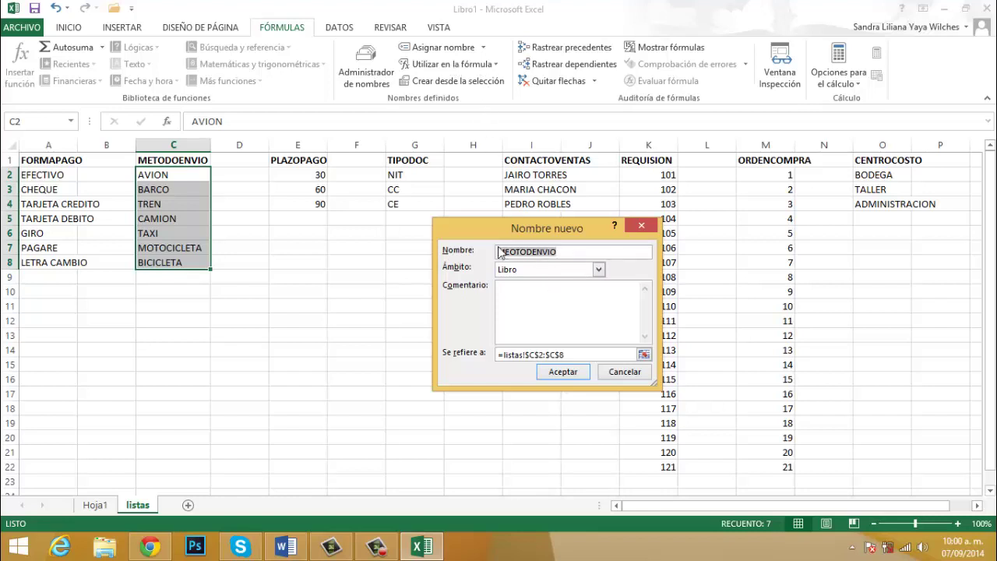
text(ME)
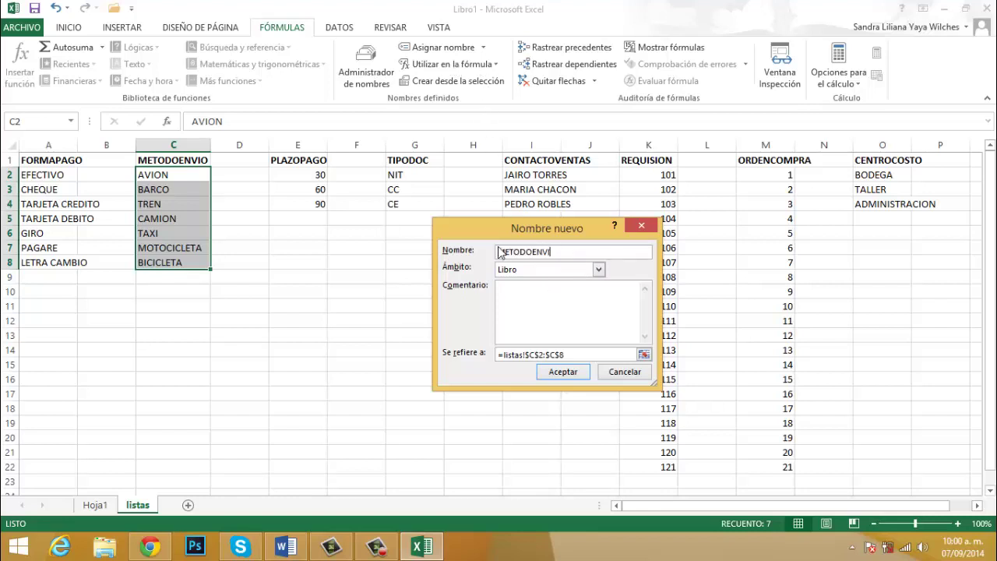
click(564, 374)
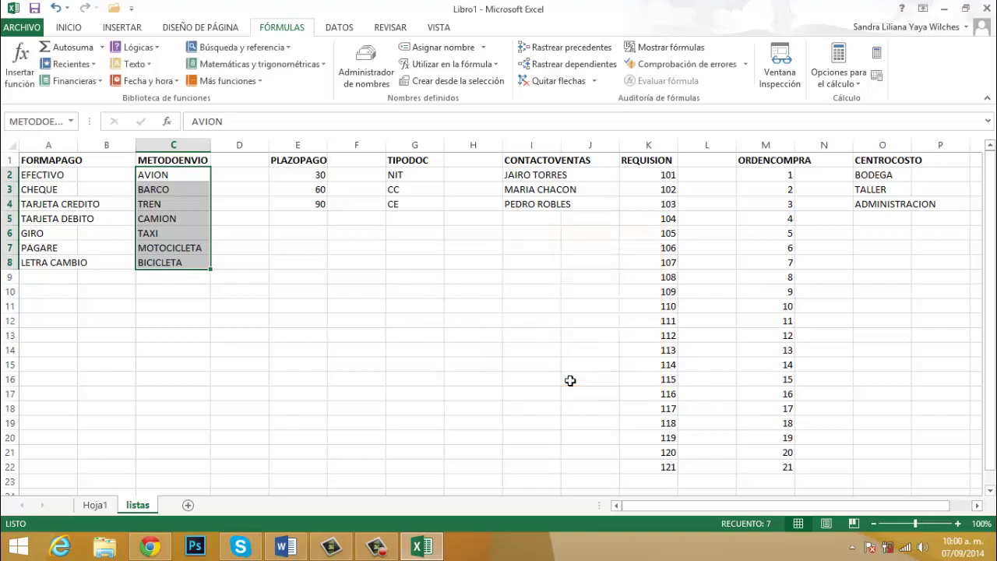
click(298, 268)
click(71, 121)
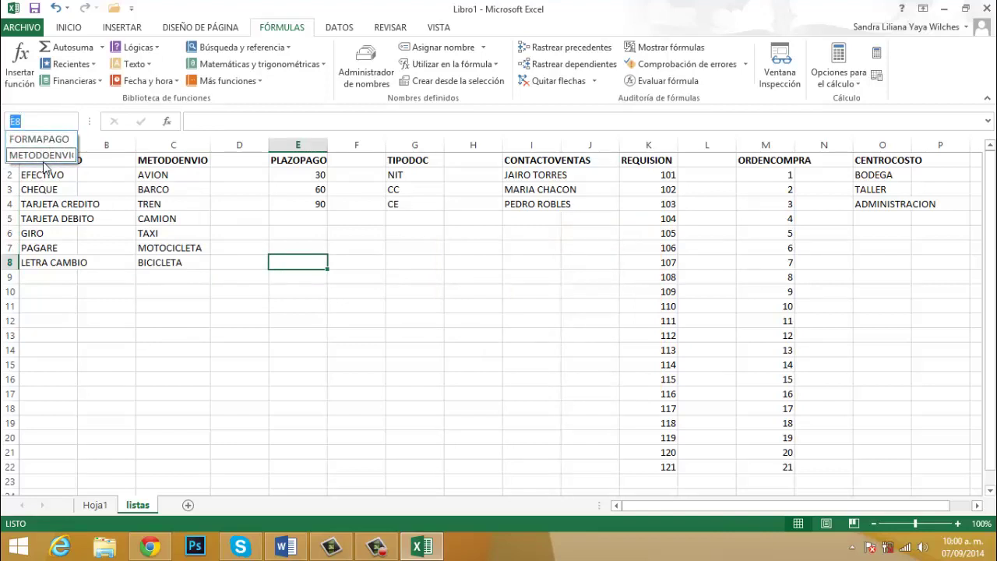
click(42, 155)
click(254, 234)
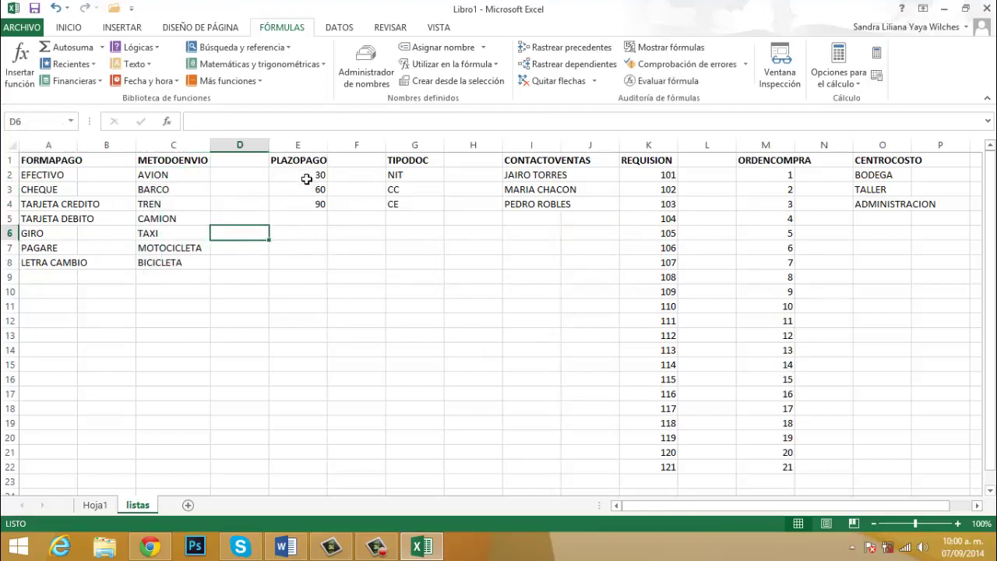
drag(302, 179, 297, 208)
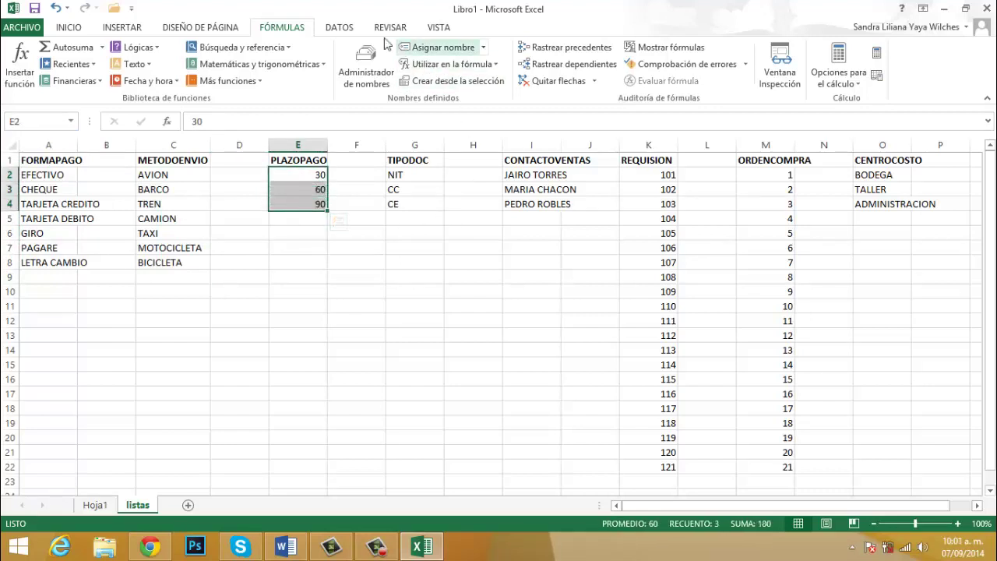
- Name the payment terms E2:E4 PLAZOPAGO and the document types G2:G4 TIPODOC
click(483, 49)
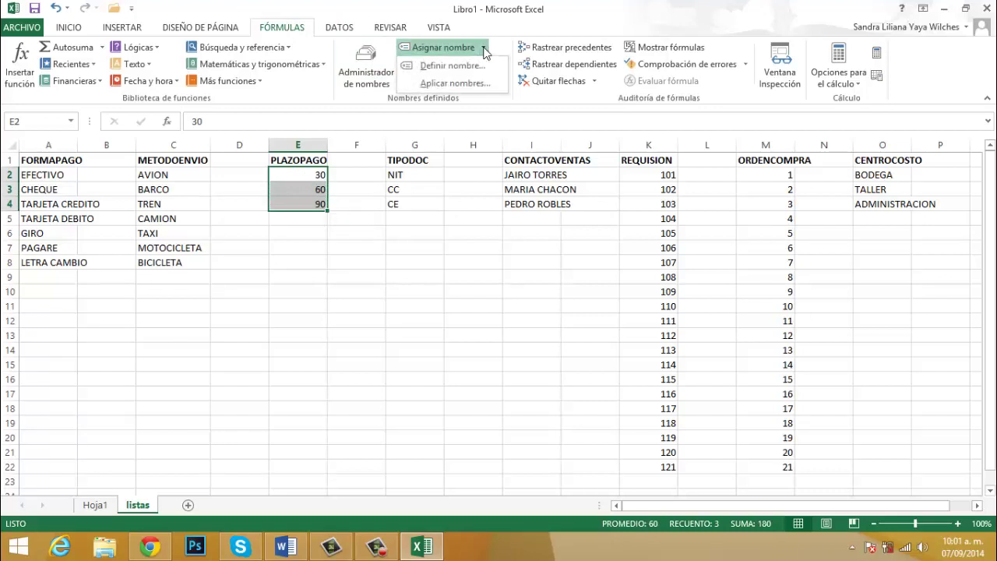
click(449, 66)
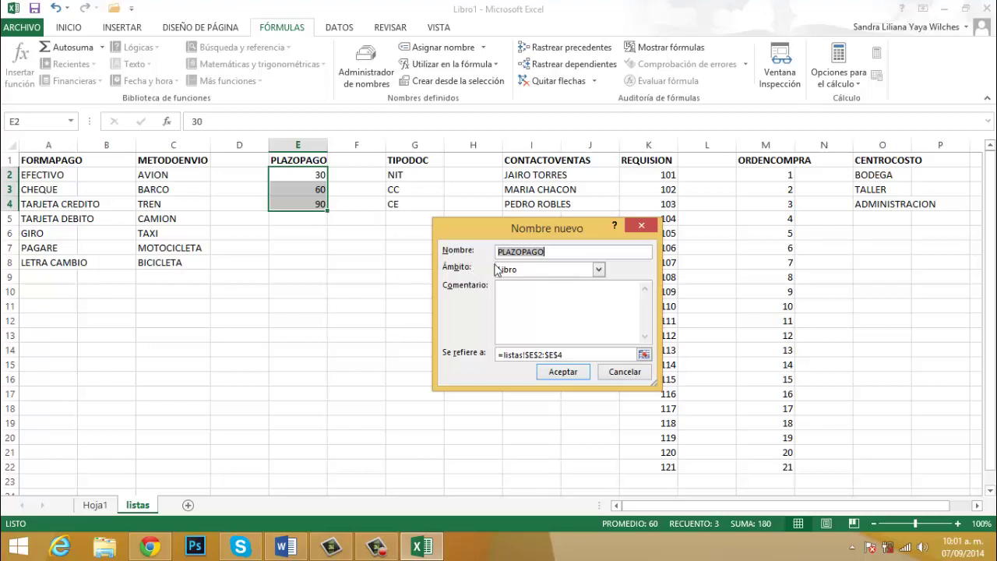
click(565, 374)
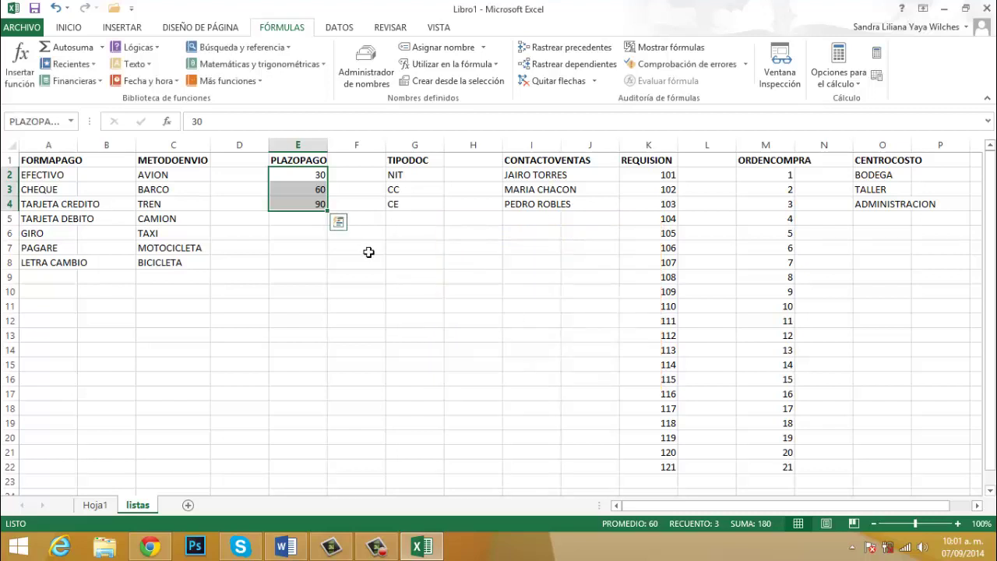
click(407, 177)
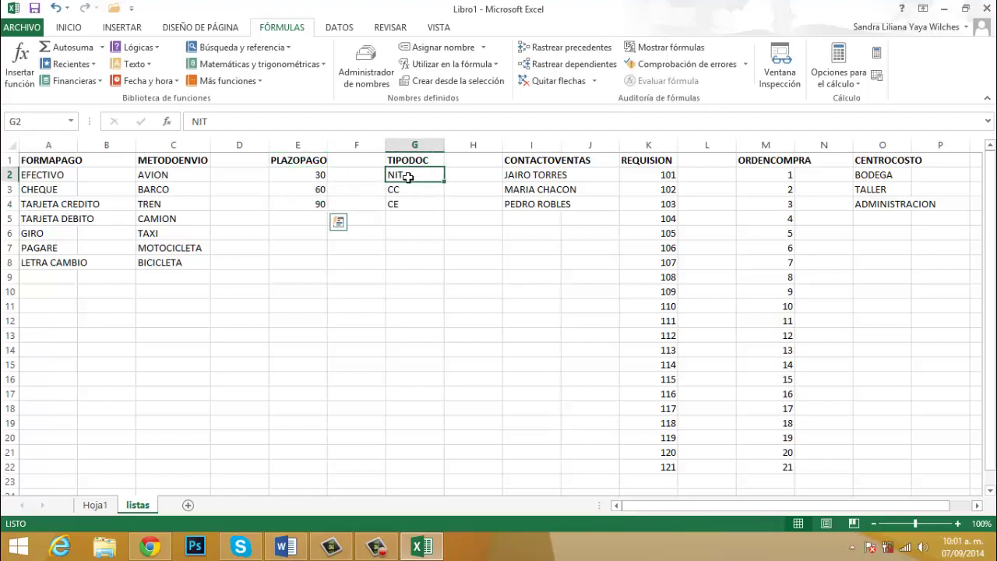
drag(407, 177, 411, 212)
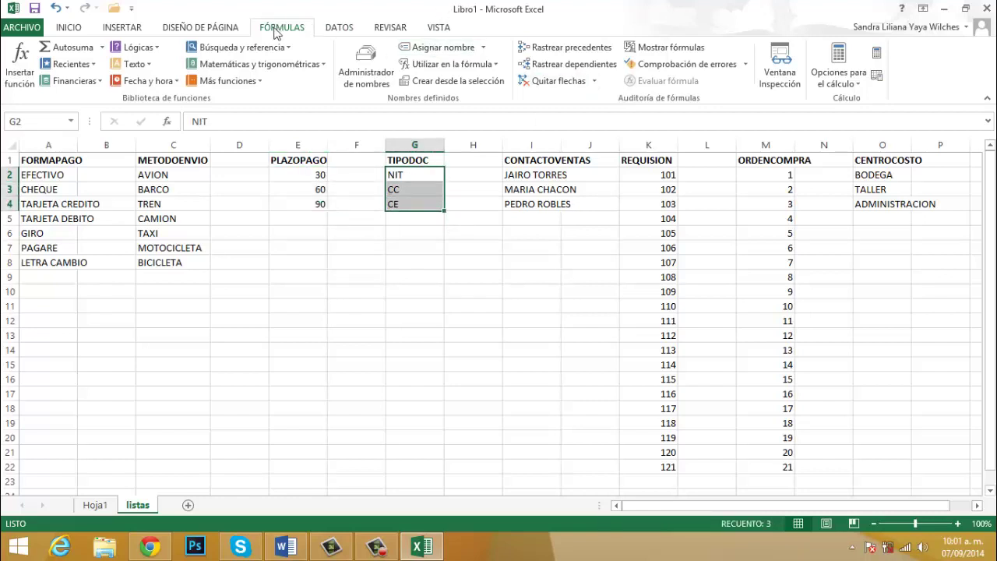
click(484, 49)
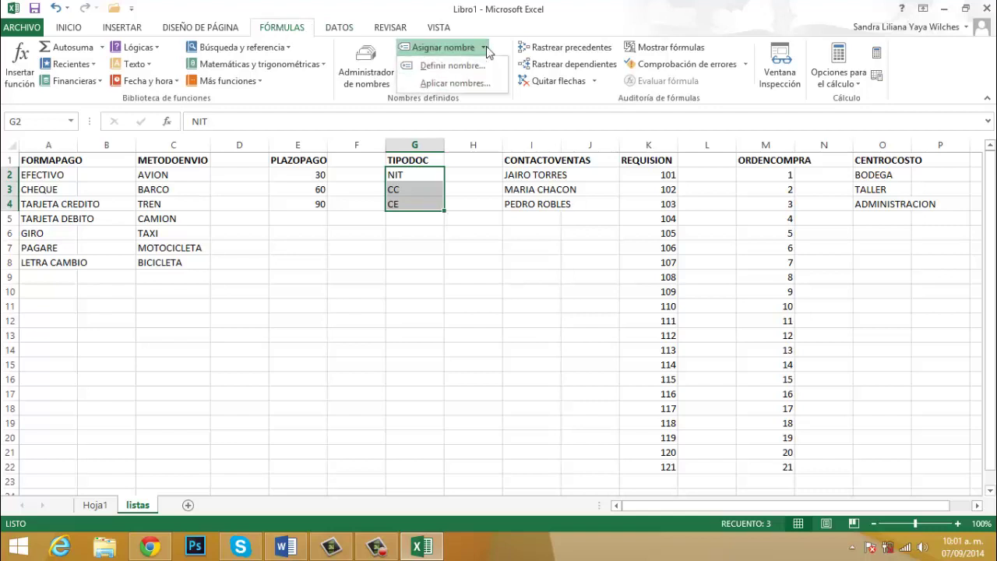
click(452, 65)
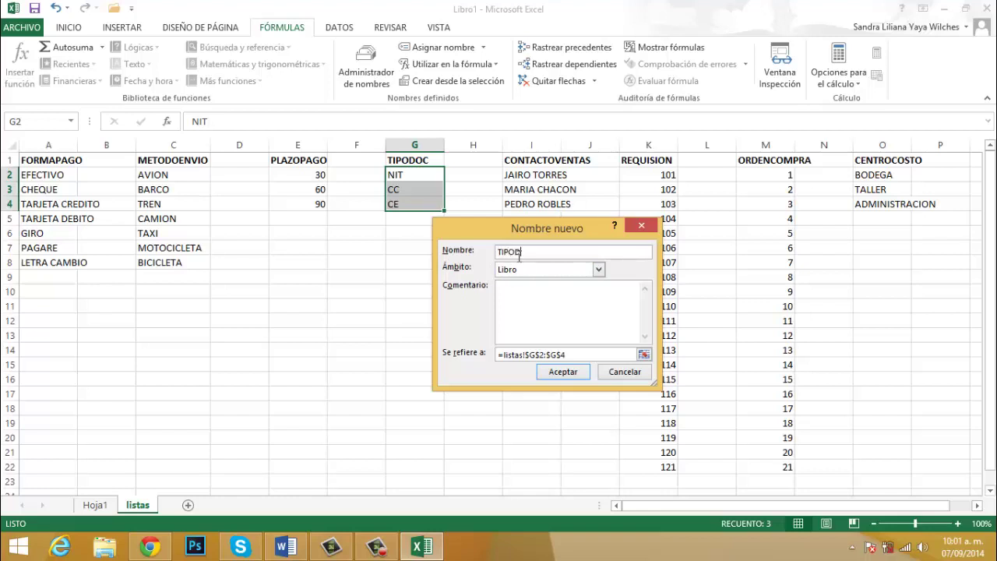
click(563, 372)
click(498, 269)
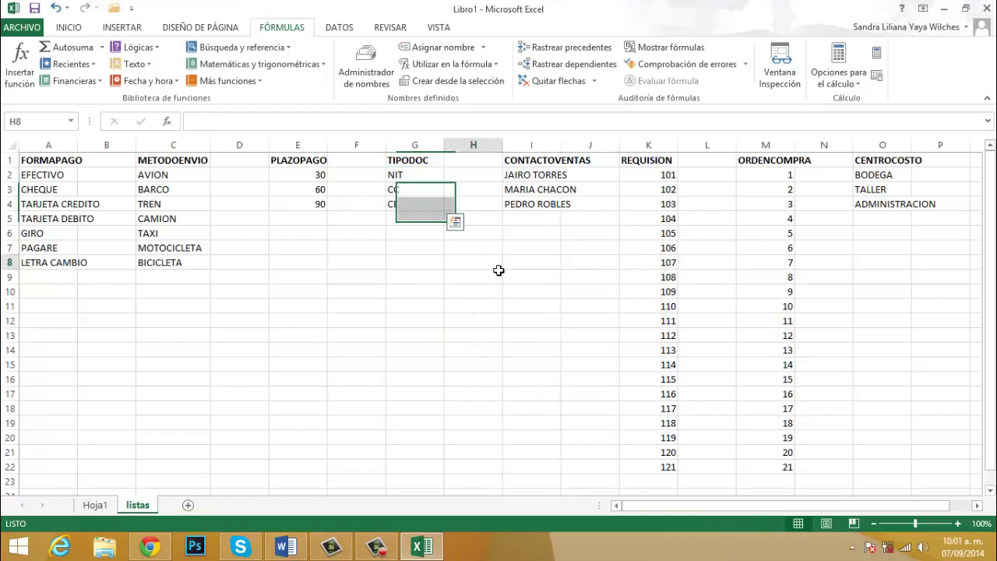
- Name the sales contacts I2:I4 CONTACTOVENTAS
click(538, 164)
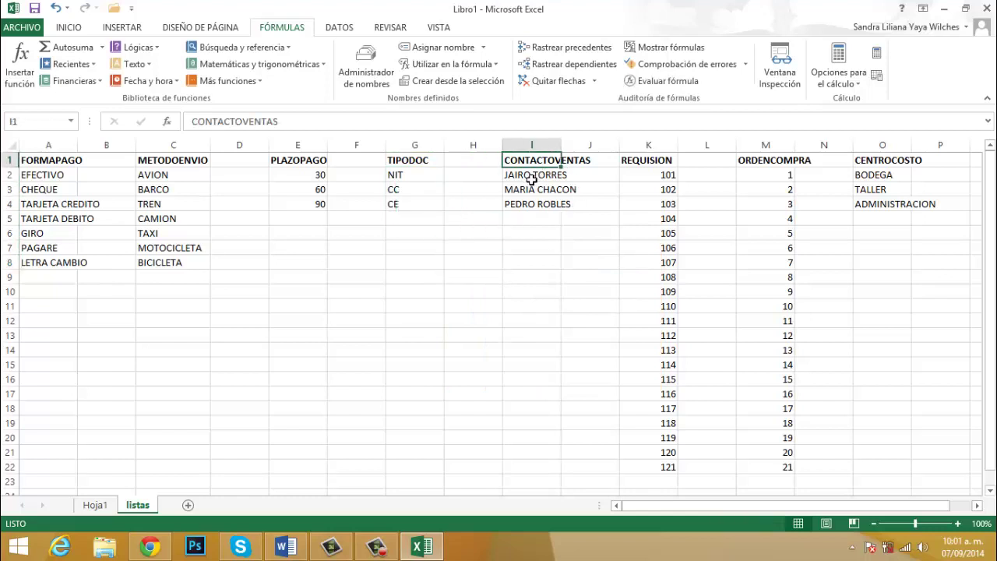
drag(532, 178, 529, 204)
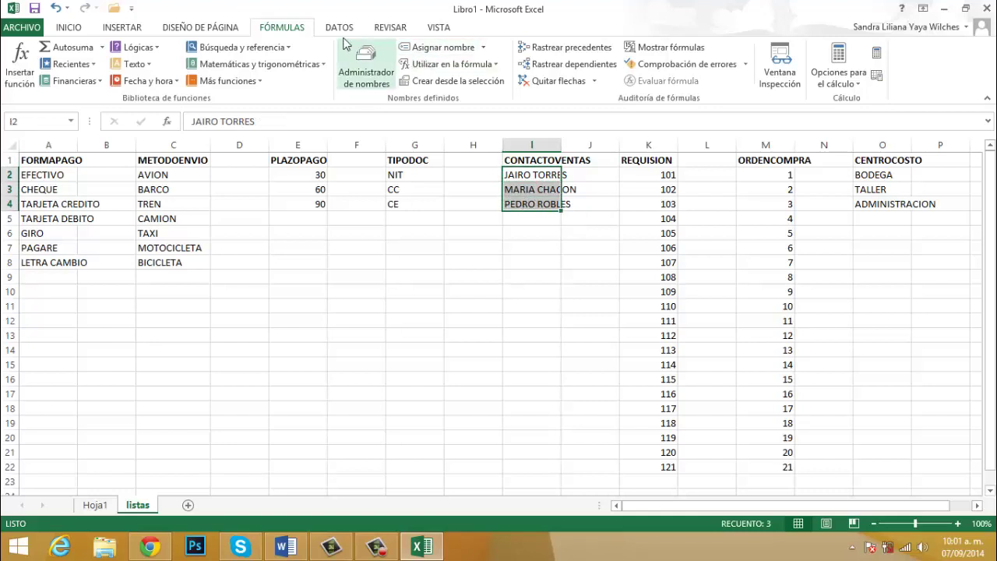
click(482, 48)
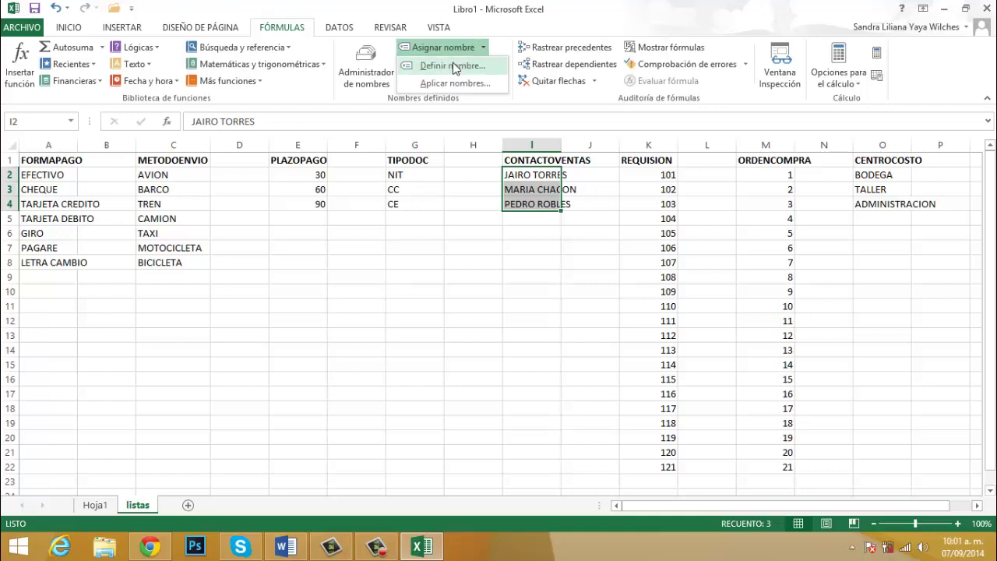
click(453, 65)
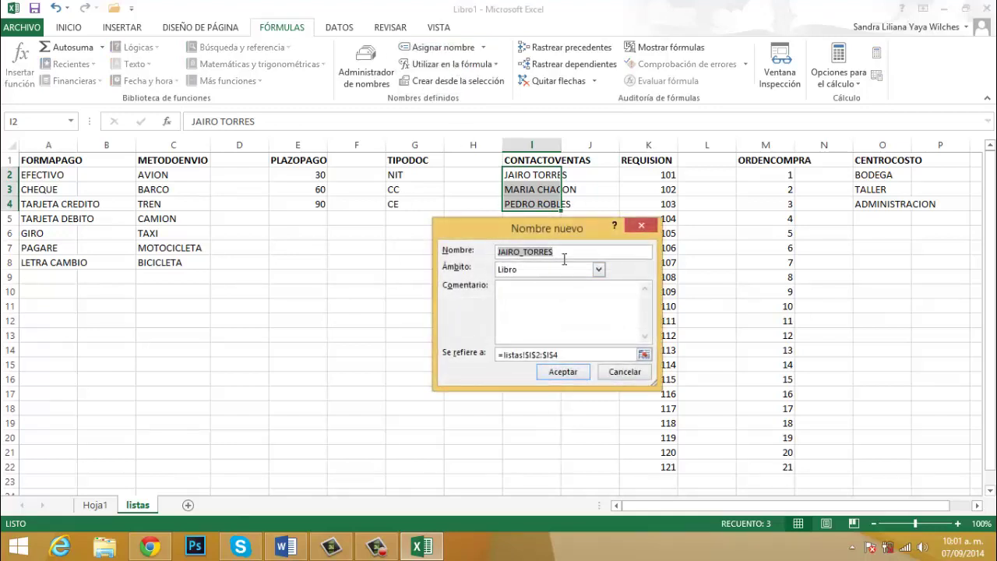
text(CONTACTOVENTAS)
click(563, 371)
click(584, 291)
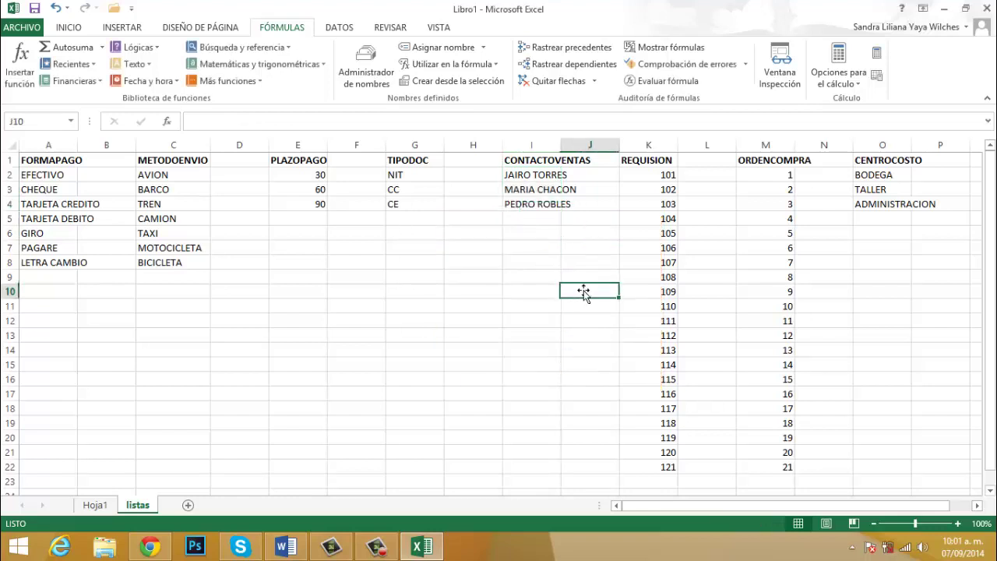
- Name K2:K22 REQUISION and M2:M22 ORDENCOMPRA
click(656, 178)
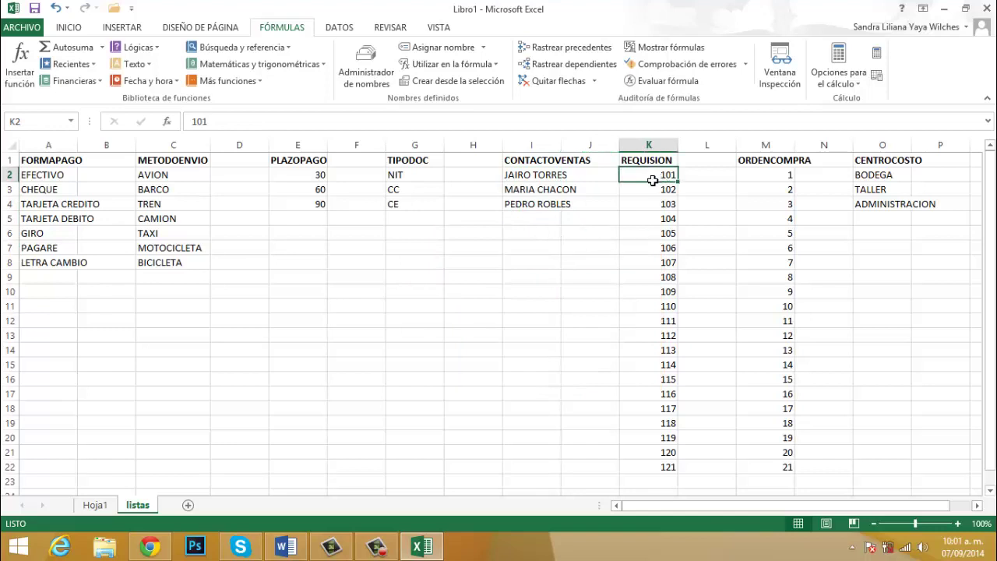
drag(652, 180, 646, 473)
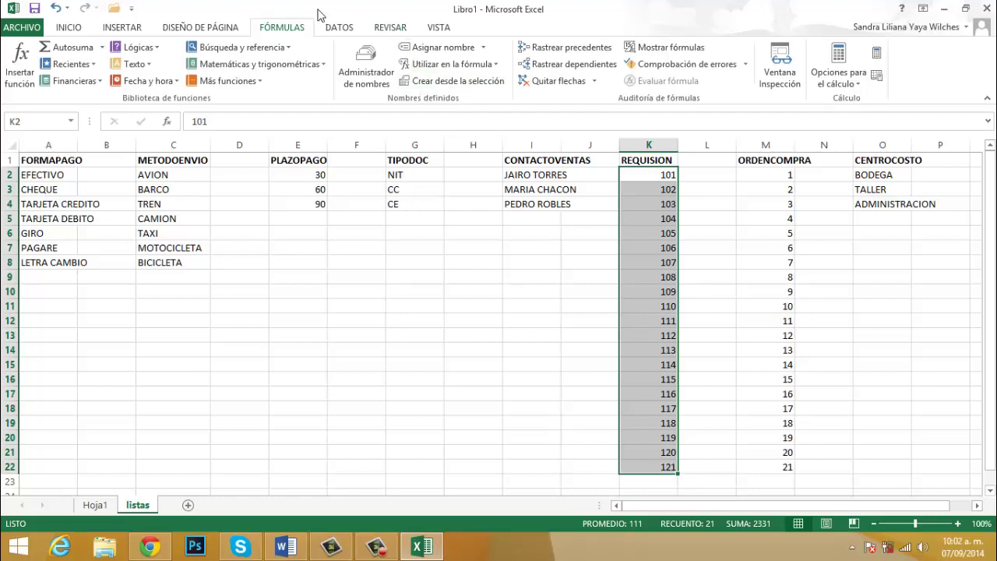
click(483, 46)
click(473, 66)
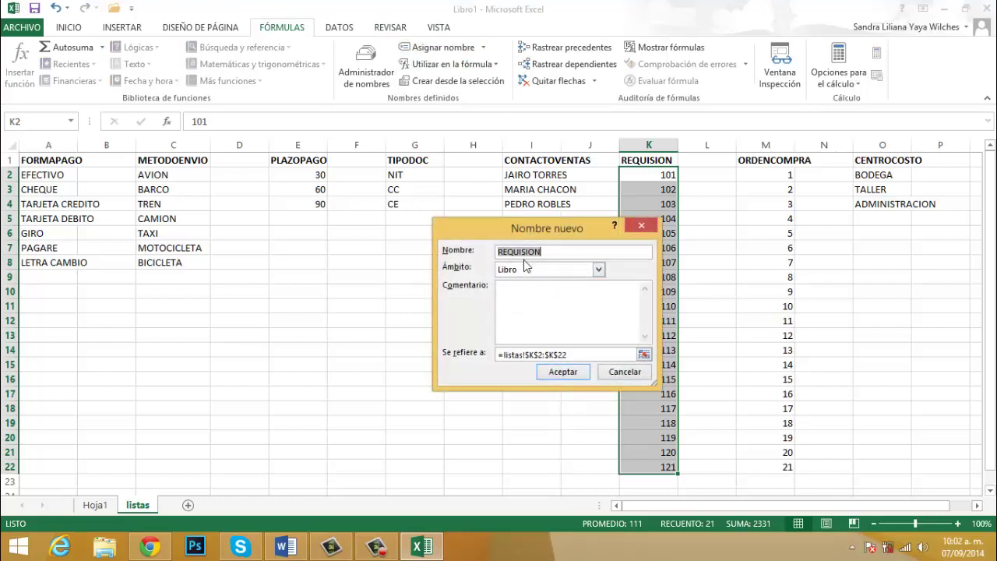
click(573, 373)
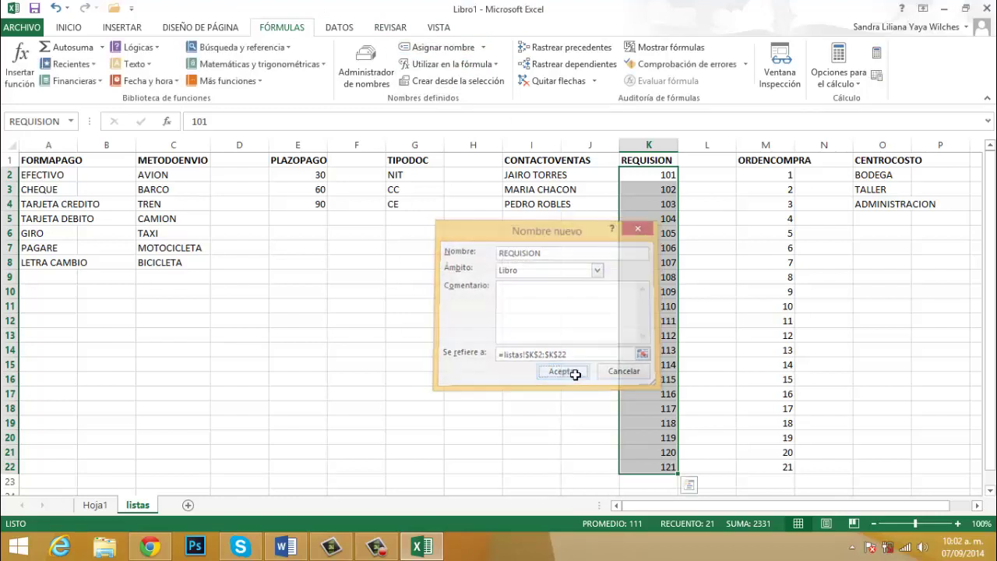
click(782, 180)
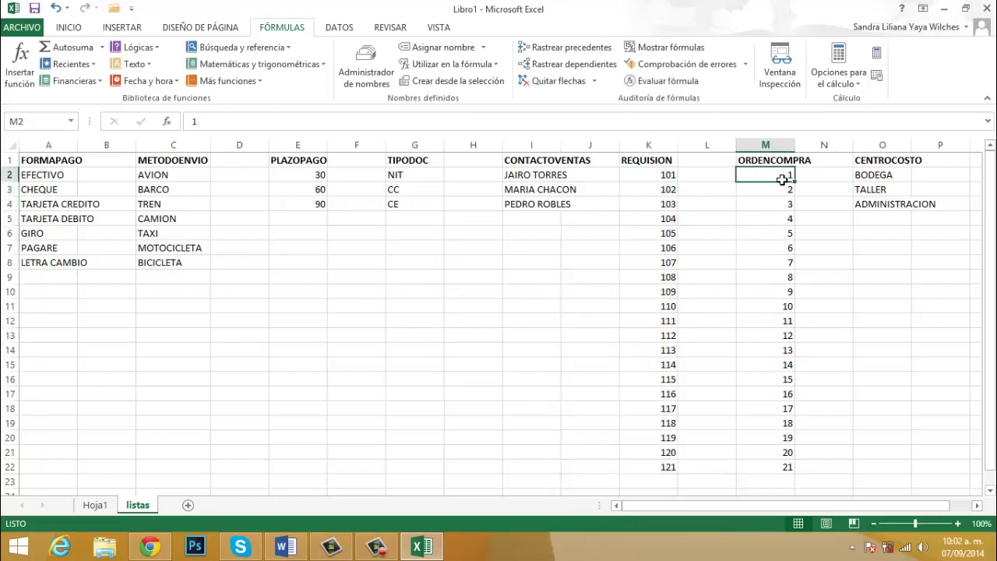
drag(782, 179, 771, 471)
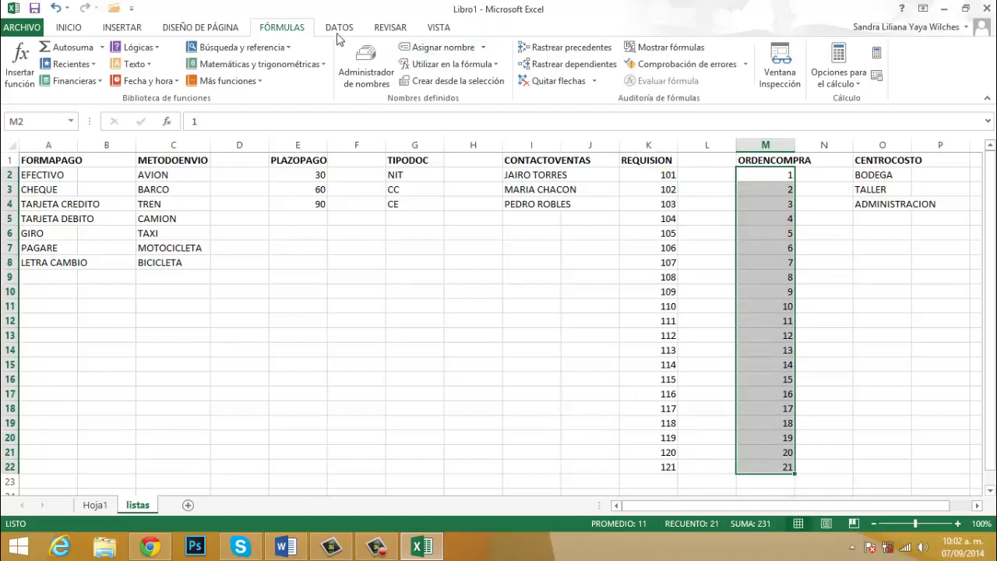
click(483, 49)
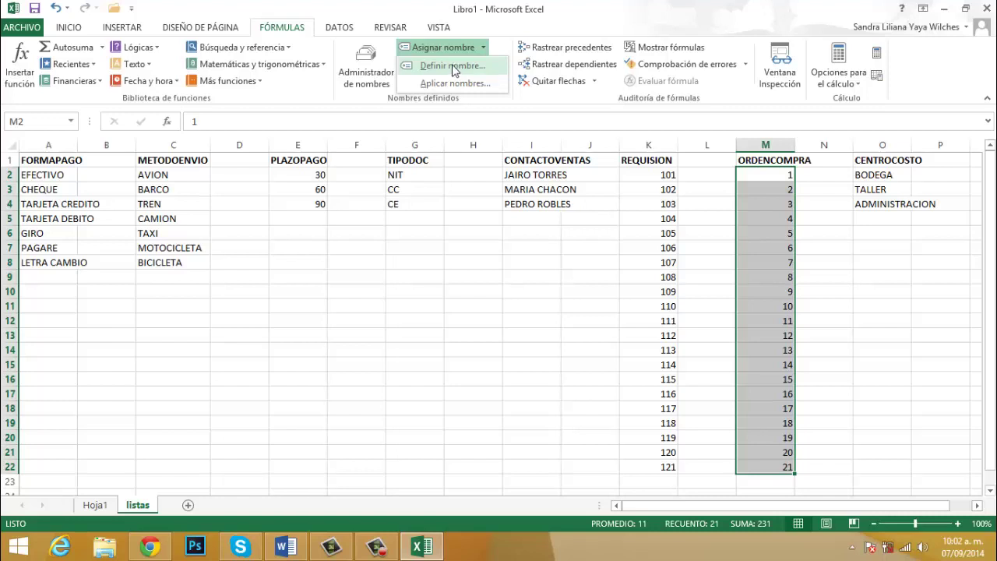
click(454, 67)
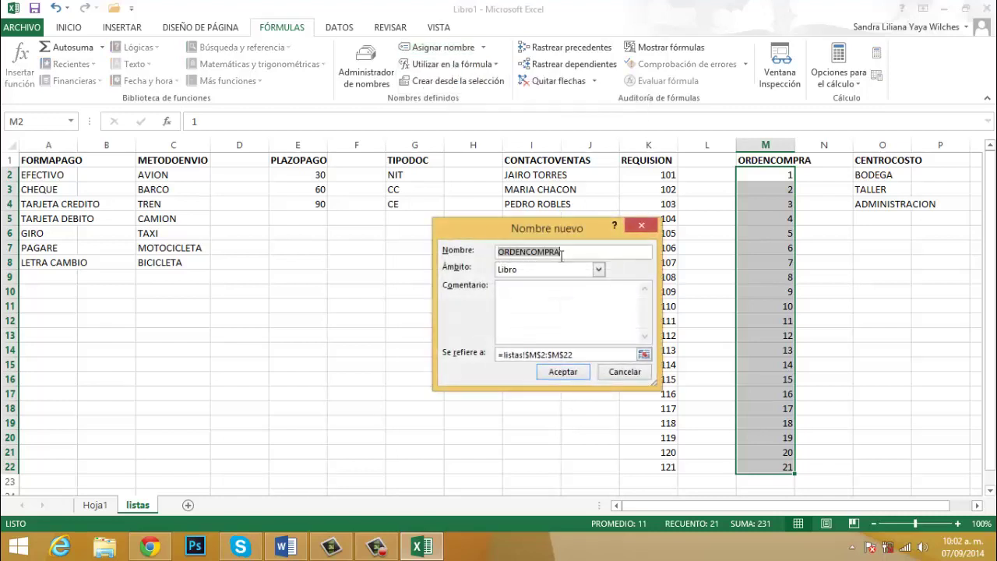
click(564, 372)
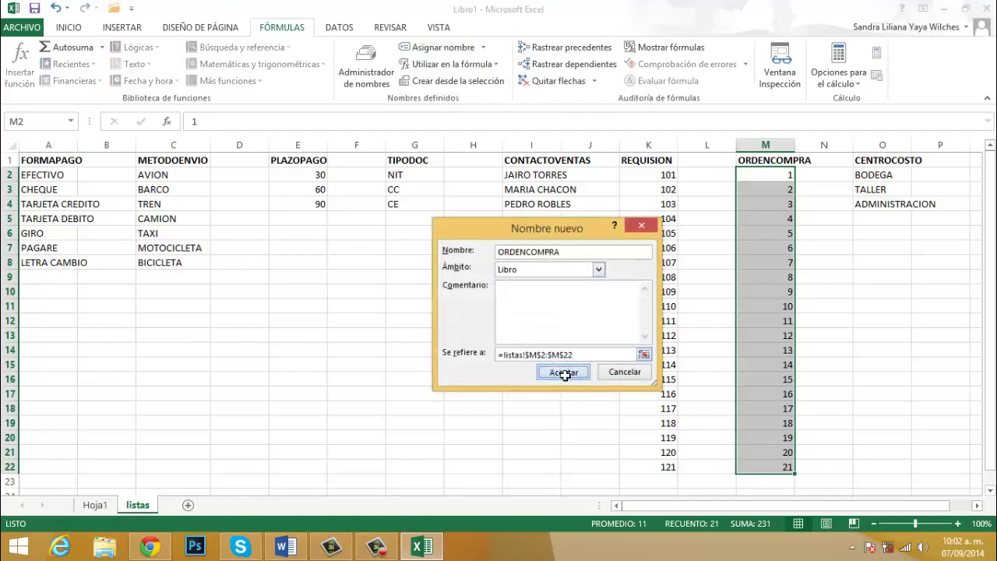
click(823, 323)
- Select the cost centres O2:O4 and begin naming them CENTROCOSTO
click(886, 178)
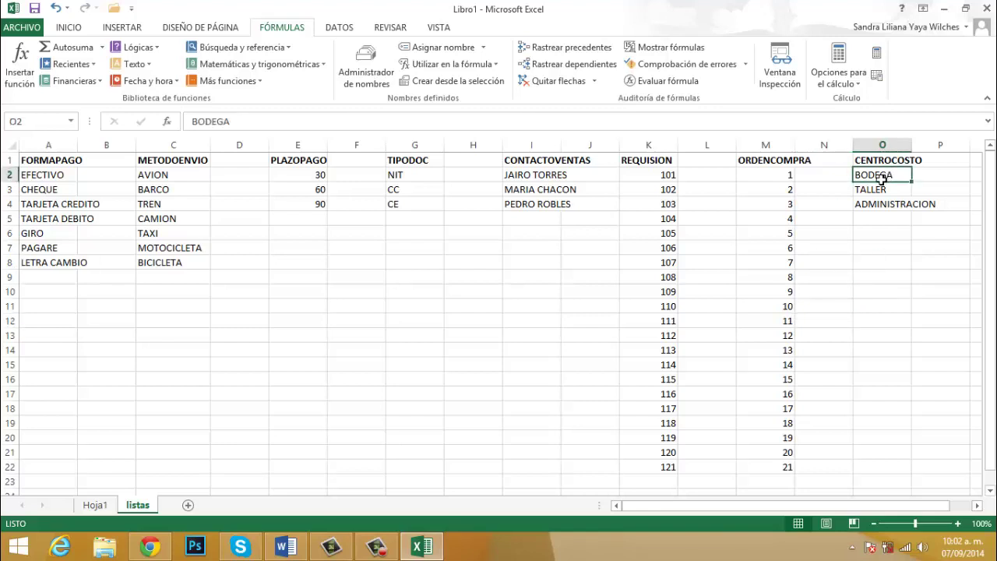
drag(883, 179, 880, 205)
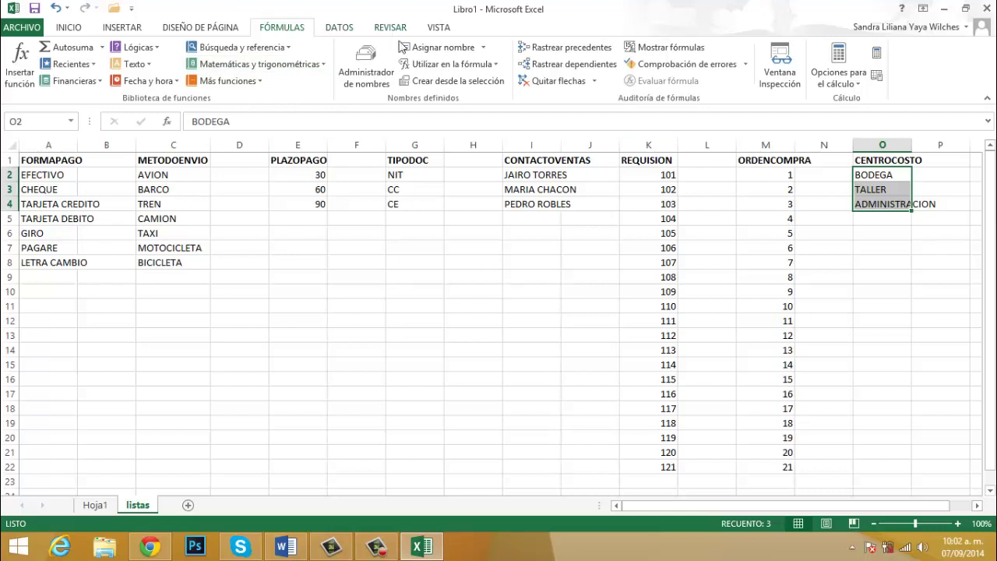
click(483, 48)
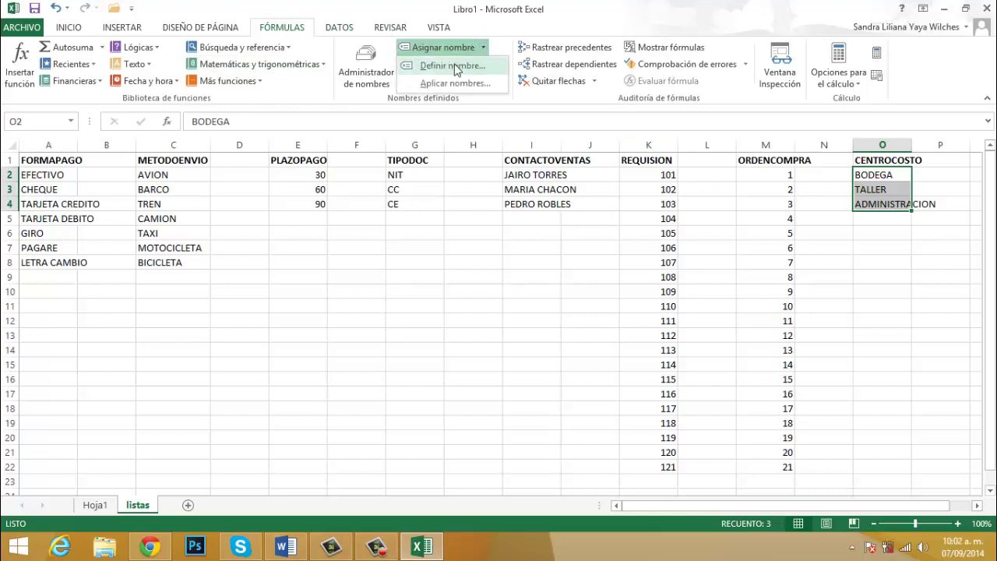
click(457, 67)
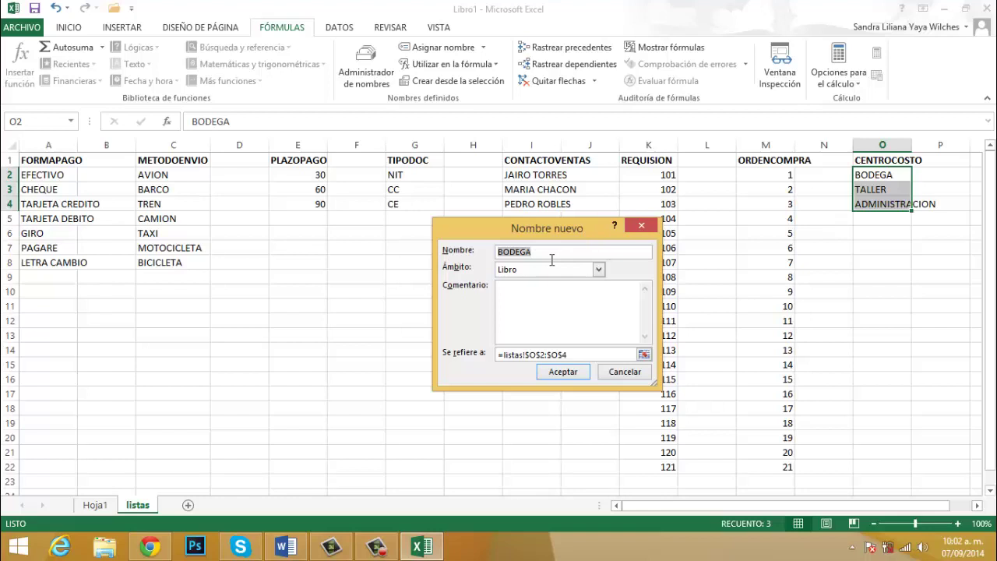
text(CENTROCOSTO)
- Finish the CENTROCOSTO name, review all defined names, and return to Hoja1
click(564, 371)
click(934, 328)
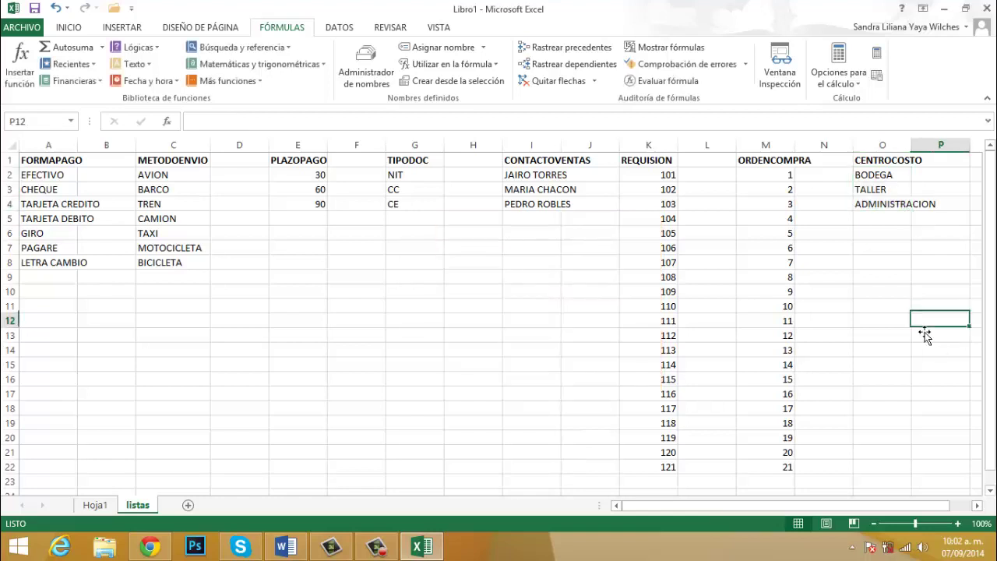
click(71, 121)
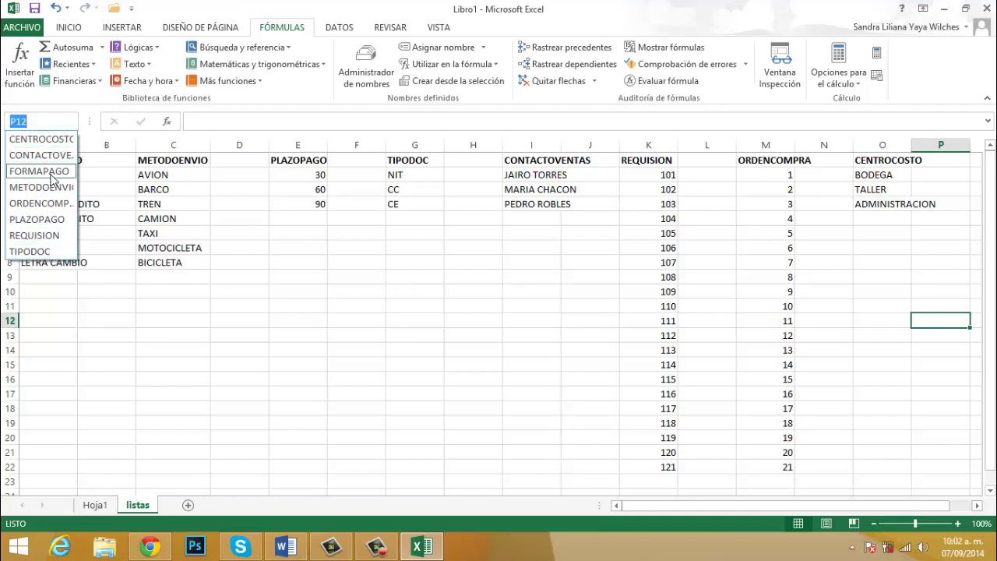
click(178, 332)
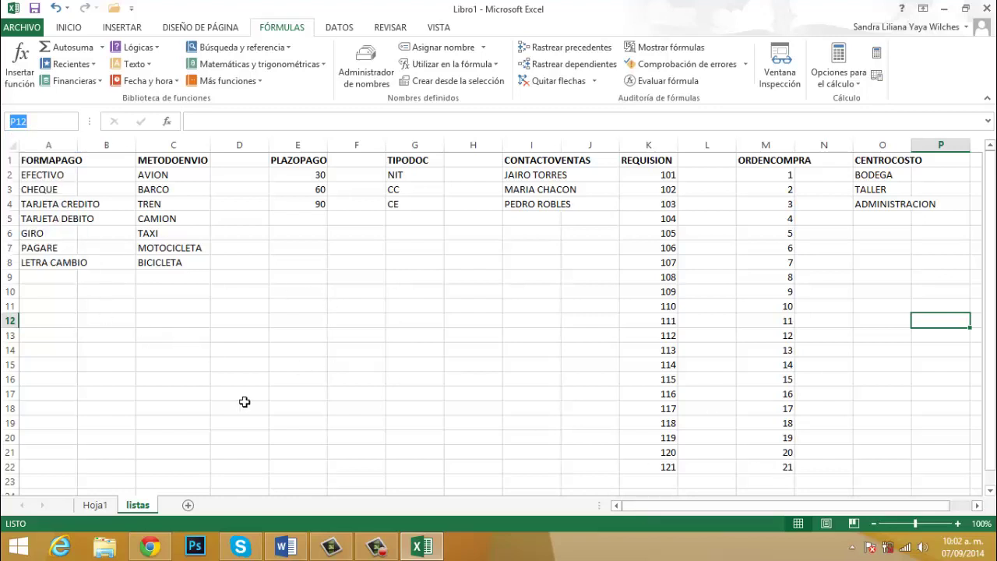
click(93, 506)
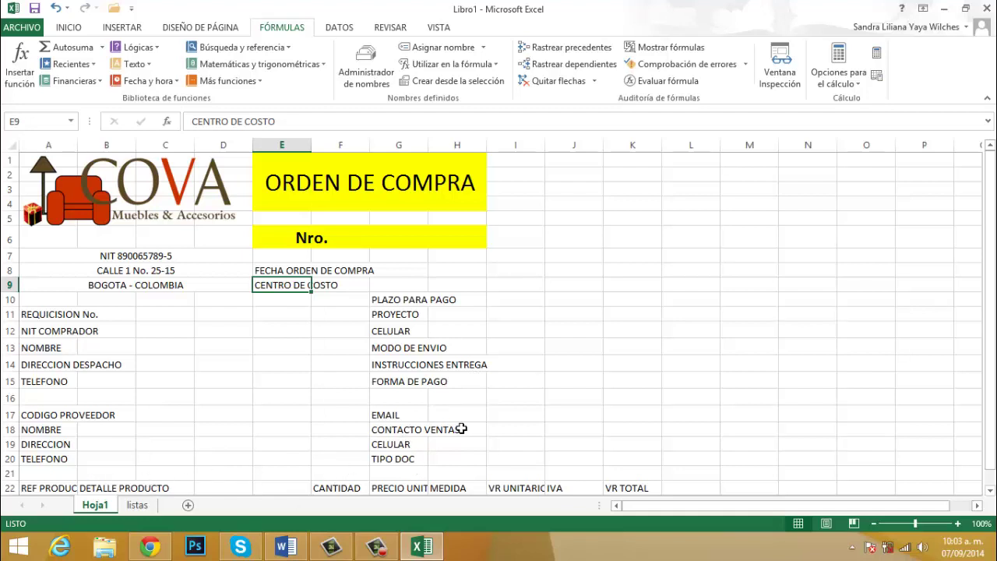
- Merge and centre J8:K8 beside FECHA ORDEN DE COMPRA
click(518, 332)
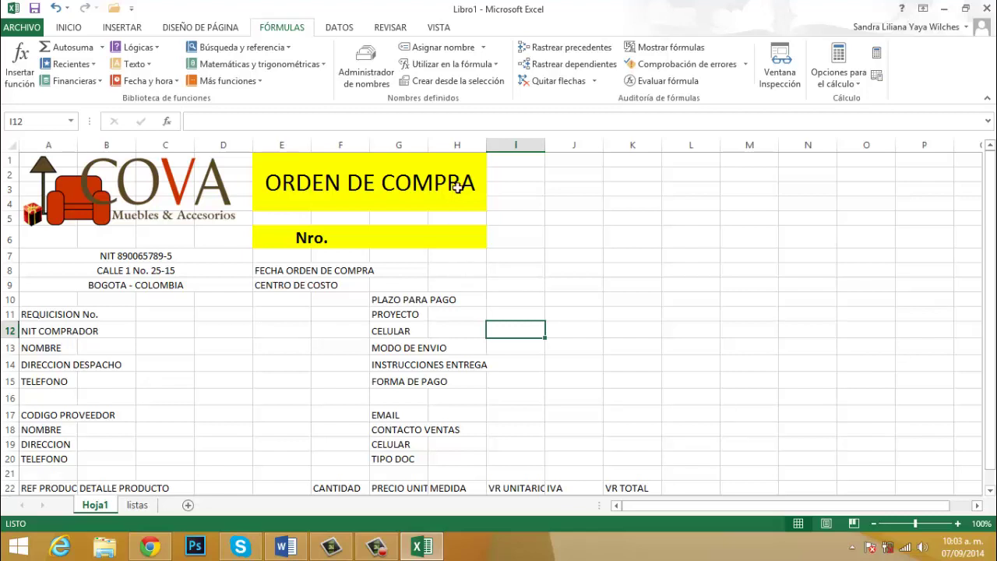
click(457, 278)
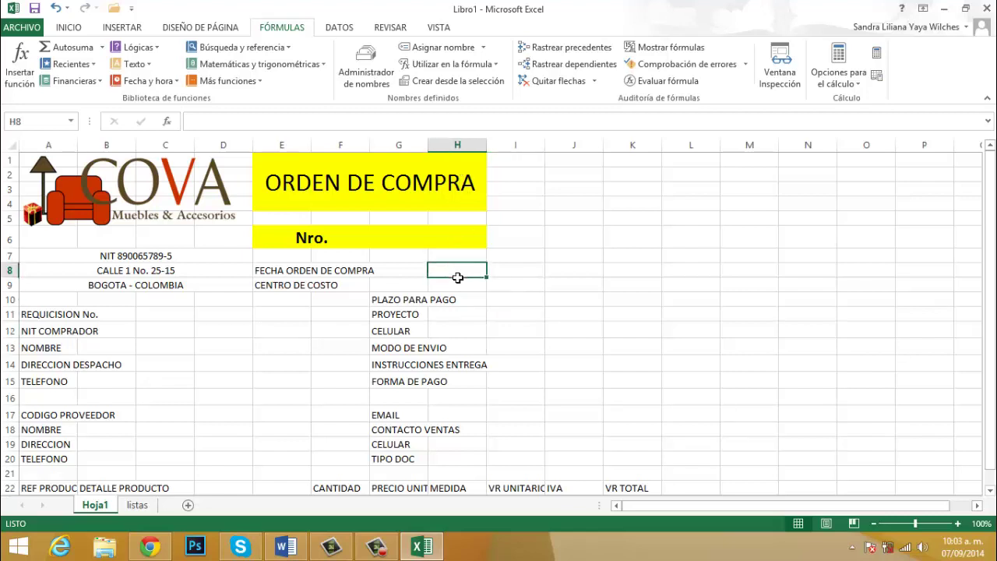
drag(458, 277, 628, 277)
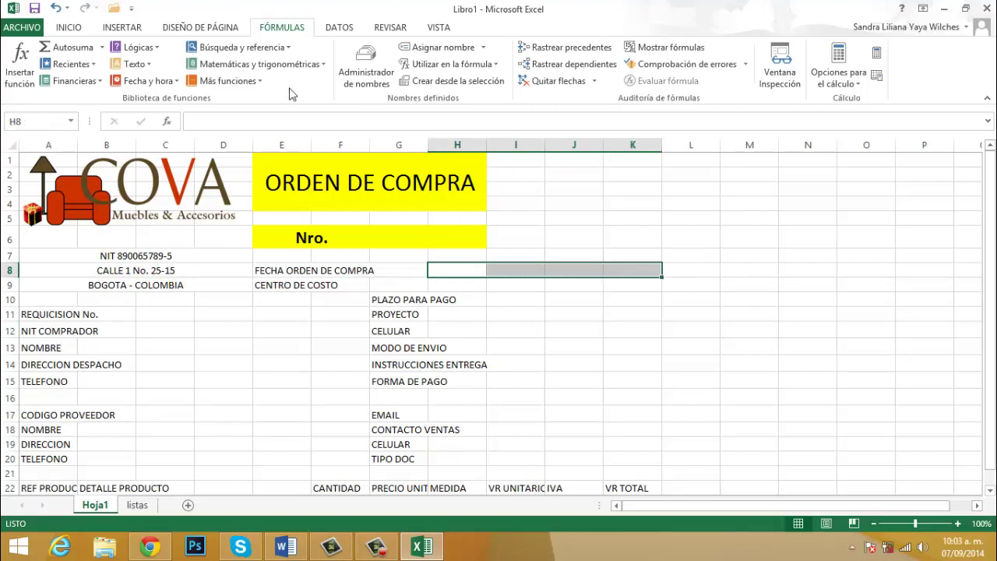
click(555, 314)
click(458, 272)
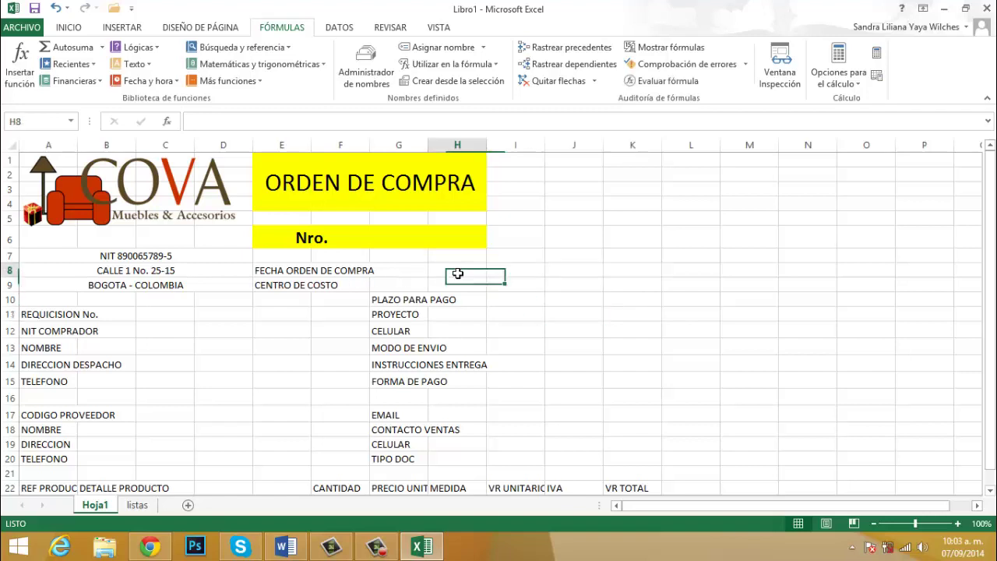
click(636, 276)
drag(636, 276, 590, 275)
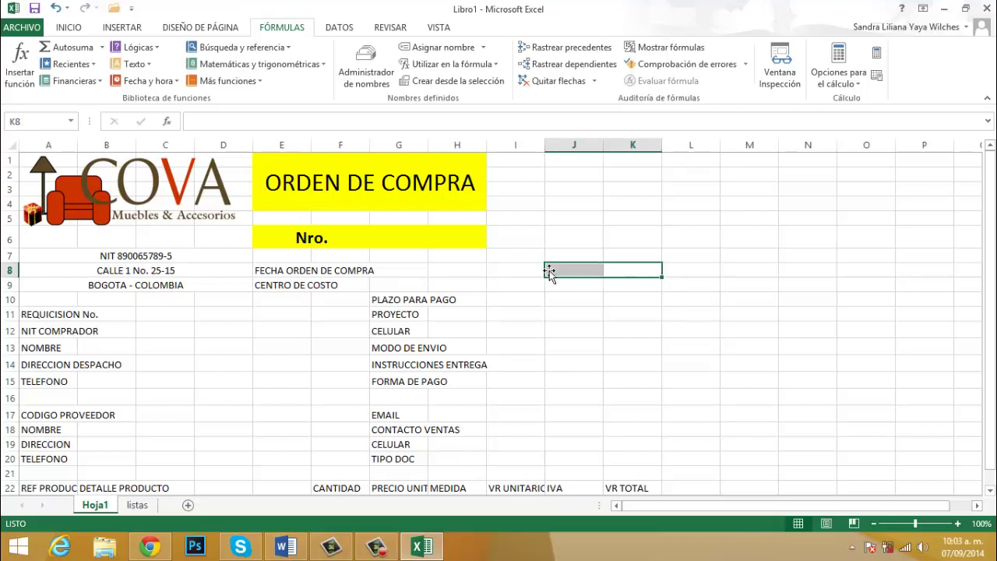
click(72, 28)
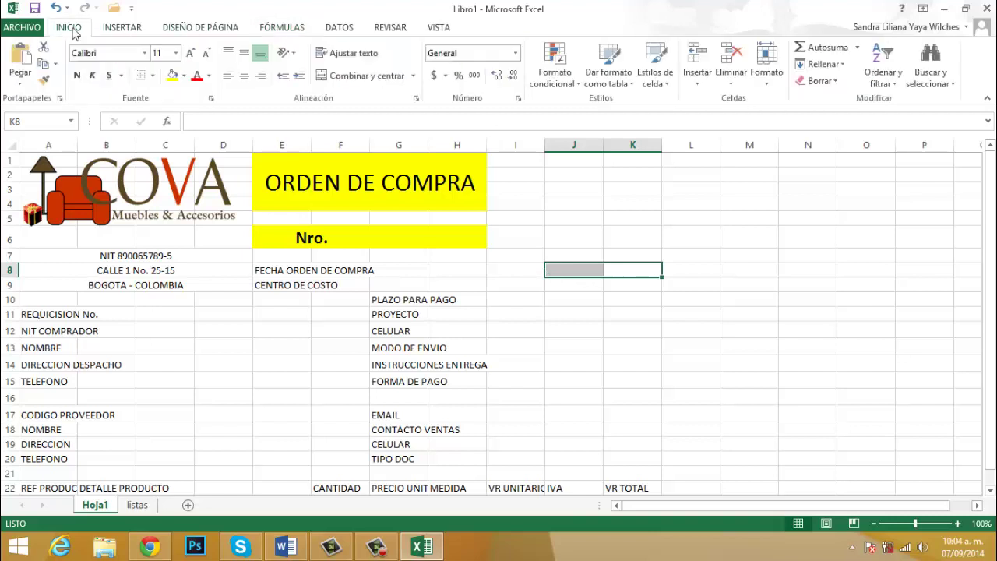
click(383, 78)
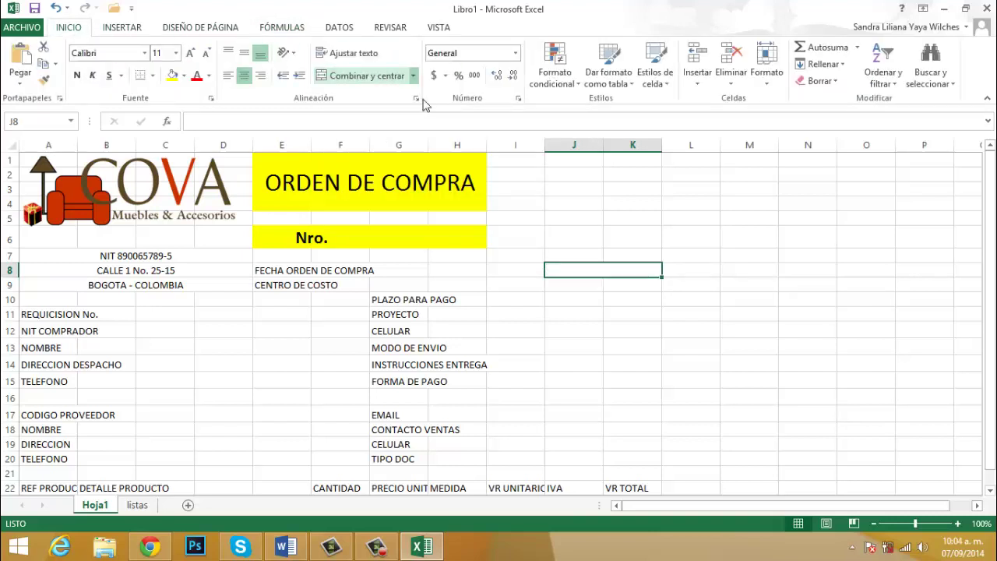
- Merge I9:K9 beside CENTRO DE COSTO into one cell
click(657, 291)
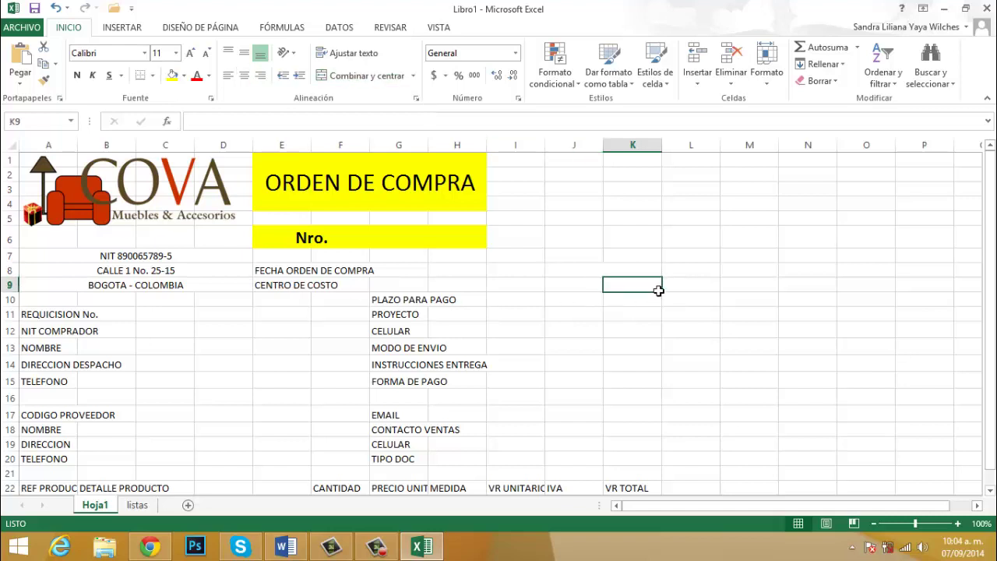
drag(656, 291, 528, 293)
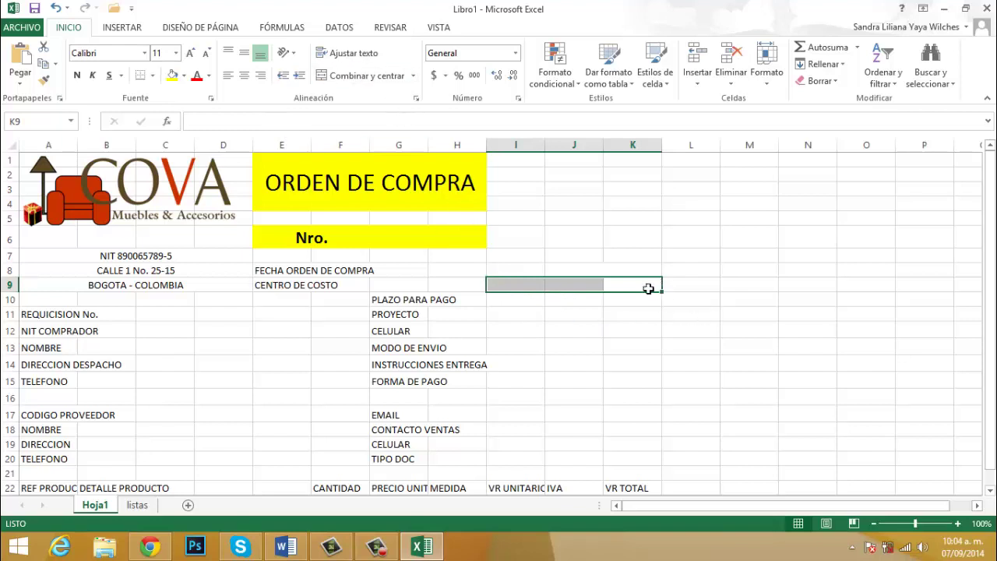
click(352, 81)
click(586, 278)
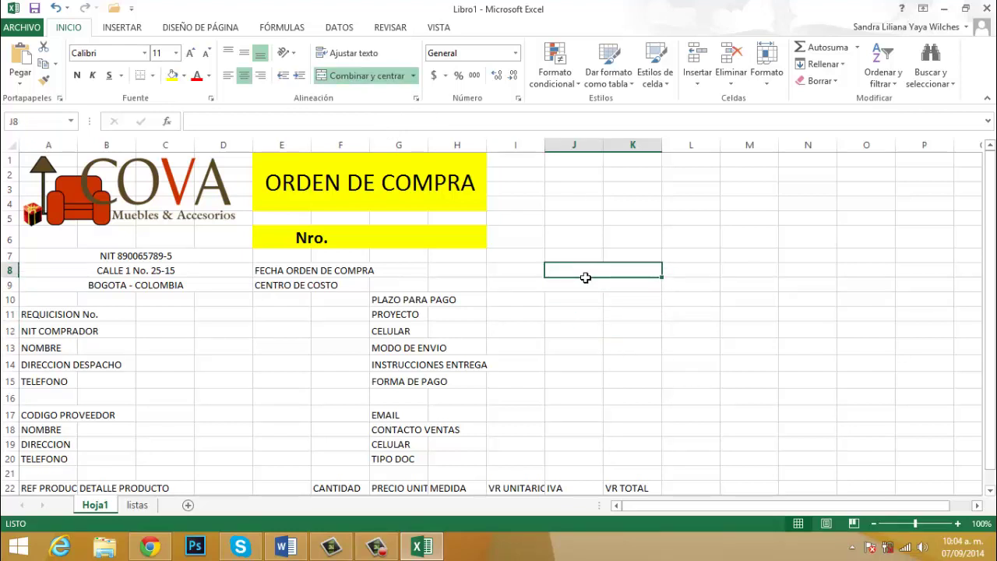
- Enter =HOY() in the merged order-date cell J8, showing 07/09/2014, and right-align it
text(=)
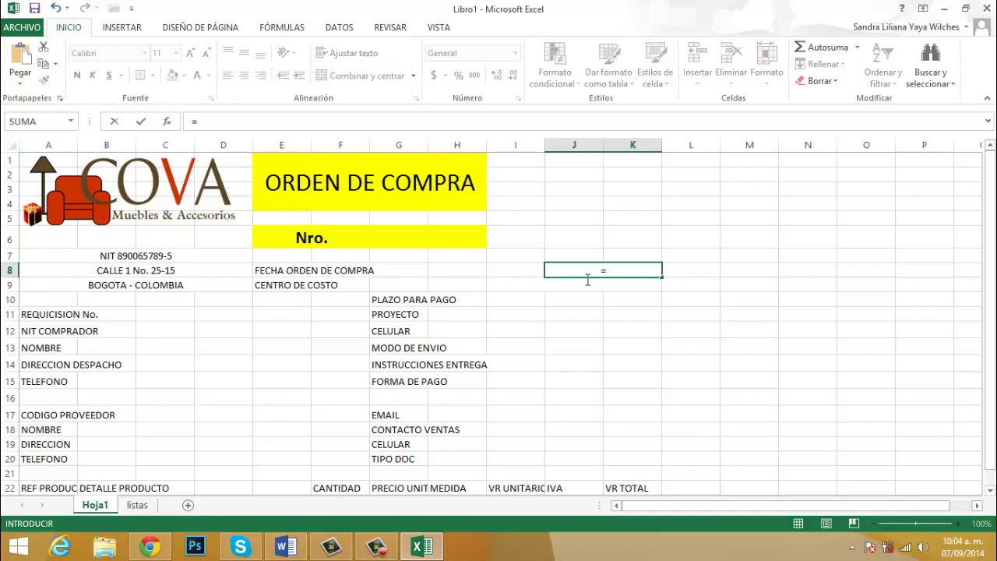
text(HO)
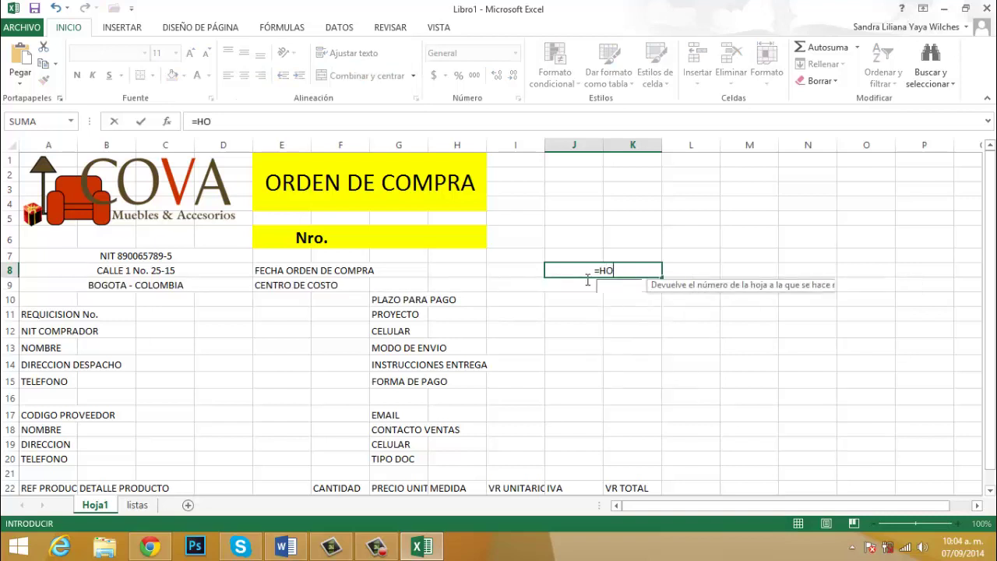
text(Y()
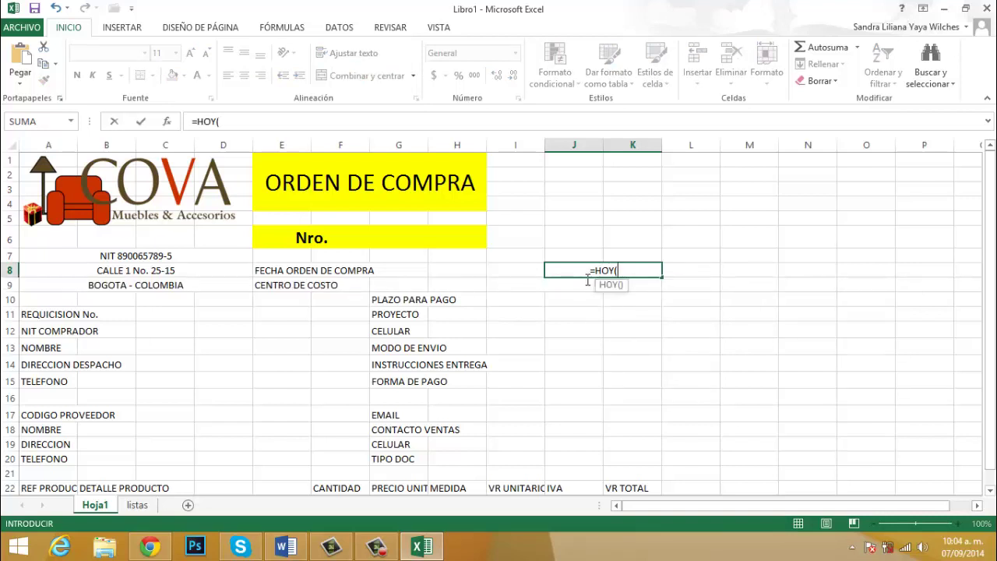
text())
key(Return)
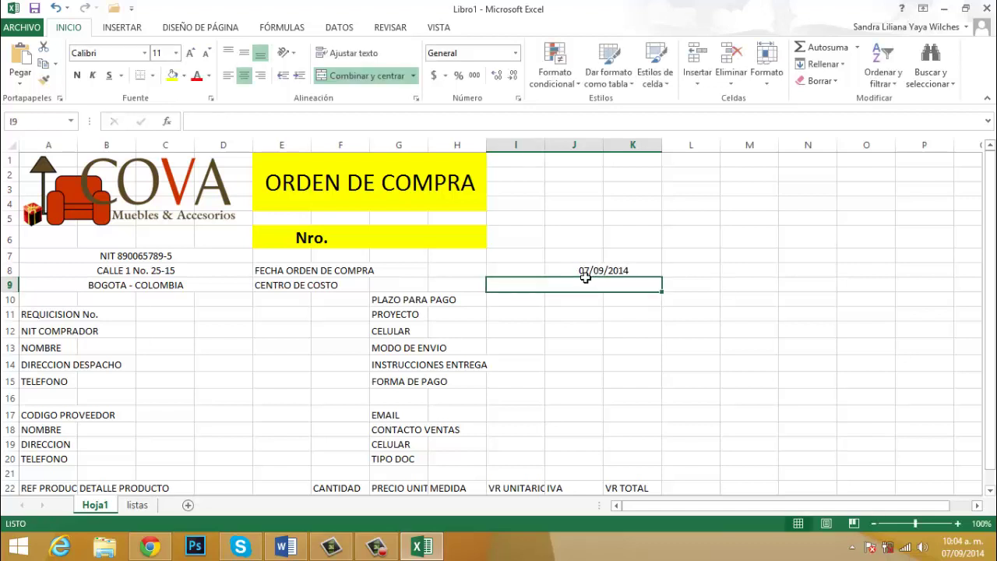
click(615, 274)
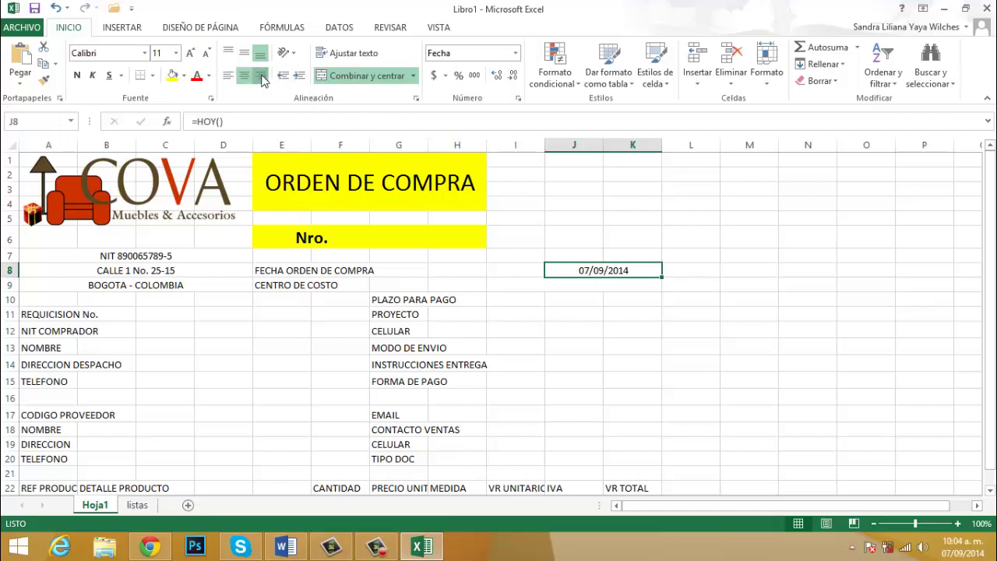
click(260, 75)
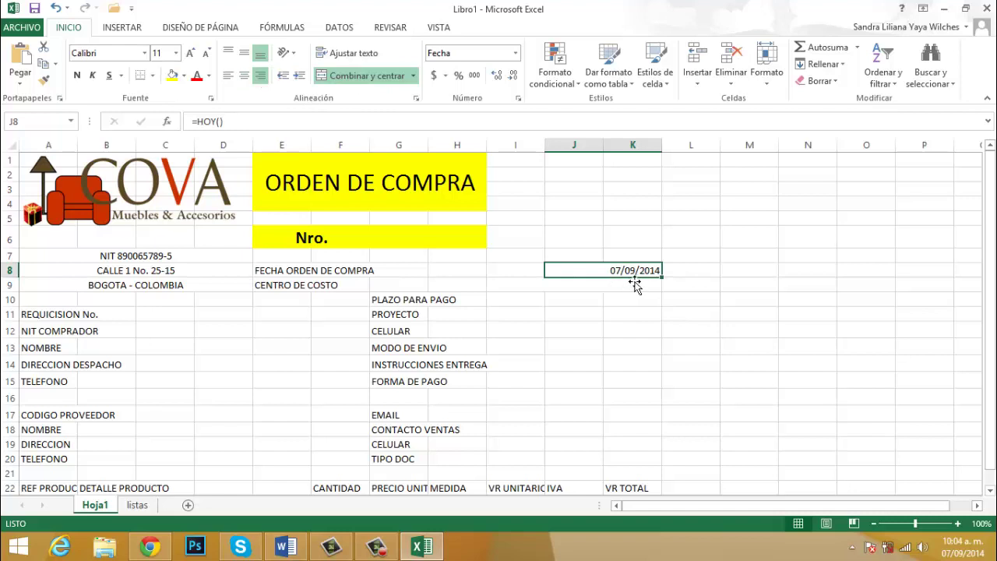
click(617, 290)
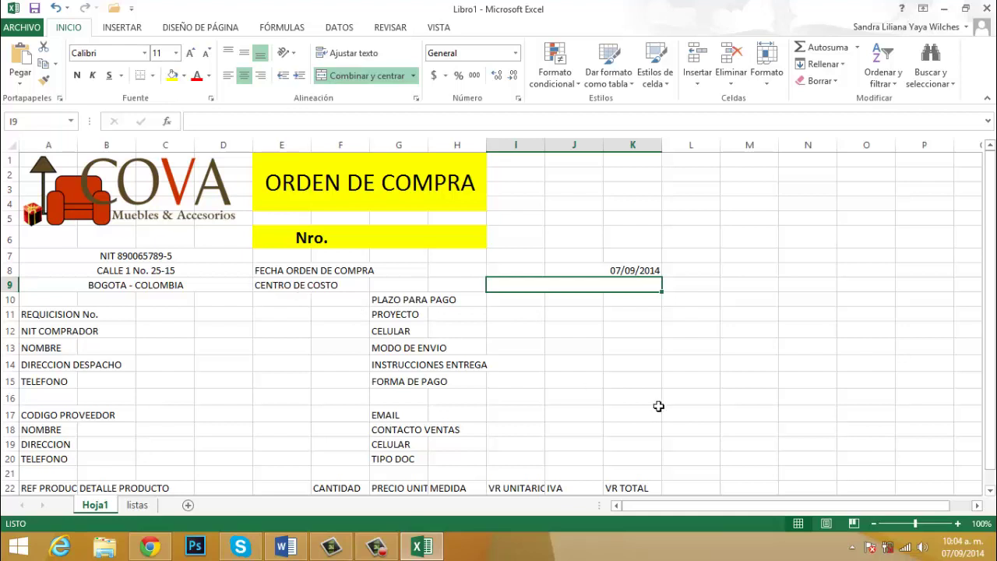
- Give merged cell I9 a list validation sourced from =CENTRO_COSTO
click(338, 28)
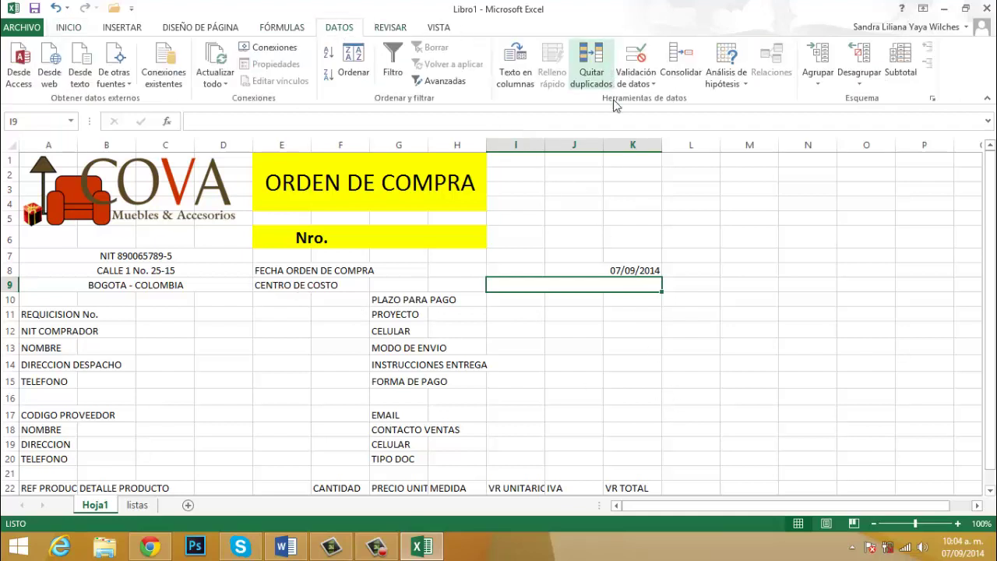
click(659, 82)
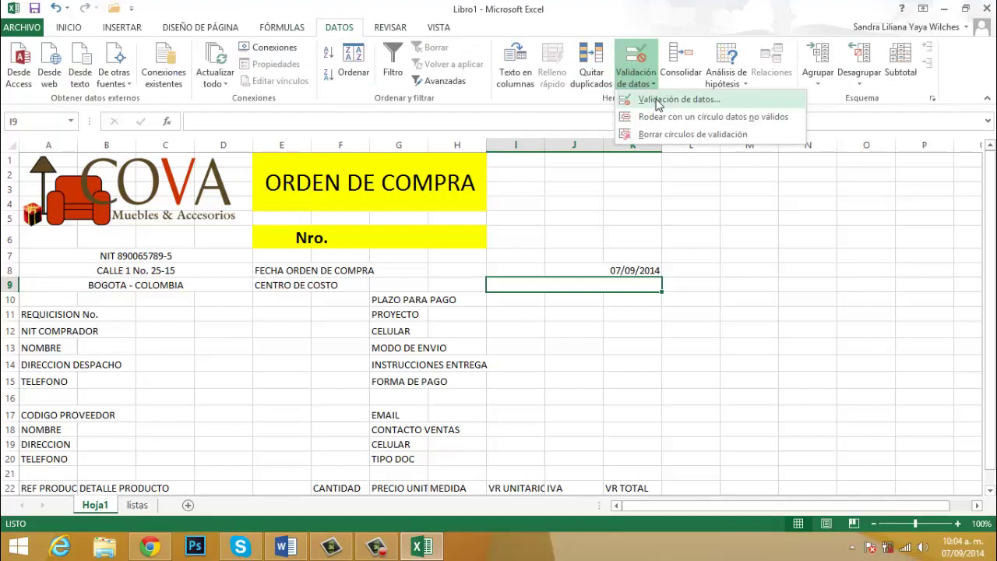
click(657, 99)
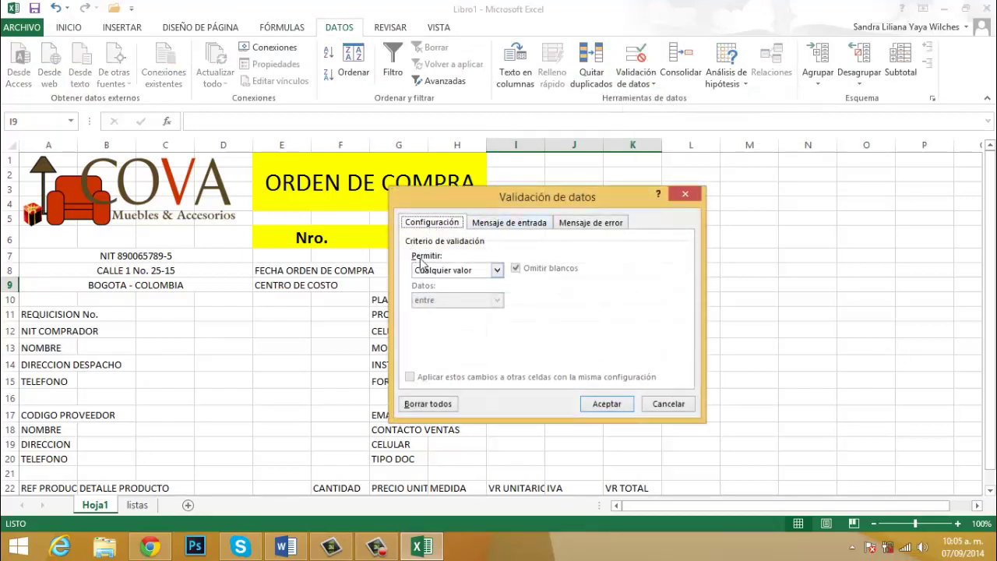
click(497, 269)
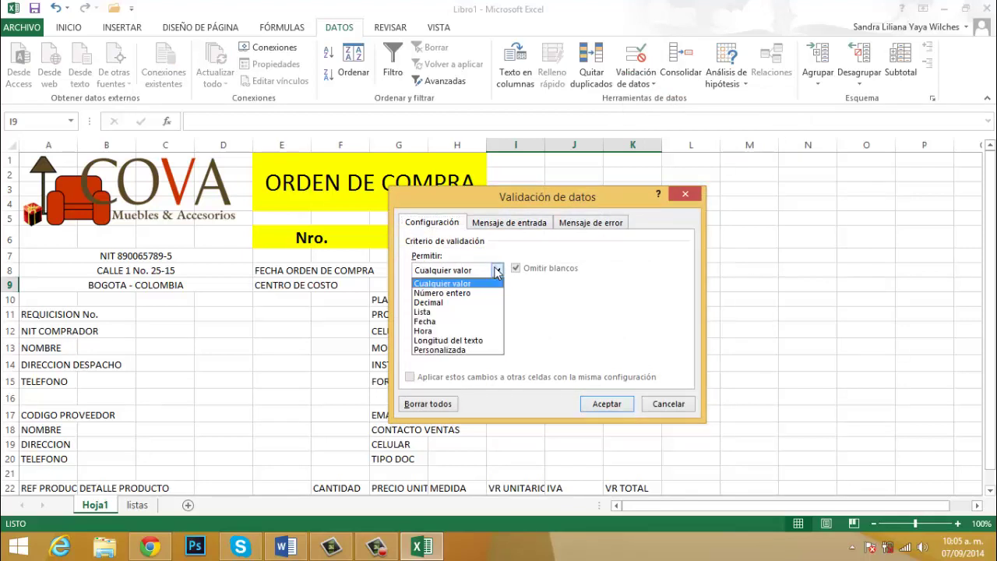
click(430, 314)
click(452, 331)
text(=CENTROCOSTO)
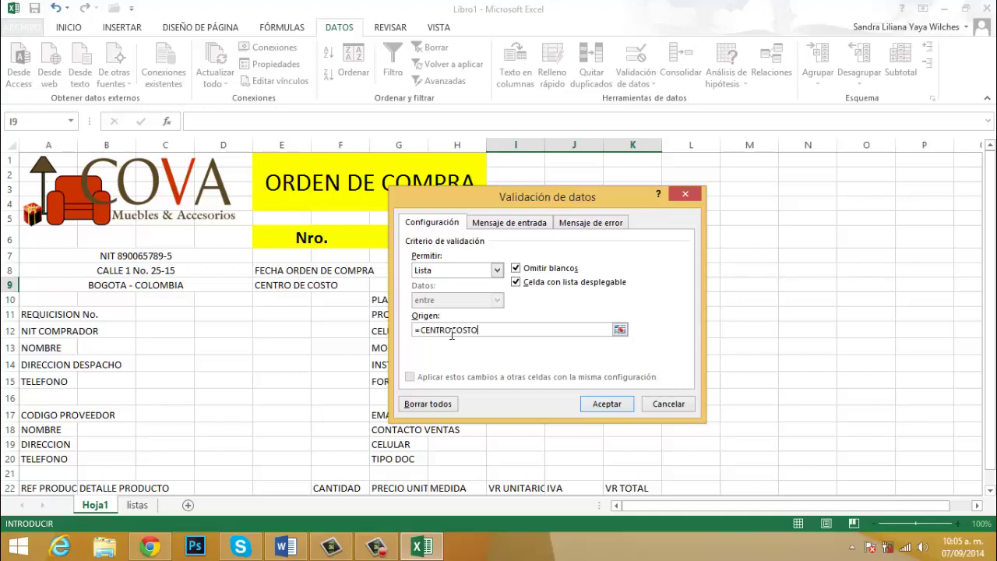
click(606, 404)
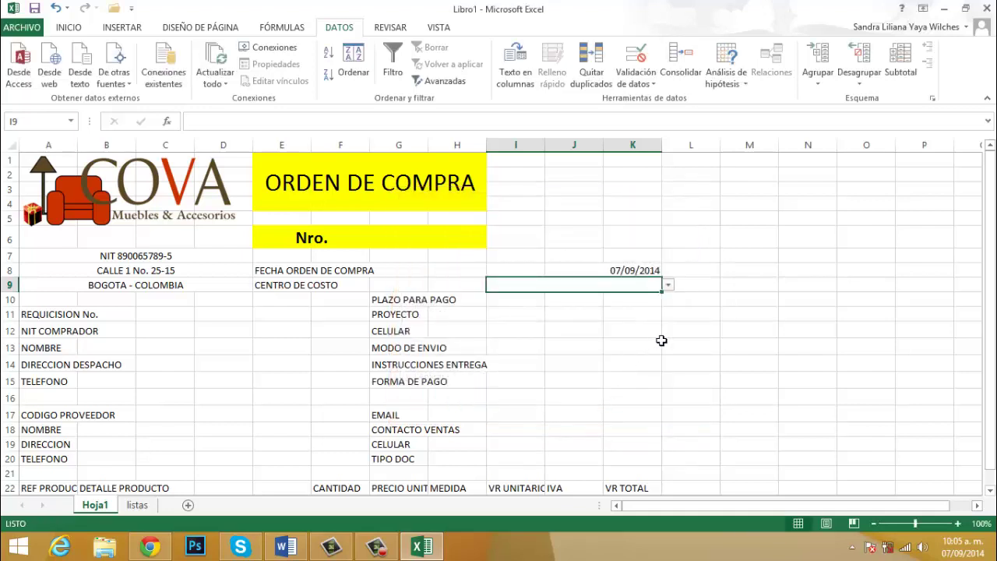
- Choose ADMINISTRACION from I9's cost-centre dropdown and right-align it
click(668, 285)
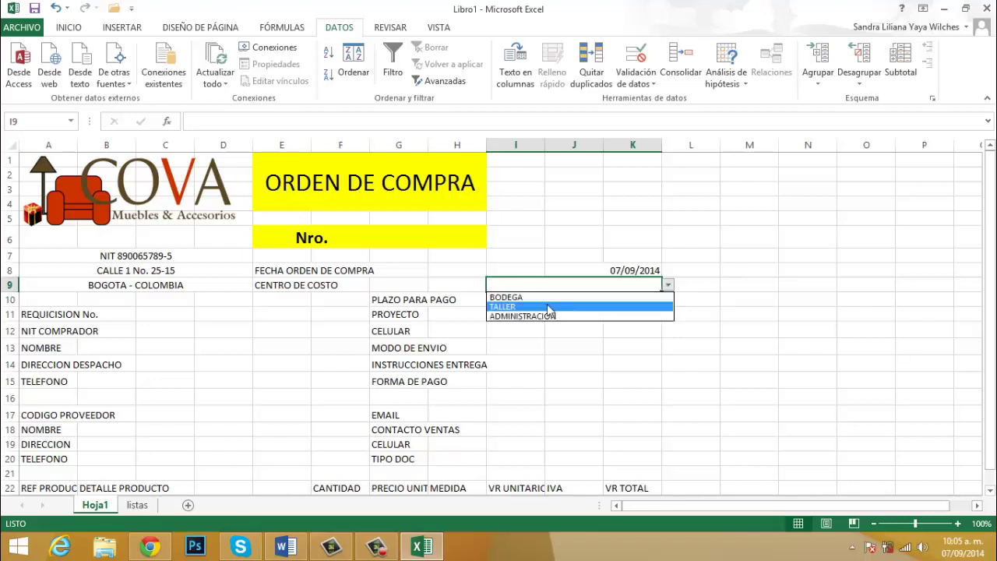
key(Escape)
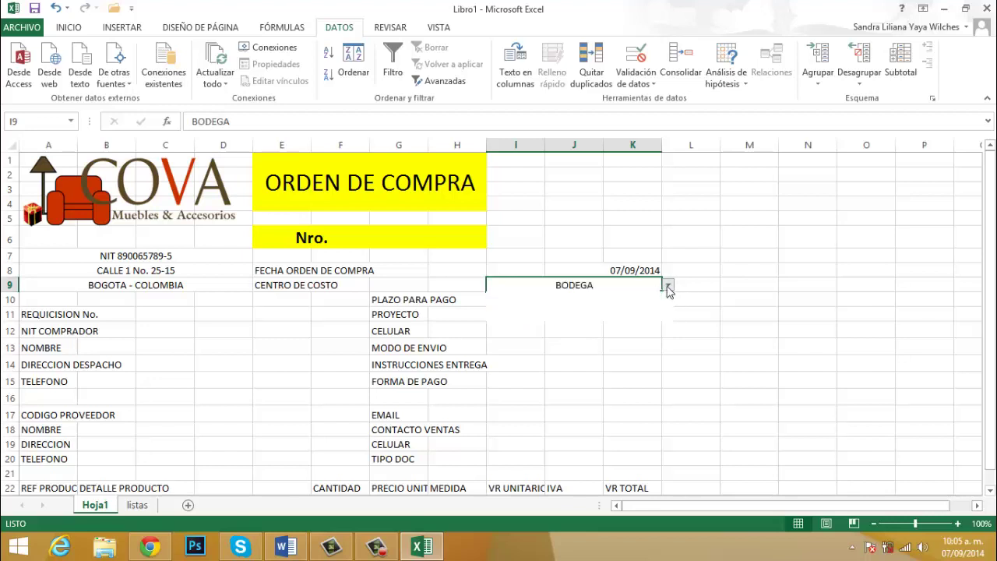
click(667, 285)
click(518, 307)
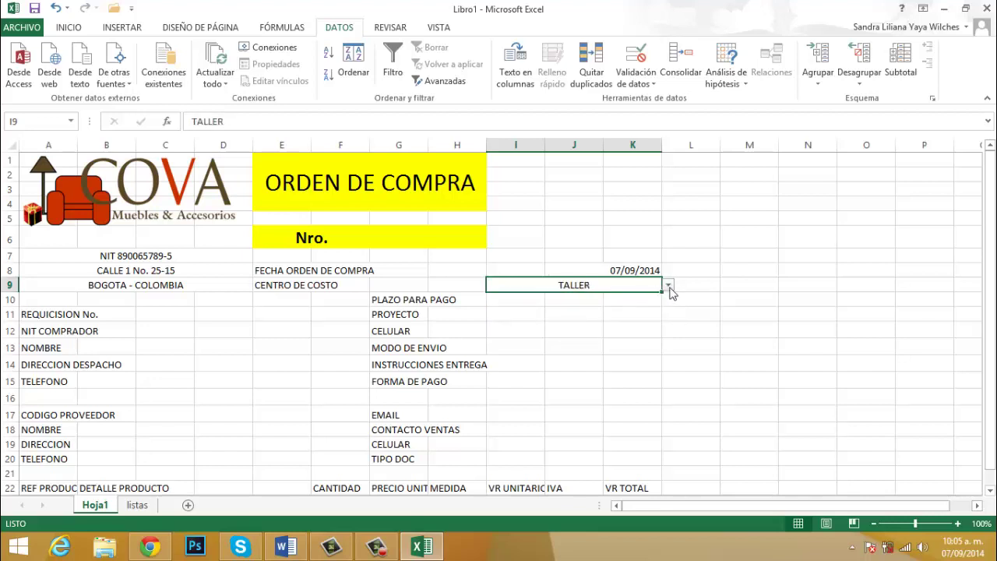
click(668, 285)
click(526, 316)
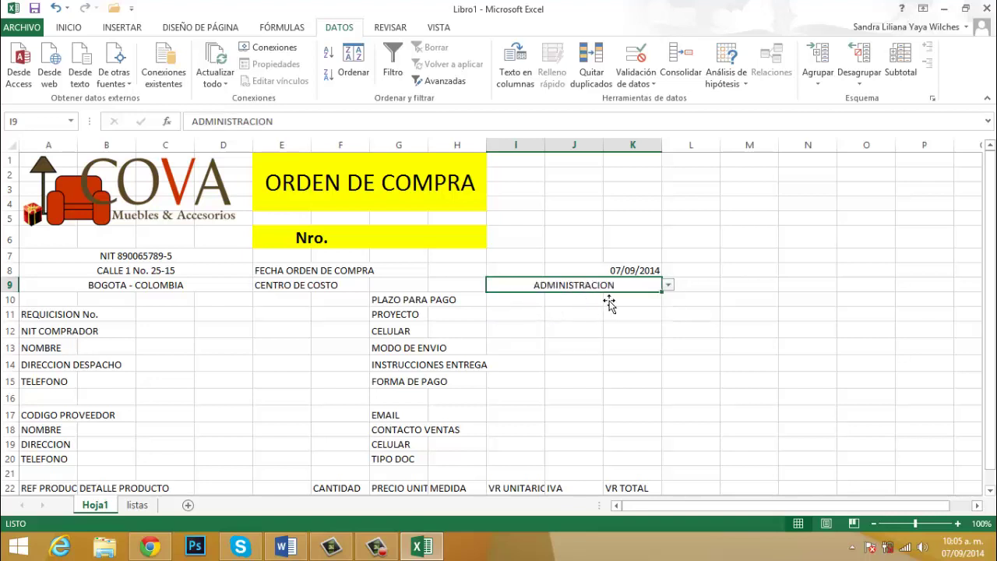
click(69, 27)
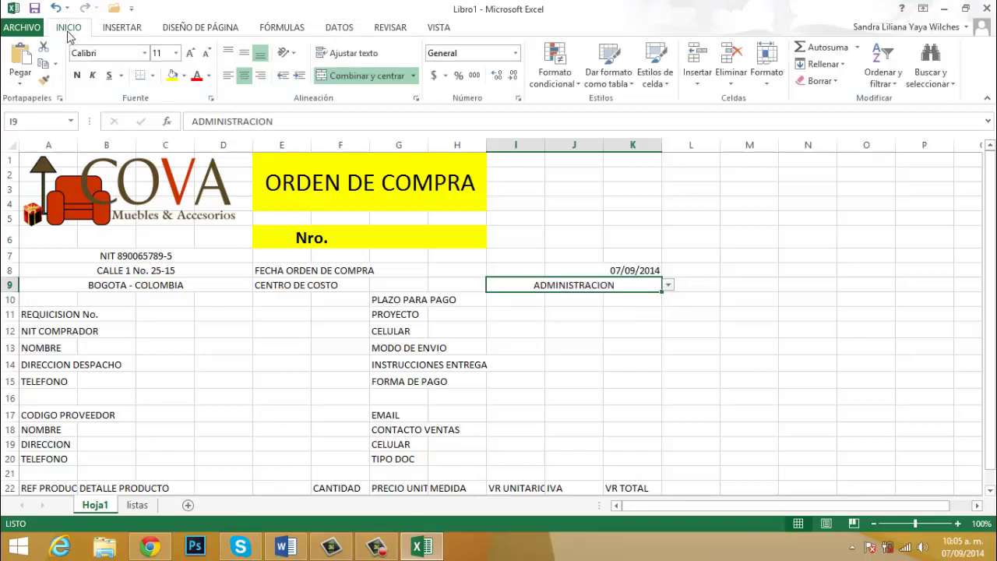
click(261, 76)
click(631, 334)
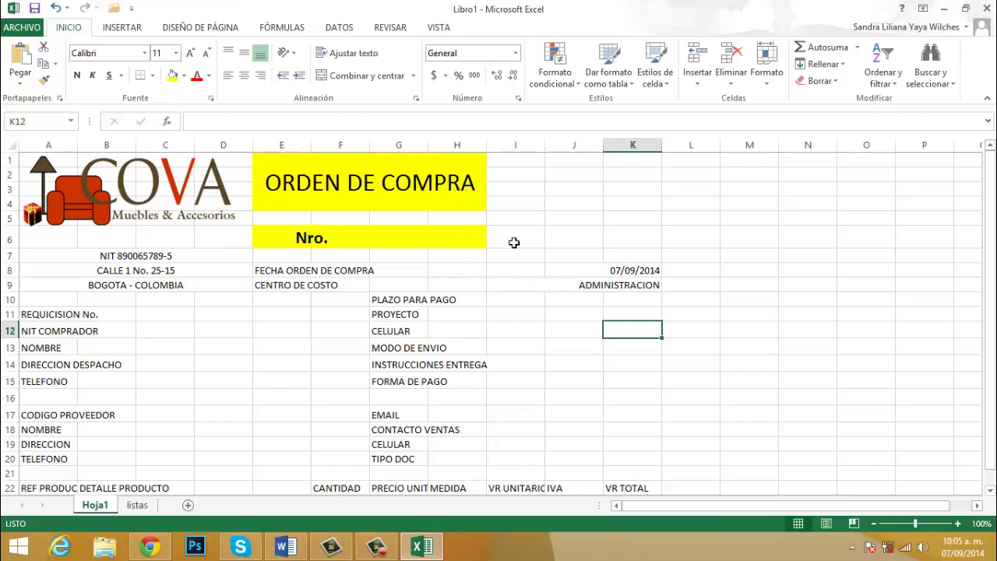
- Re-merge and centre the ORDEN DE COMPRA title across E1:K4
click(440, 168)
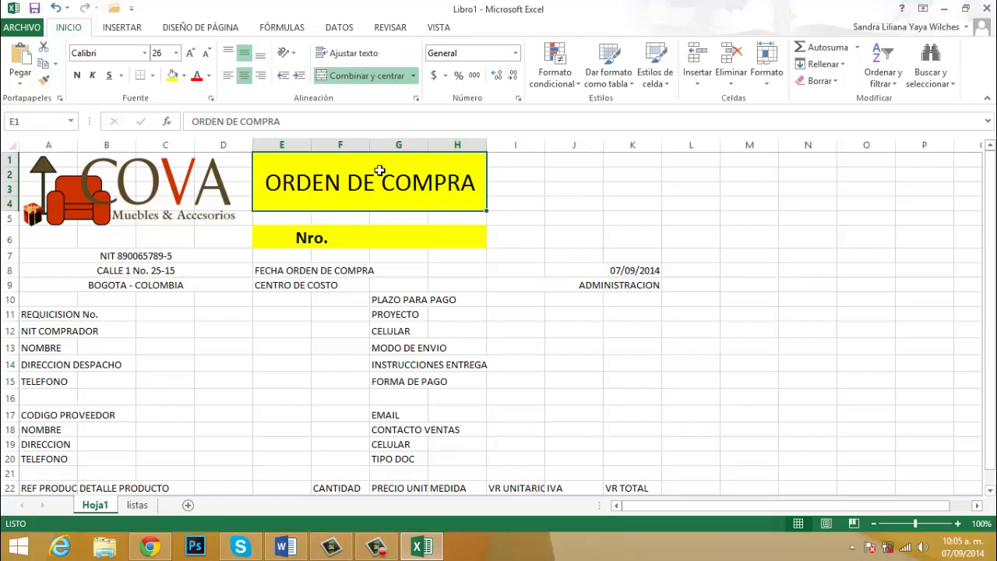
drag(378, 170, 635, 170)
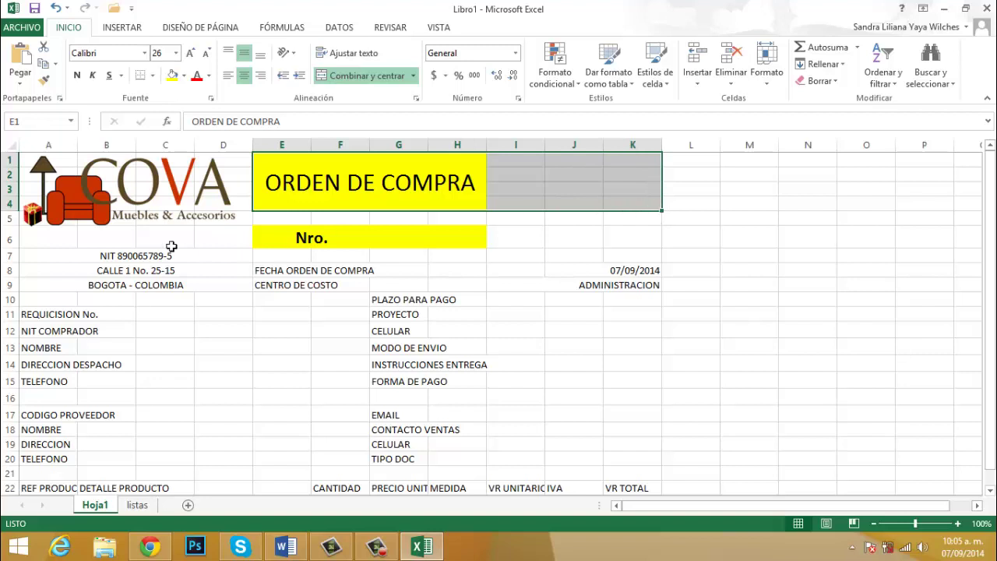
click(365, 76)
click(341, 80)
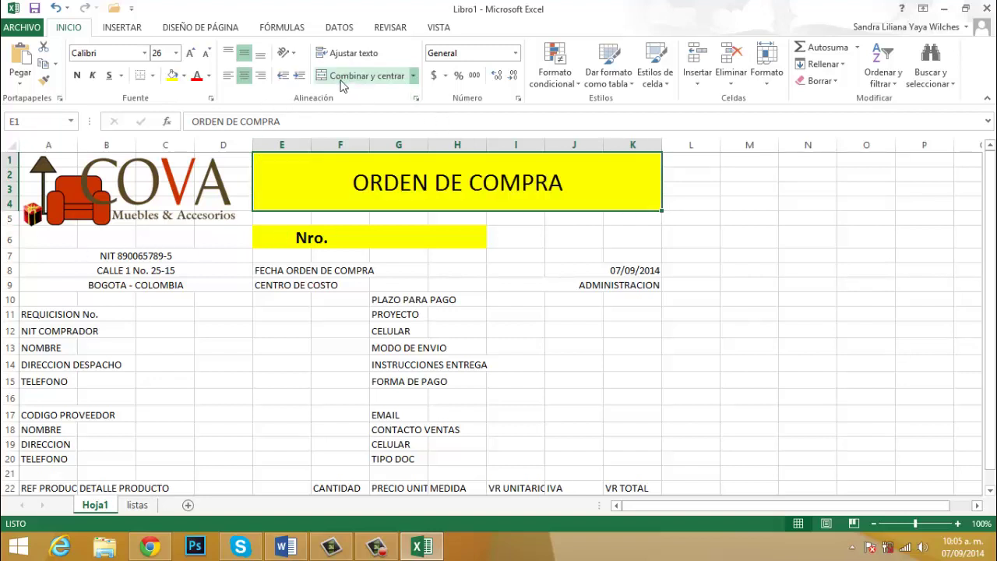
- Merge I6:K6 into a single order-number cell
click(518, 241)
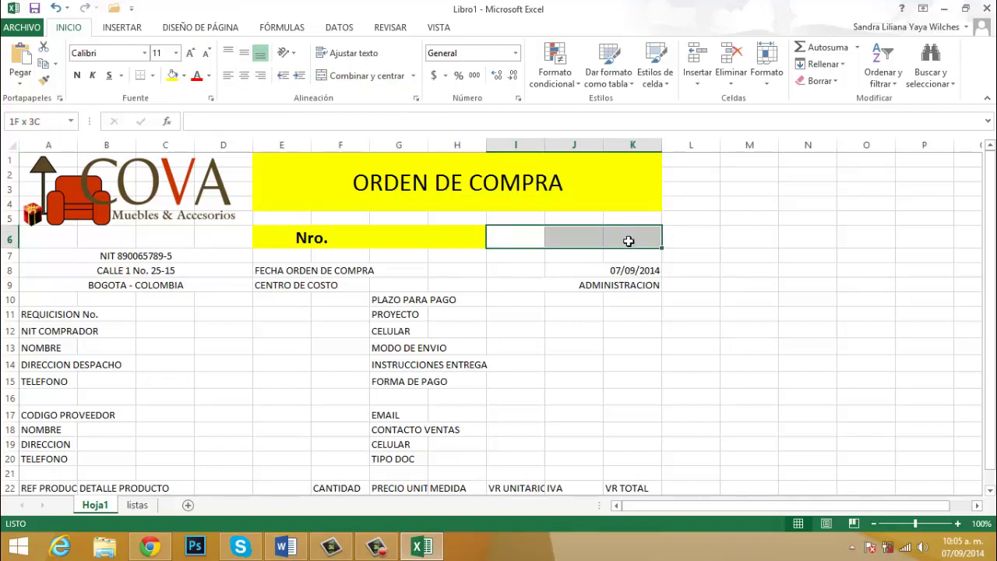
drag(628, 240, 628, 241)
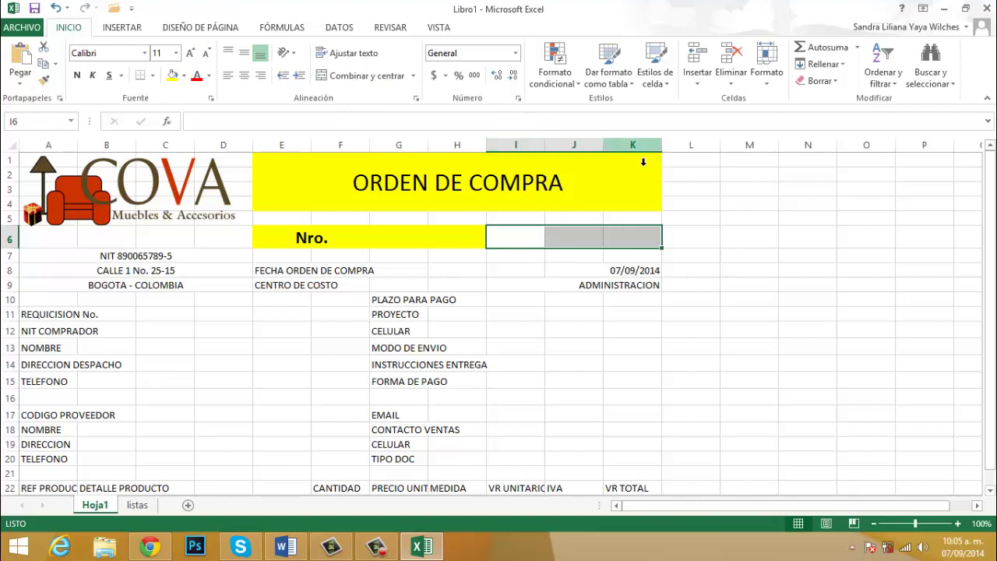
click(360, 78)
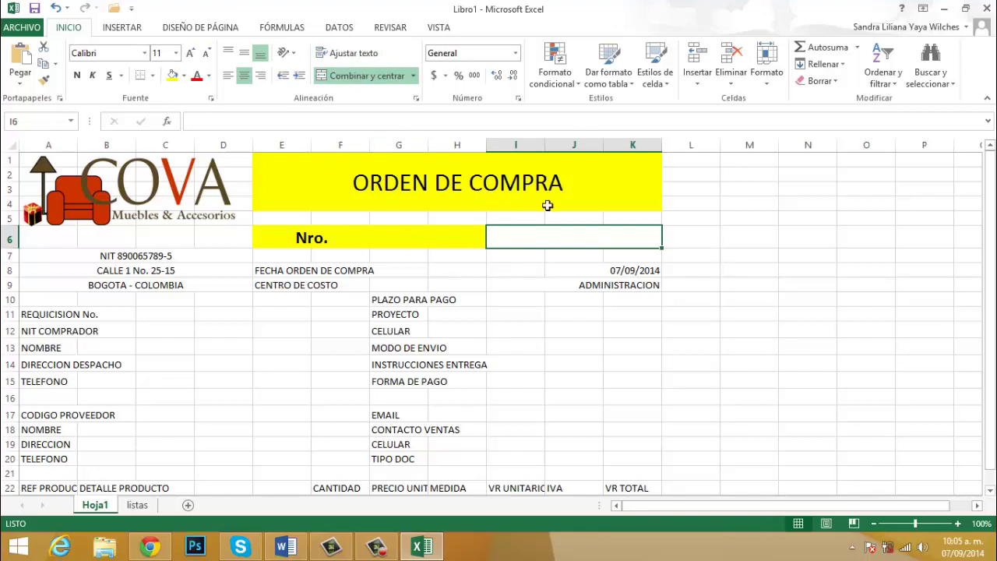
click(336, 29)
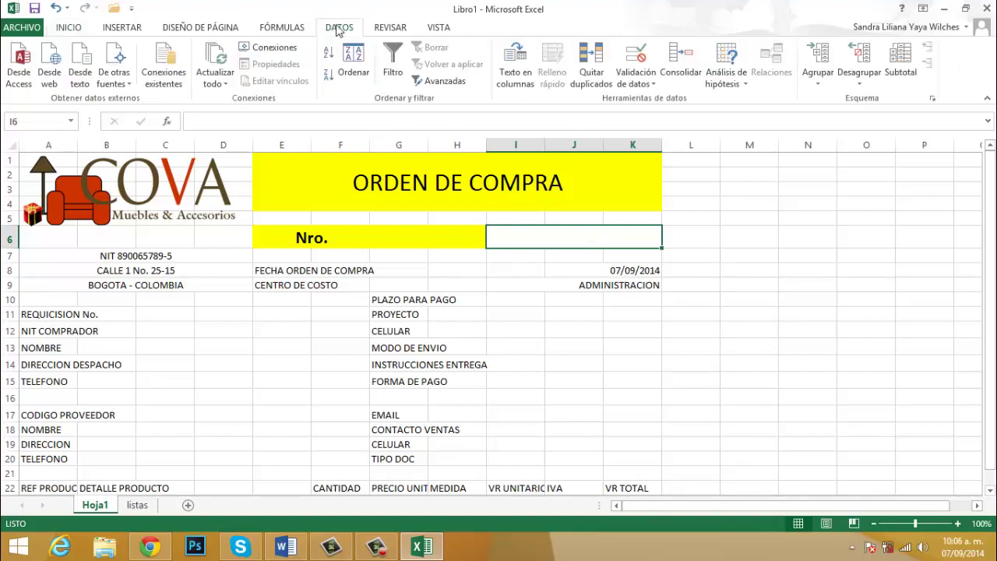
- Add a list validation sourced from =ORDENCOMPRA to merged cell I6
click(655, 85)
click(656, 96)
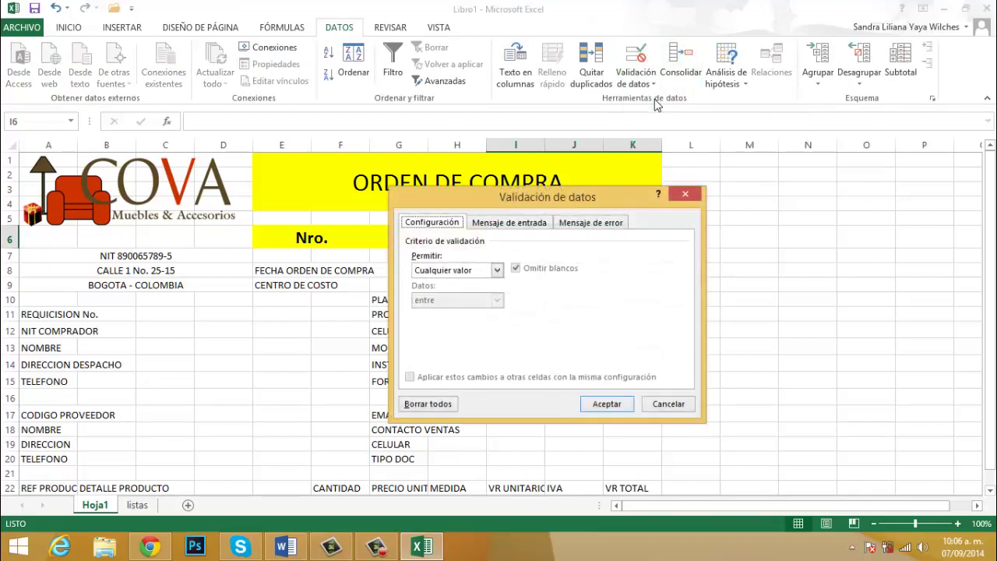
click(497, 271)
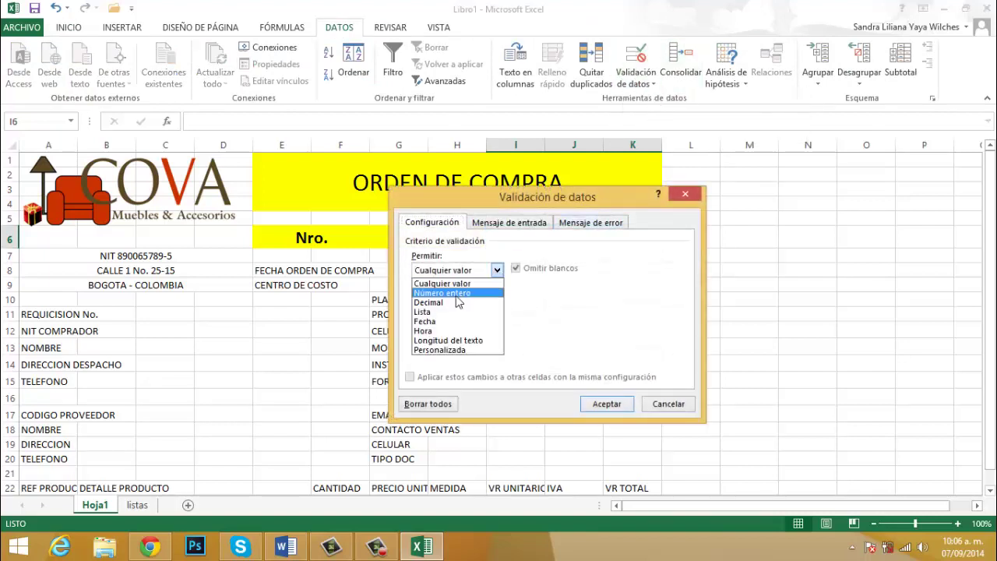
click(427, 313)
click(428, 333)
text(=ORDENCOMPRA)
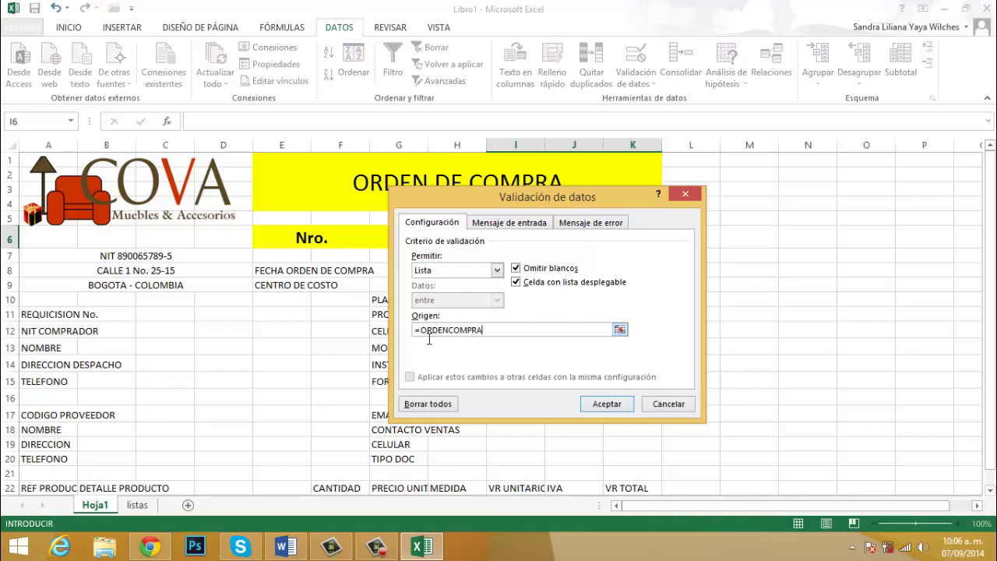
key(Return)
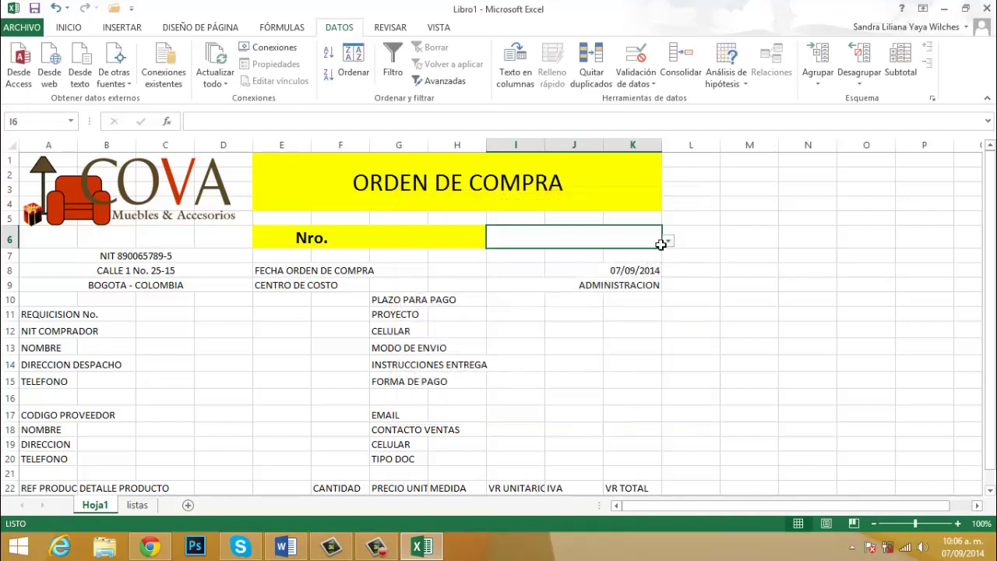
- Pick order number 21 from I6's dropdown
click(669, 243)
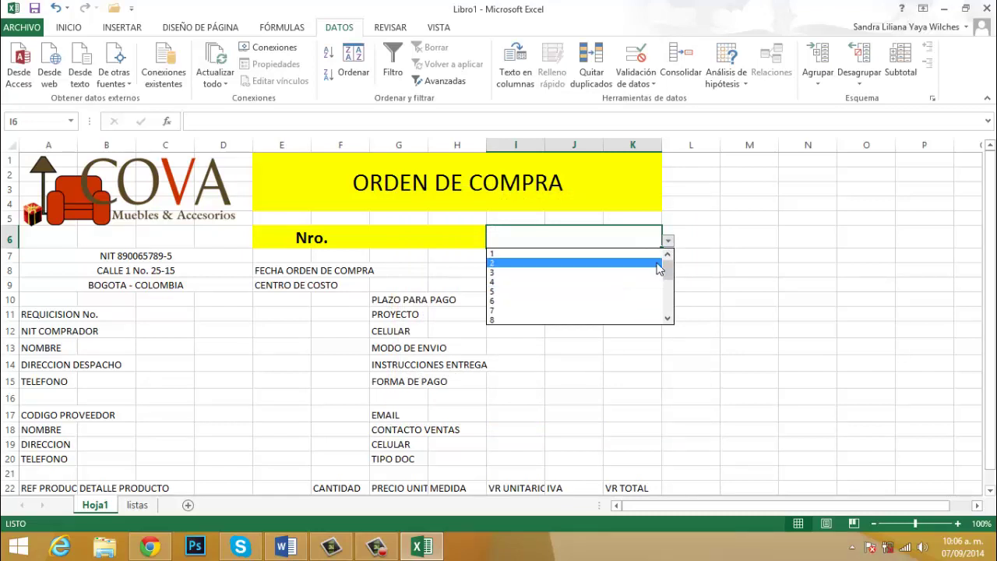
drag(674, 275, 669, 312)
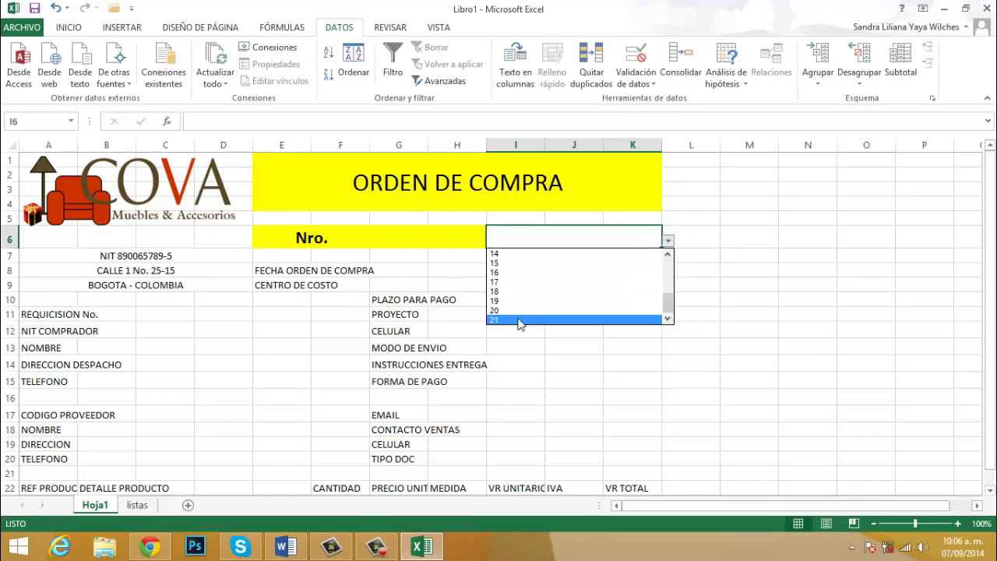
click(530, 319)
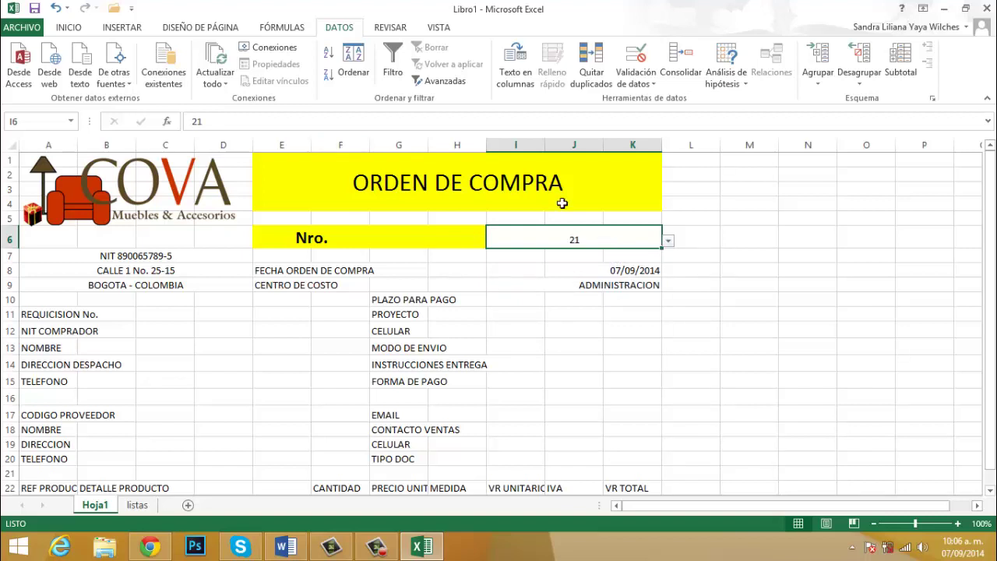
click(70, 28)
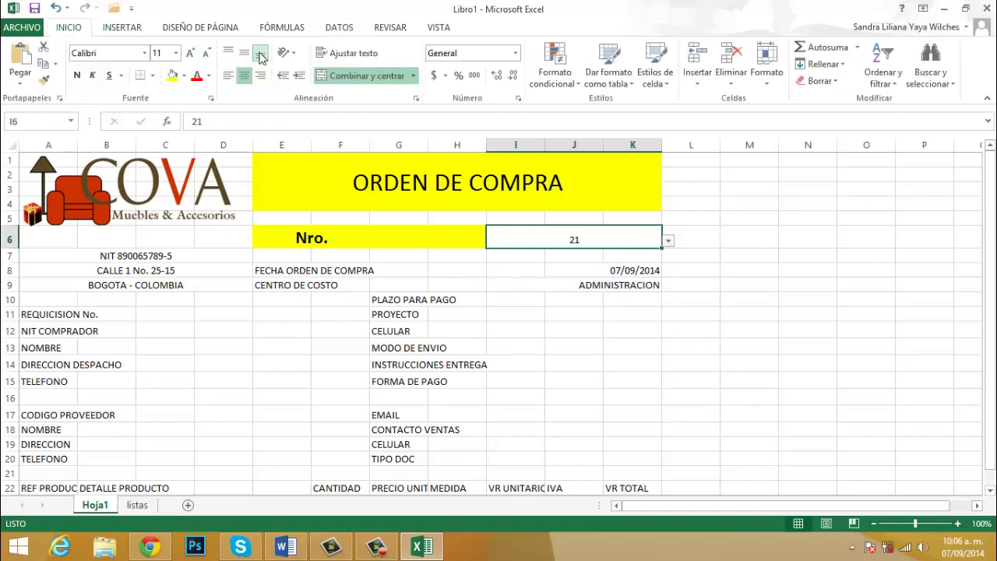
- Enlarge the font of order number 21 by three sizes
click(191, 53)
click(191, 53)
click(192, 54)
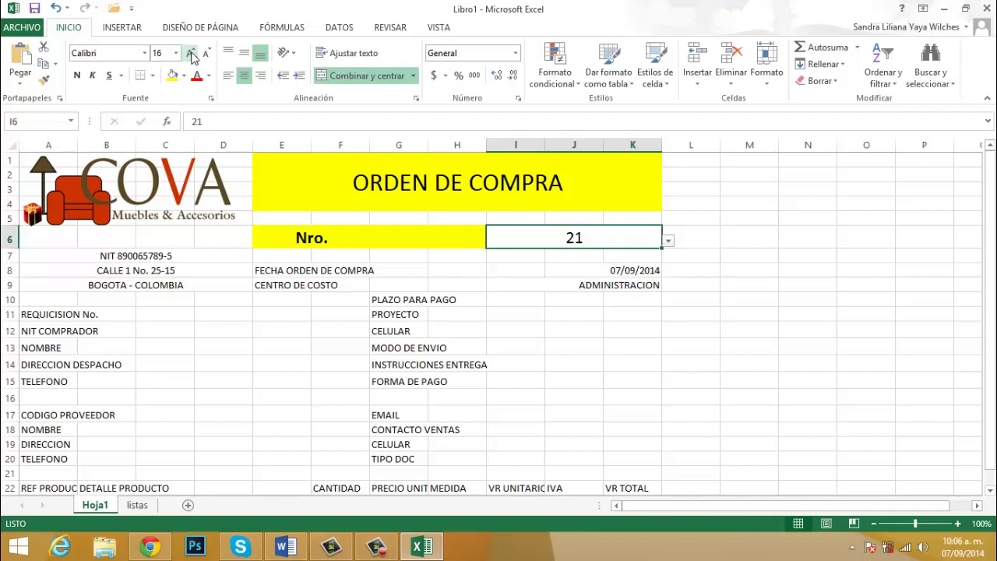
- Merge E6:H6 for the Nro. label and right-align it
click(318, 242)
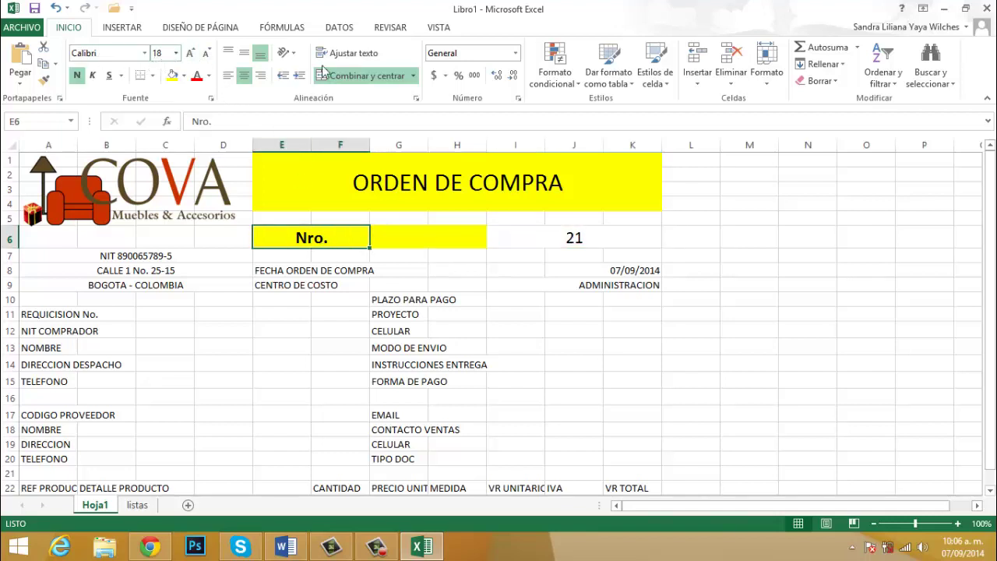
click(580, 239)
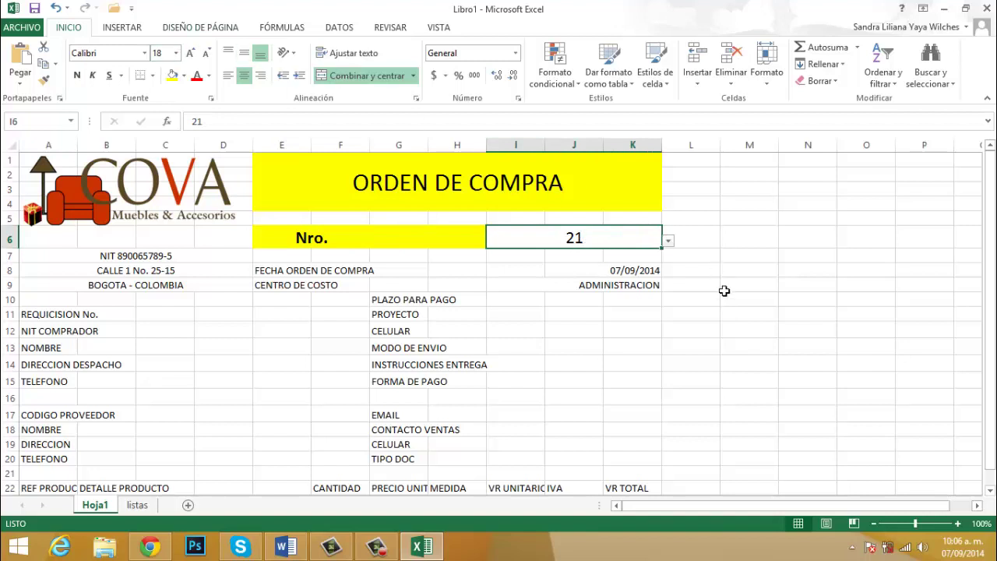
click(353, 245)
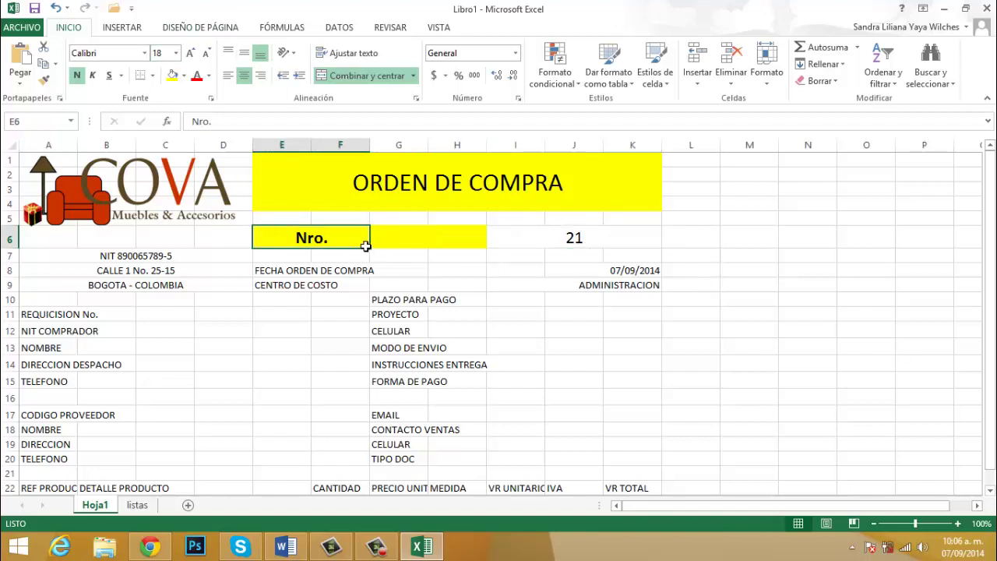
drag(338, 238, 427, 245)
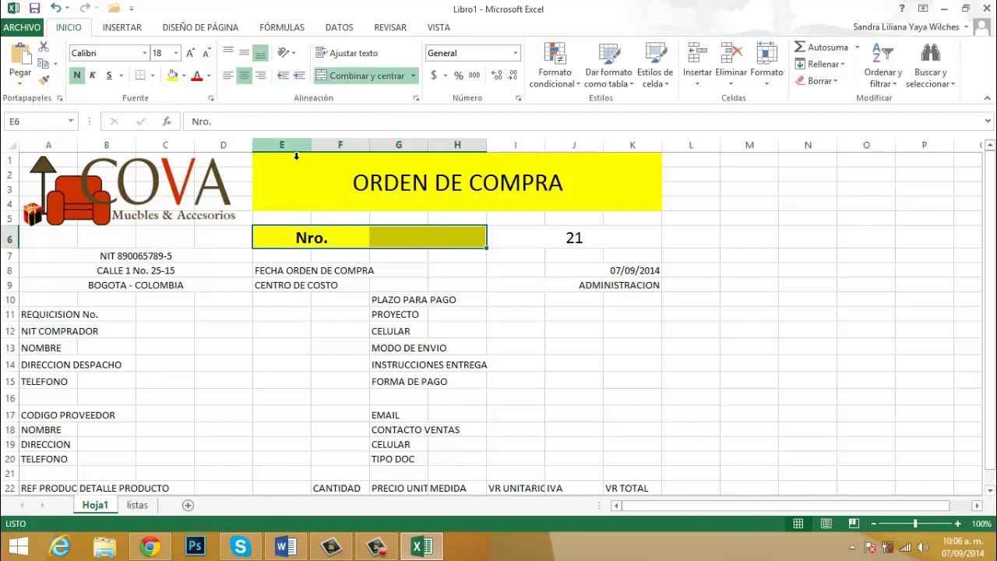
click(355, 76)
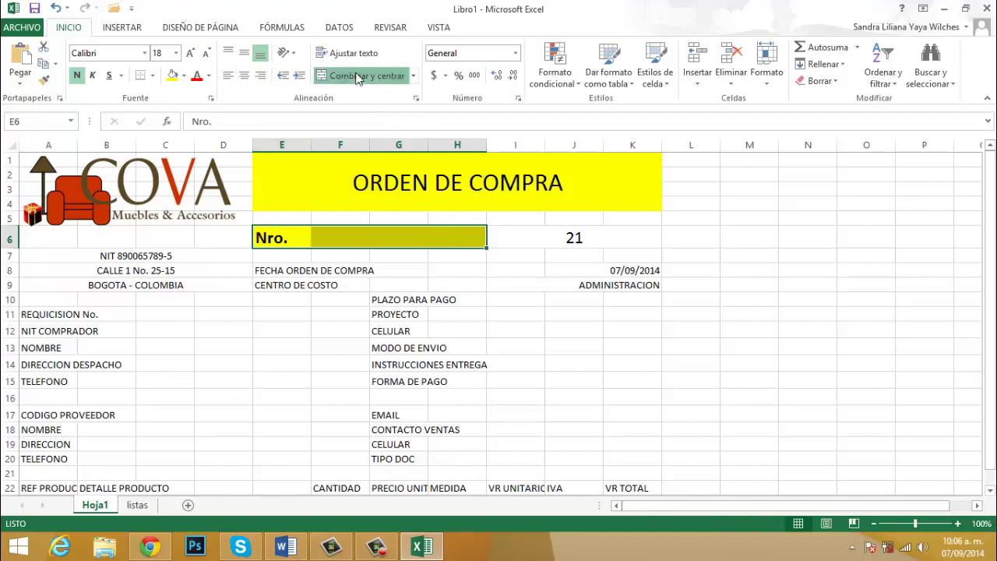
click(357, 76)
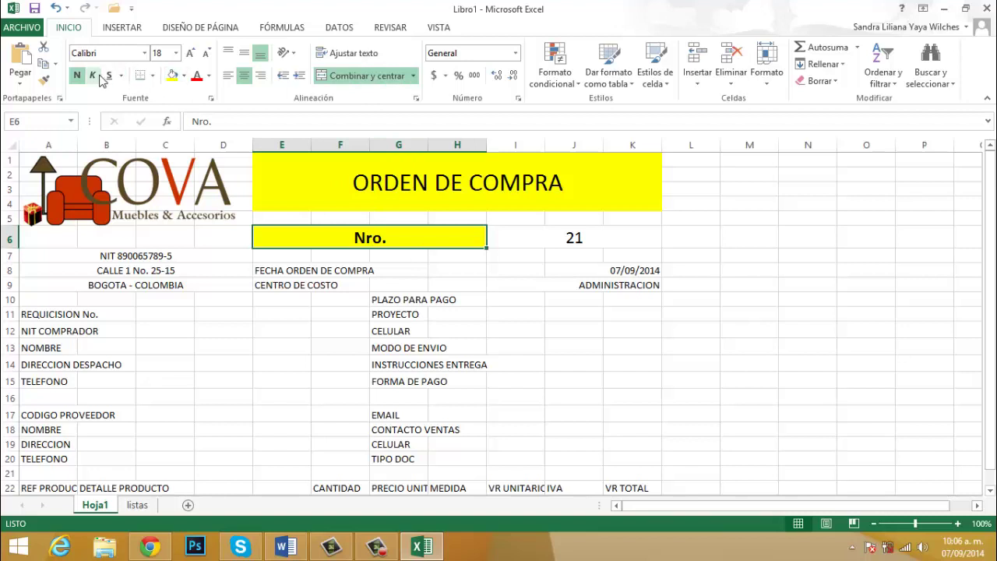
click(262, 76)
click(545, 249)
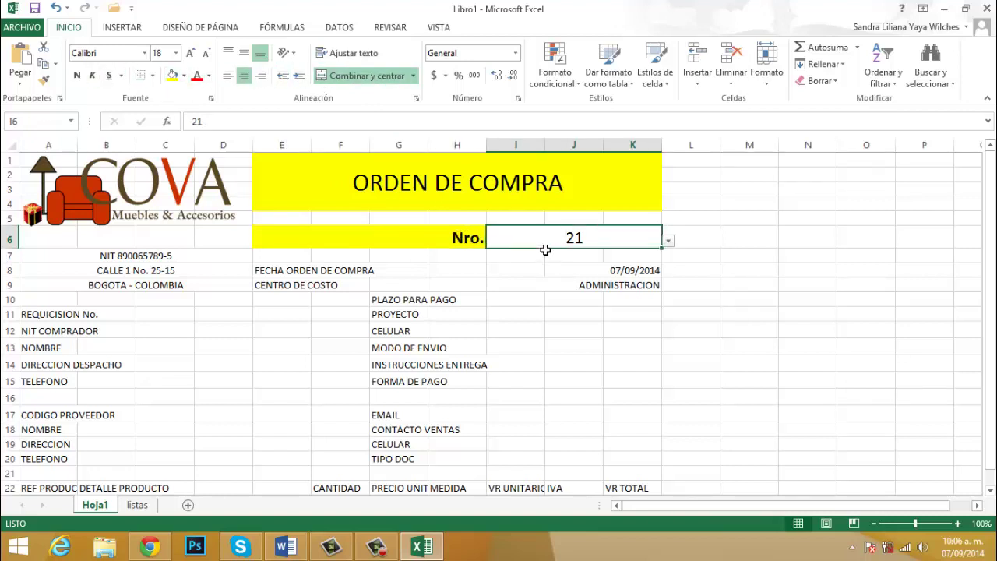
click(578, 347)
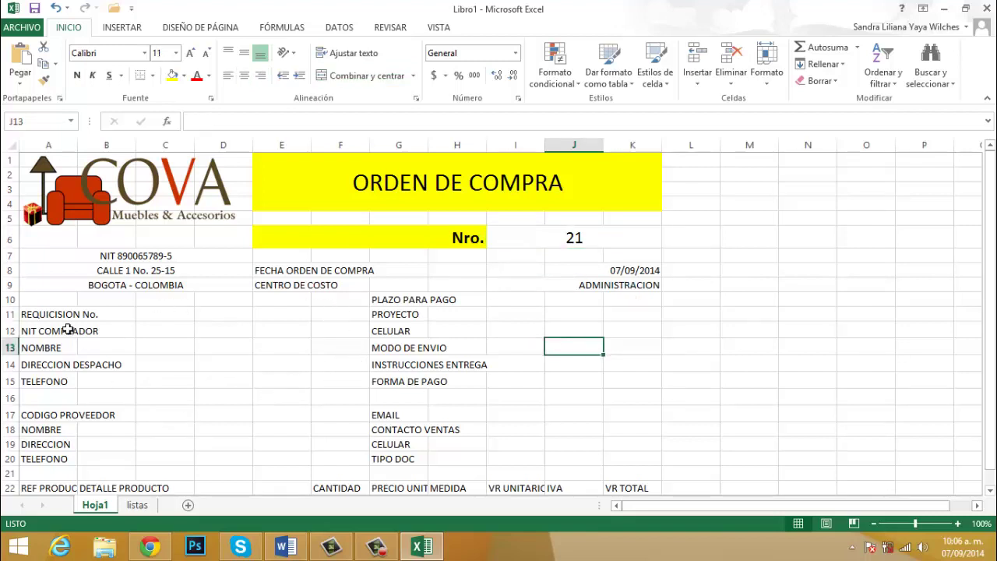
click(165, 318)
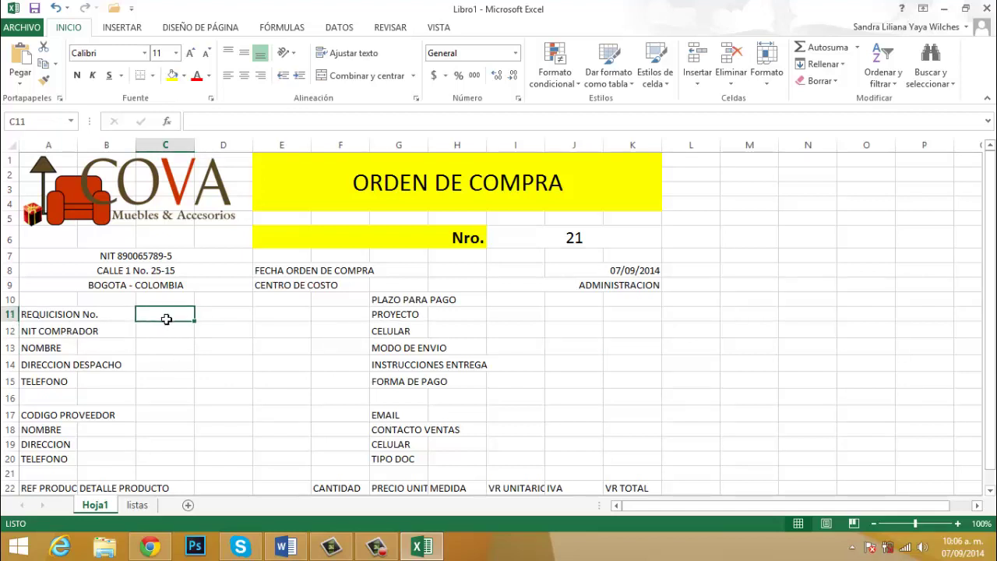
drag(166, 319, 337, 322)
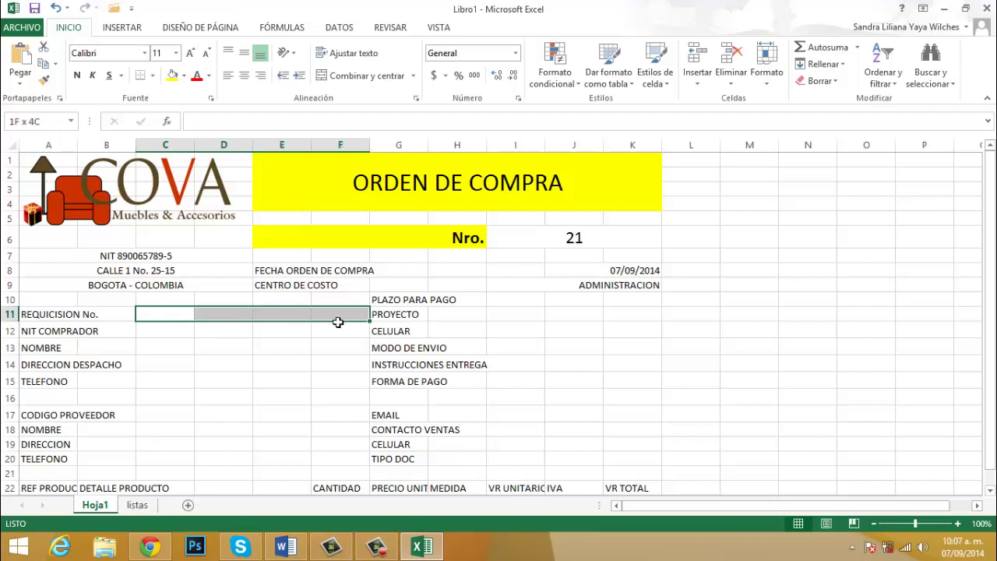
click(356, 77)
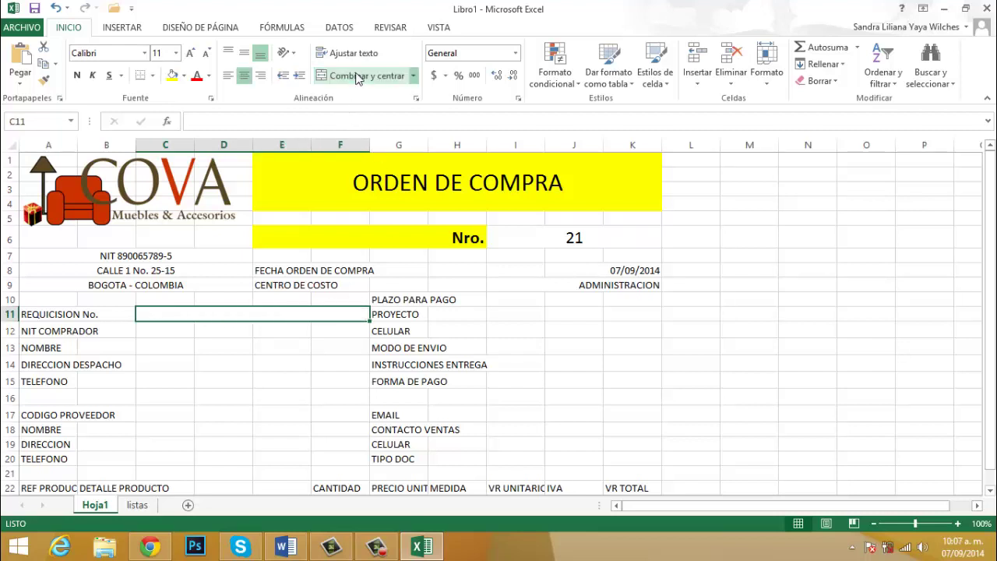
click(234, 330)
click(227, 365)
click(226, 316)
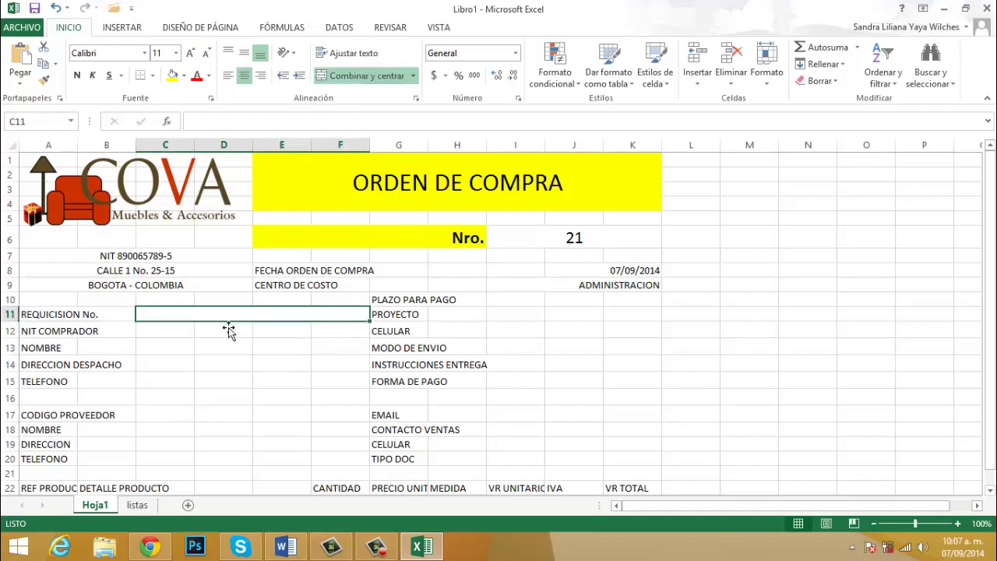
click(331, 28)
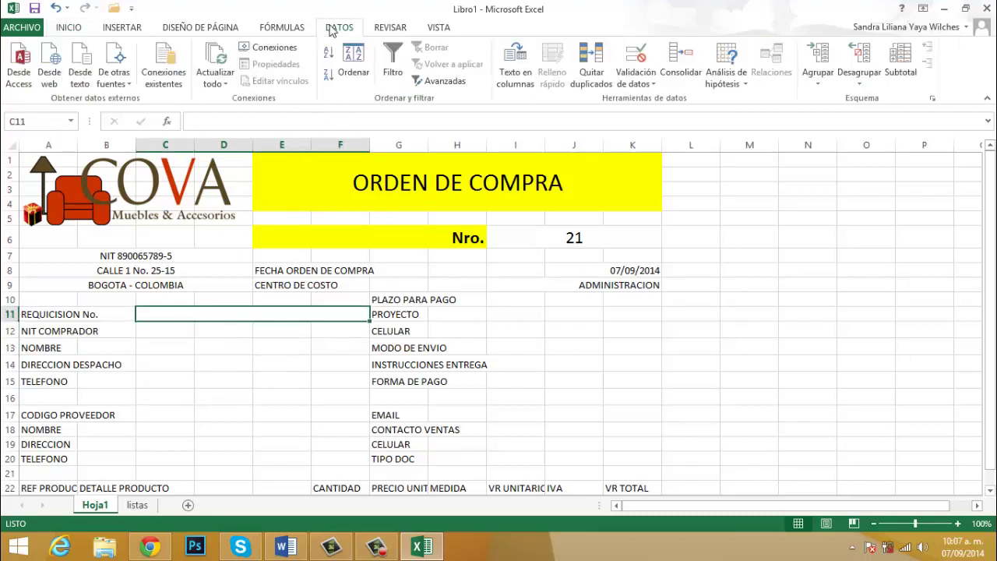
click(652, 84)
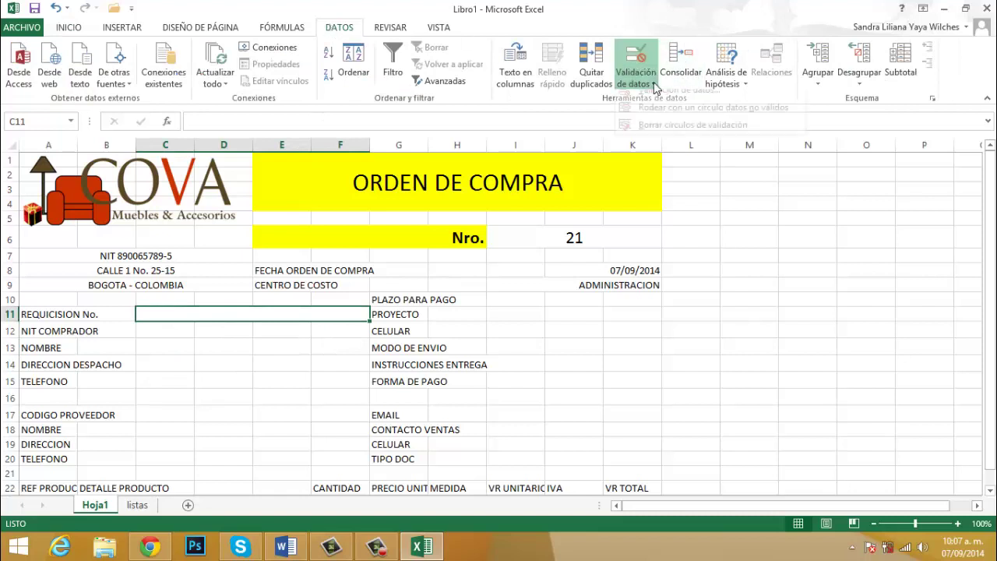
click(673, 99)
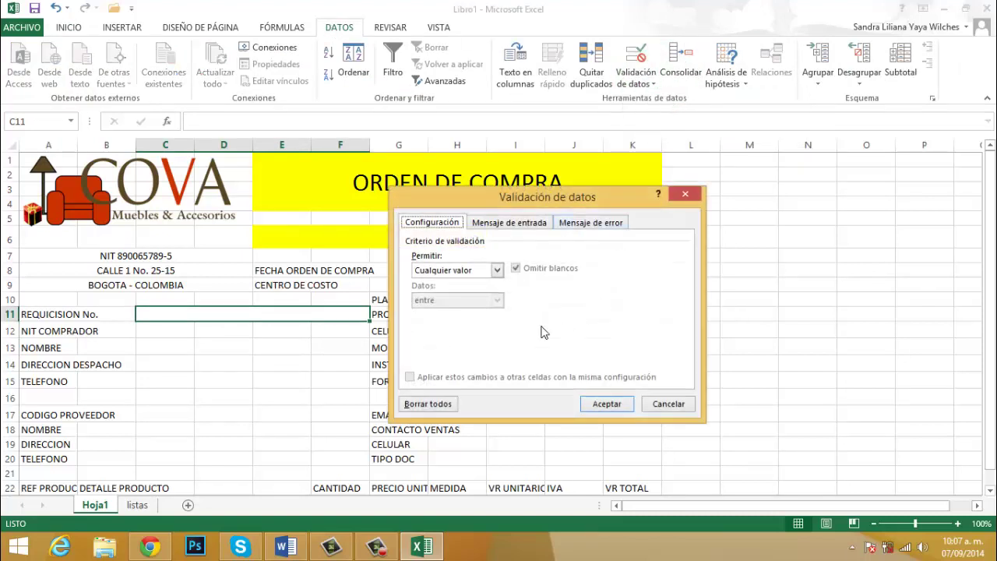
click(497, 270)
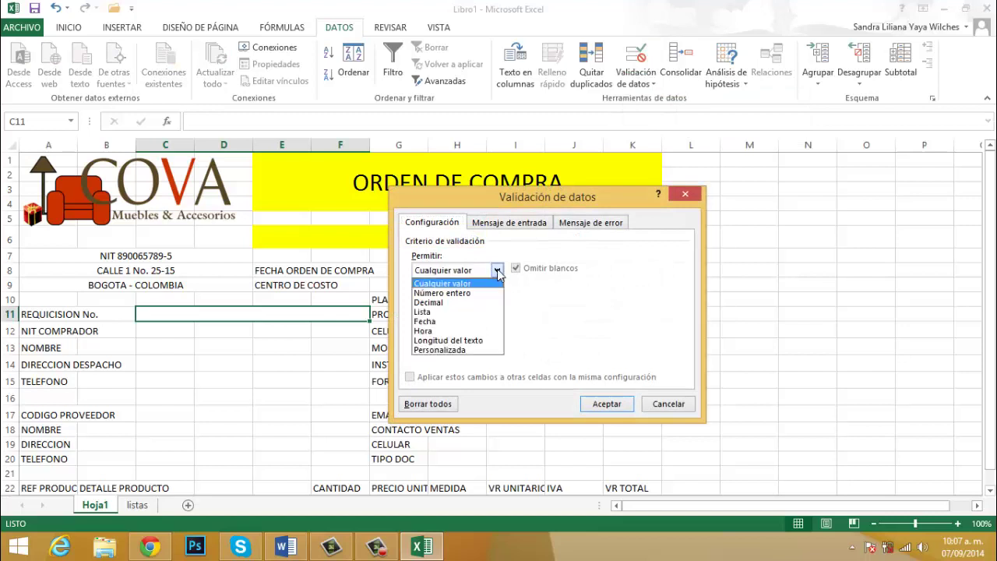
click(432, 316)
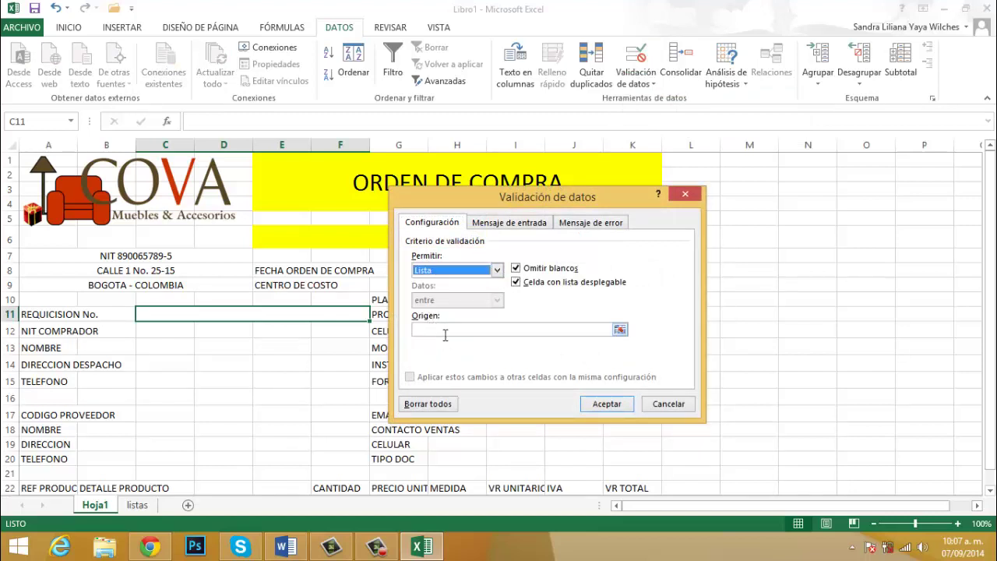
click(445, 331)
text(=REQUISICION)
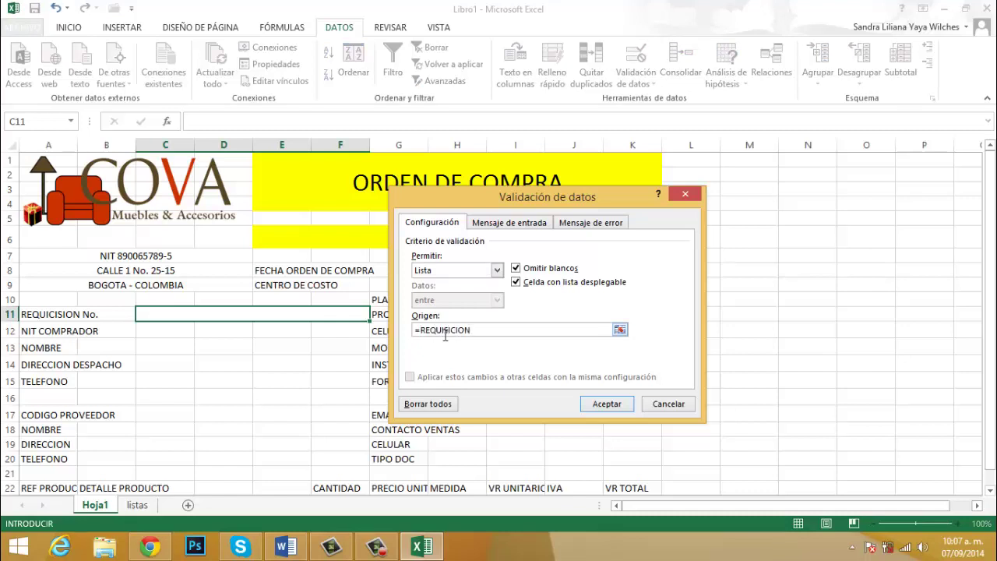
key(Return)
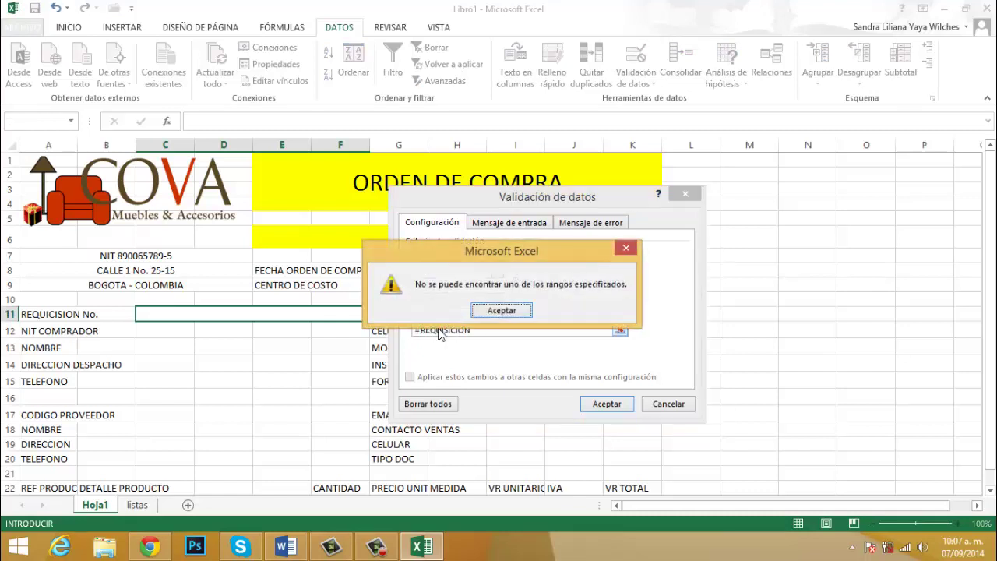
click(499, 313)
click(493, 340)
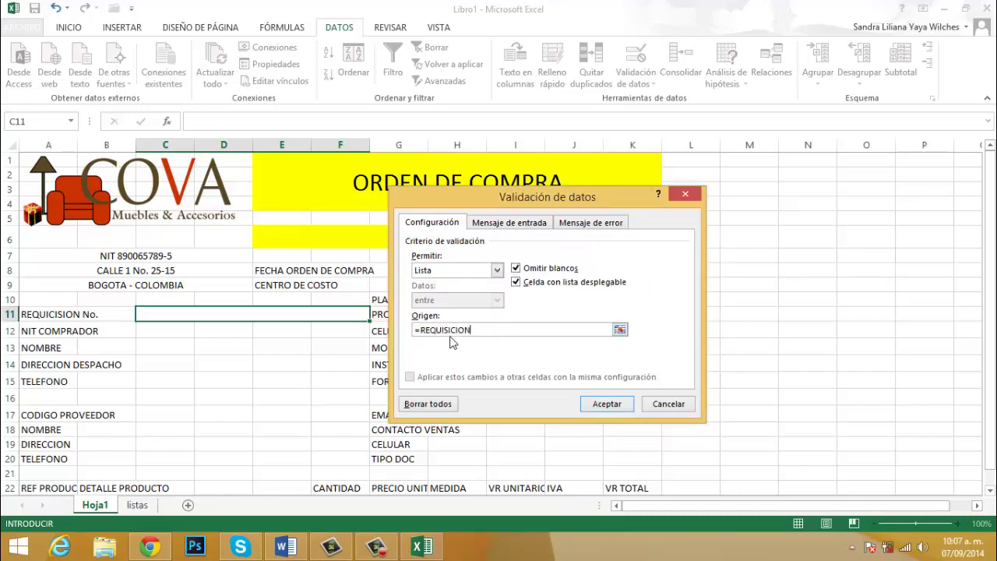
click(655, 408)
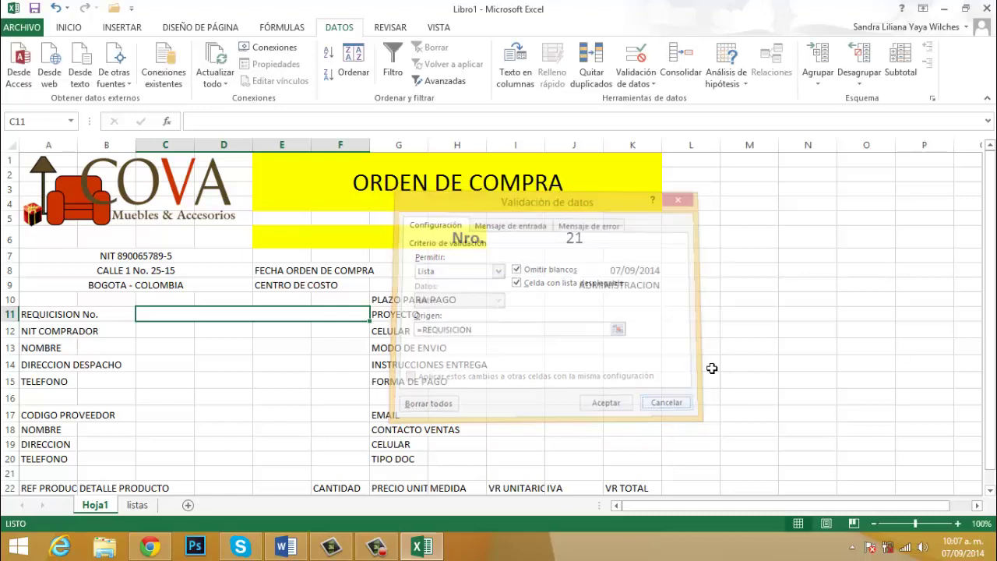
- Review the workbook's list of defined names
click(69, 126)
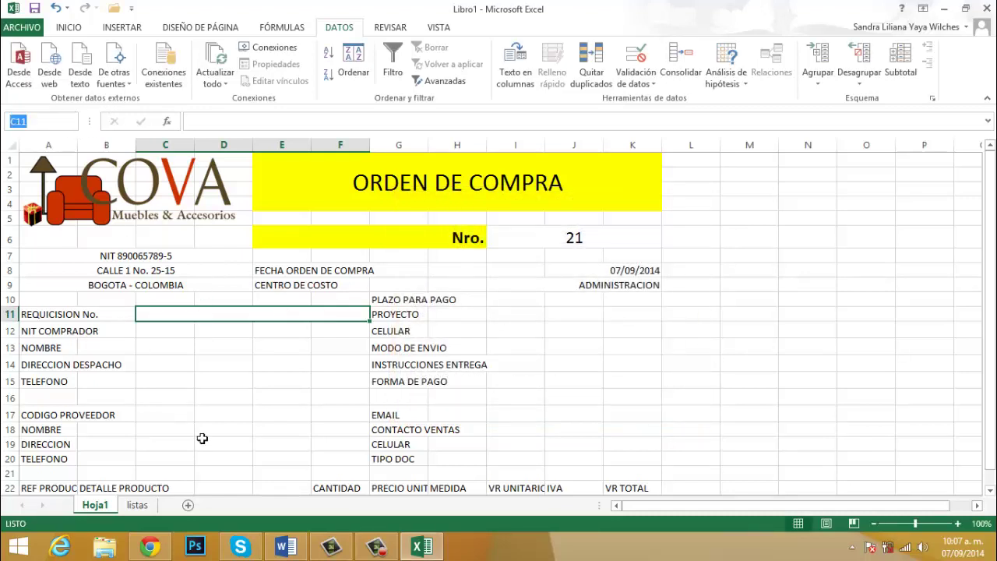
click(204, 378)
click(72, 127)
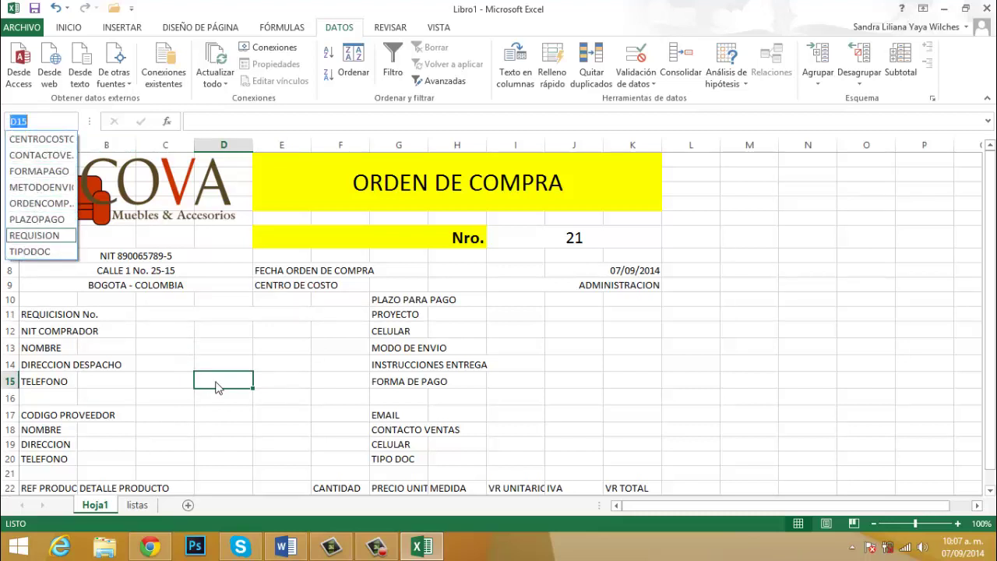
click(286, 375)
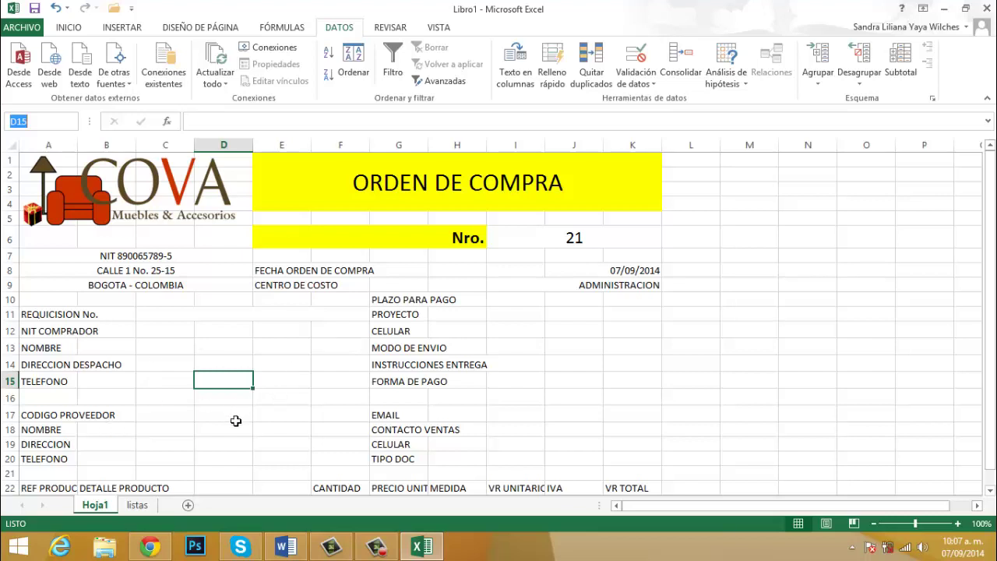
- Delete the misspelled REQUISION name in the Name Manager
click(283, 28)
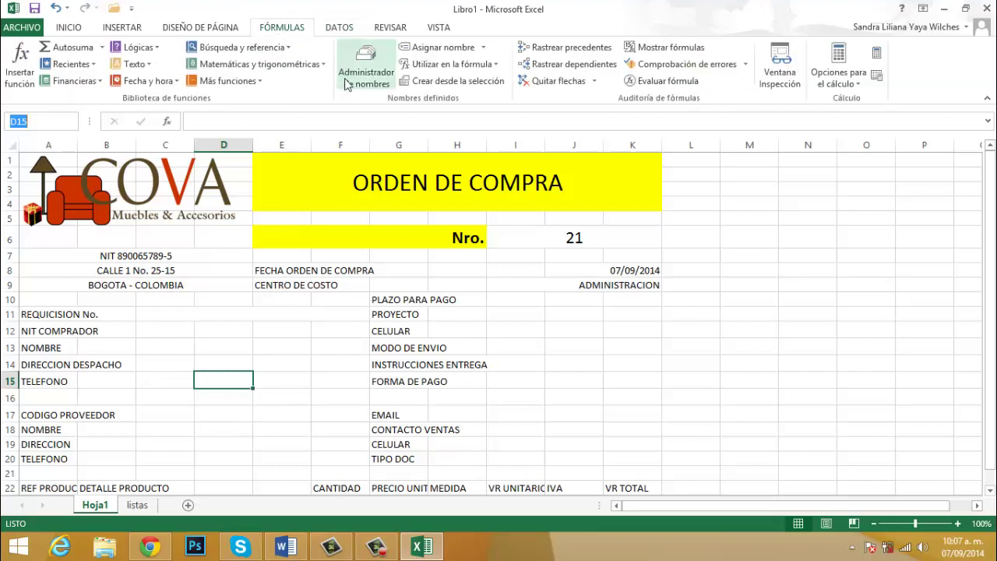
click(363, 84)
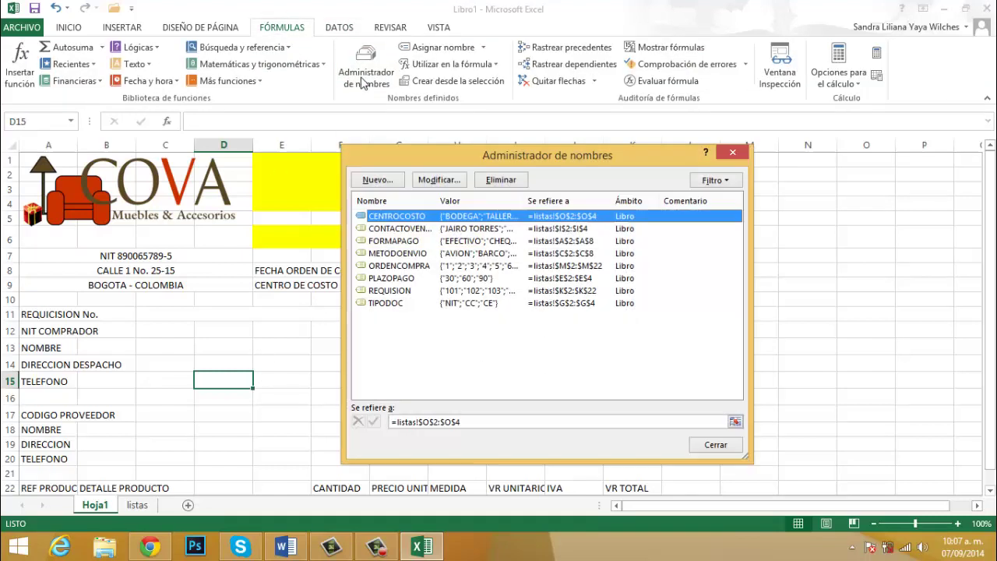
click(384, 292)
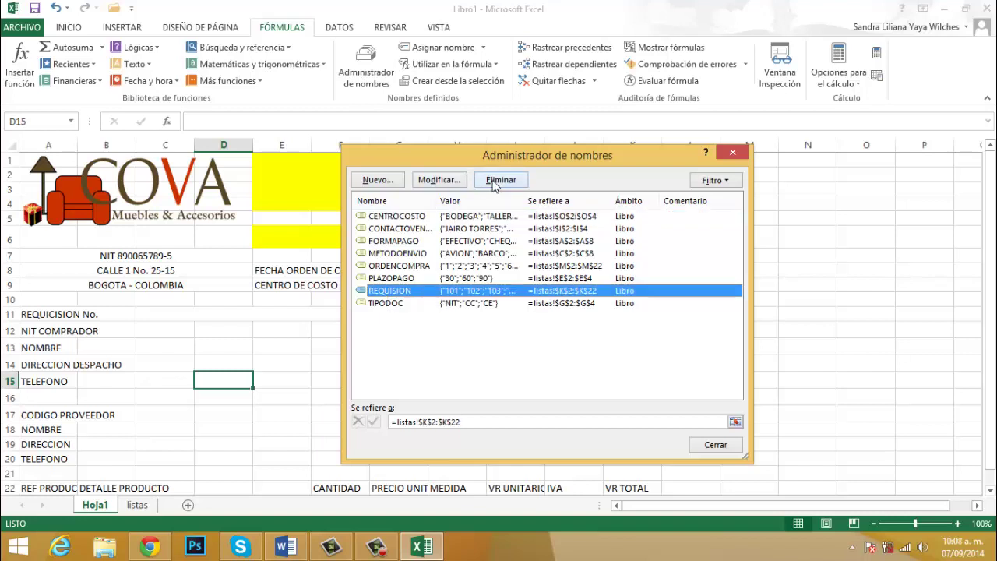
click(495, 181)
click(480, 314)
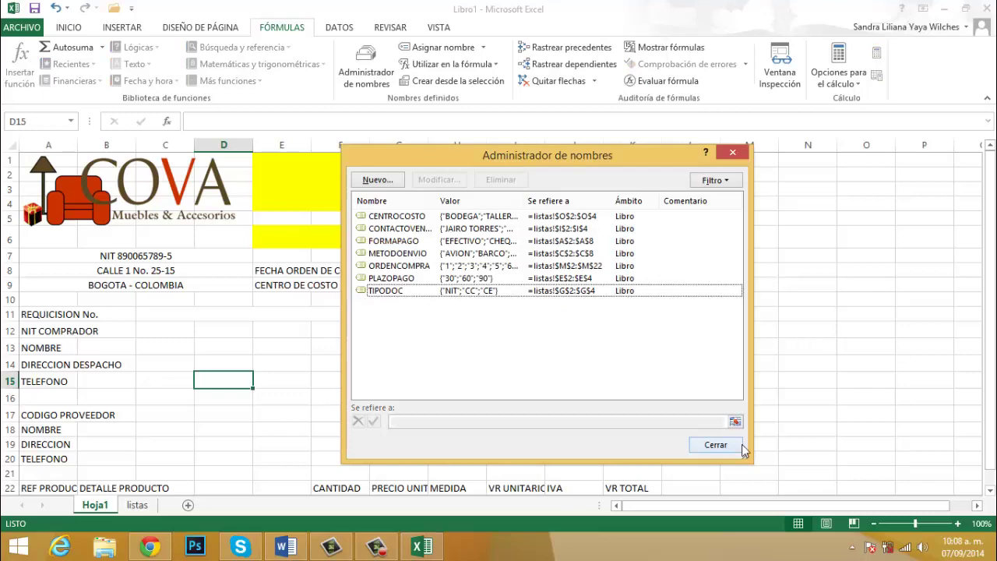
click(715, 445)
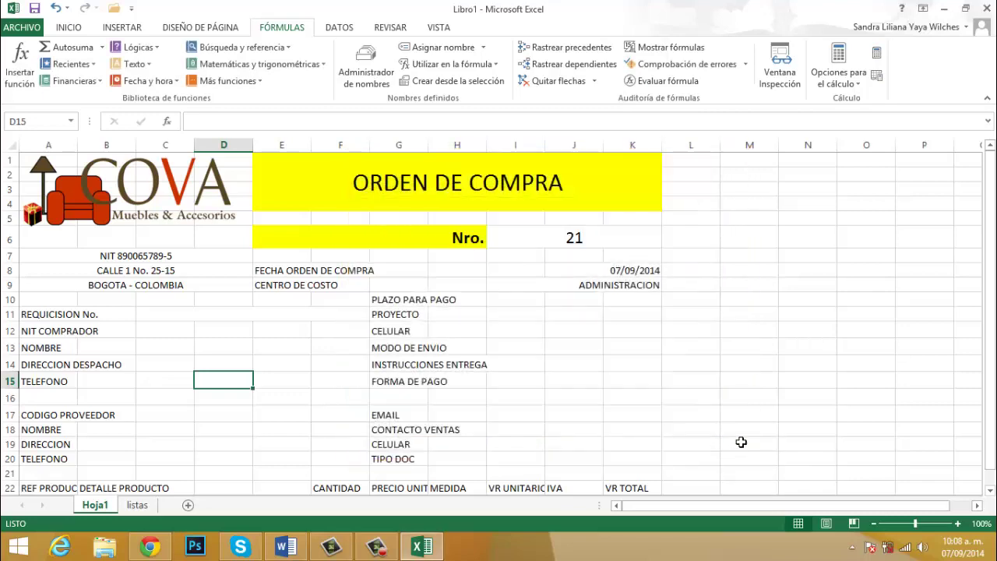
- On the listas sheet, correct the K1 header to REQUISICION
click(138, 505)
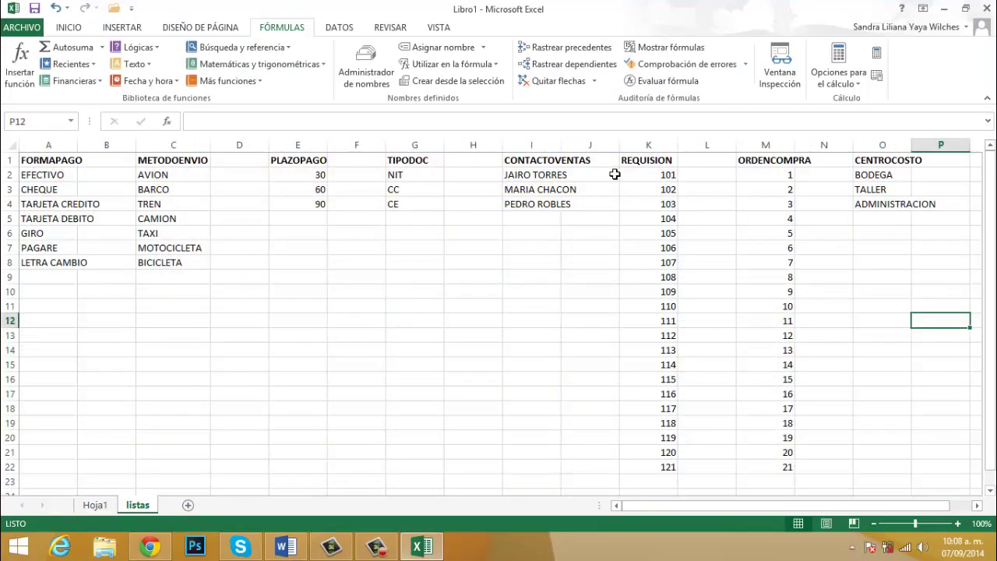
click(649, 162)
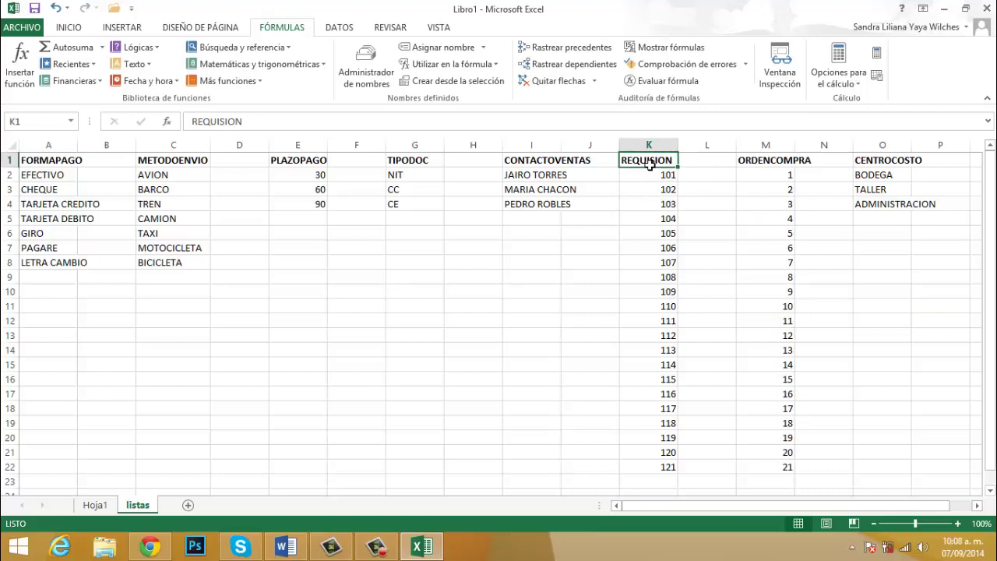
text(REQU)
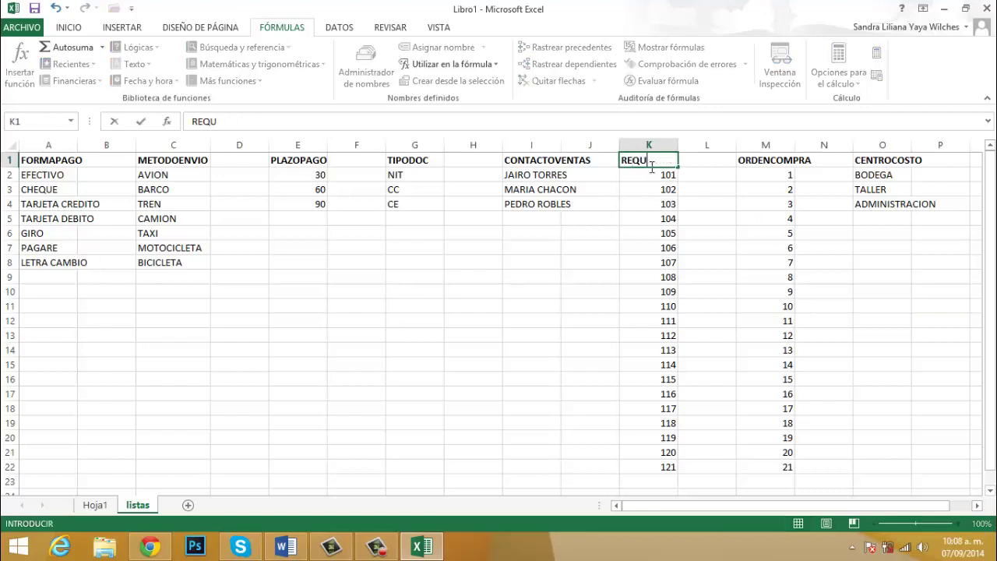
key(Return)
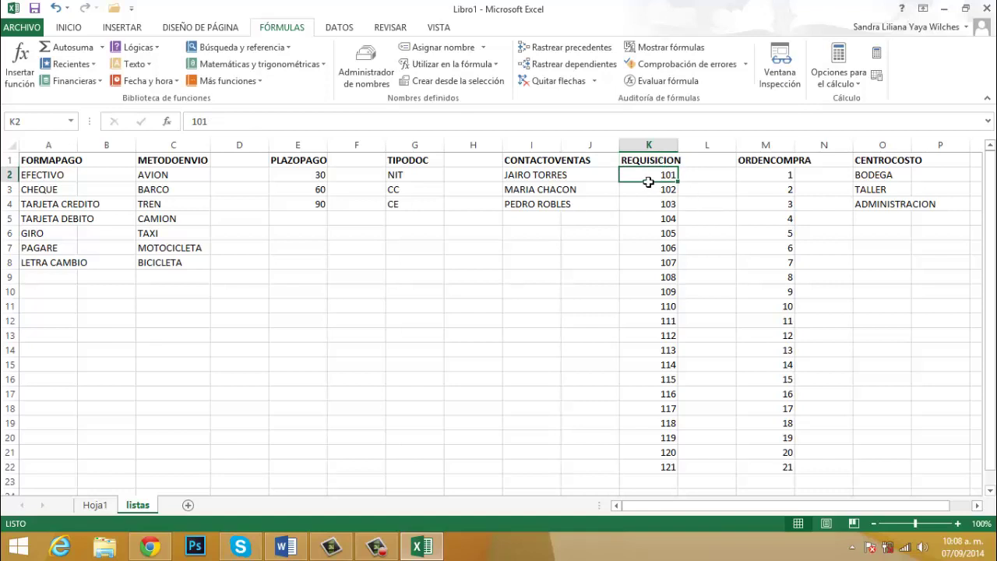
- Name the range K2:K22 REQUISICION and return to Hoja1
drag(649, 181, 642, 474)
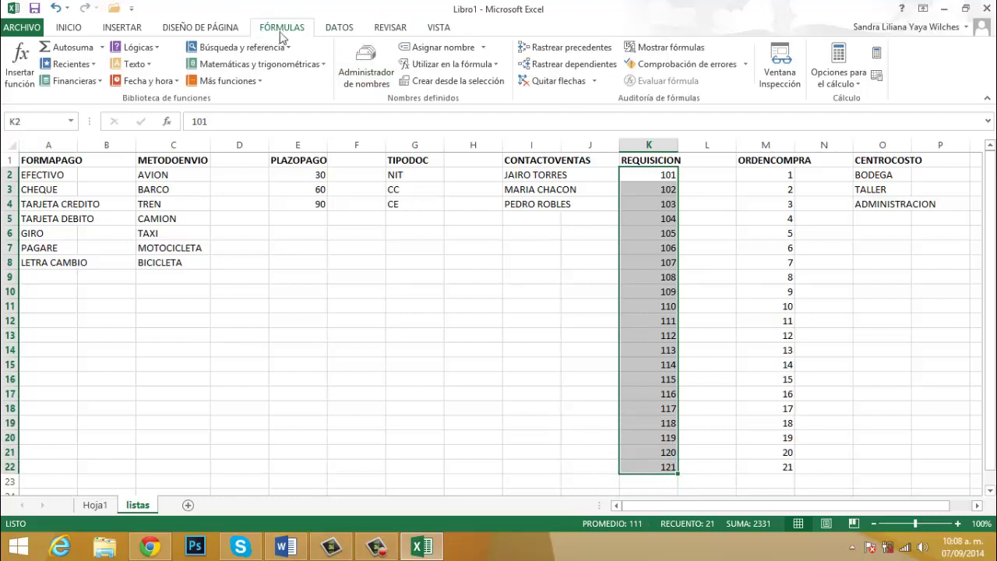
click(484, 48)
click(456, 66)
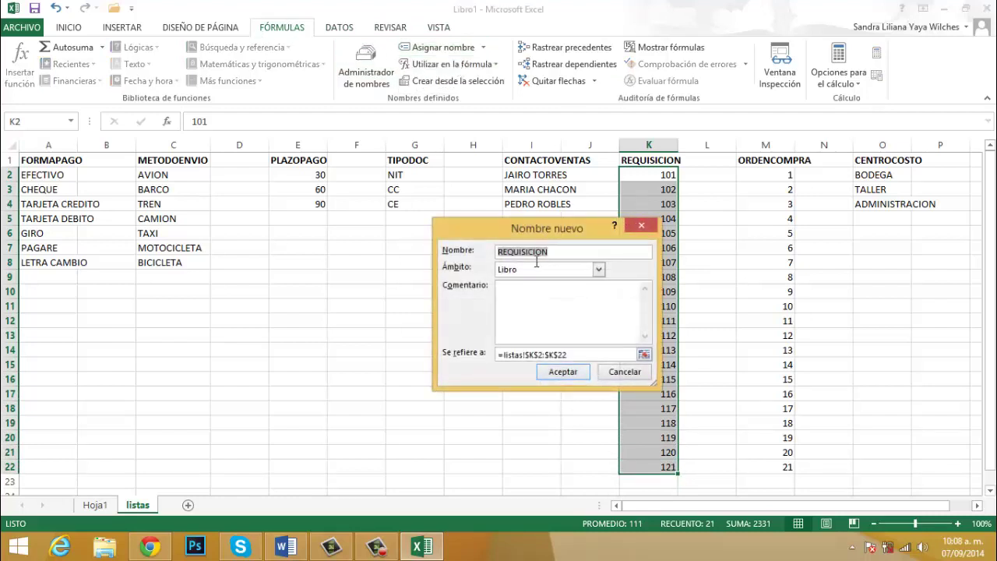
click(563, 372)
click(551, 347)
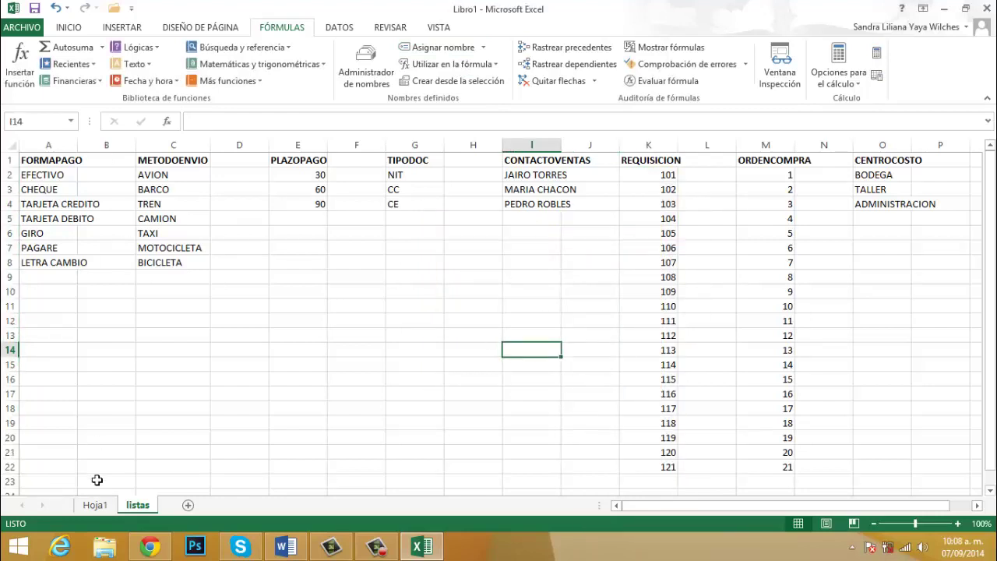
click(95, 505)
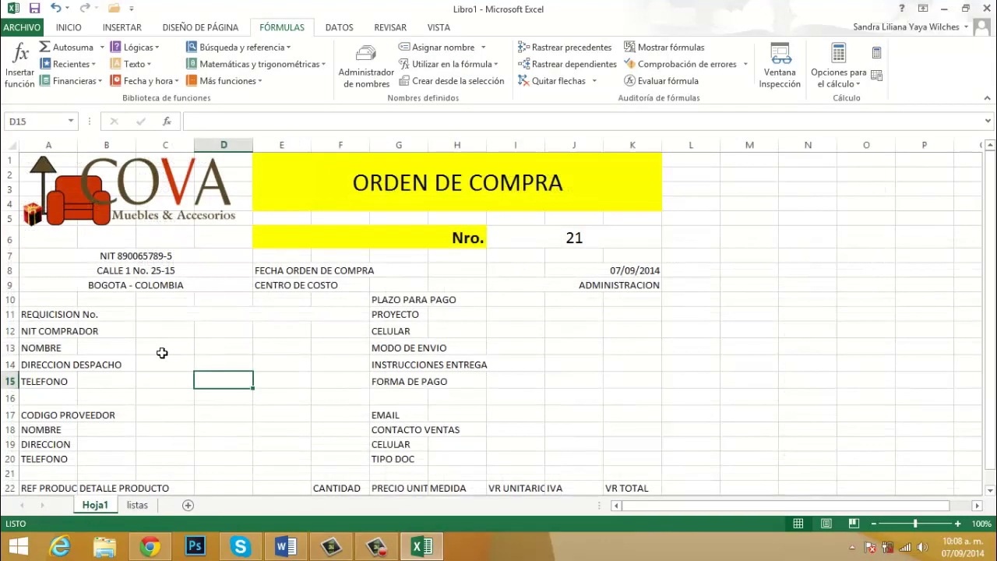
- Add a list validation sourced from =REQUISICION to cell C11
click(153, 318)
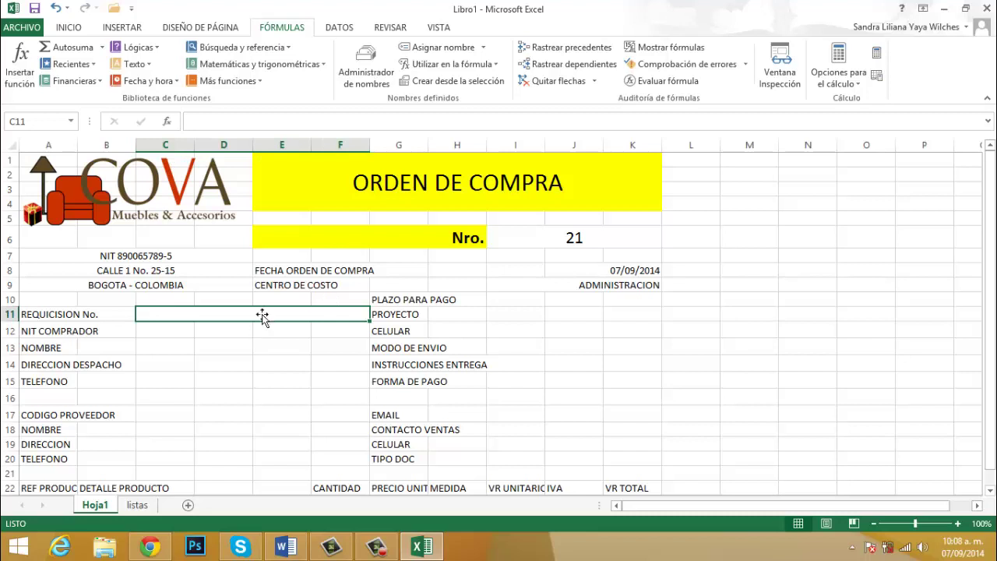
click(343, 29)
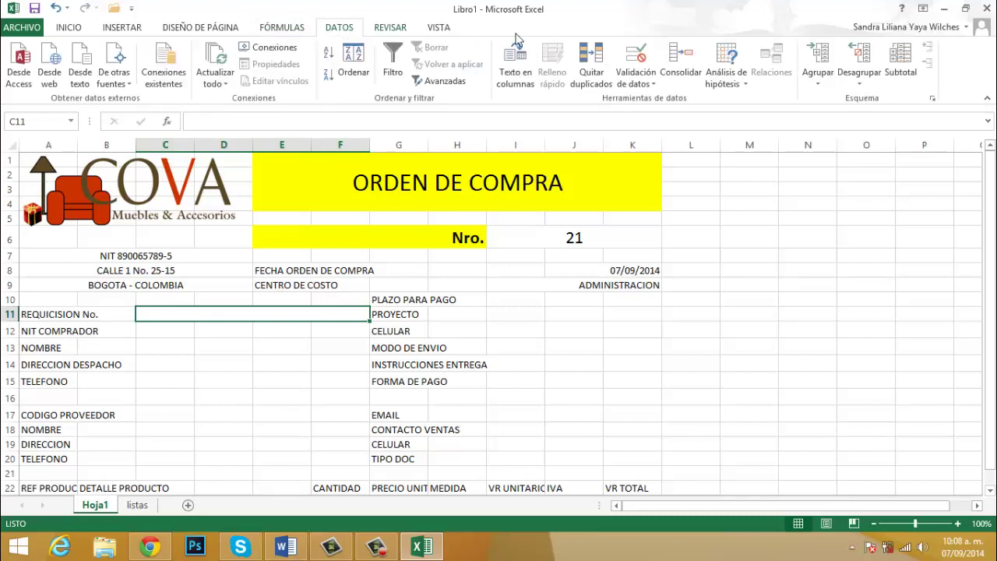
click(649, 84)
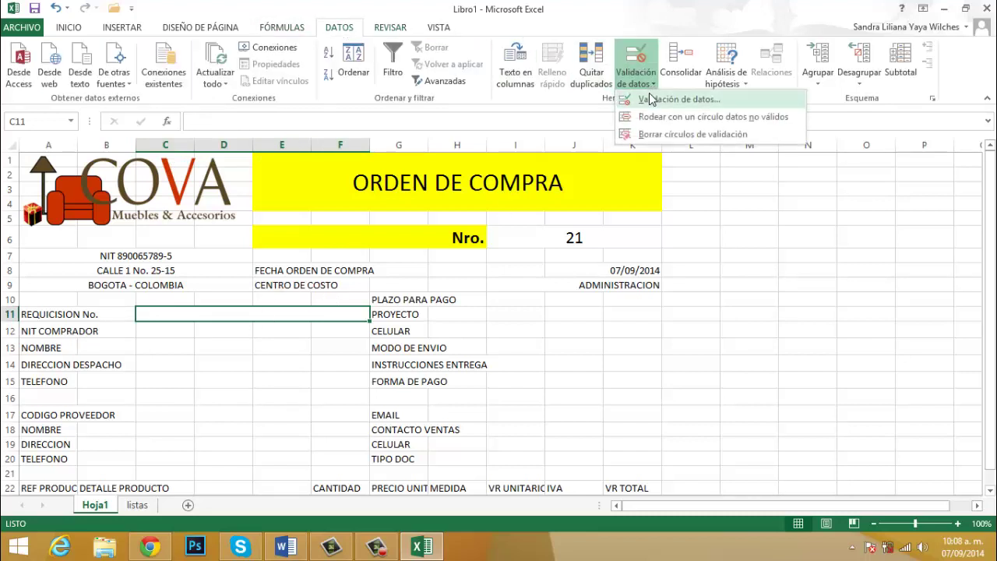
click(650, 97)
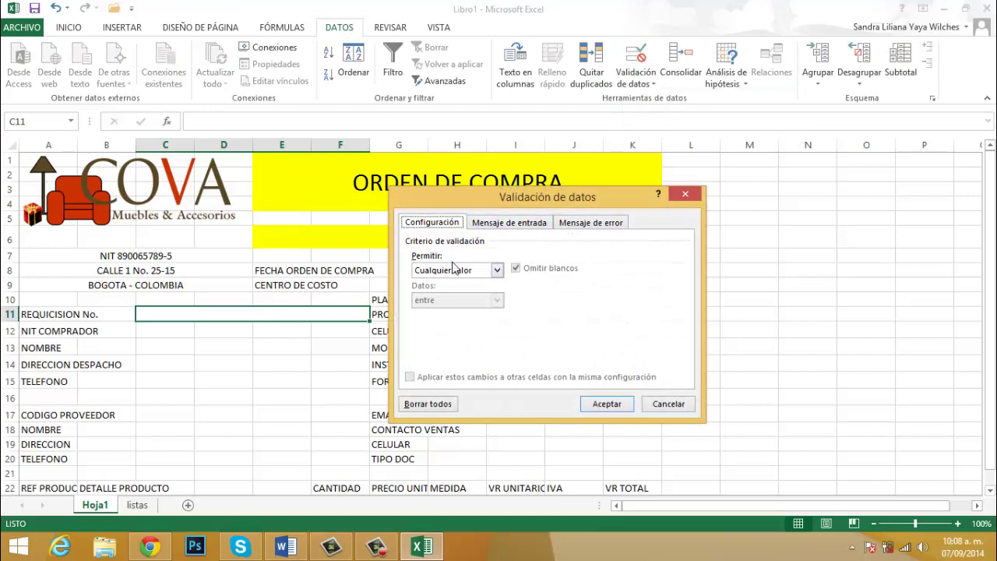
click(497, 270)
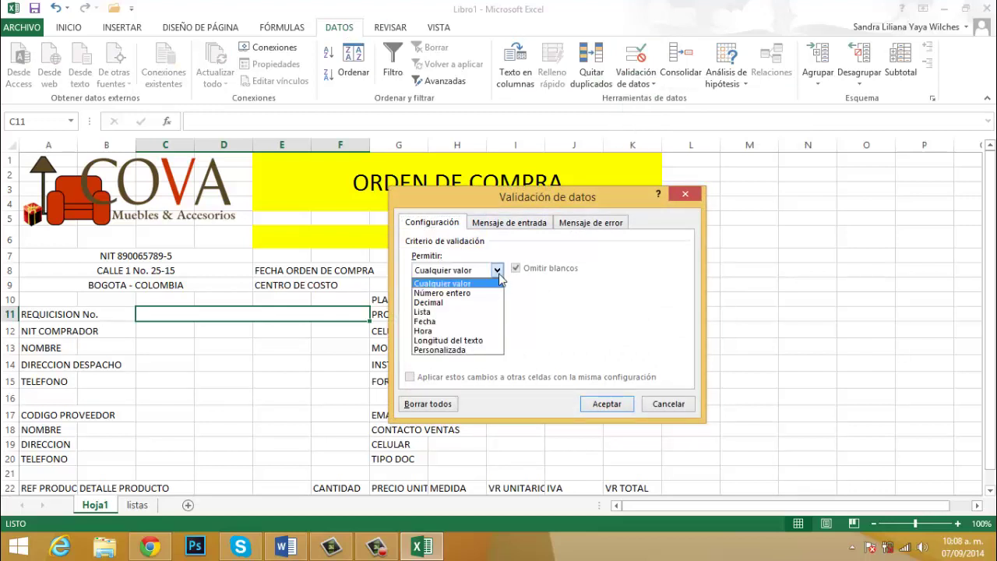
click(421, 313)
click(480, 332)
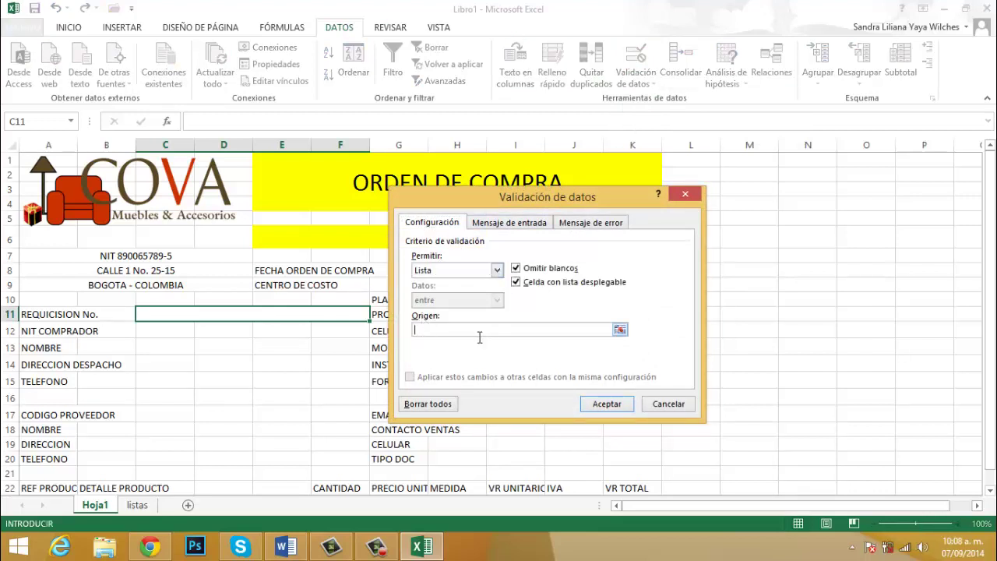
text(=REQUISICION)
key(Return)
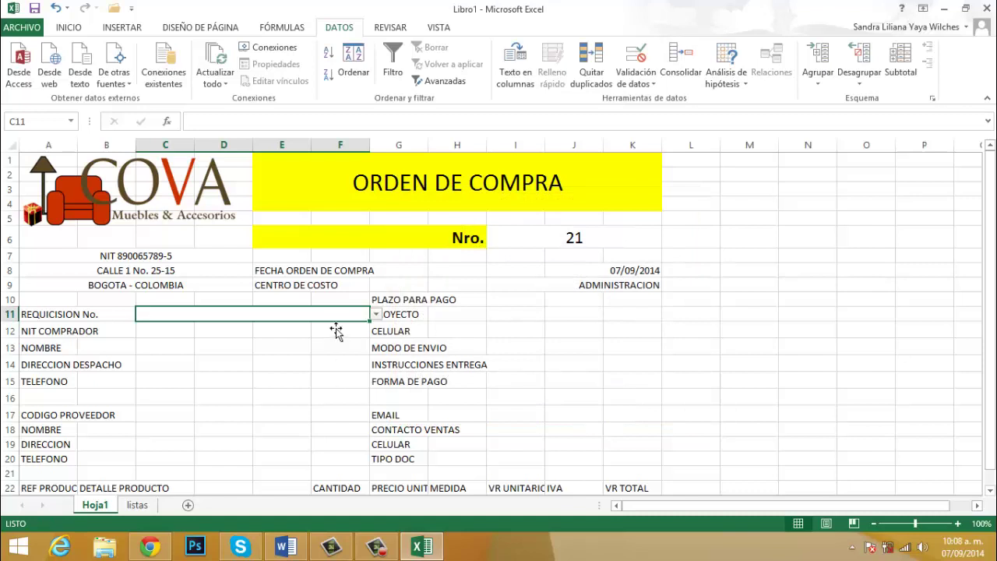
- Choose requisition number 101 from C11's dropdown
click(377, 314)
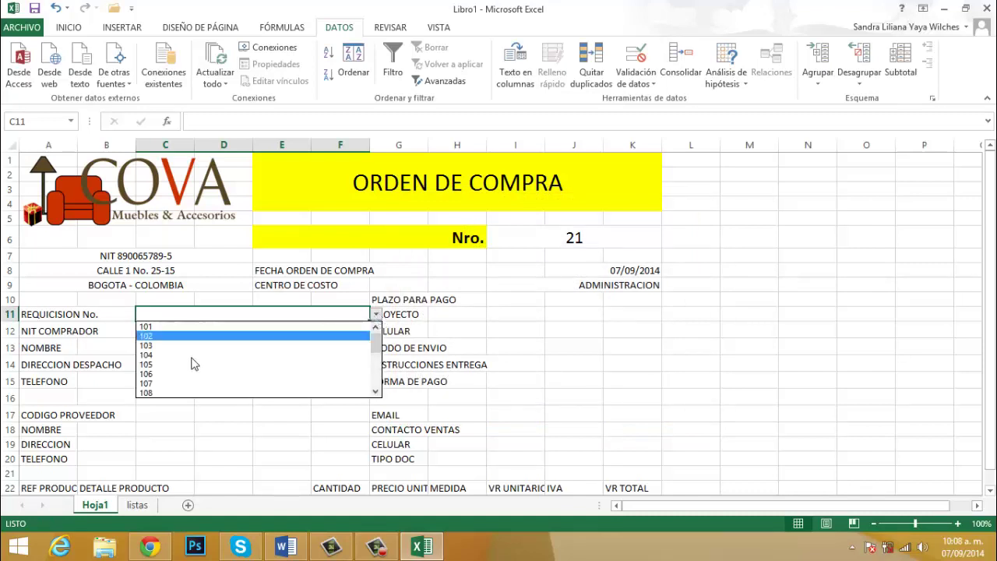
click(153, 328)
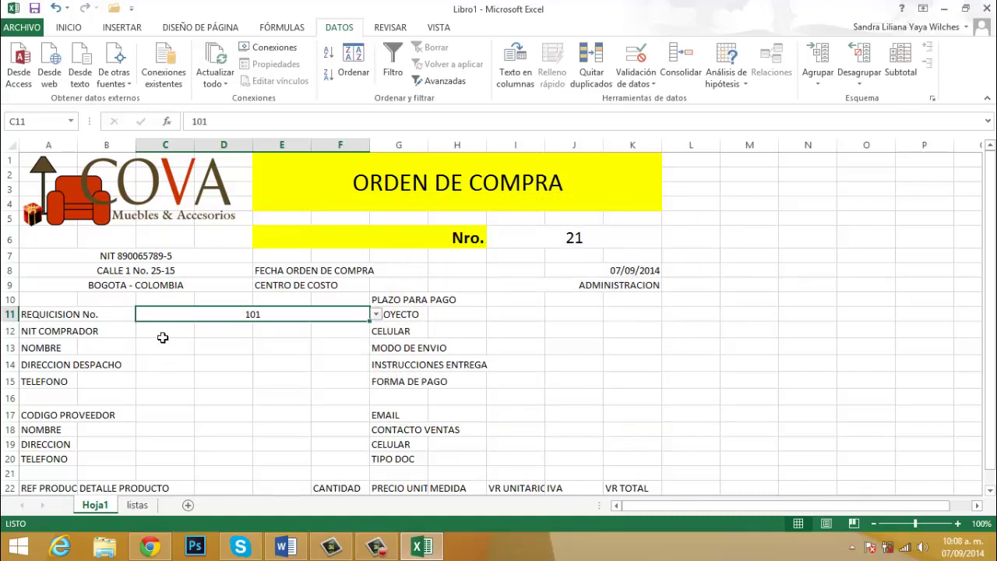
drag(158, 331, 337, 336)
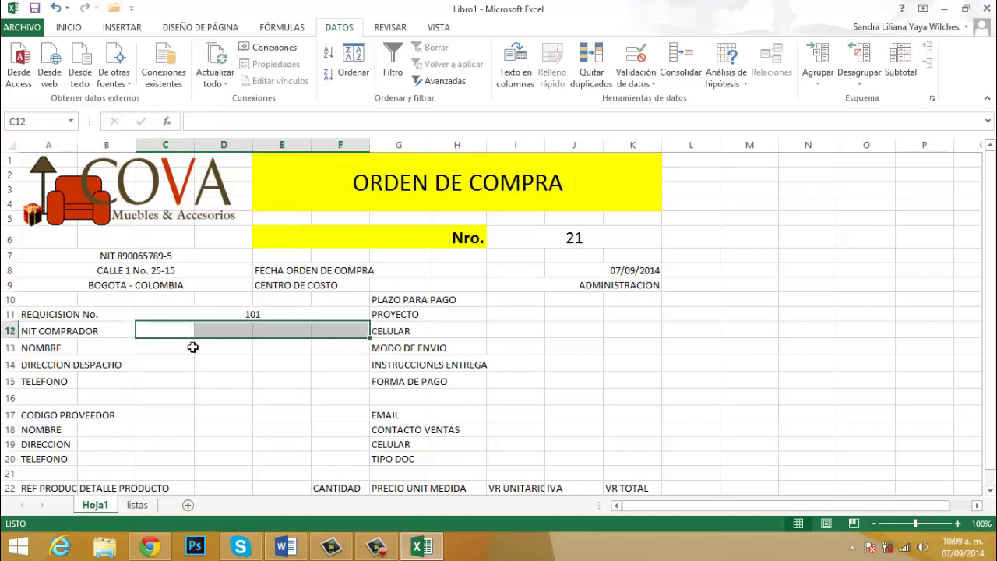
- Merge and centre C12:F12 and enter the buyer's NIT
click(70, 29)
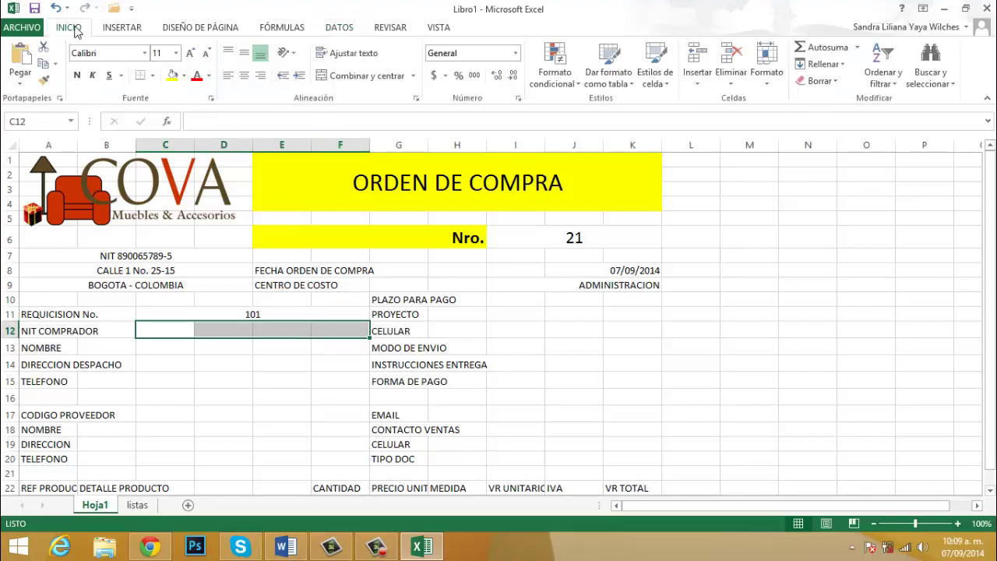
click(349, 78)
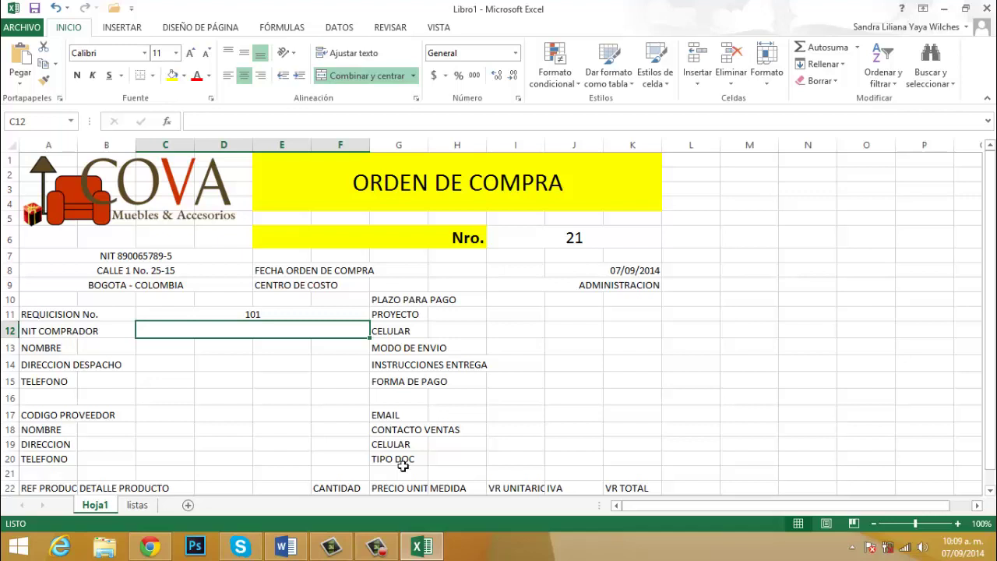
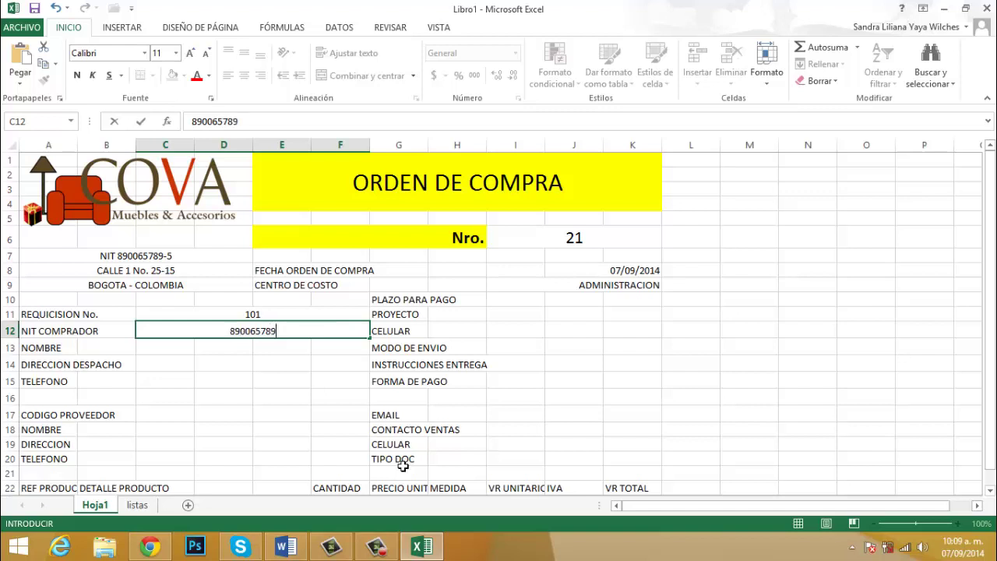
key(Return)
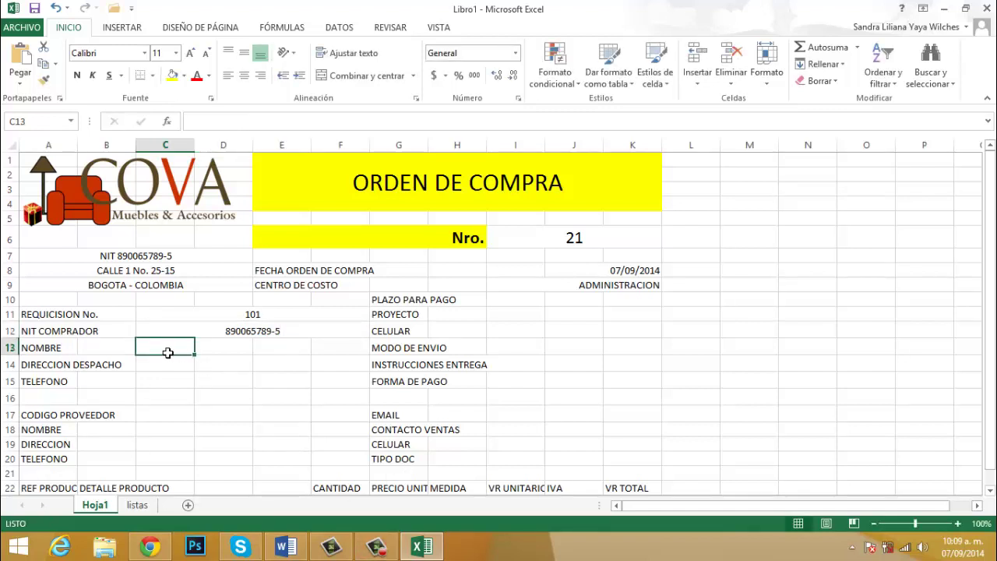
- Merge C13:F13 and enter the buyer name COVA
drag(169, 354, 334, 356)
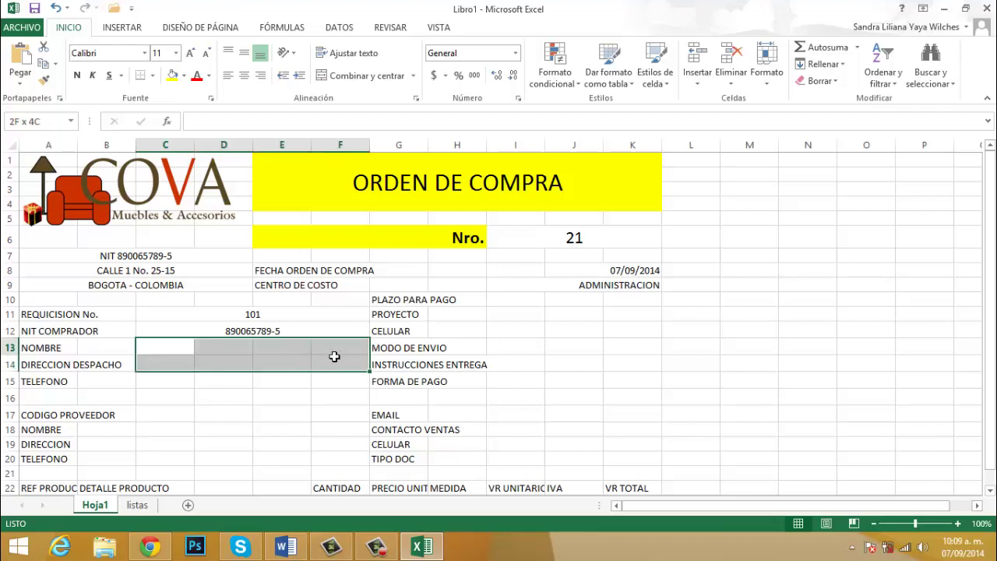
click(360, 75)
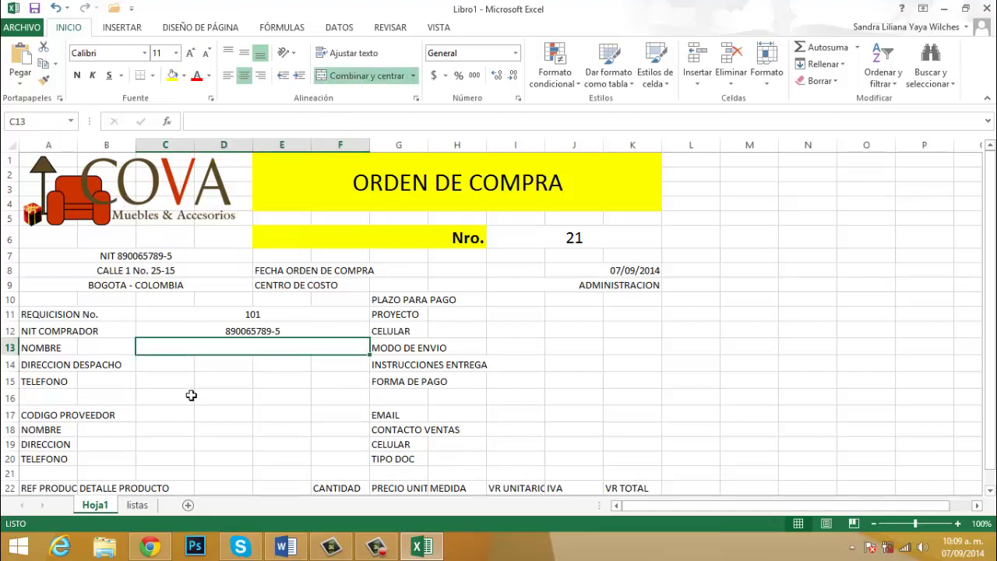
text(COBA)
key(BackSpace)
key(BackSpace)
text(VA)
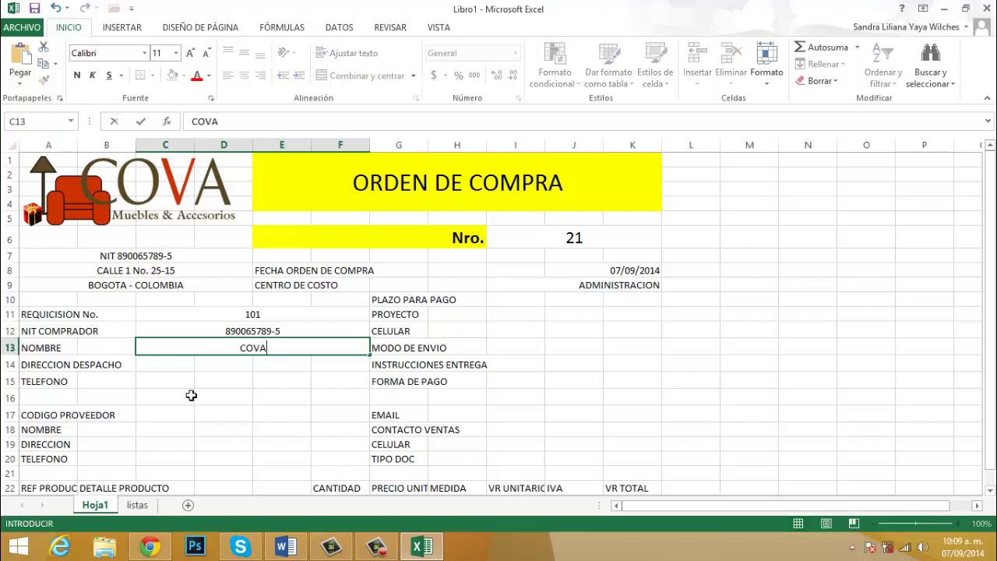
key(Return)
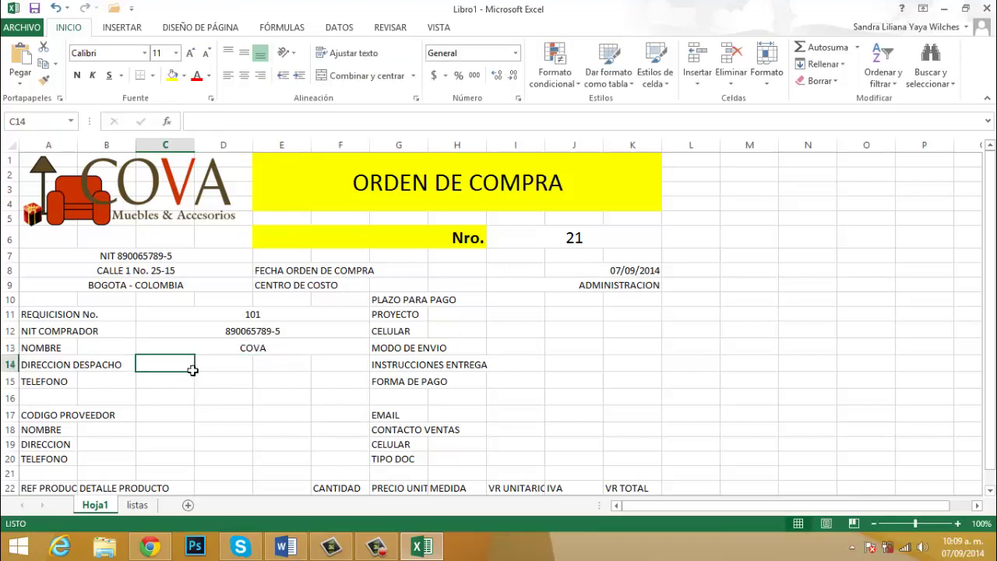
- Merge C14:F14 and link it to the company address with =A8
drag(207, 371, 329, 368)
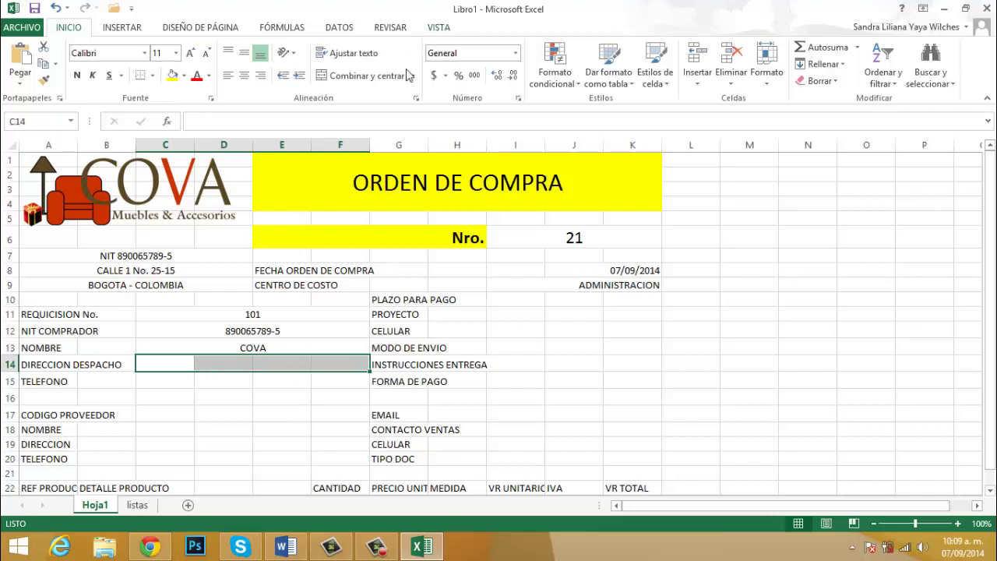
click(359, 78)
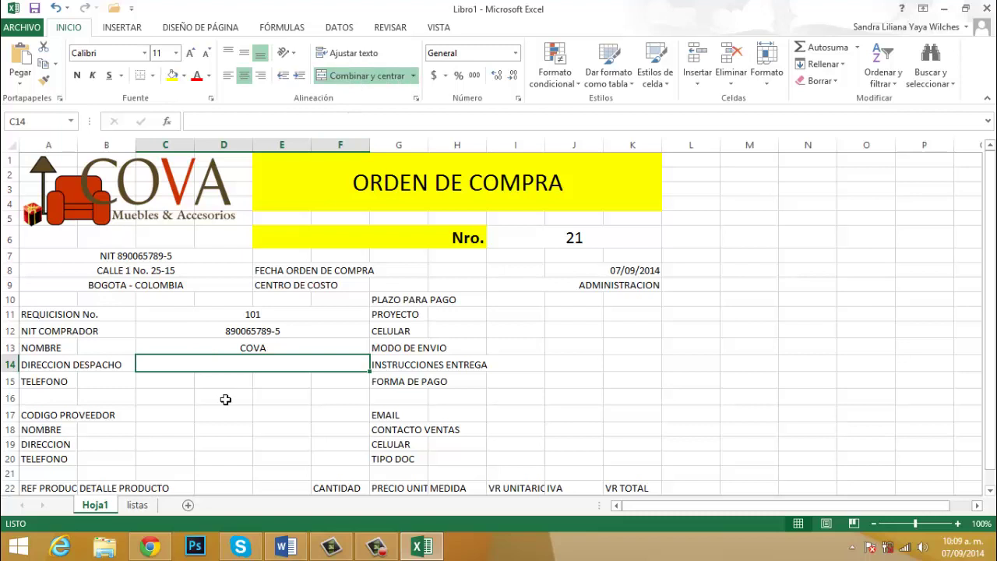
click(139, 278)
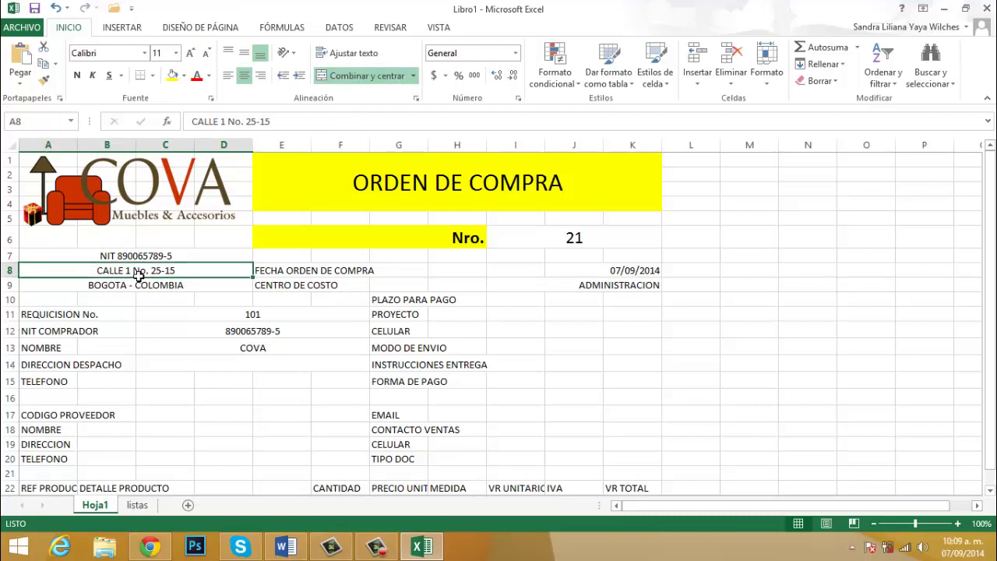
click(222, 366)
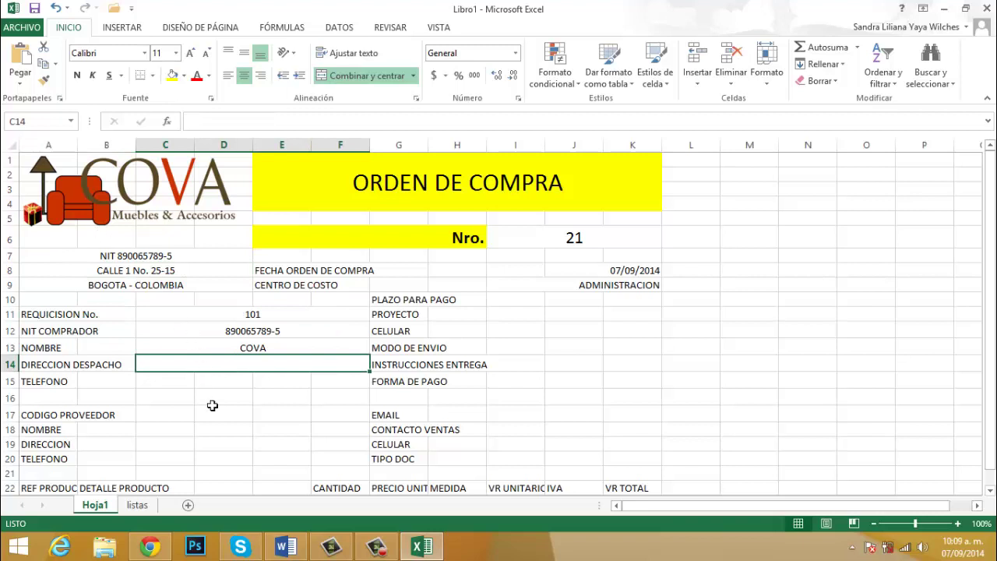
text(=)
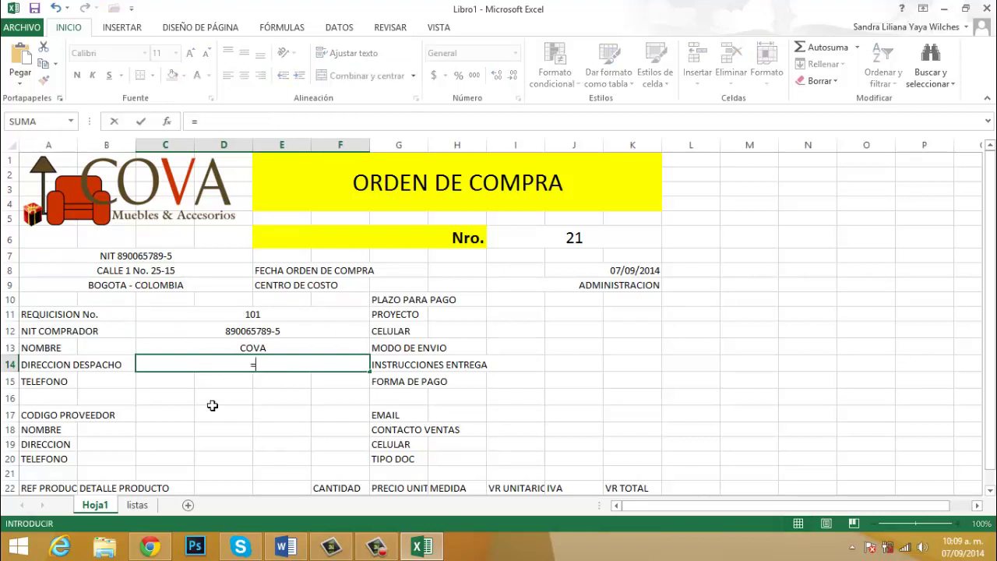
click(155, 275)
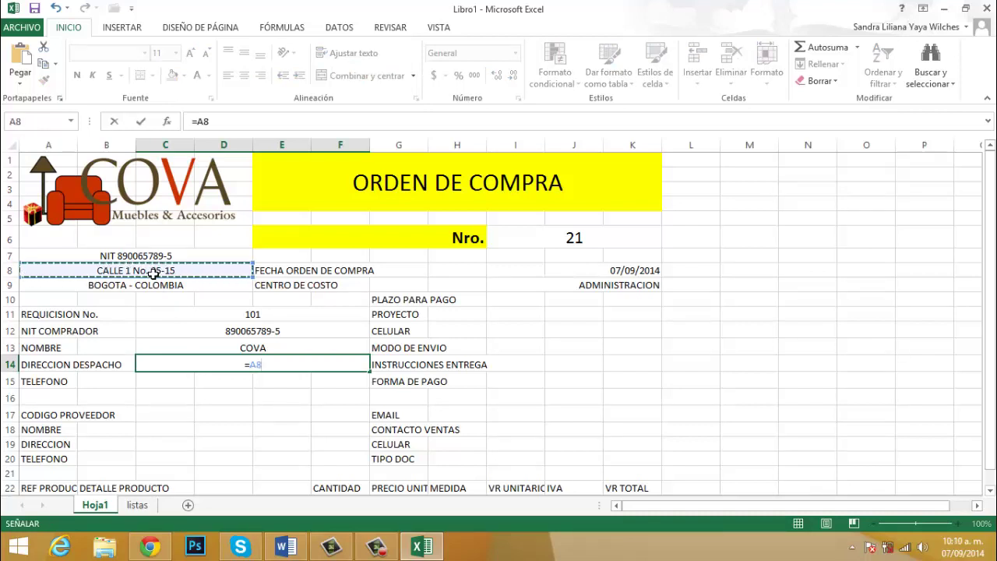
key(Return)
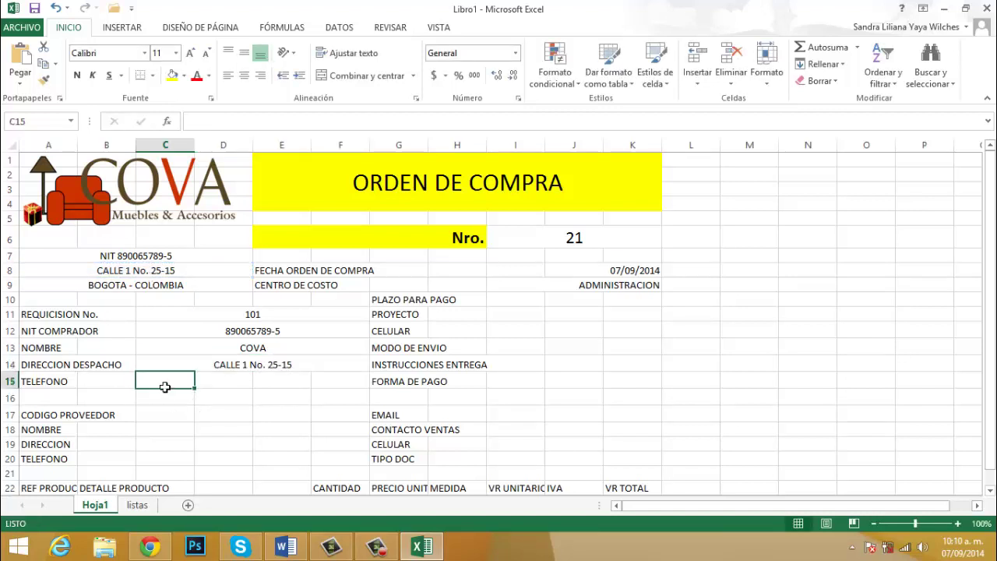
- Merge C15:F15 and enter the buyer's phone number
drag(166, 387, 320, 390)
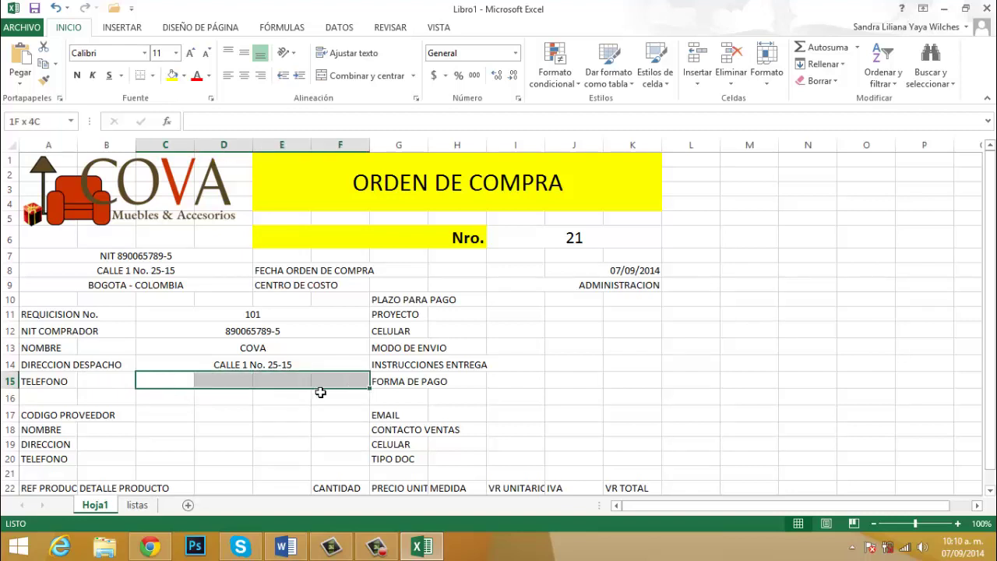
click(367, 76)
mouse_move(286, 546)
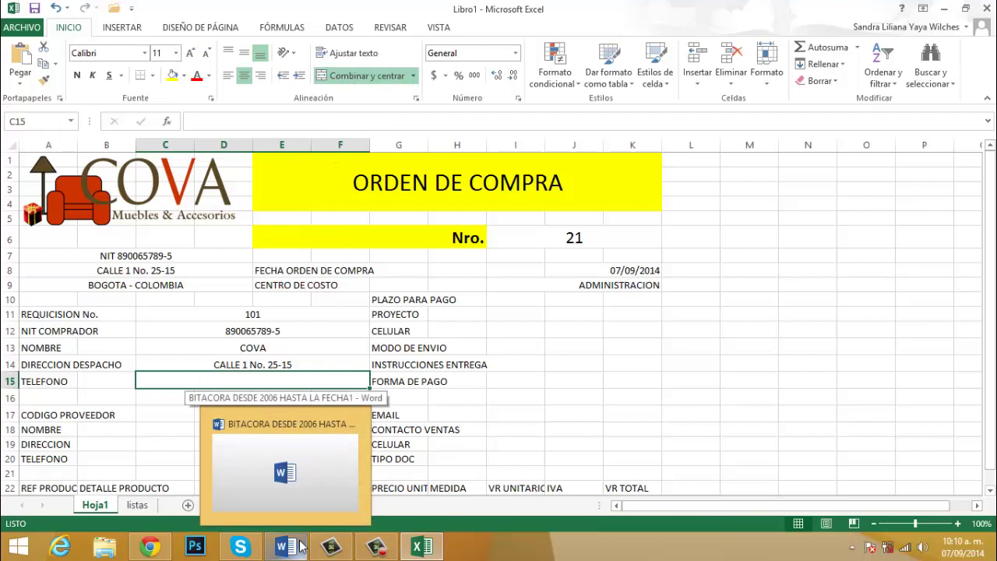
text(4567)
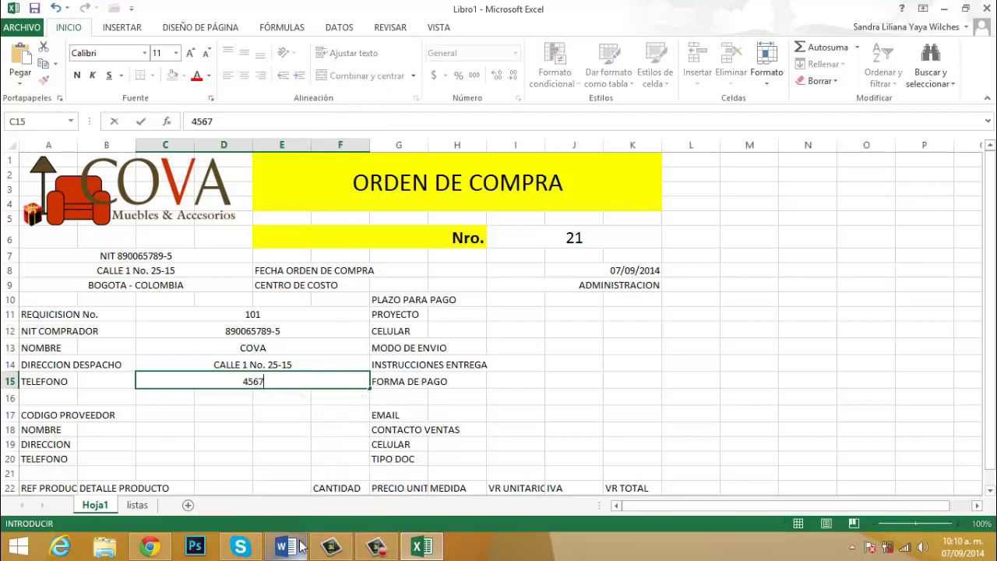
text(891)
key(Return)
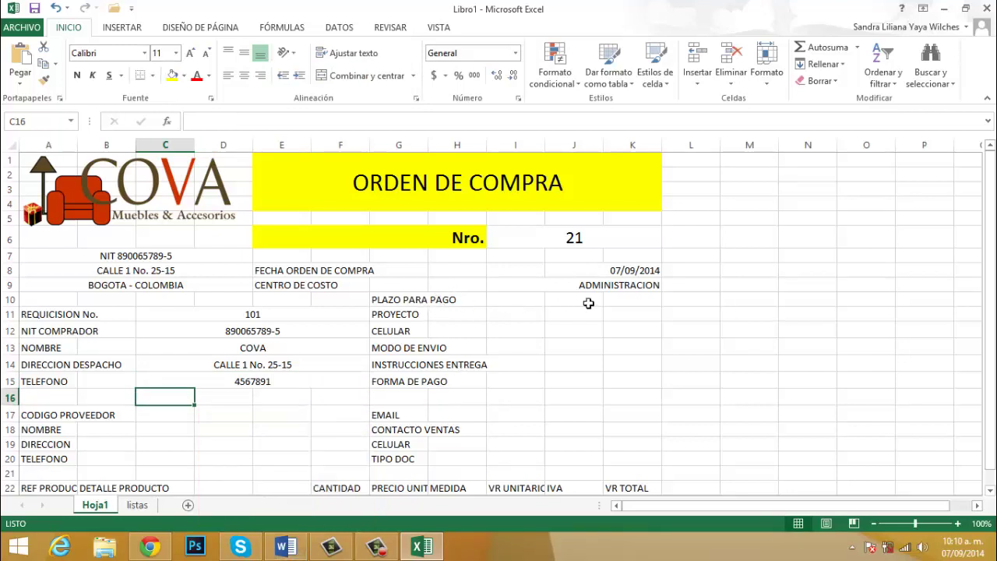
click(645, 303)
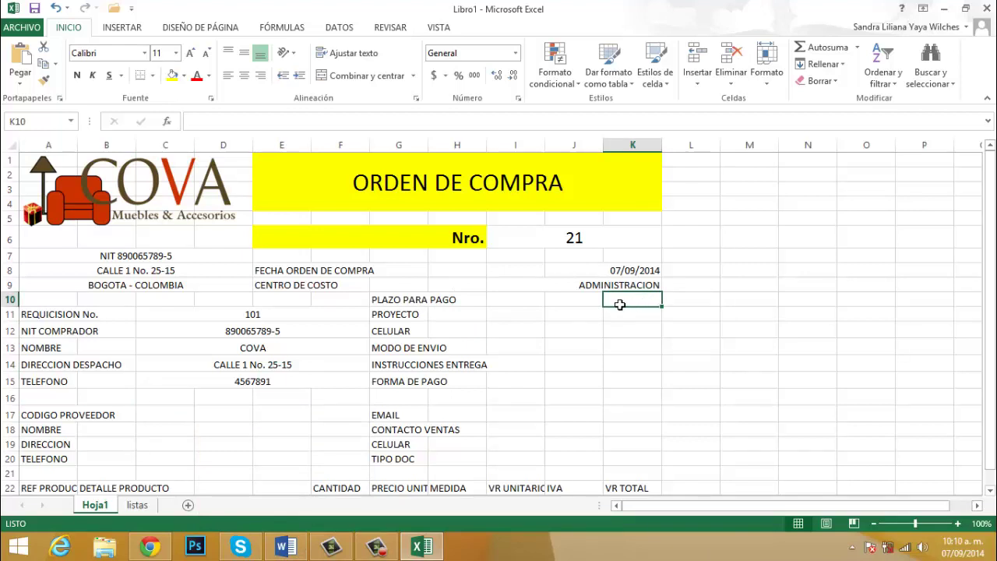
- Merge J10:K10 and give it a list validation sourced from =PLAZOPAGO
drag(620, 305, 590, 305)
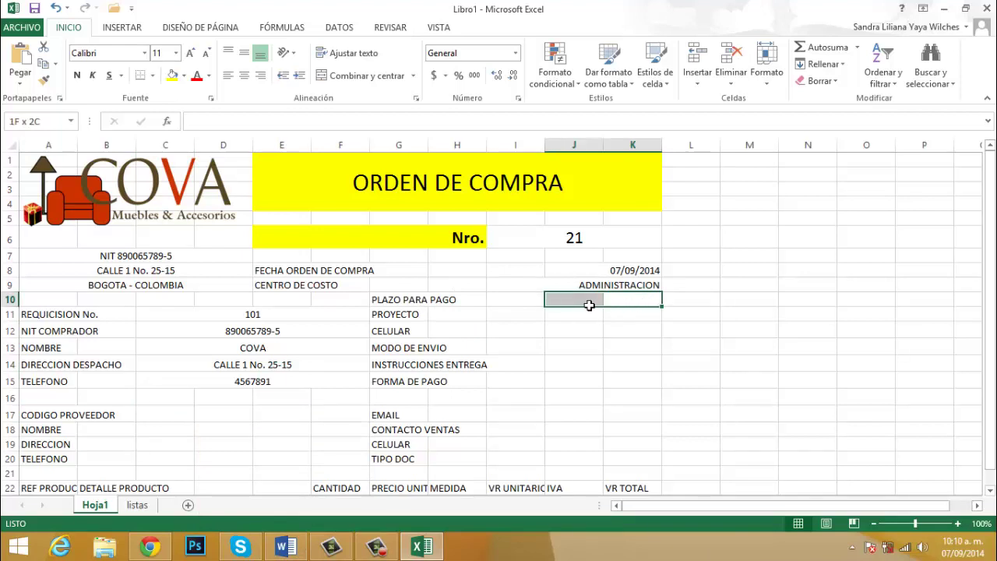
click(354, 77)
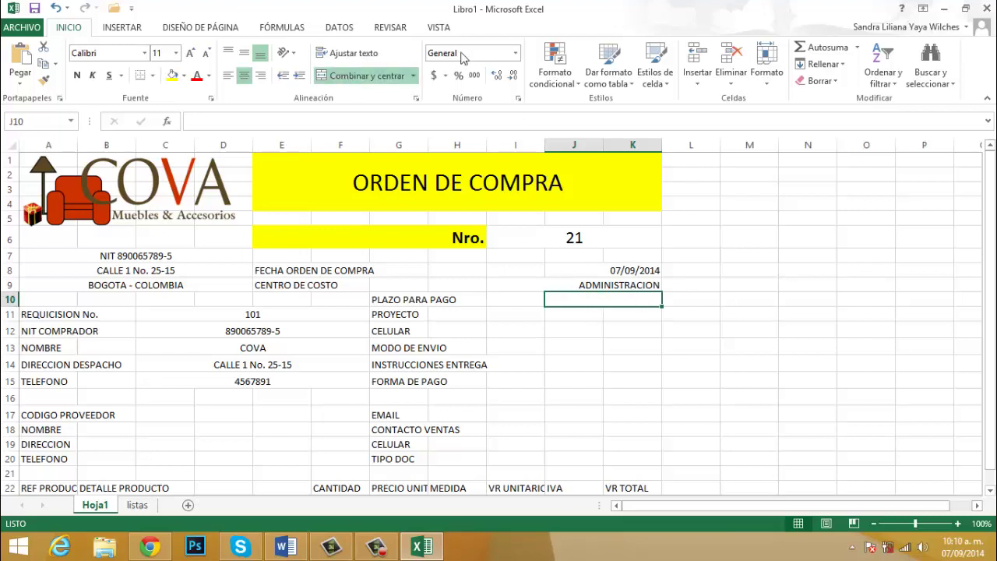
click(339, 29)
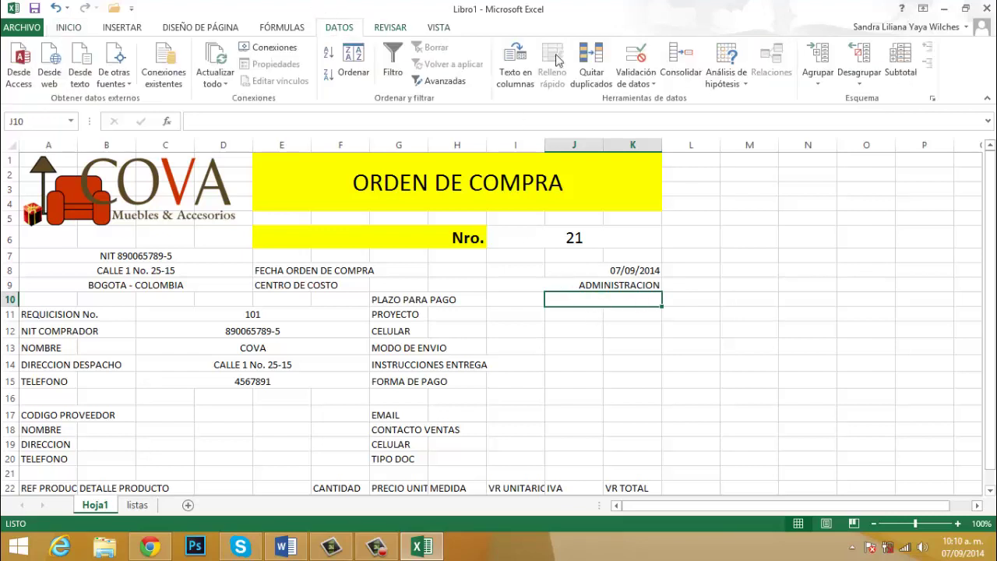
click(648, 84)
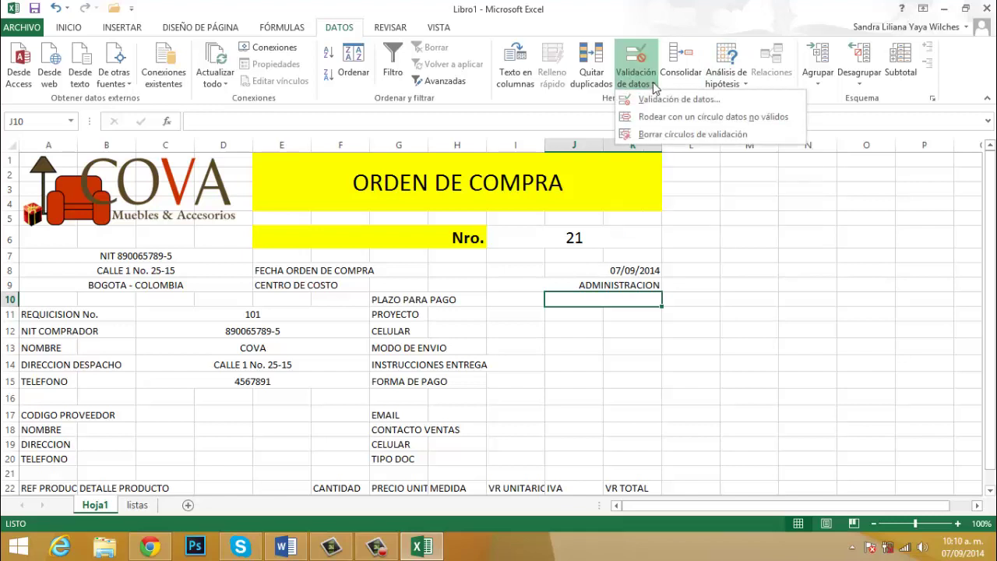
click(653, 100)
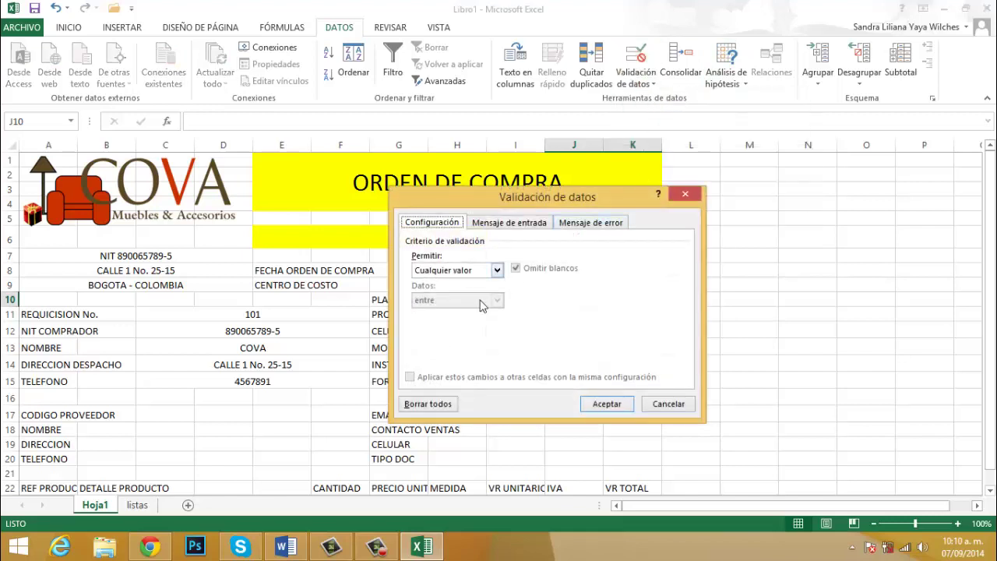
click(496, 270)
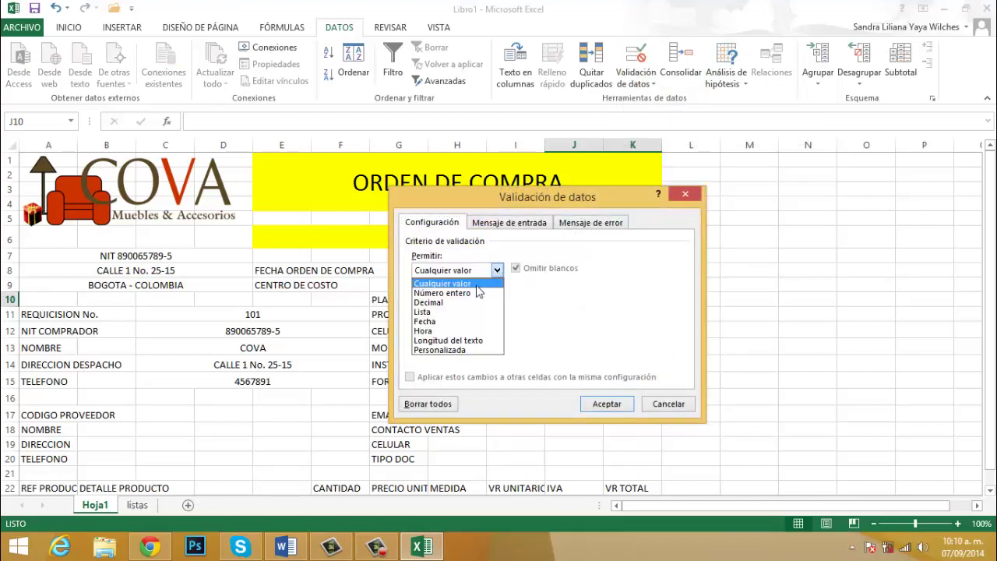
click(427, 314)
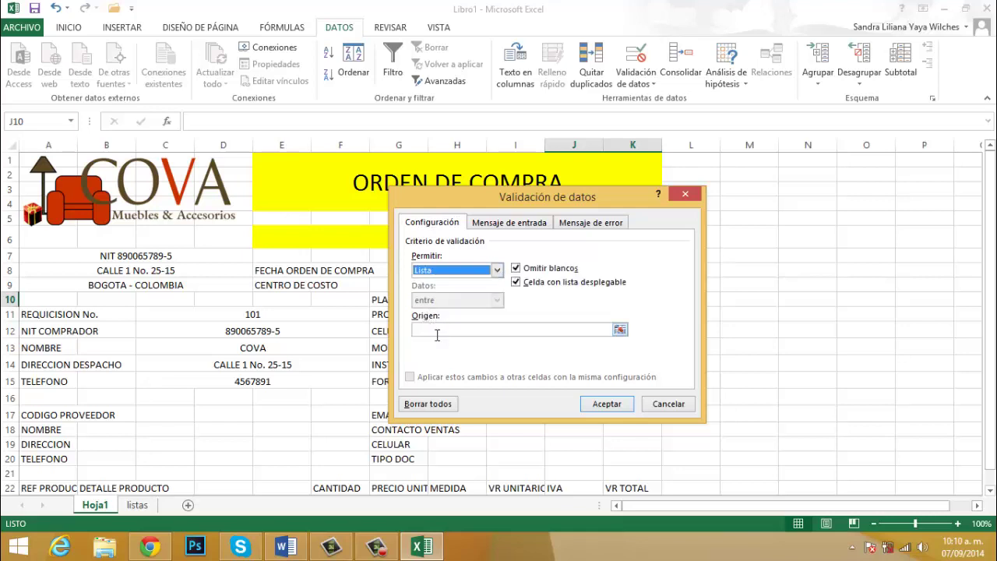
click(437, 333)
text(=PLAZOPAGO)
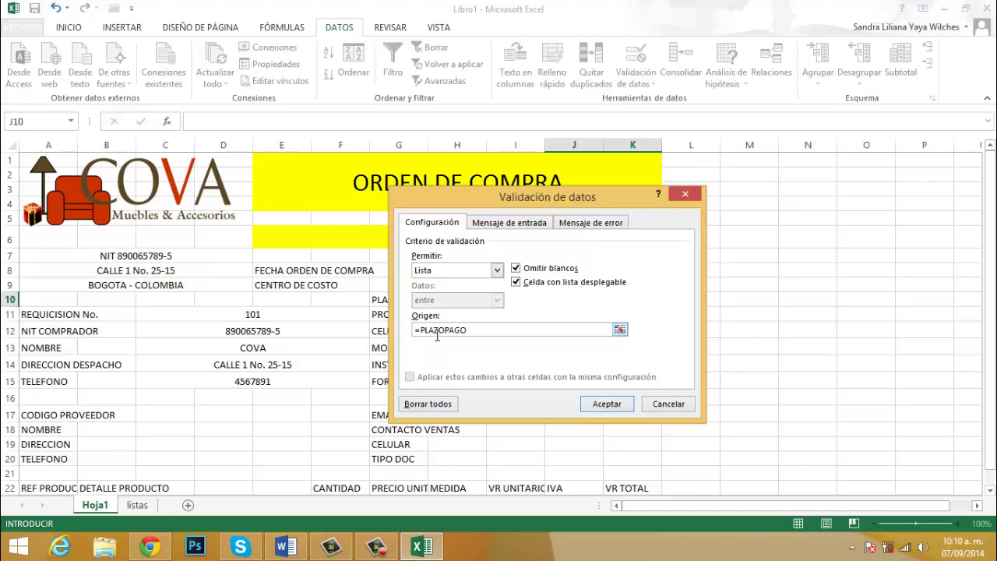
key(Return)
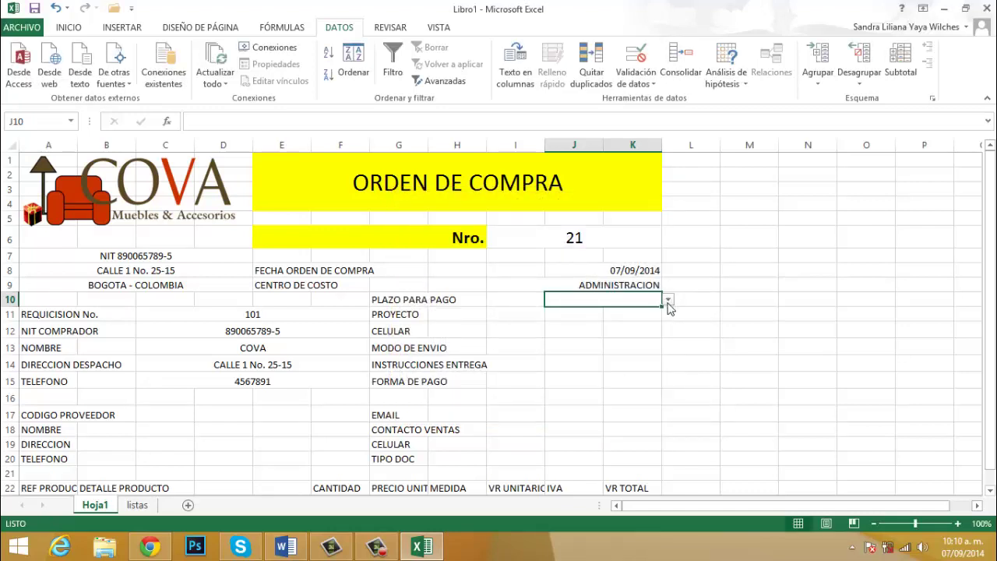
- Choose 30 as the payment term from the J10 dropdown
click(667, 301)
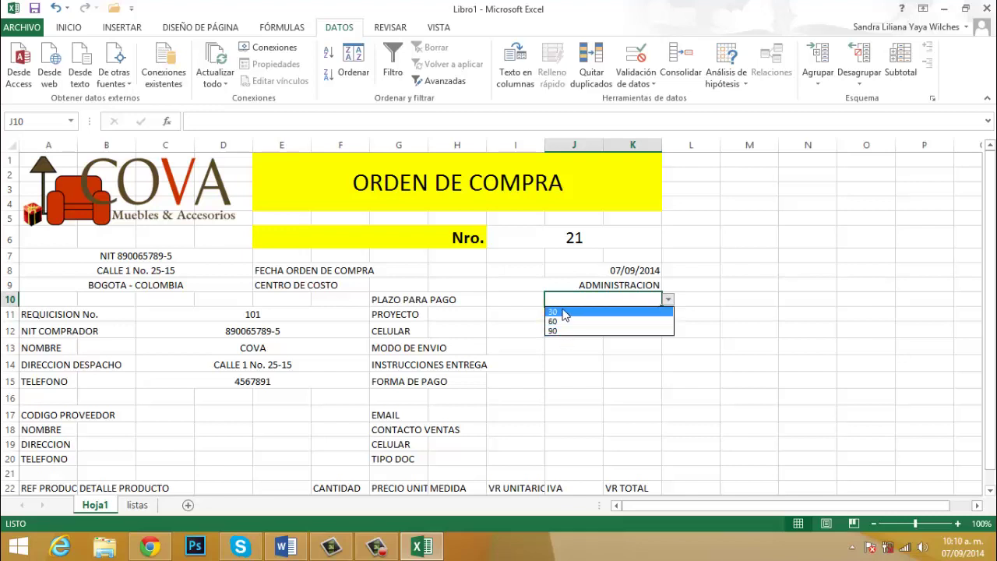
click(565, 313)
drag(607, 307, 605, 303)
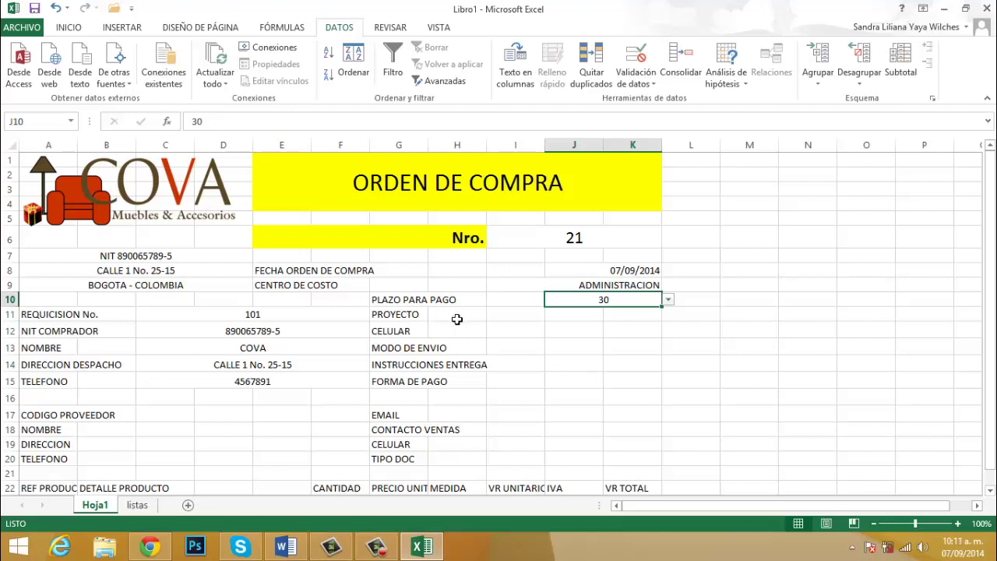
click(526, 319)
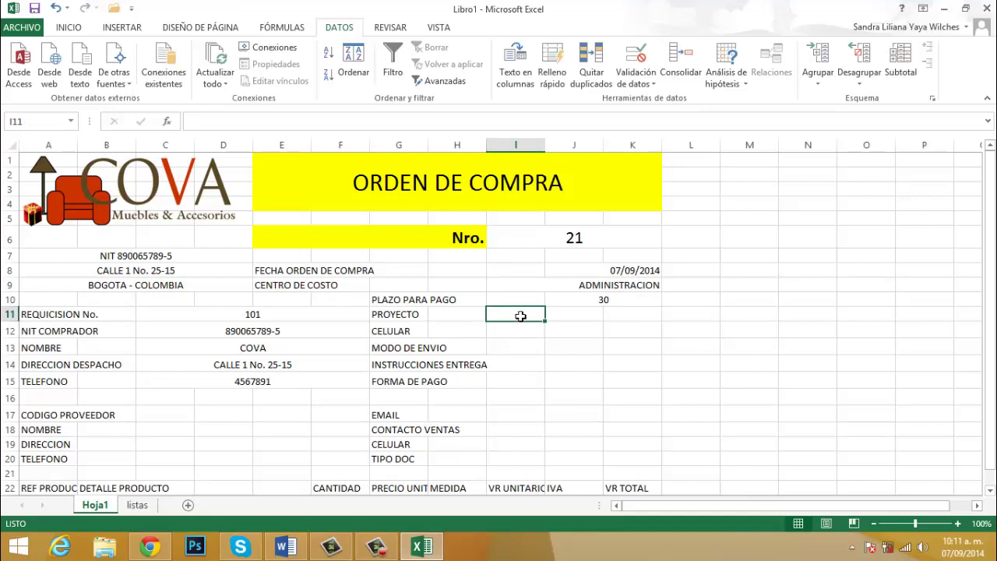
- Merge I11:K11, I12:K12 and I13:K13 beside PROYECTO, CELULAR and MODO DE ENVIO
drag(520, 316, 627, 315)
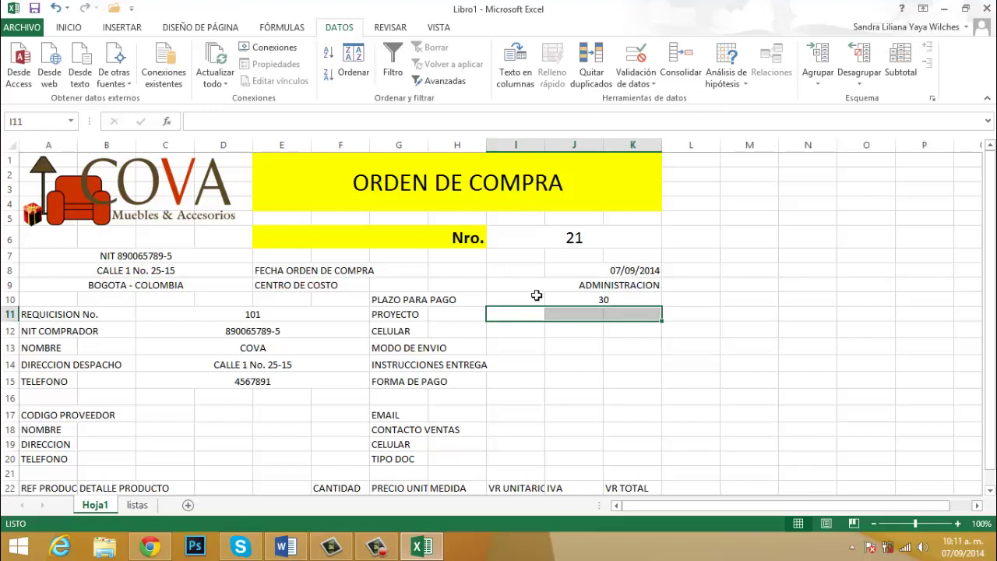
click(77, 31)
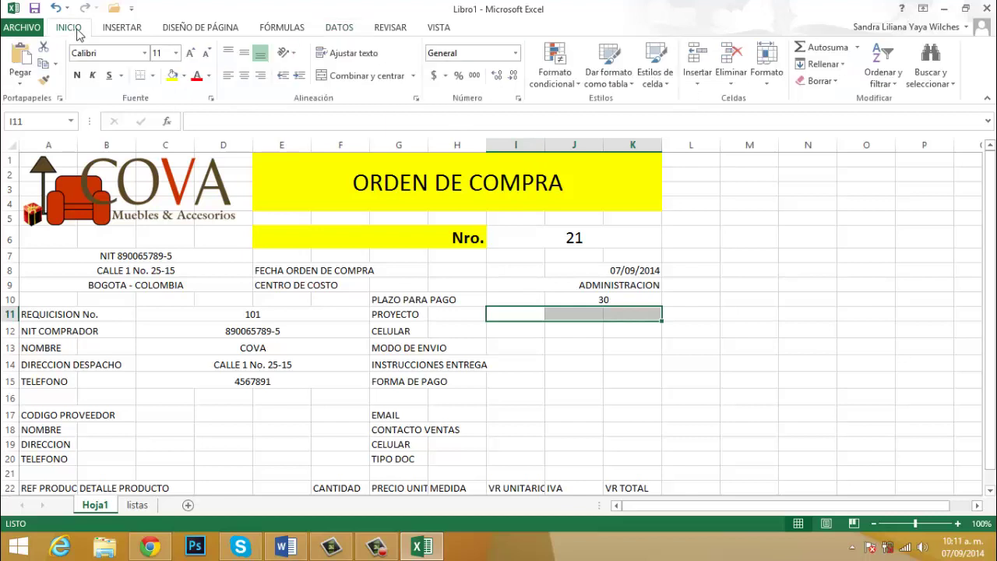
click(357, 75)
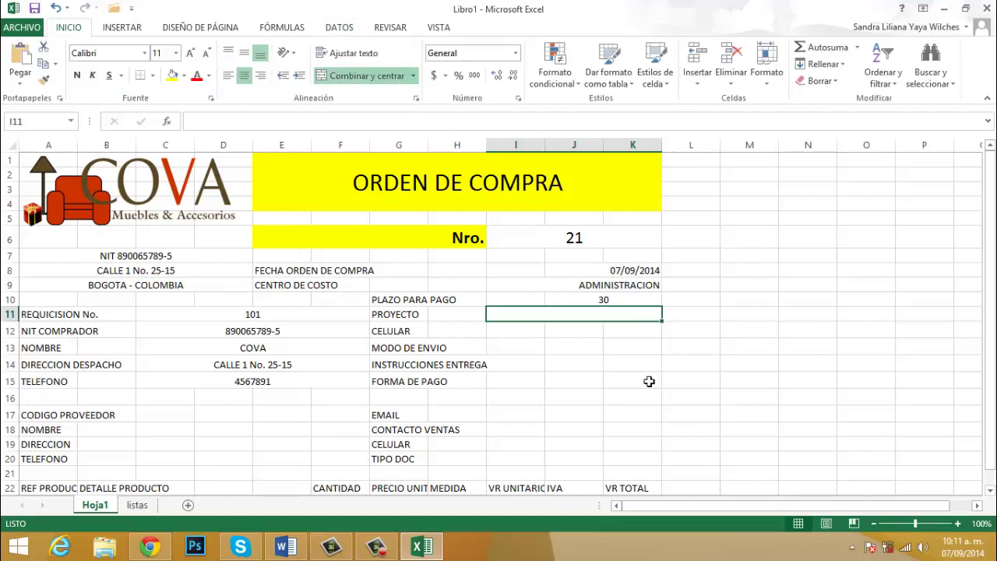
click(526, 336)
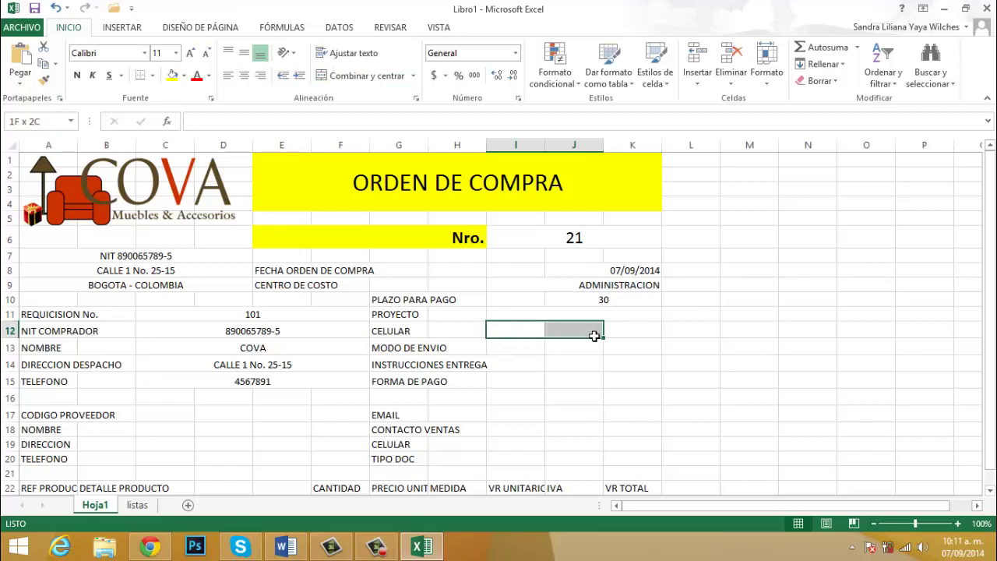
drag(527, 337, 623, 335)
click(356, 80)
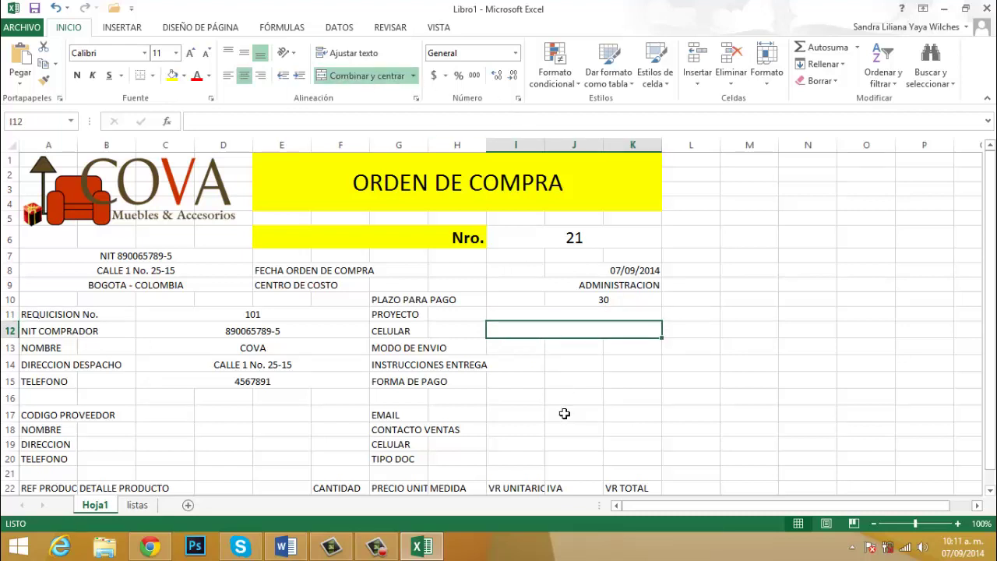
click(529, 354)
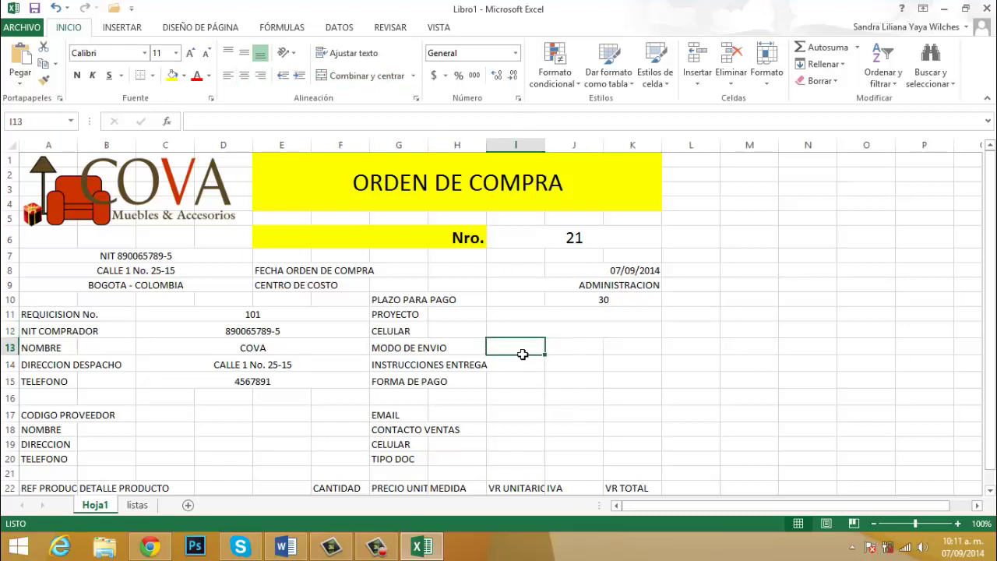
drag(522, 355, 627, 357)
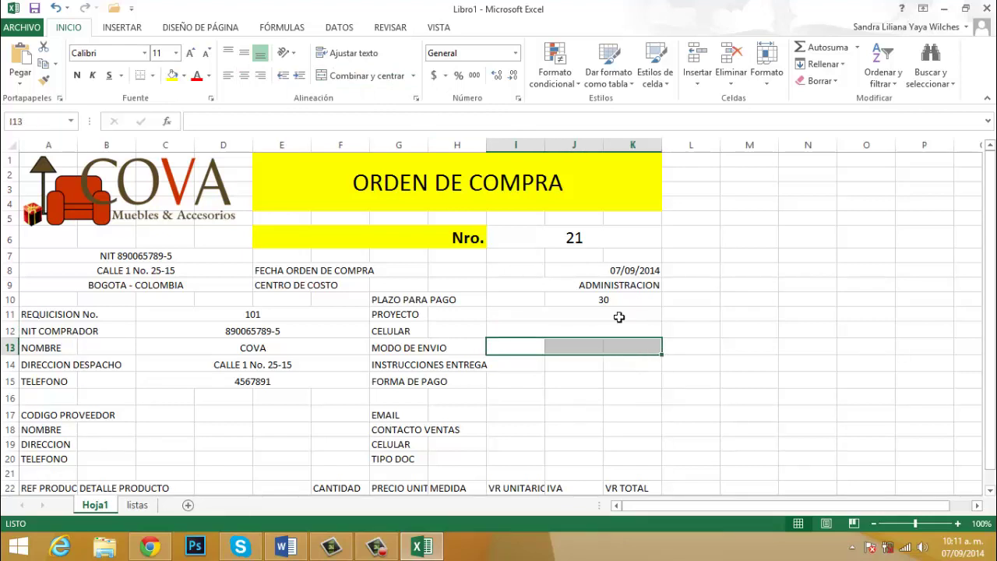
click(362, 76)
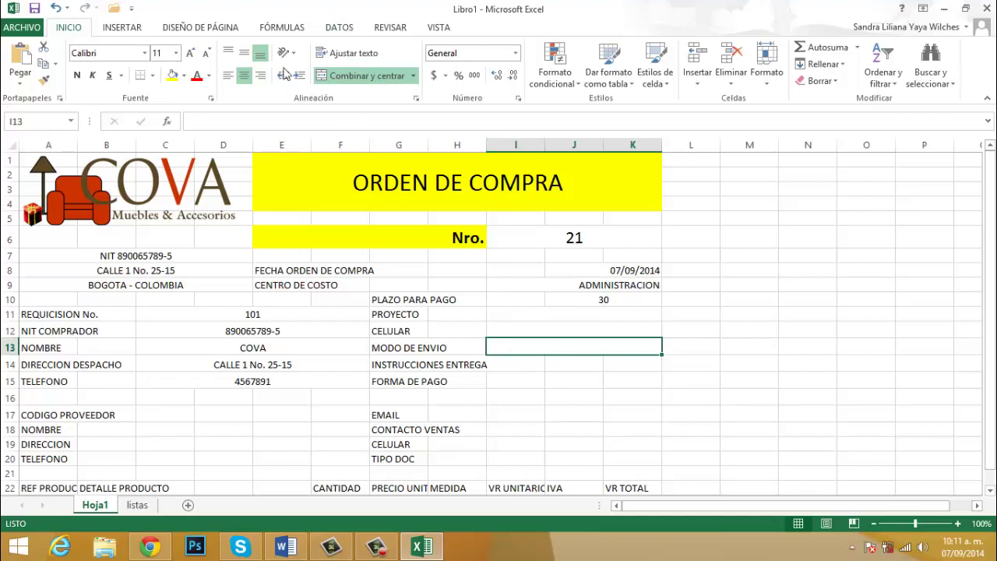
- Add a list validation to I13 with source =METODOENVIO
click(321, 24)
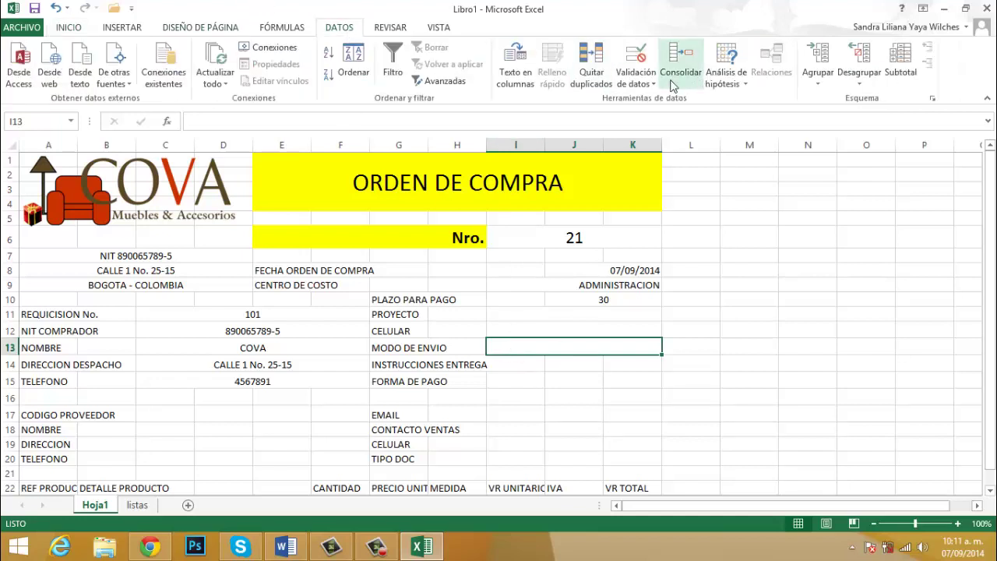
click(654, 84)
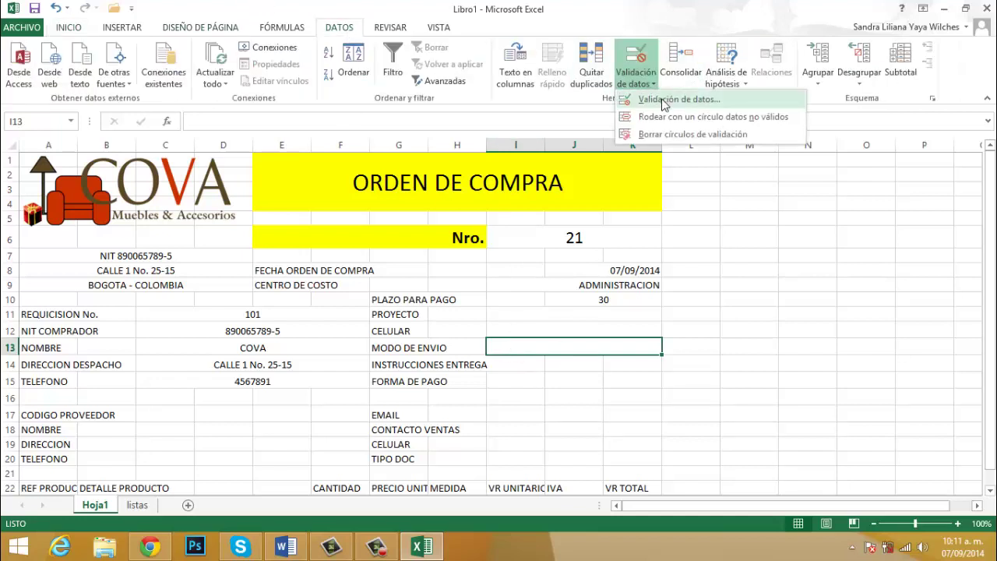
click(669, 99)
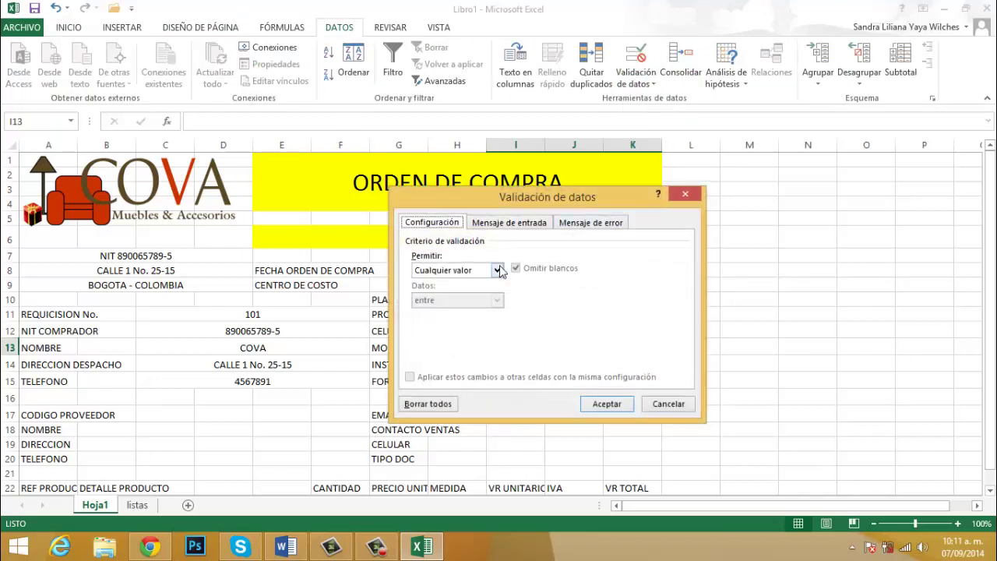
click(500, 270)
click(432, 310)
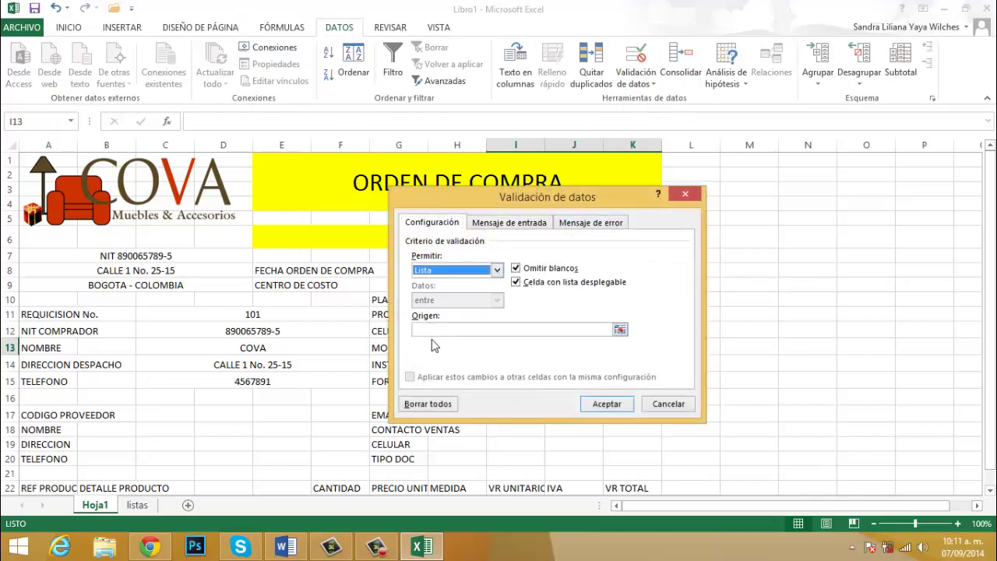
click(436, 332)
text(=METODOENVIO)
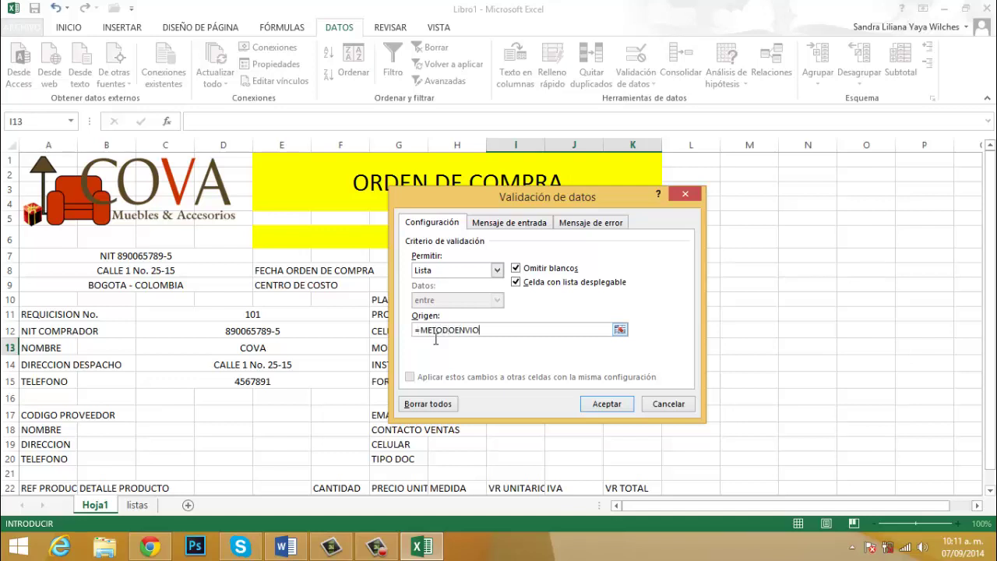
key(Return)
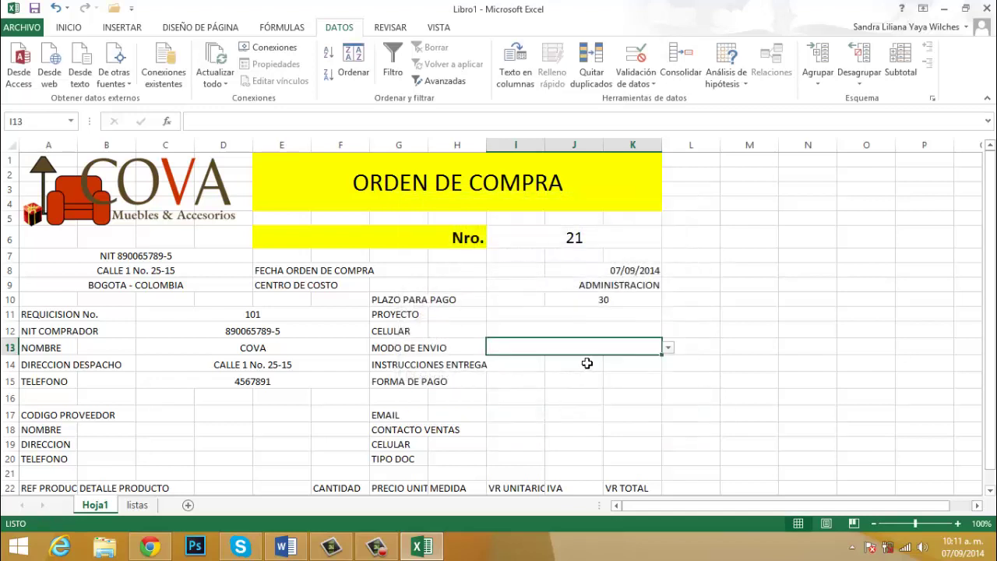
- Choose BARCO as the shipping mode from the I13 dropdown
click(669, 348)
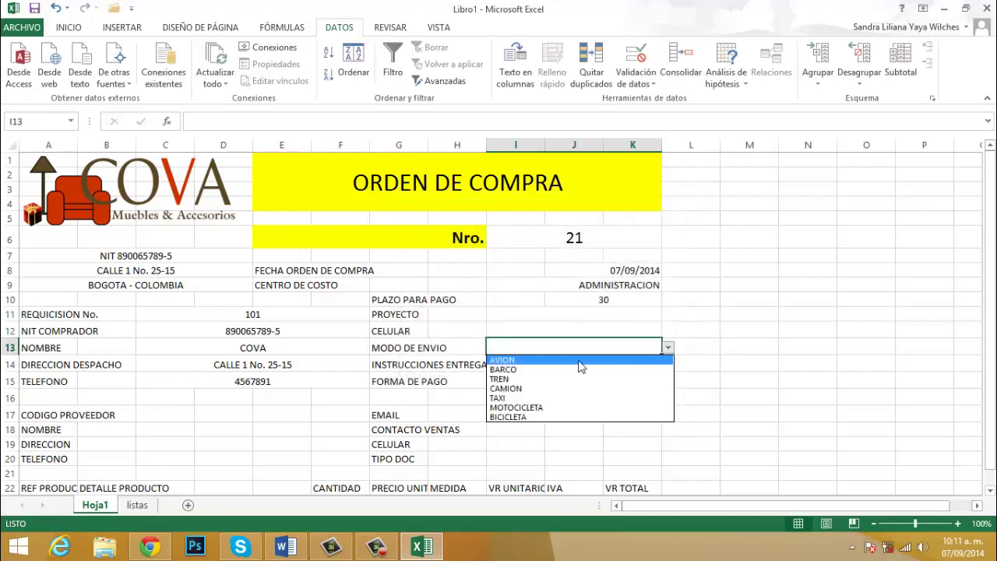
click(515, 371)
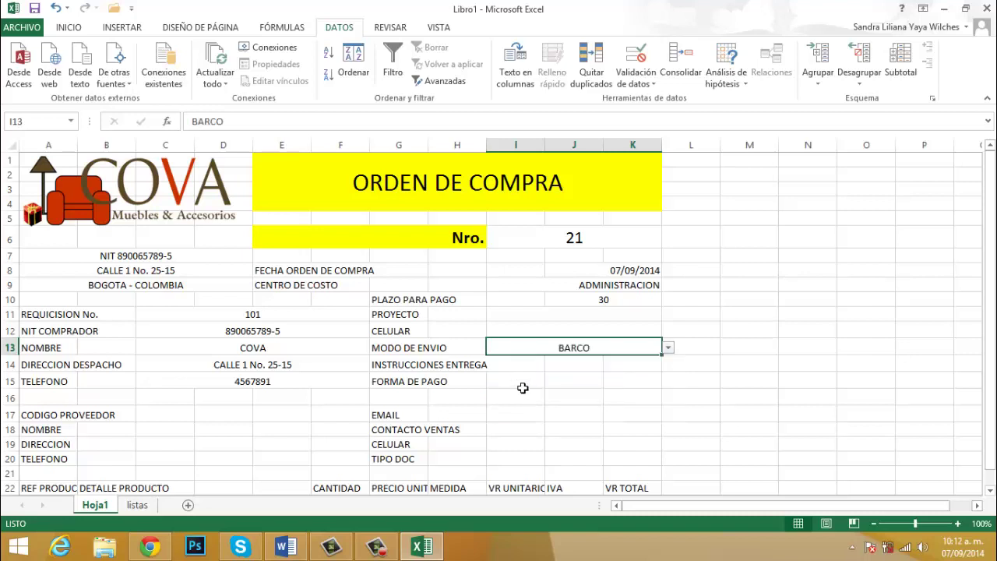
key(Return)
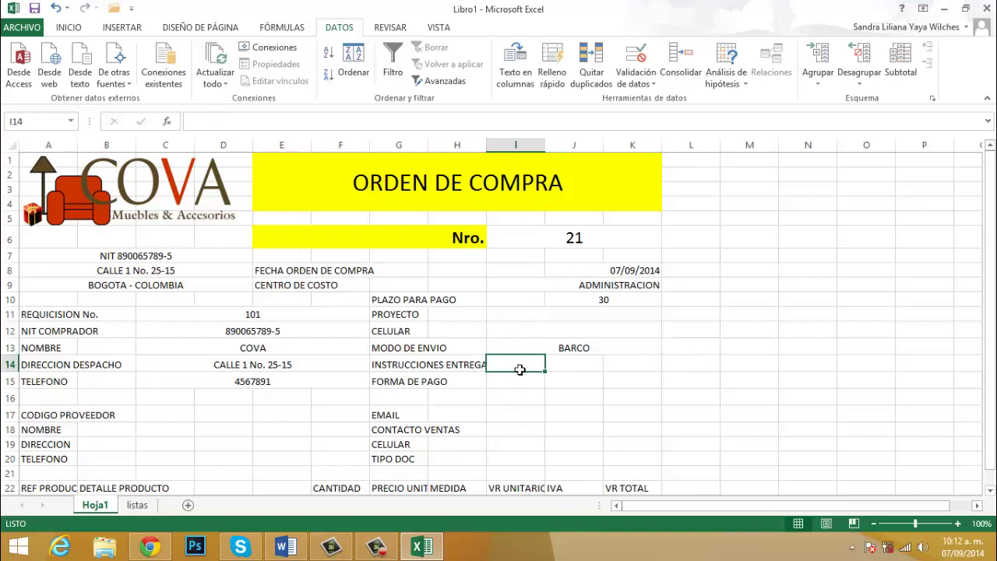
- Merge I14:K14 and I15:K15 beside INSTRUCCIONES ENTREGA and FORMA DE PAGO
drag(520, 370, 629, 371)
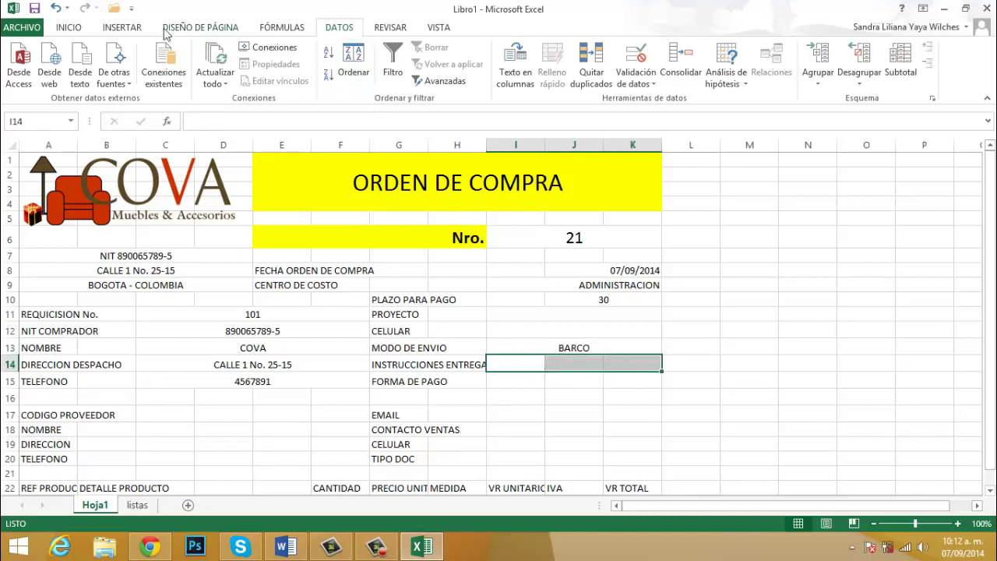
click(69, 29)
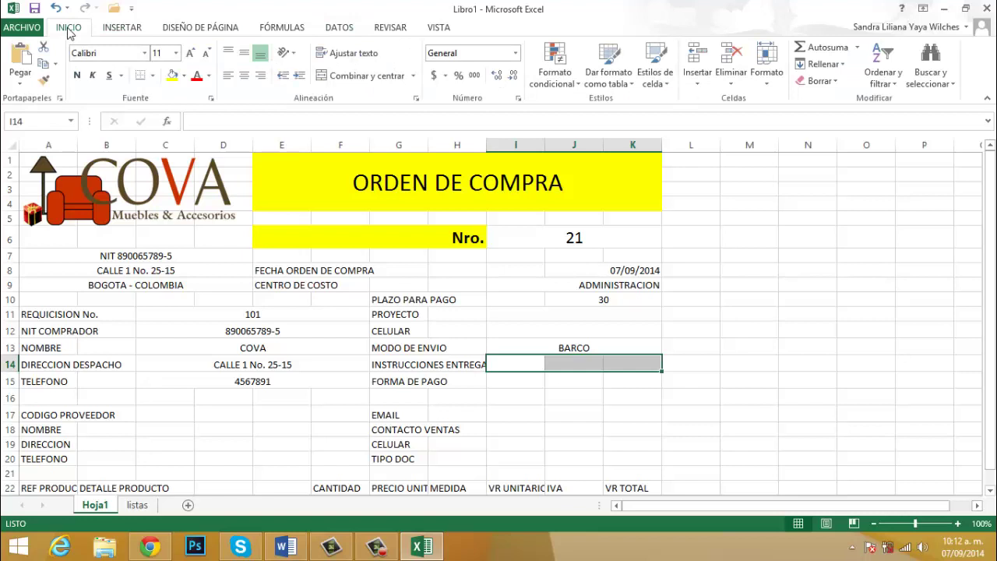
click(361, 76)
click(600, 415)
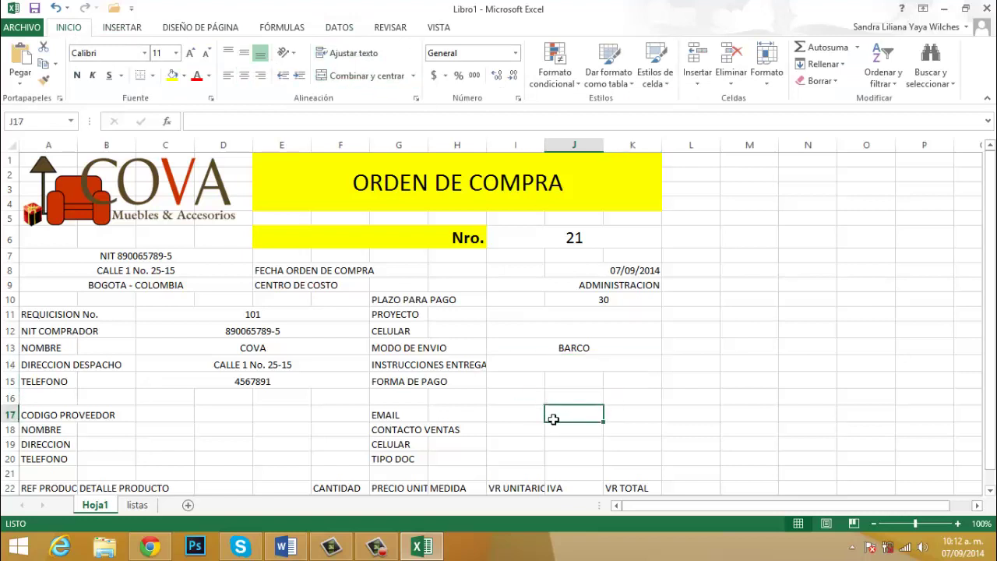
click(509, 385)
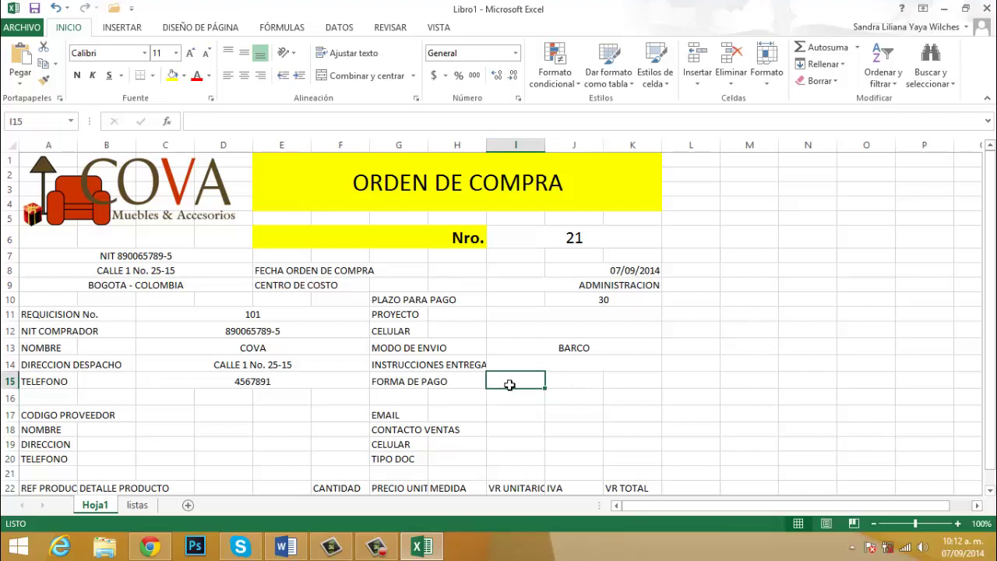
drag(510, 385, 621, 381)
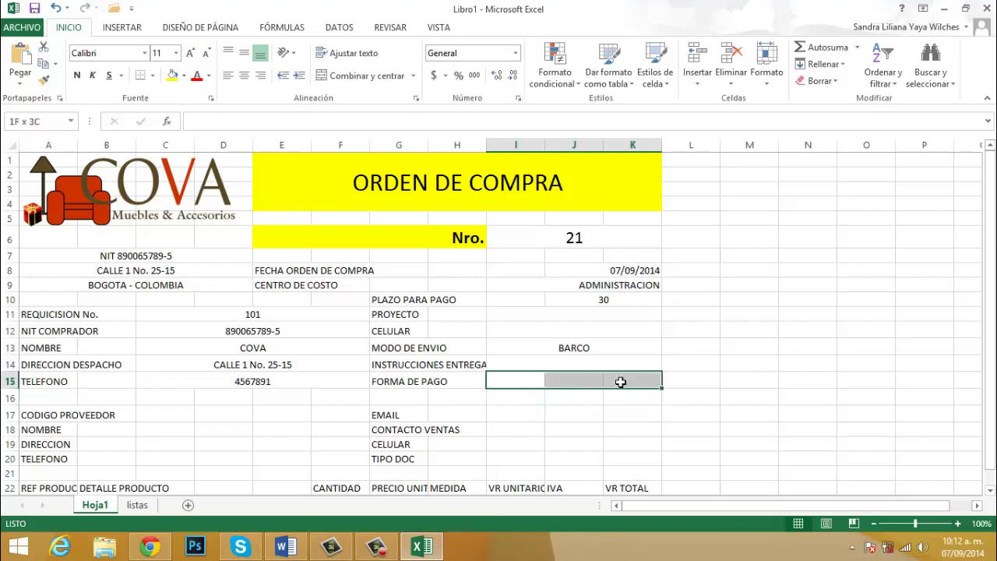
click(364, 78)
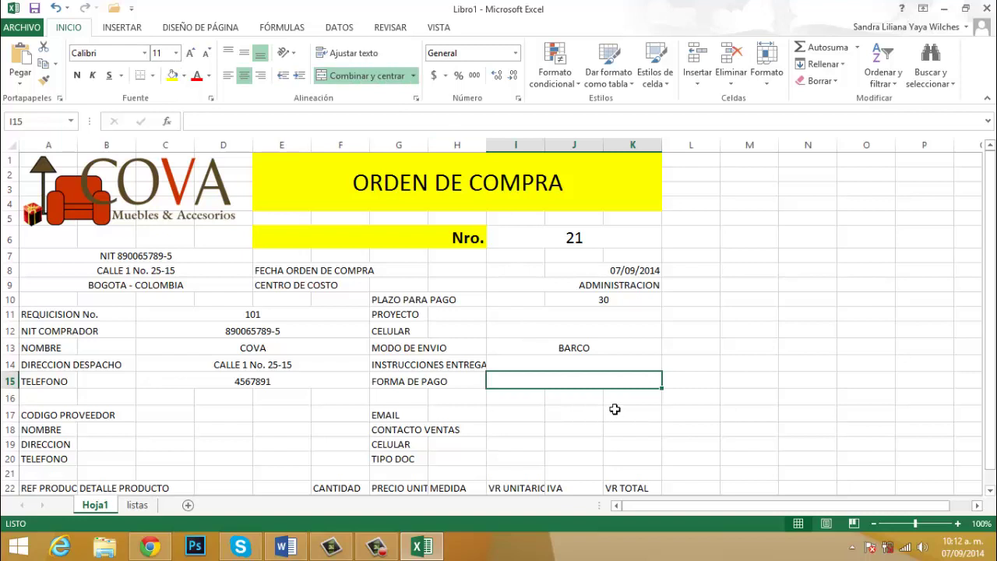
- Add a list validation to I15 sourced from the FORMAPAGO named range
click(350, 30)
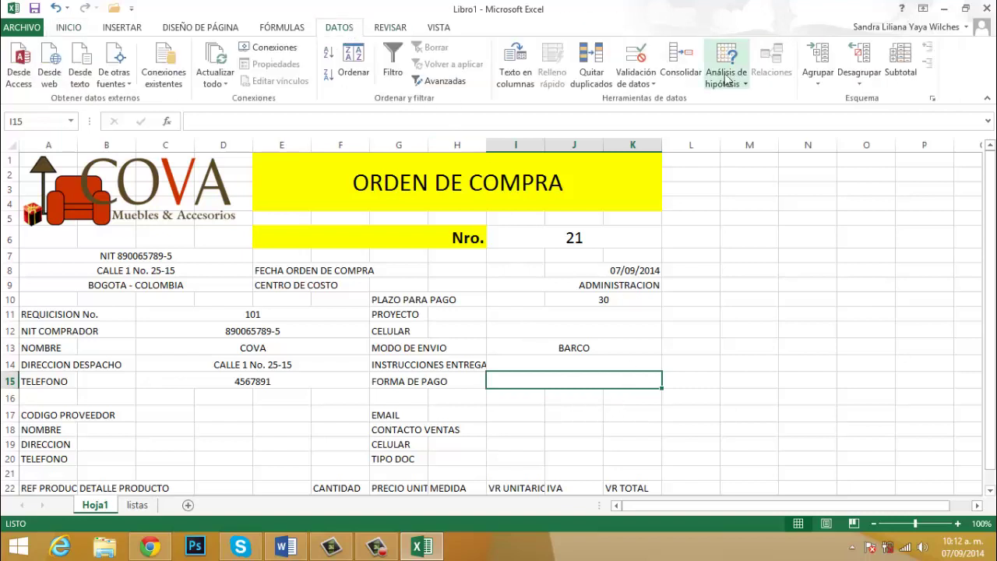
click(654, 84)
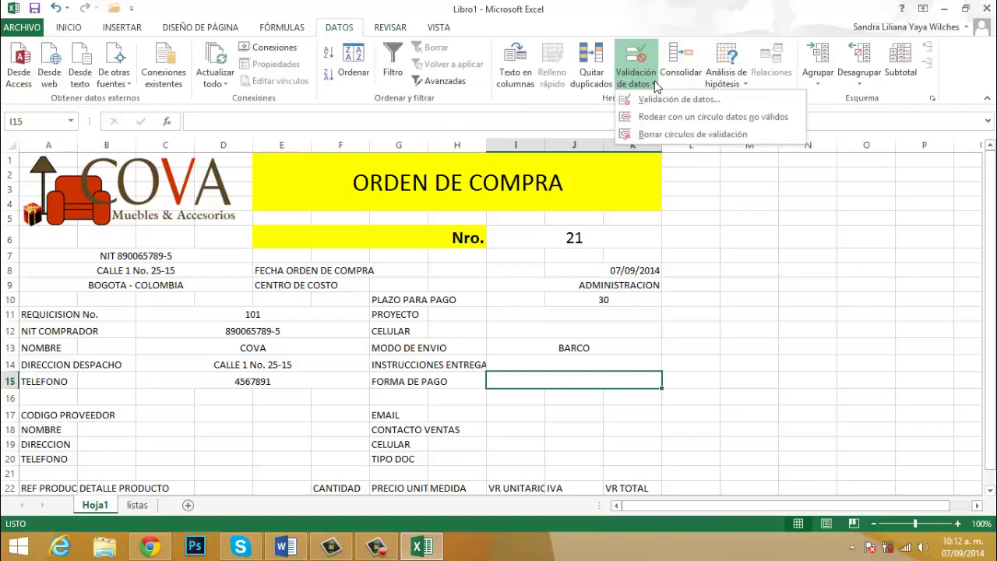
click(654, 99)
click(499, 273)
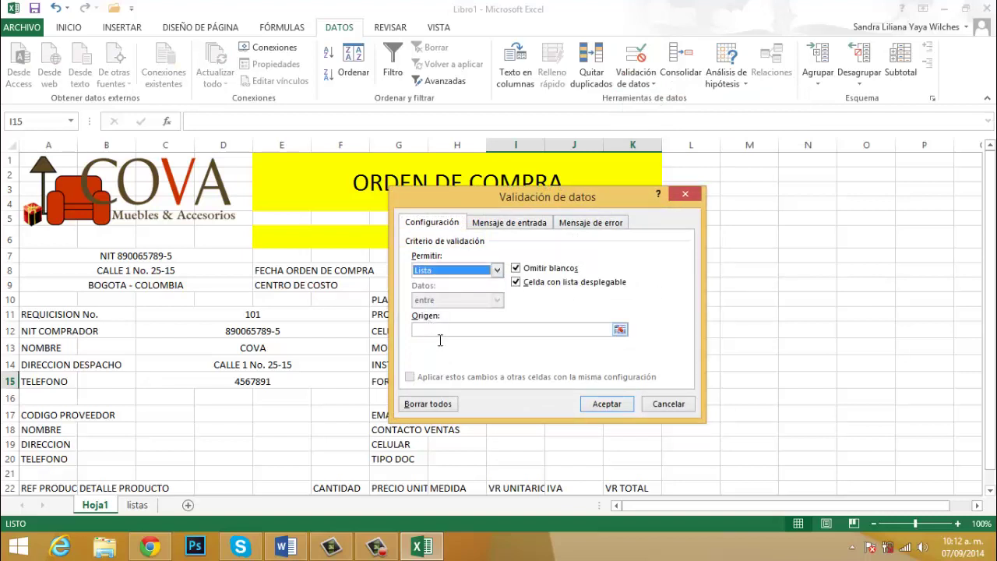
click(437, 331)
text(=FORMAPAGO)
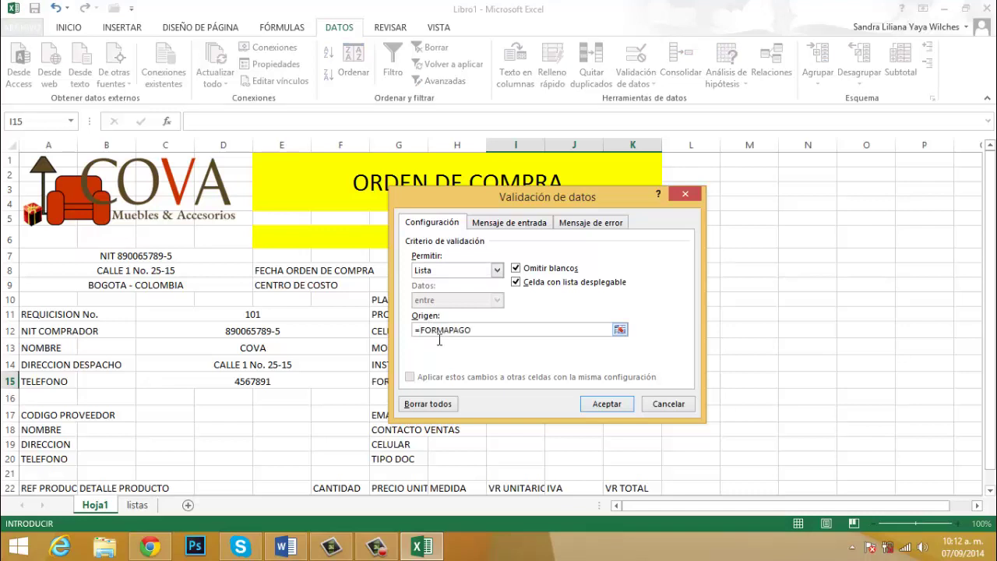
key(Return)
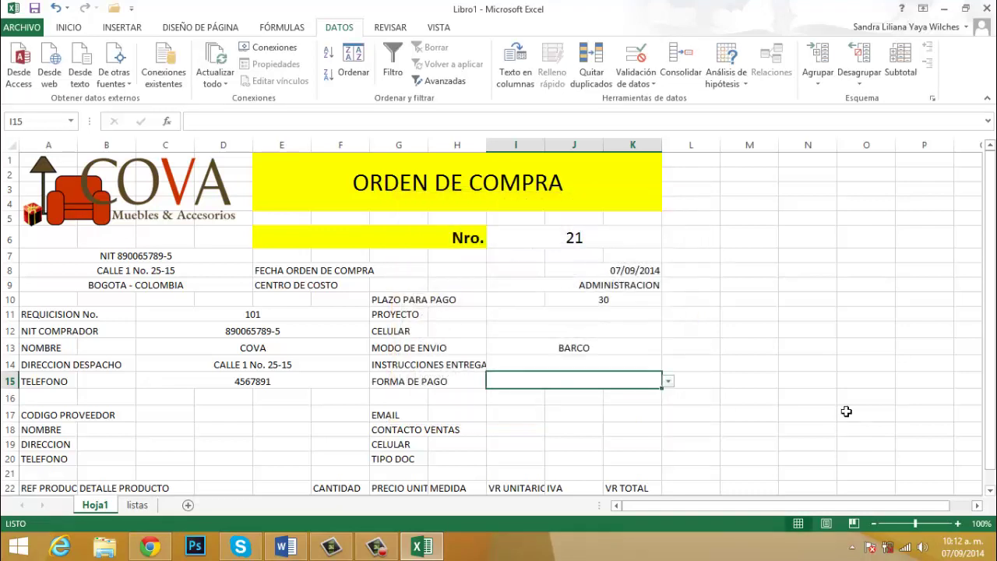
- Choose GIRO as the payment method from the I15 dropdown
click(667, 383)
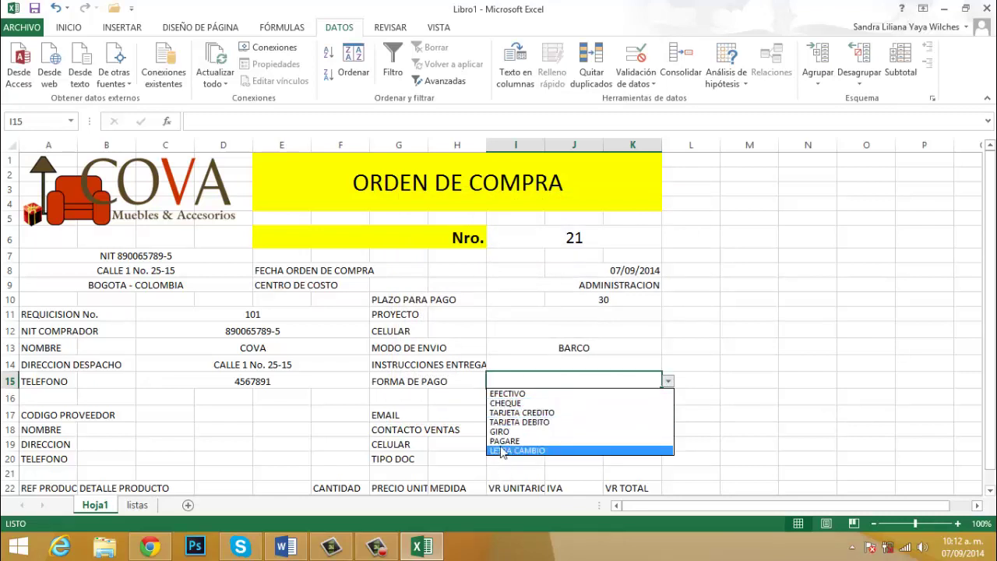
click(538, 431)
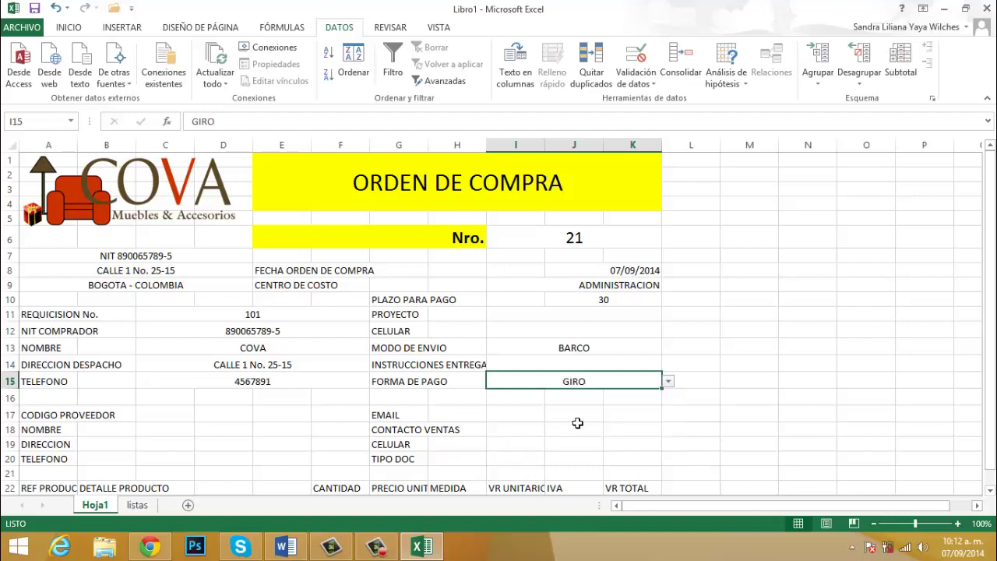
click(600, 417)
click(596, 382)
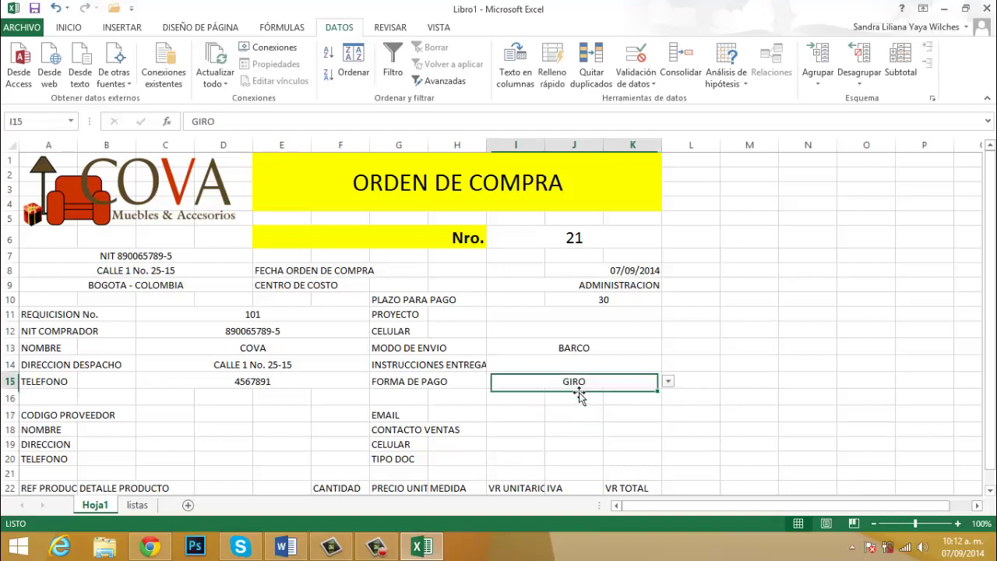
click(592, 352)
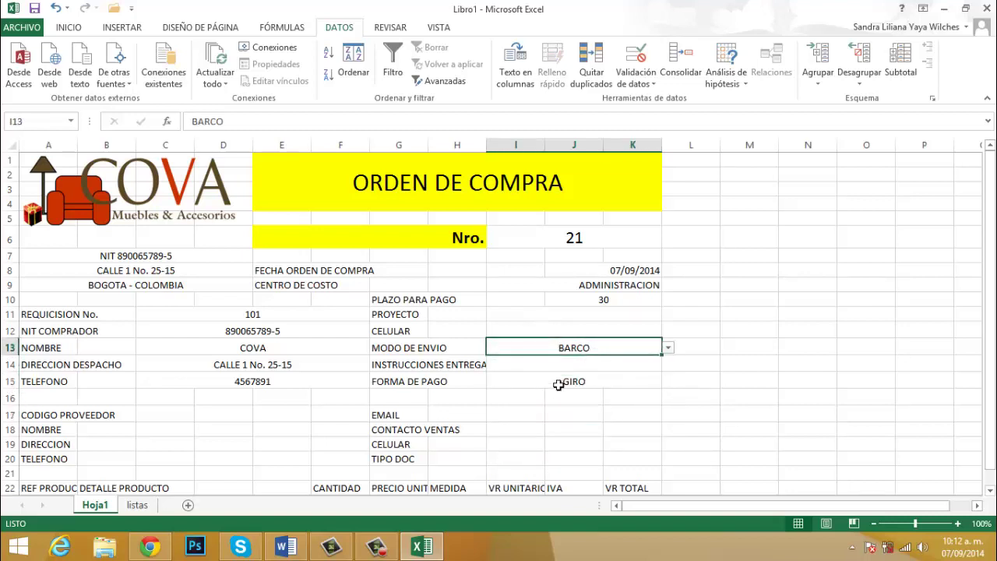
- Left-align the buyer data in C11:C15
click(600, 303)
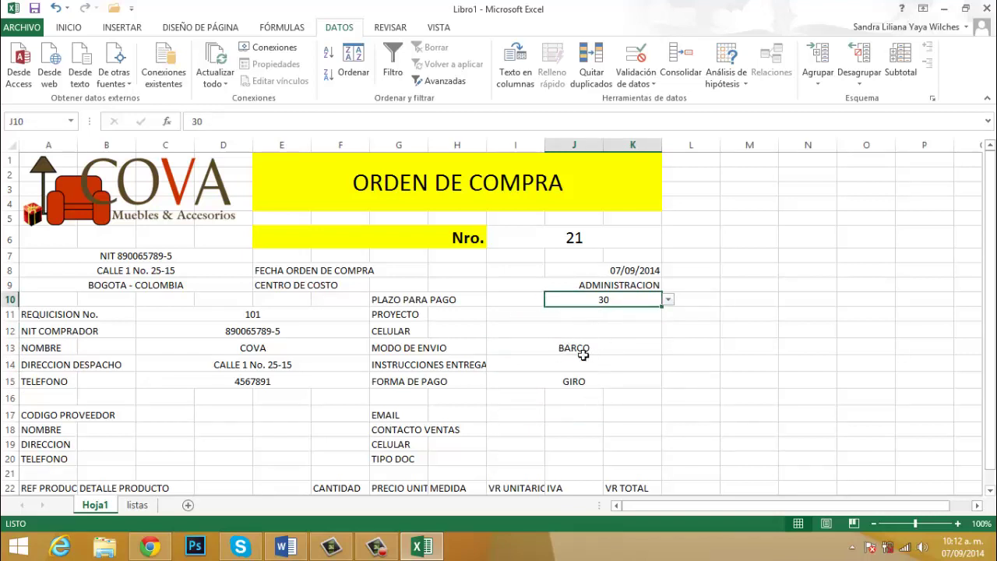
click(580, 385)
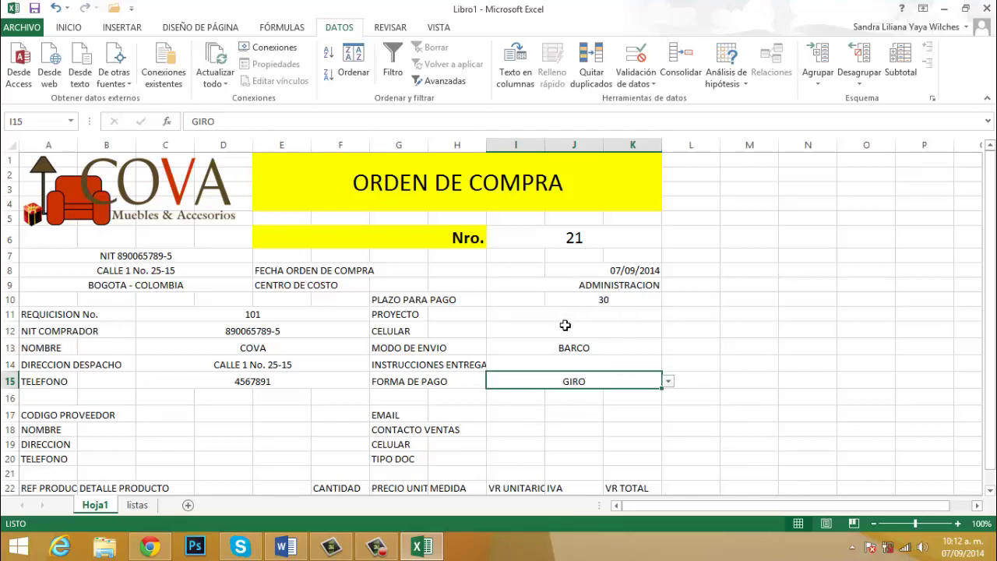
click(246, 319)
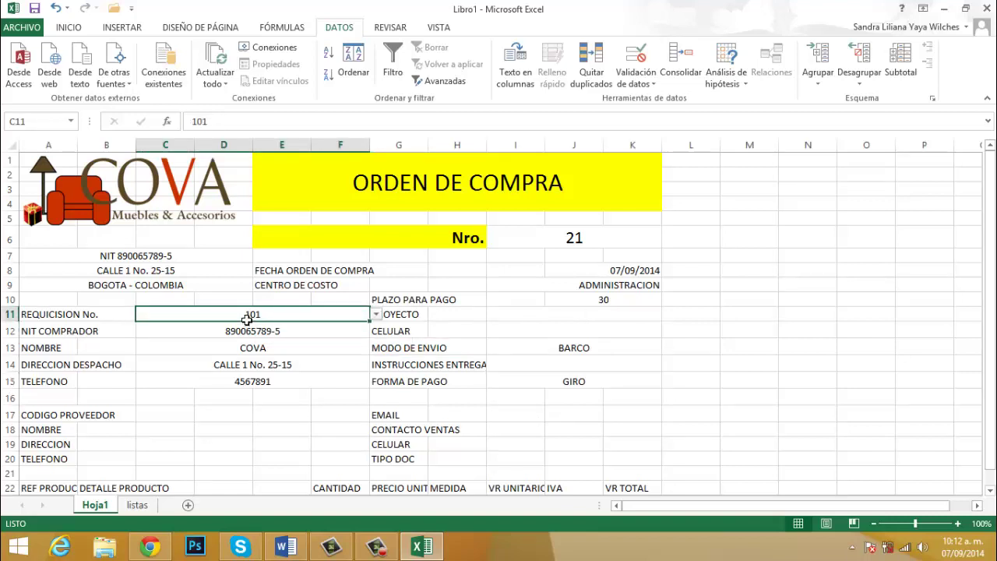
drag(247, 319, 251, 386)
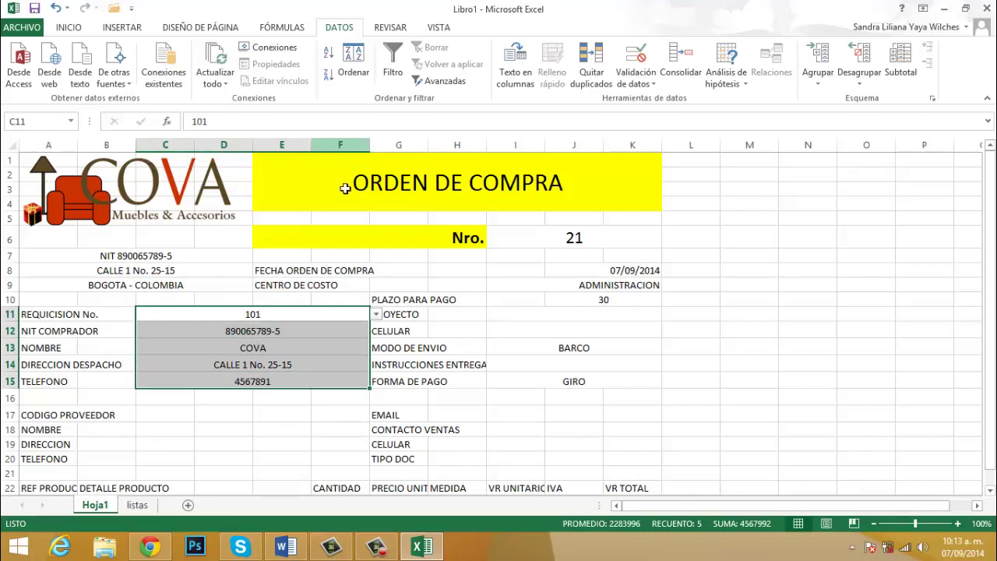
click(62, 29)
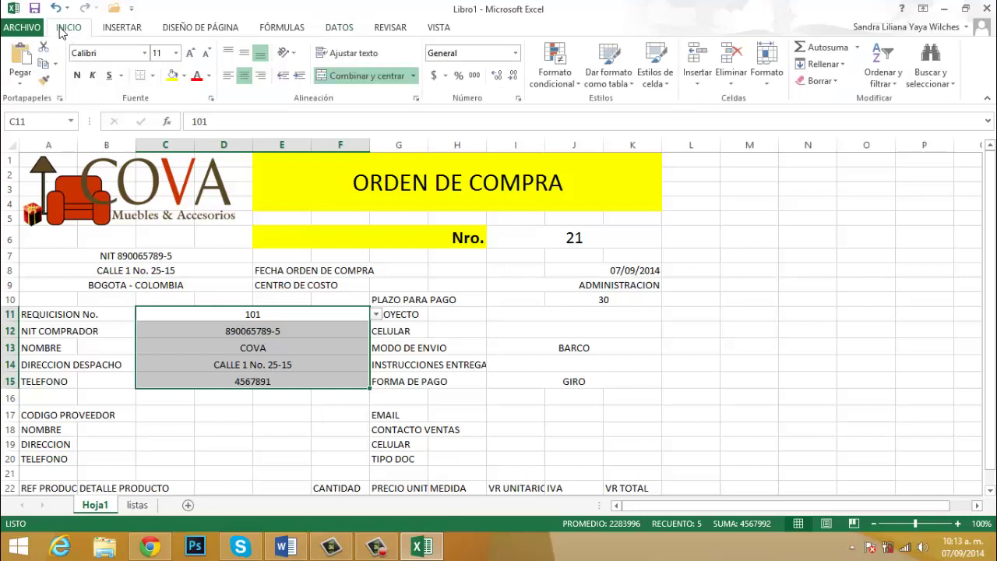
click(228, 77)
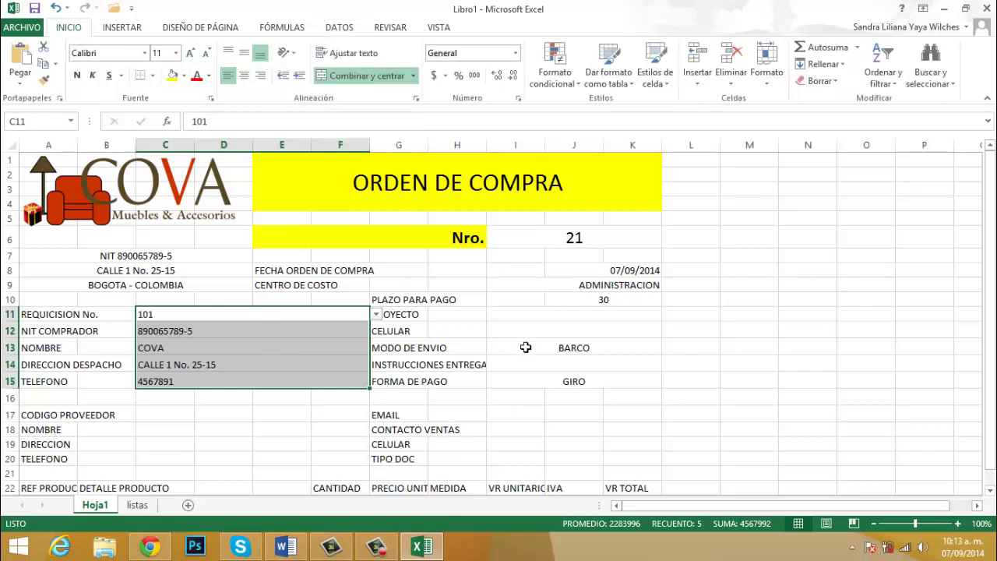
- Right-align 30 in J10, BARCO in I13 and GIRO in I15
click(561, 303)
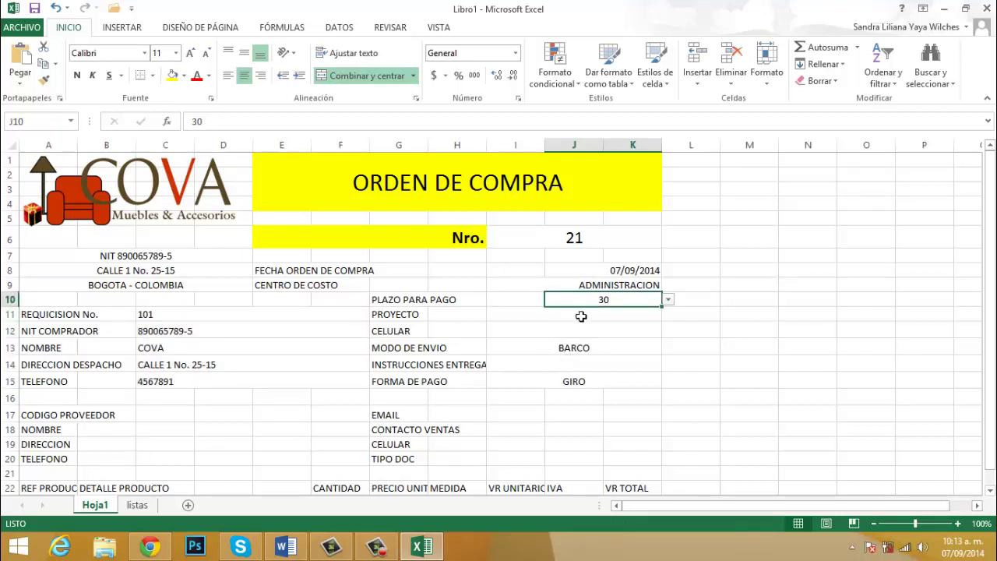
click(261, 76)
key(Down)
key(Down)
key(Down)
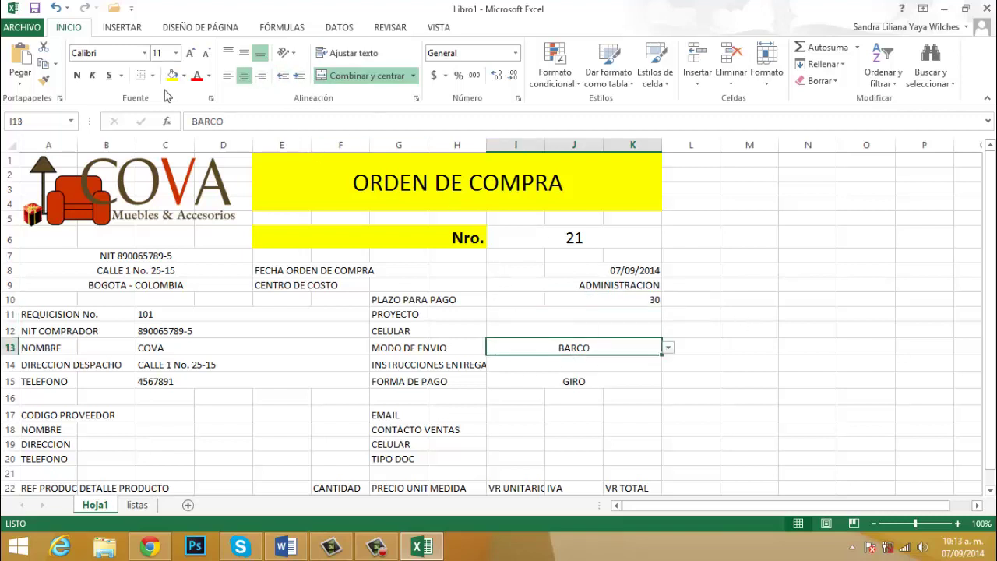
click(260, 76)
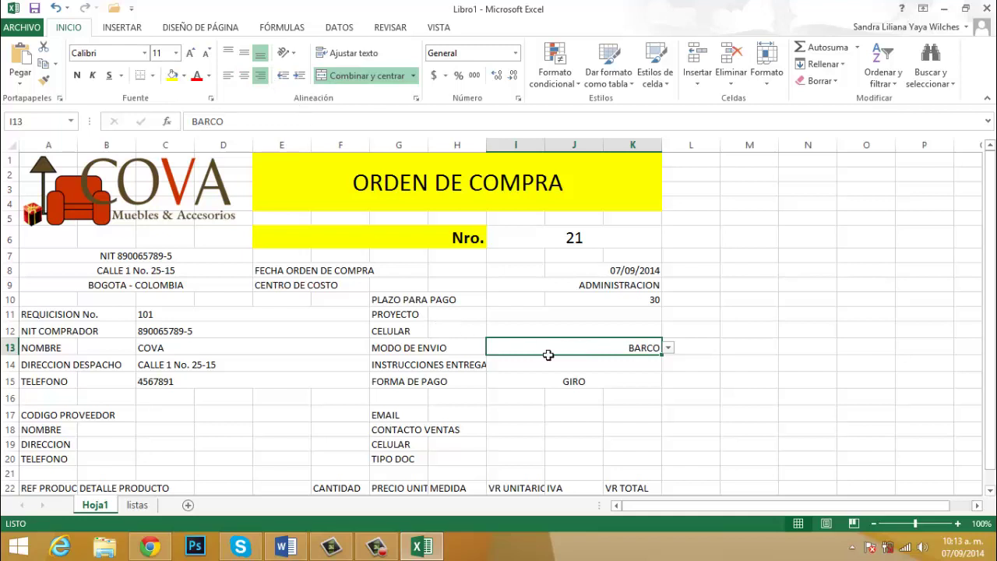
click(590, 384)
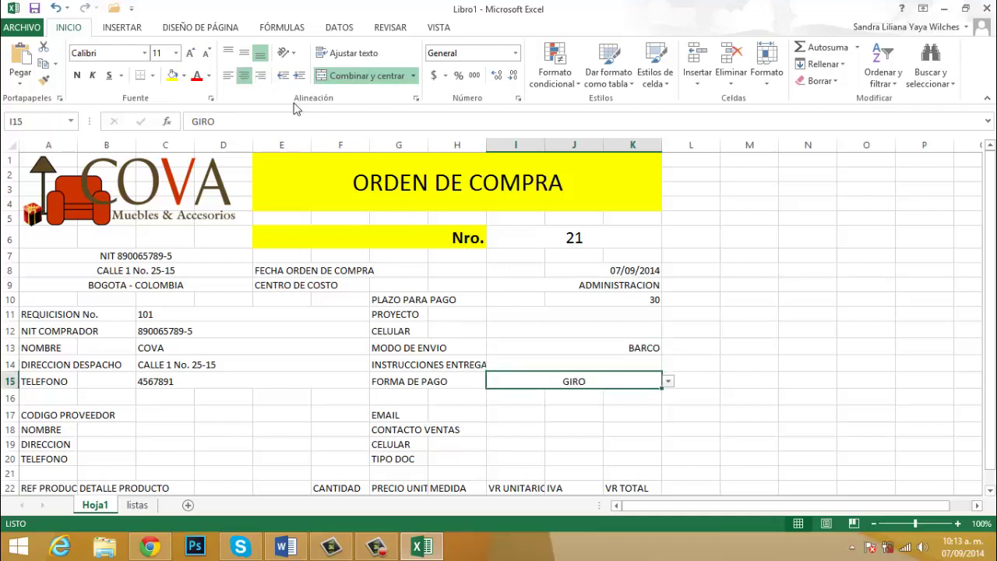
click(260, 78)
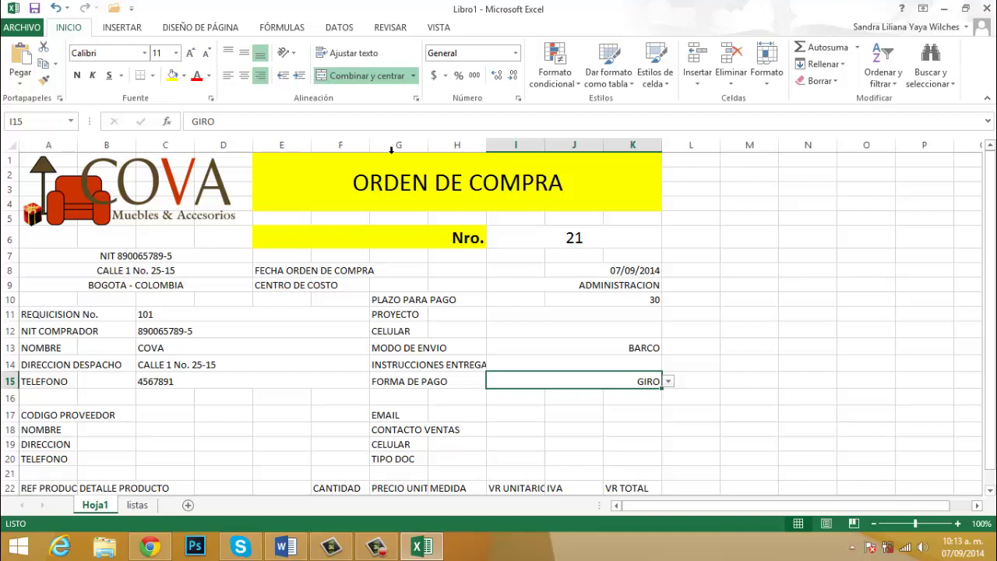
click(548, 369)
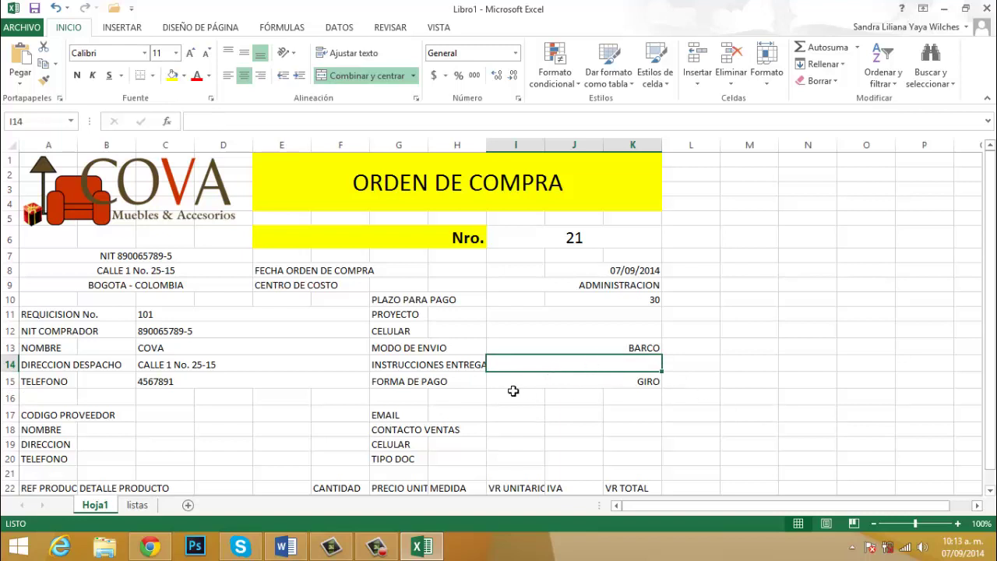
- Merge I18:K18 beside CONTACTO VENTAS into one cell
click(571, 332)
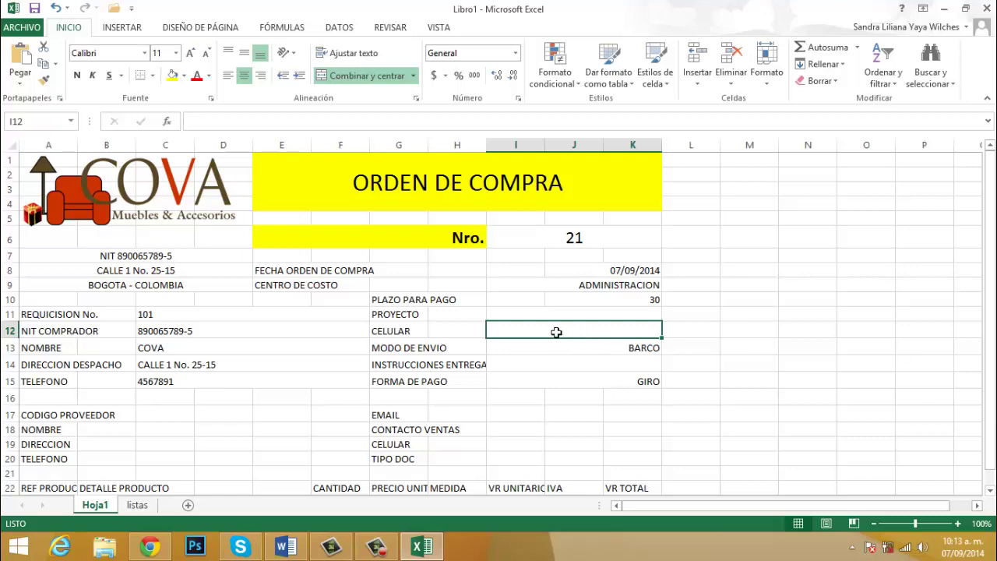
scroll(597, 350, down, 1)
scroll(485, 361, up, 1)
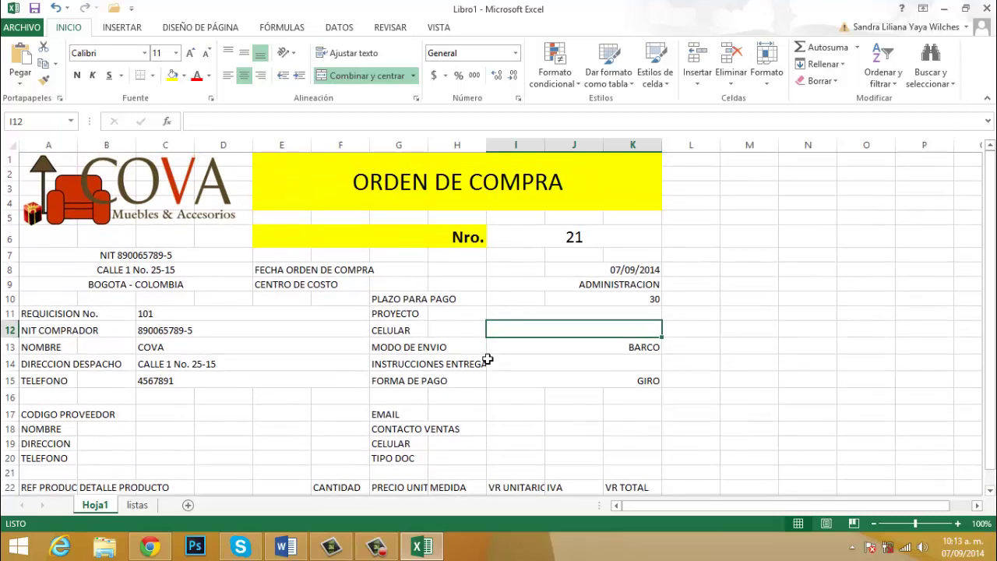
scroll(351, 453, down, 1)
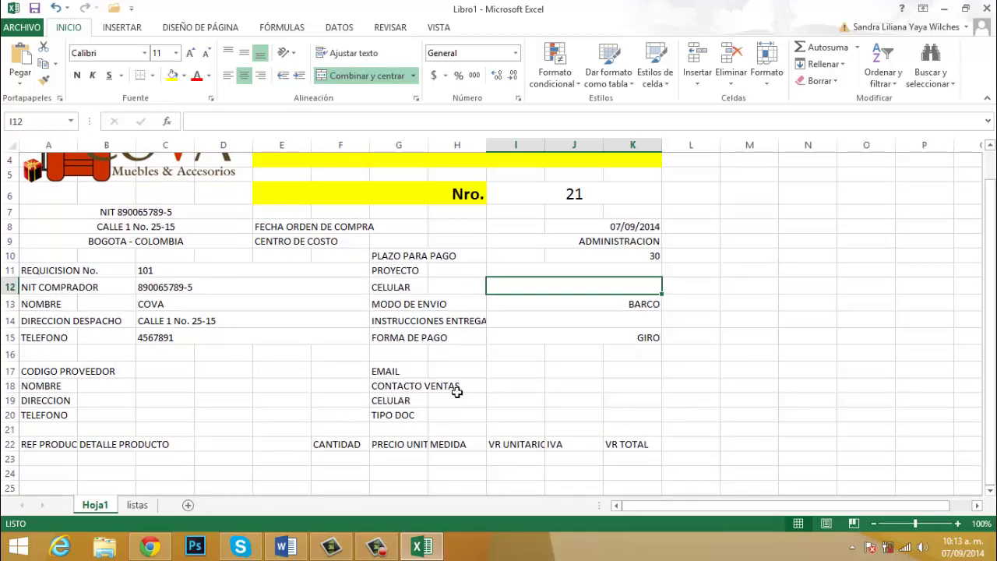
click(527, 390)
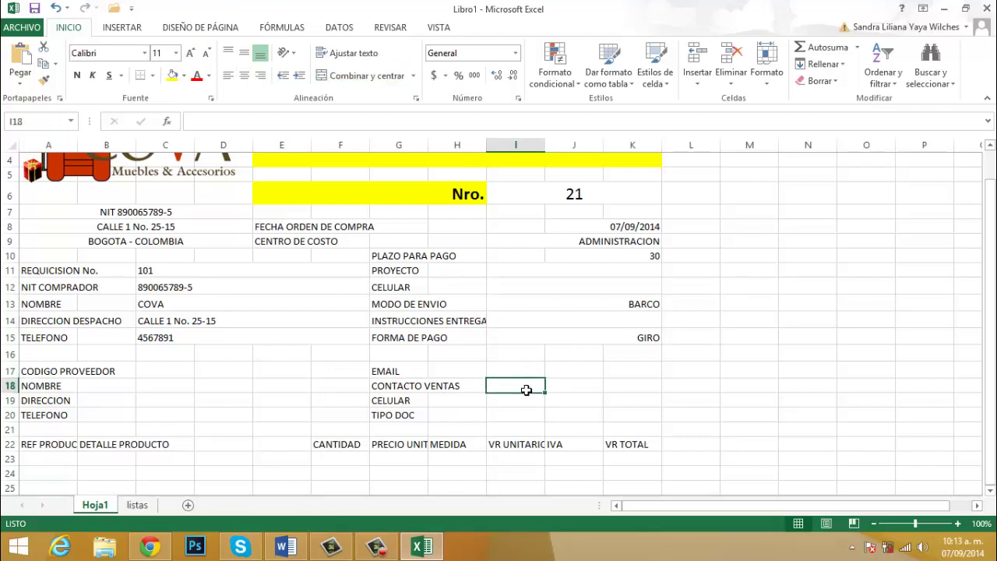
drag(526, 390, 637, 387)
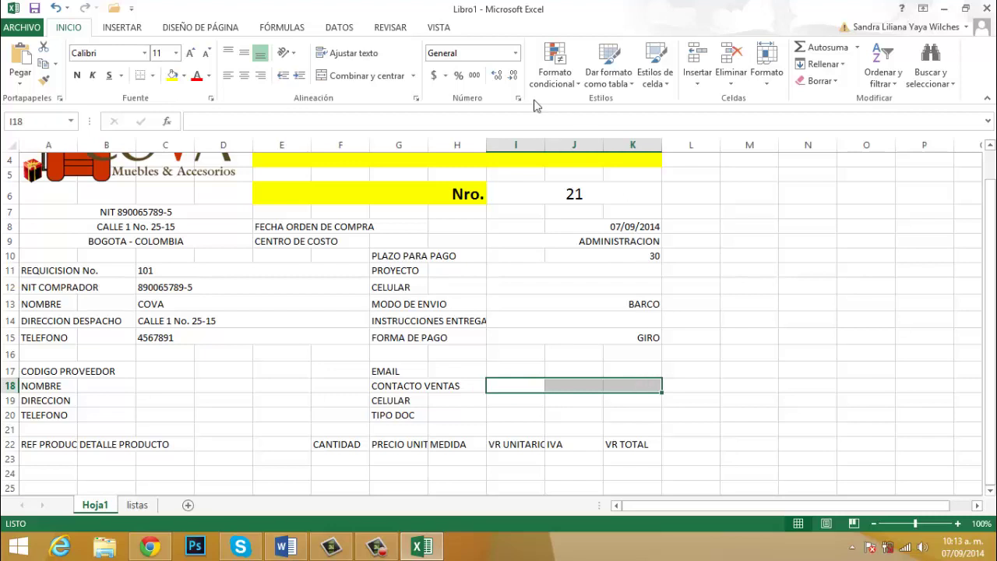
click(369, 74)
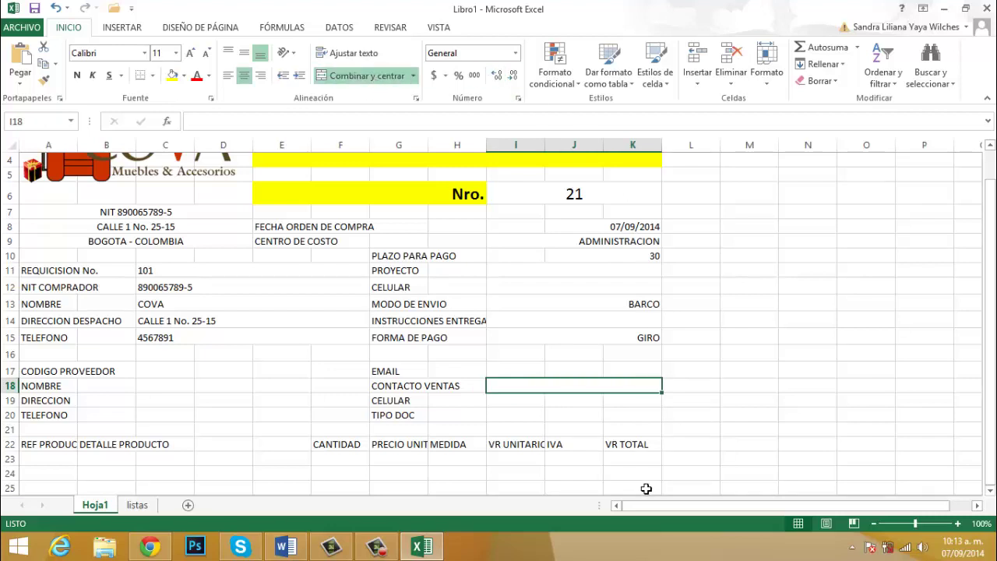
click(347, 28)
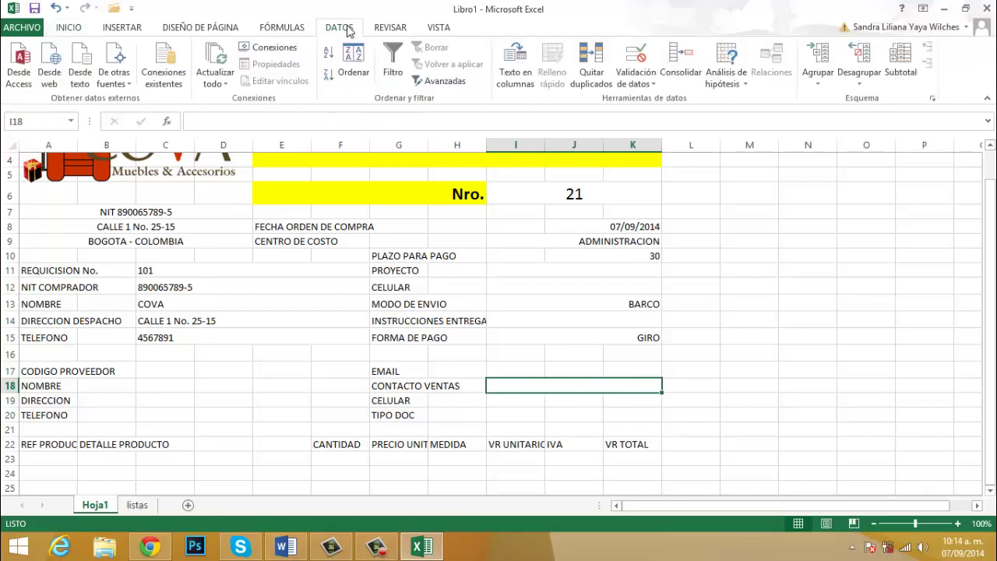
- Add a list validation to I18 with source =CONTACTOVENTAS
click(654, 83)
click(659, 99)
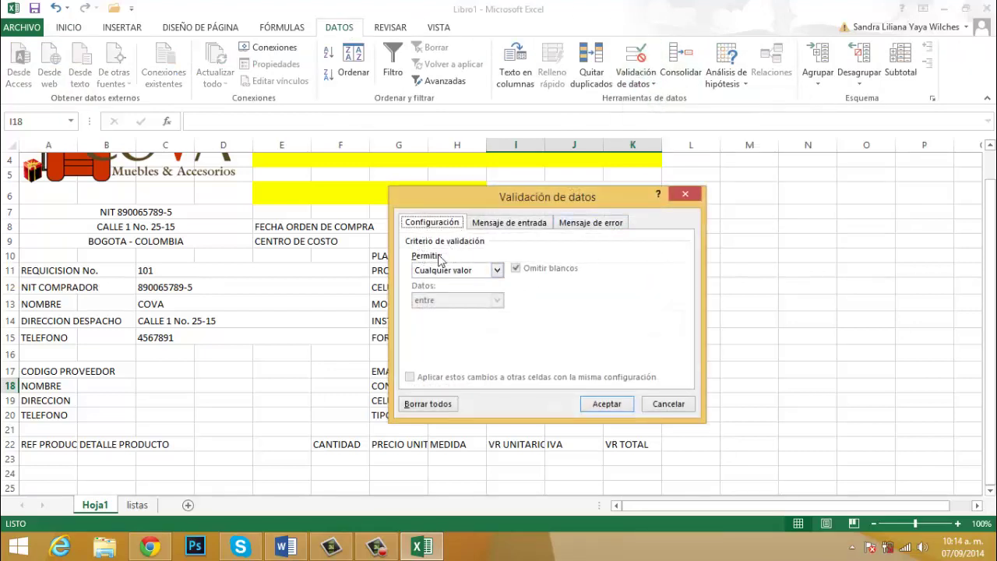
click(497, 270)
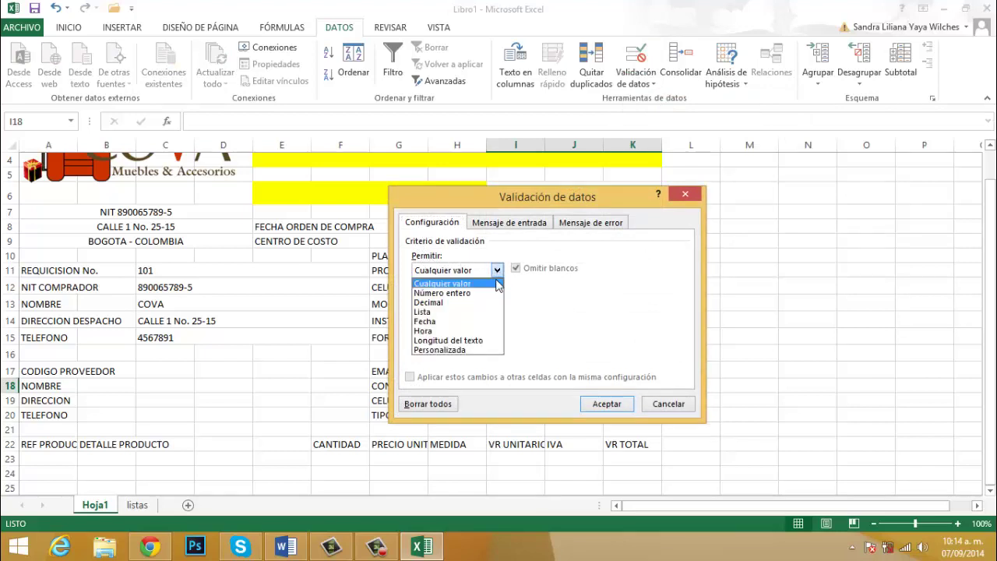
click(431, 317)
click(458, 337)
text(=CONTACTOVENTAS)
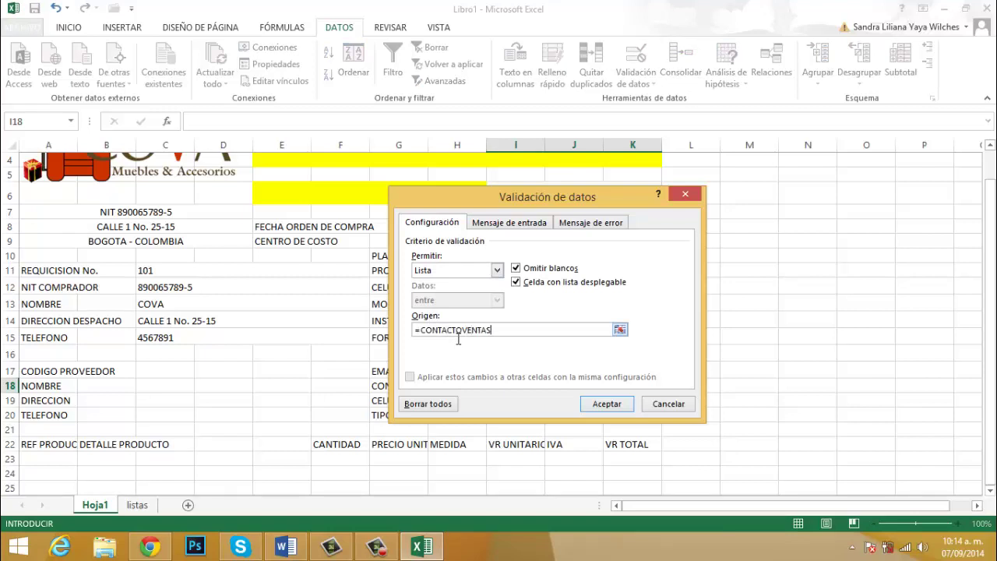
key(Return)
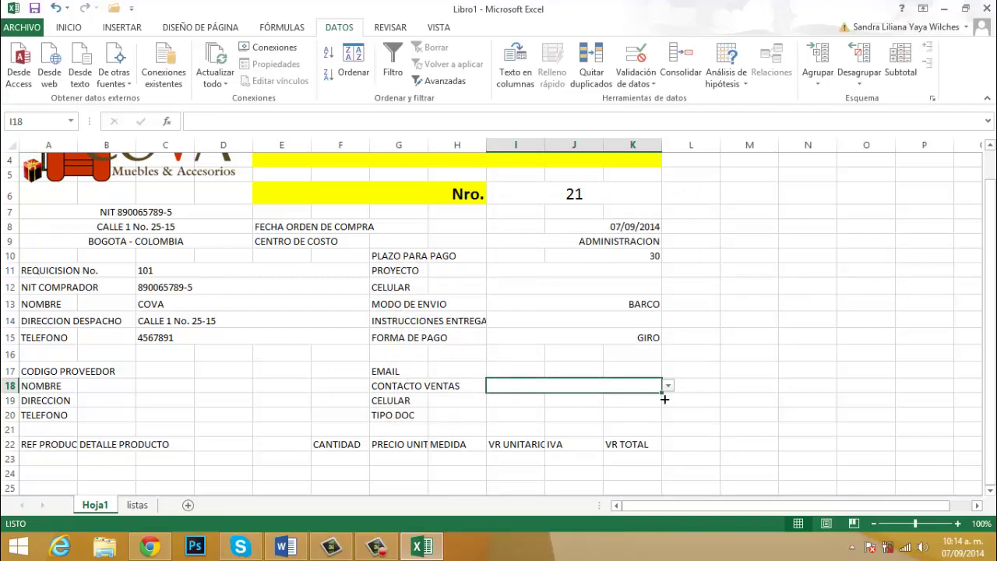
- Choose a sales contact from the I18 dropdown and right-align it
click(668, 386)
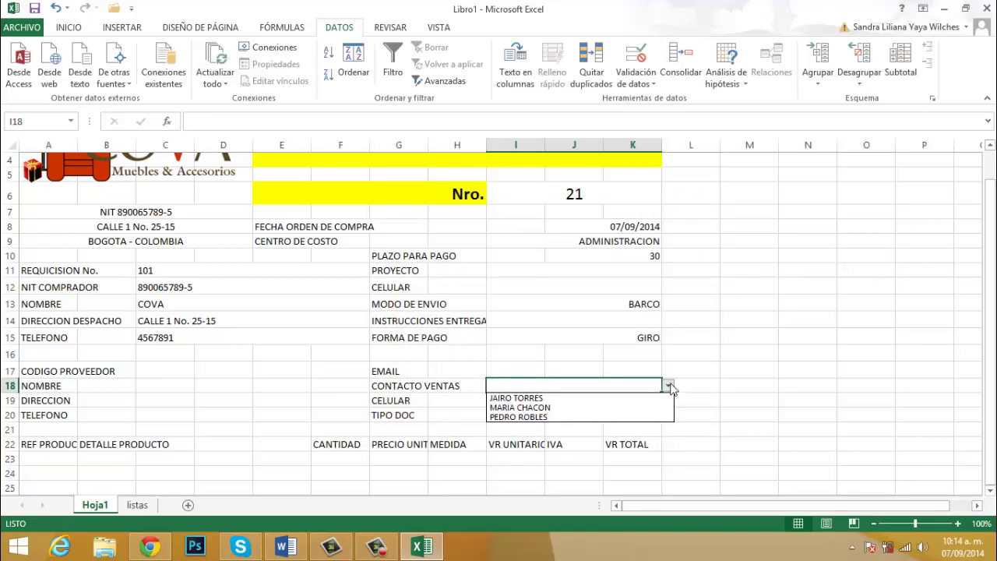
click(524, 407)
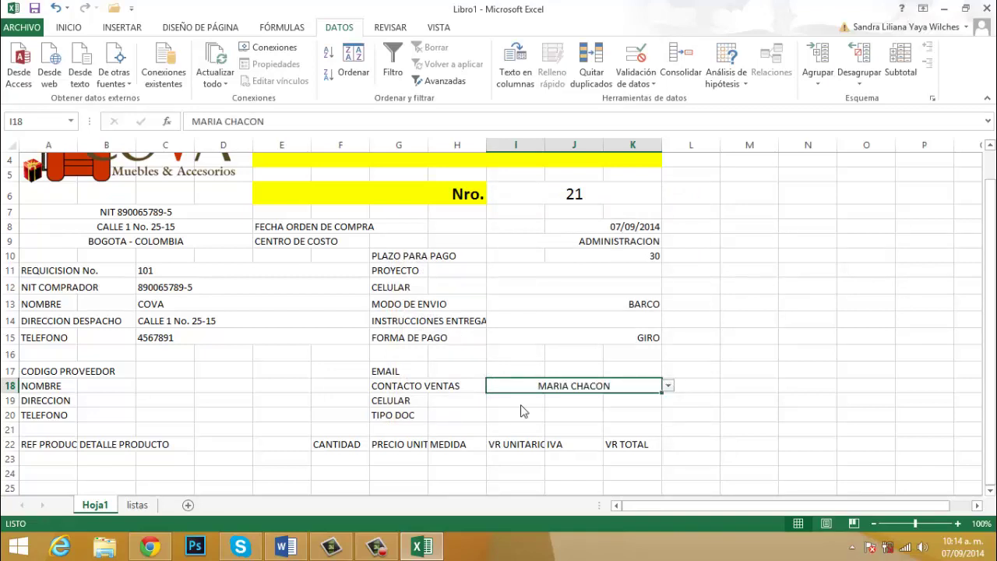
click(69, 28)
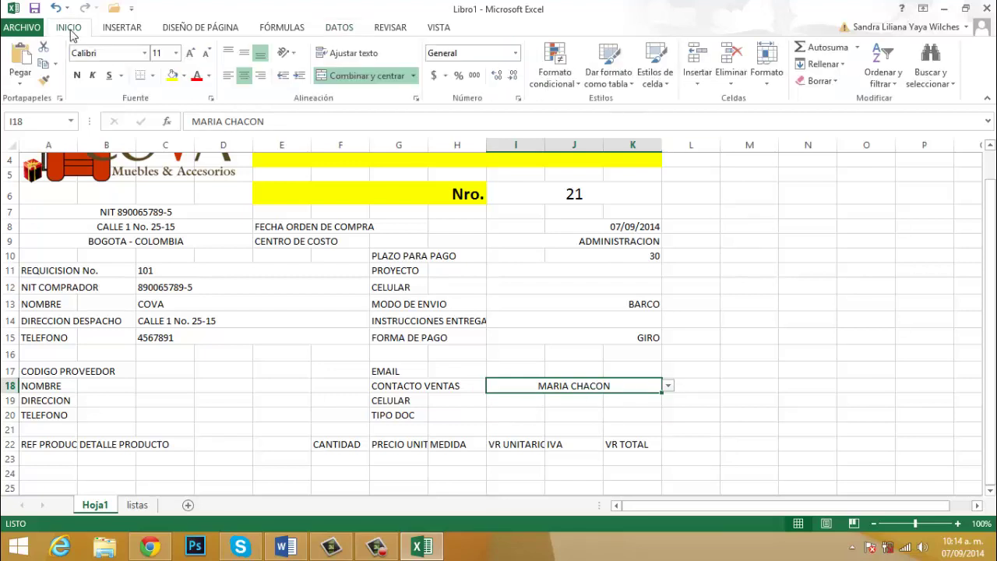
click(261, 76)
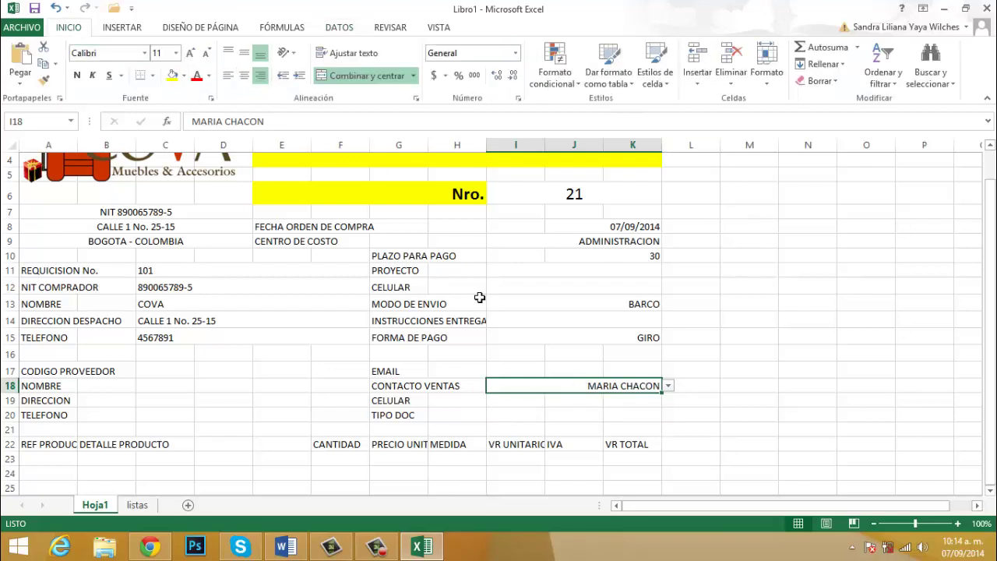
click(557, 419)
click(516, 419)
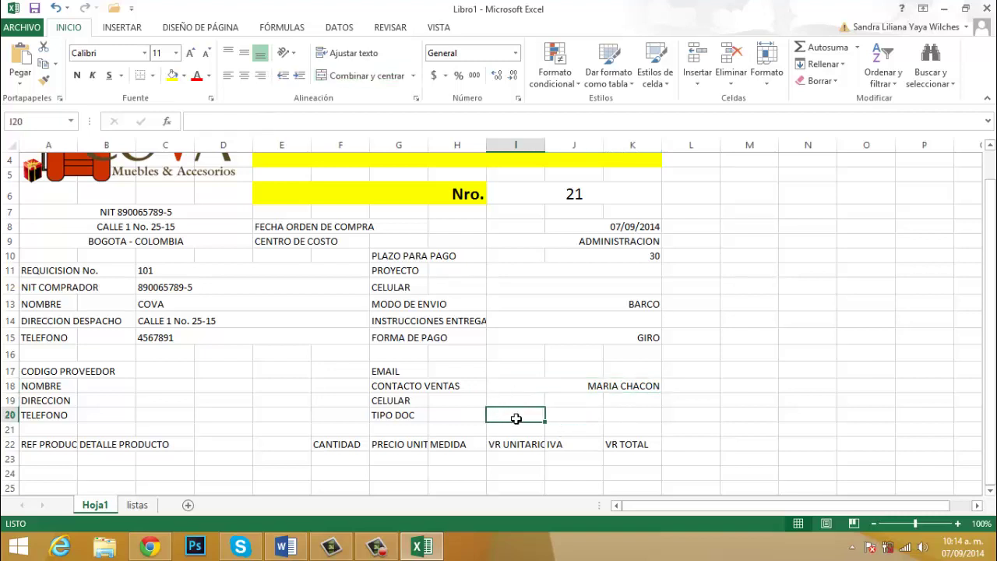
drag(515, 419, 635, 415)
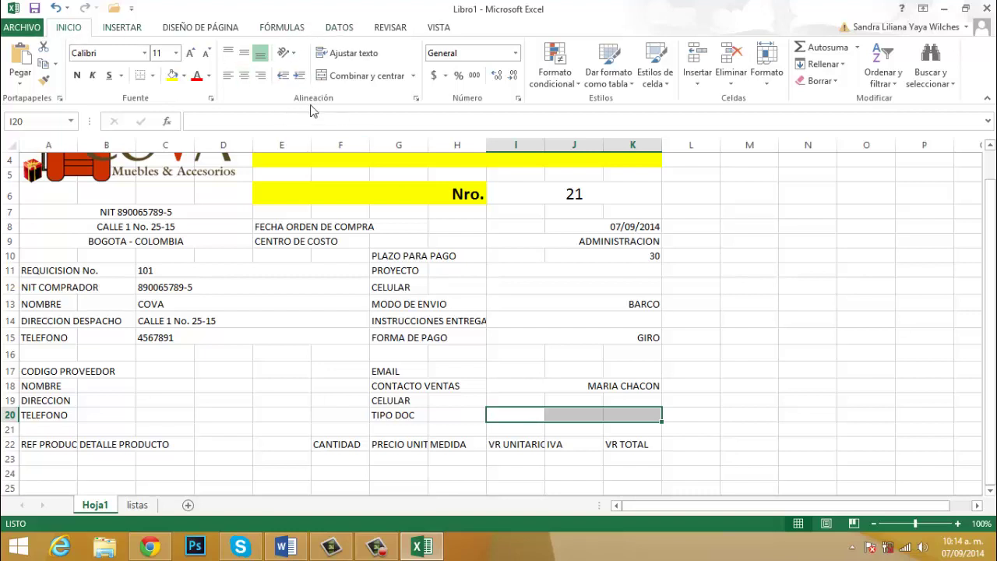
- Merge I20:K20 and restrict it to a dropdown list with source =TIPO
click(345, 77)
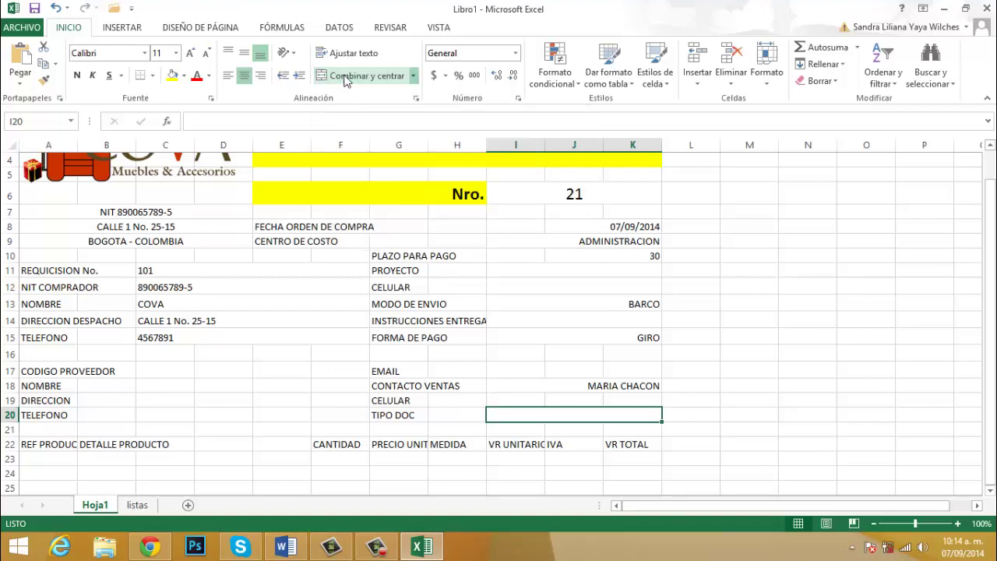
click(351, 28)
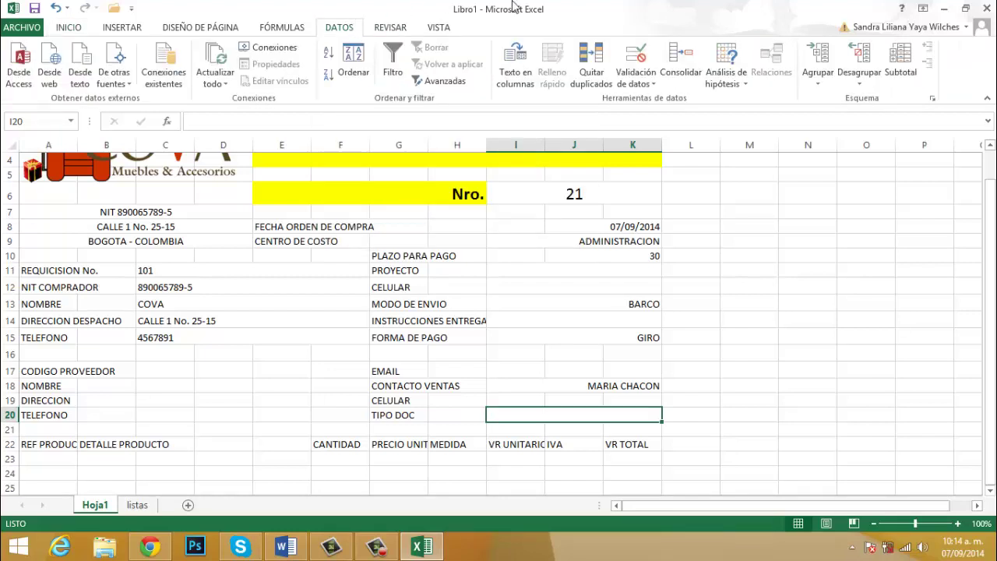
click(653, 84)
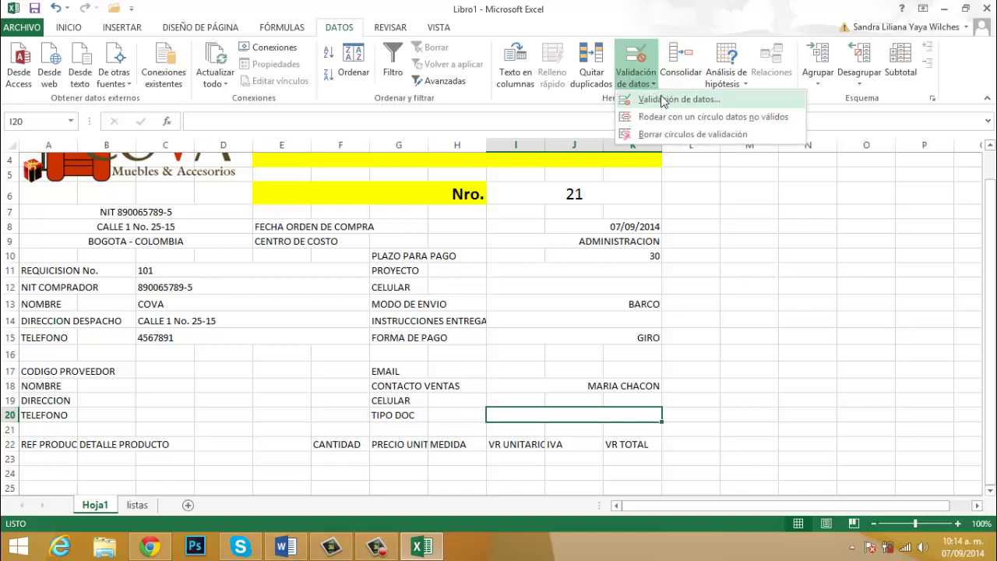
click(663, 100)
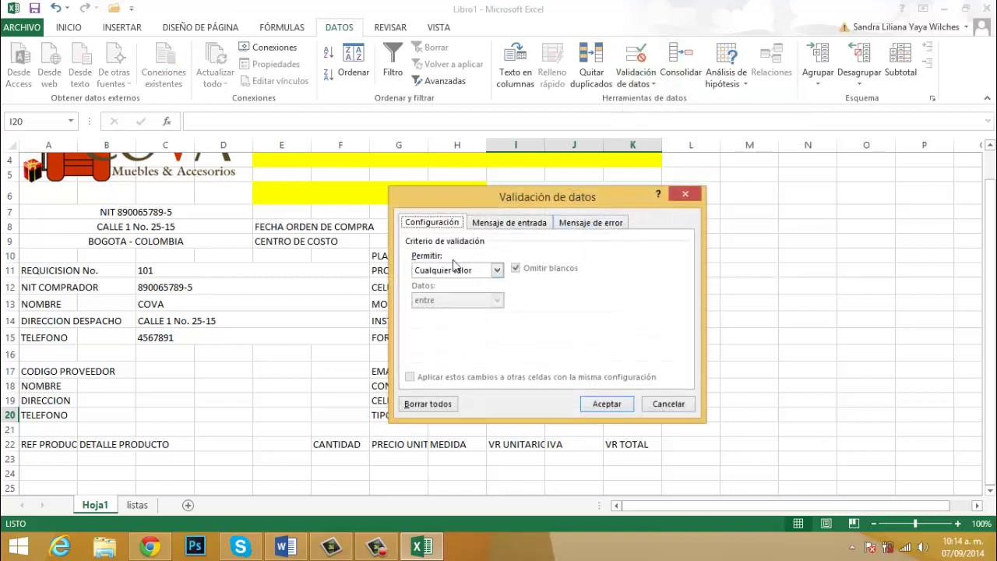
click(497, 269)
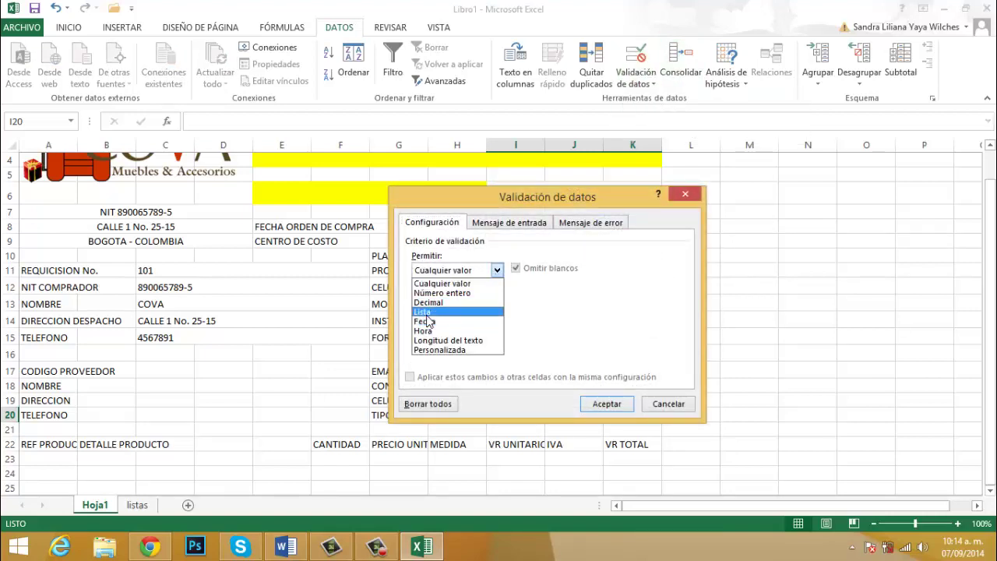
click(426, 312)
click(424, 329)
text(=TIPODOC)
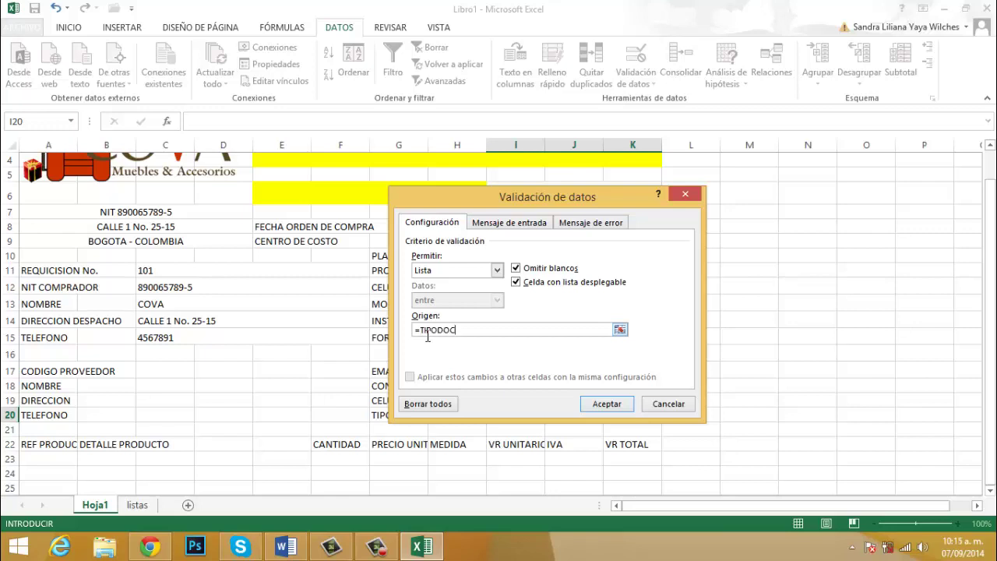
key(Return)
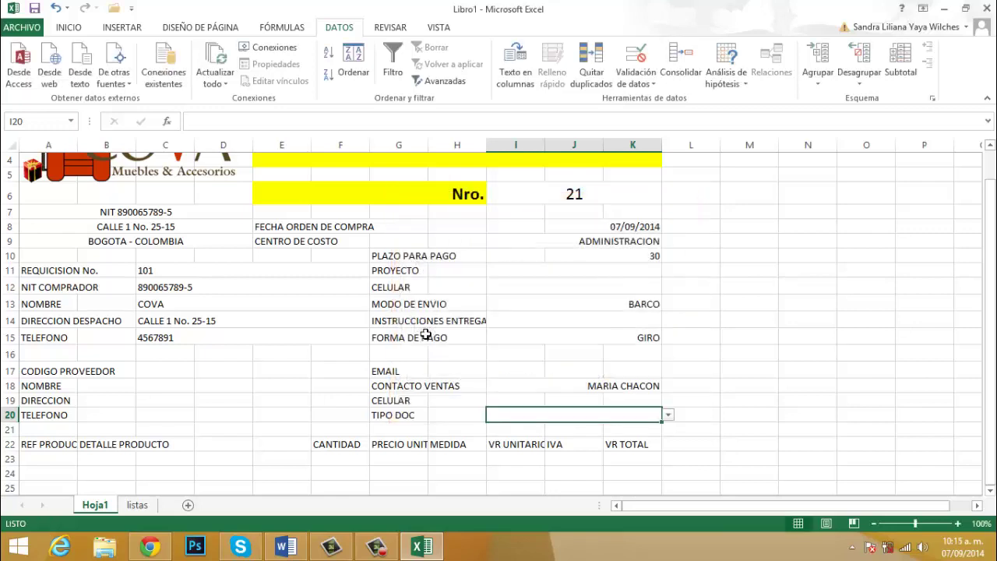
- Pick NIT, then CC, from the TIPO DOC cell's dropdown list
click(668, 417)
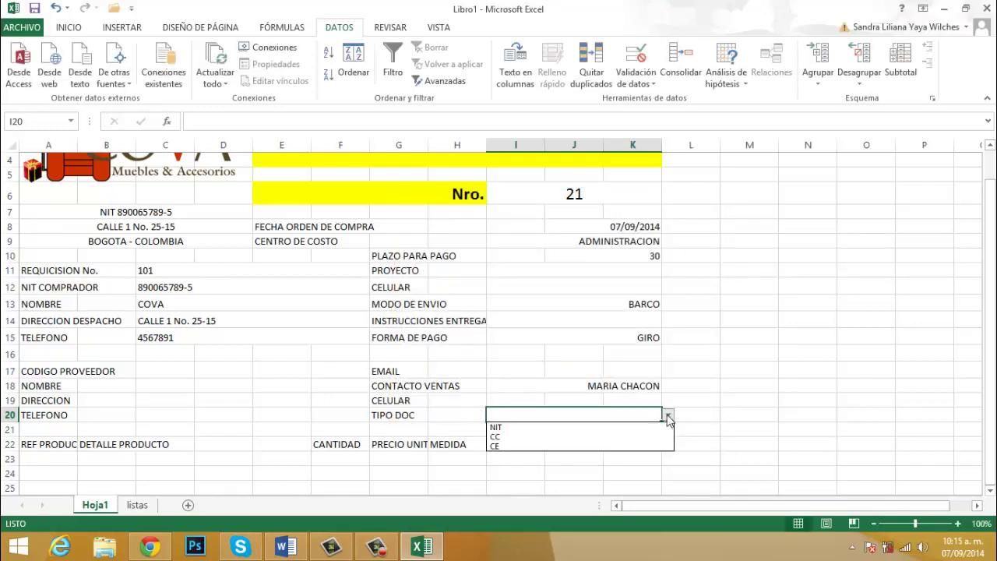
click(499, 428)
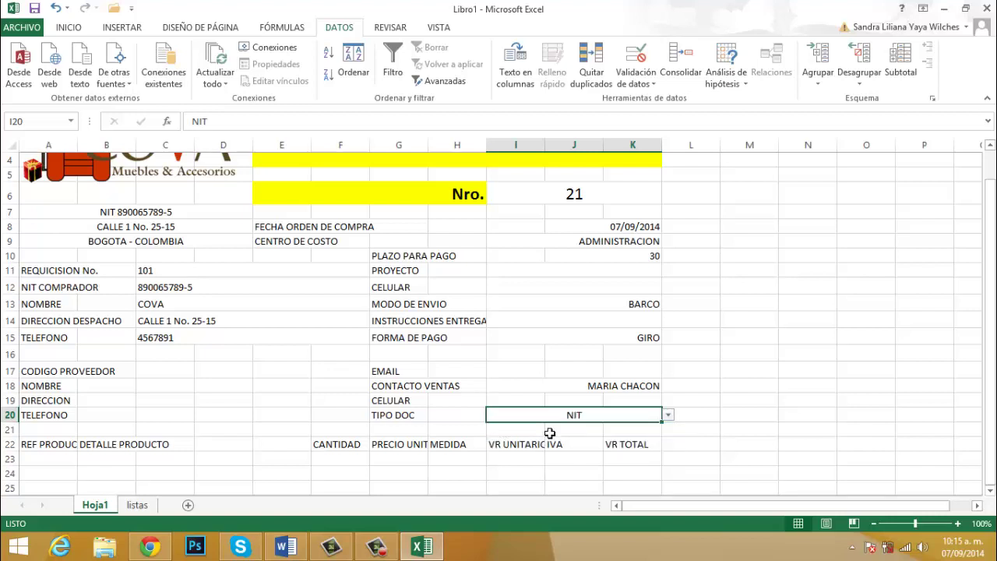
click(668, 416)
click(511, 433)
click(679, 422)
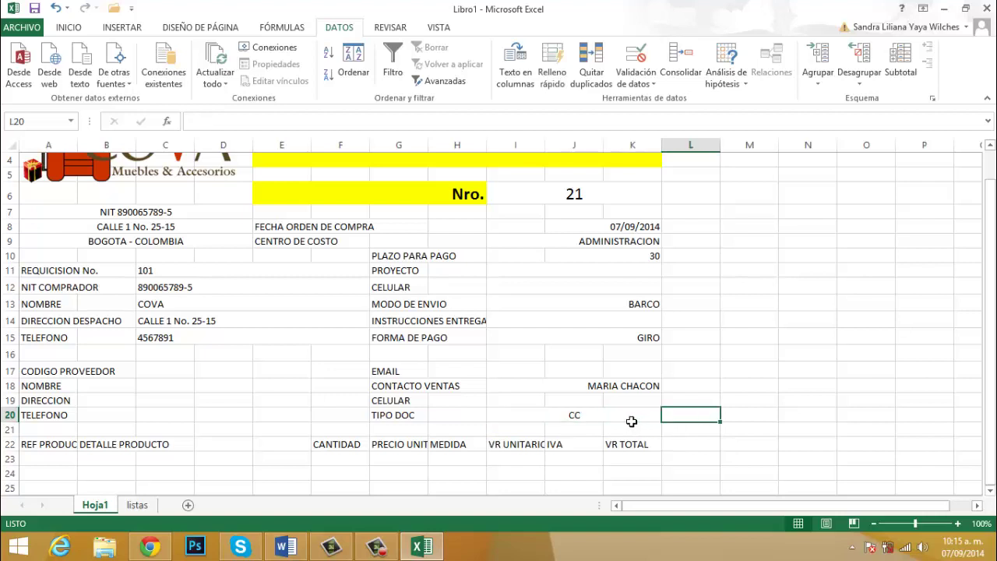
- Right-align the CC value in the merged TIPO DOC cell
click(631, 422)
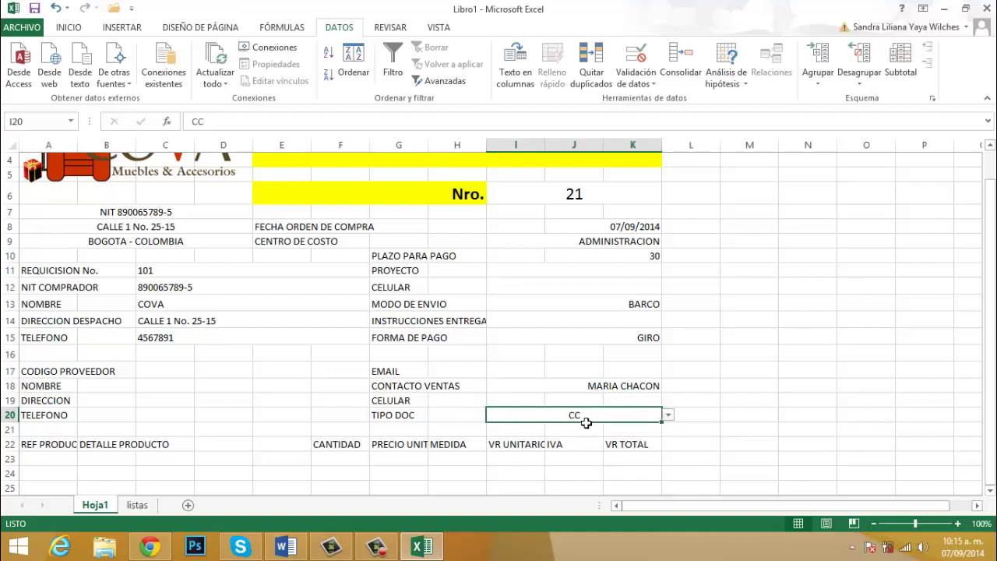
click(74, 30)
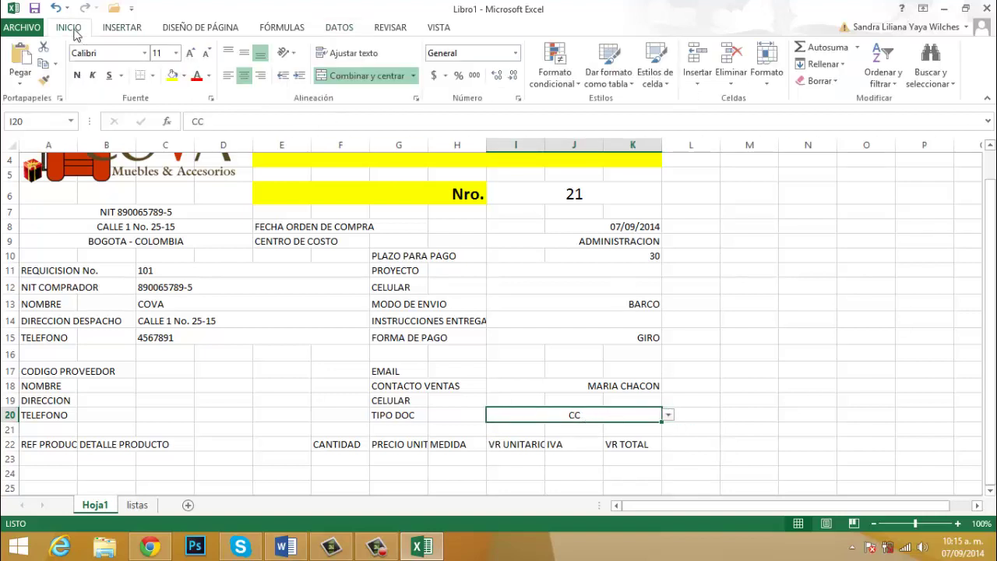
click(260, 76)
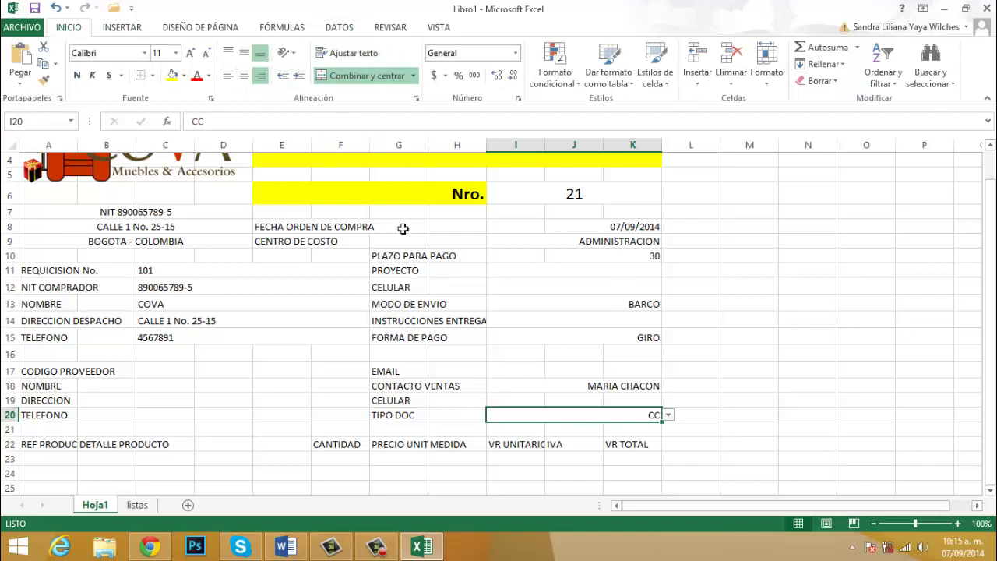
click(522, 405)
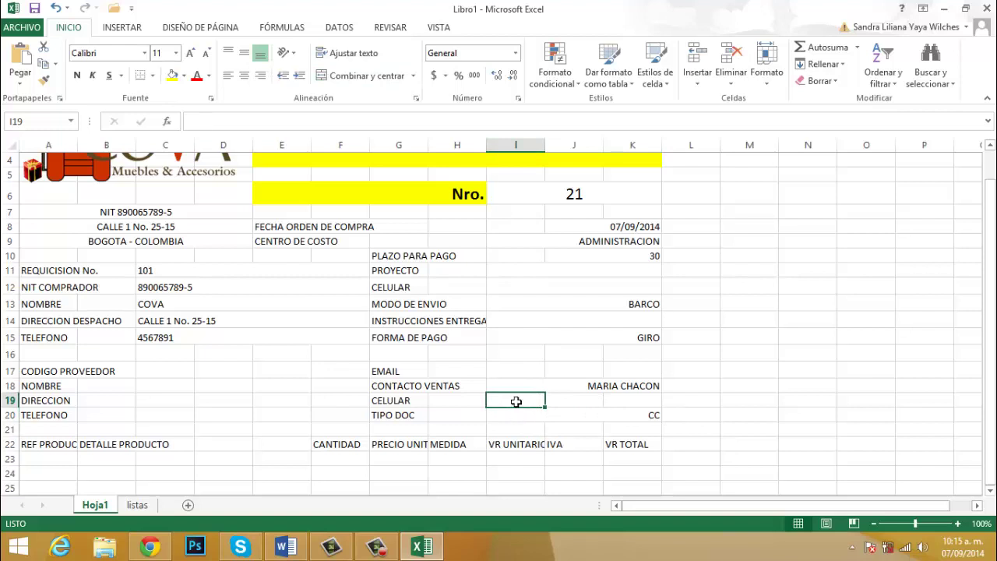
- Merge I19:K19 beside CELULAR, then merge H17:K17 beside EMAIL
drag(516, 402, 630, 409)
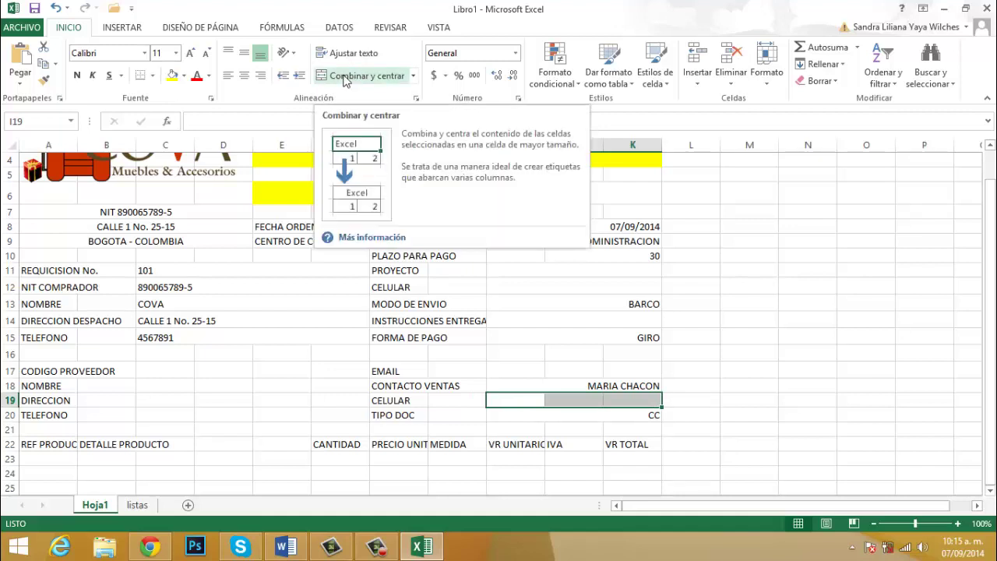
click(345, 78)
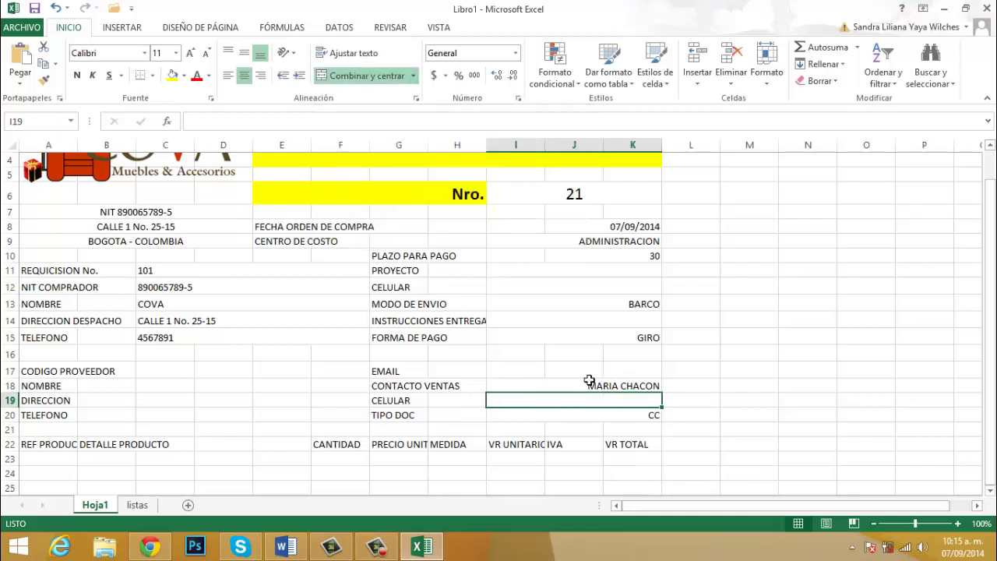
click(519, 374)
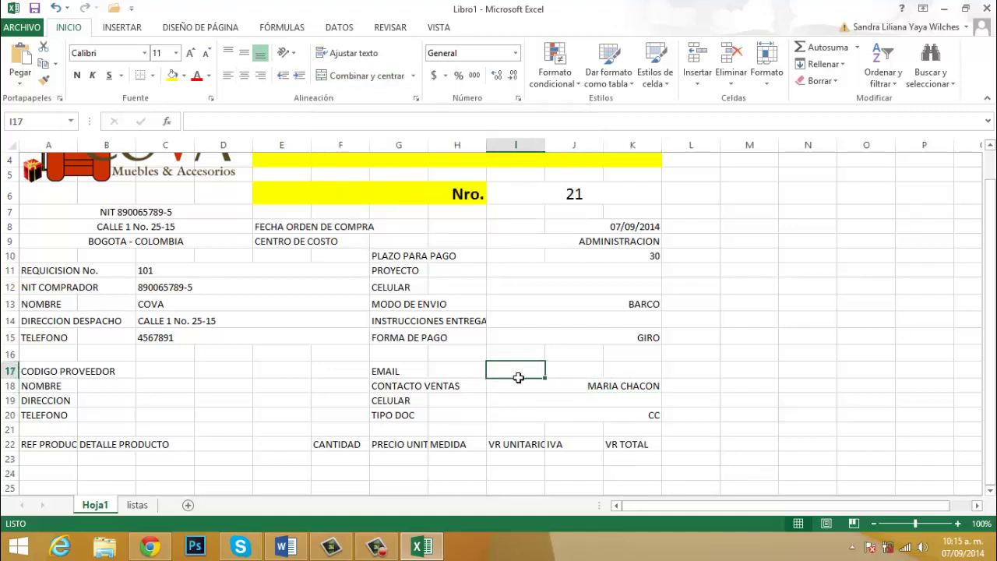
click(452, 374)
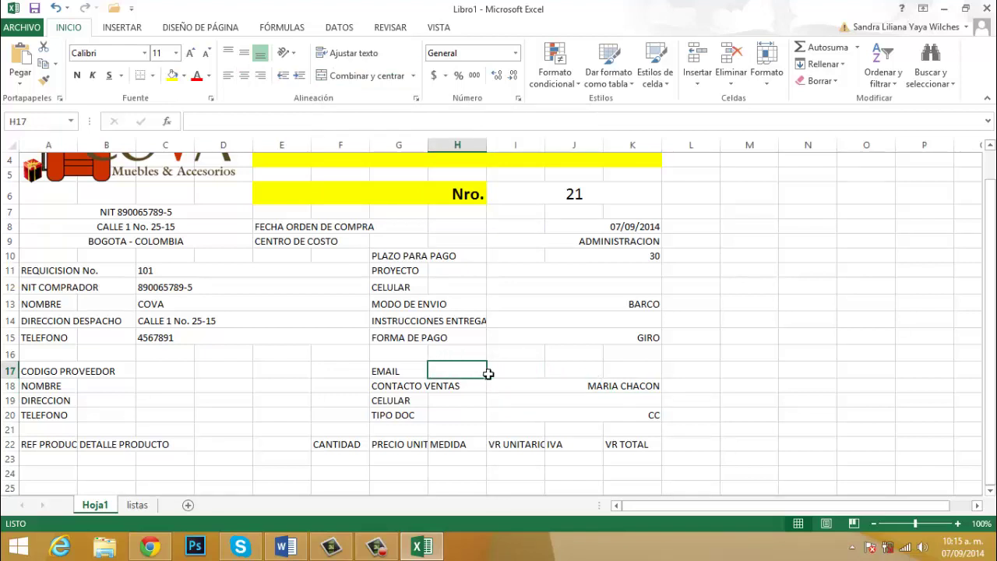
drag(488, 374, 616, 373)
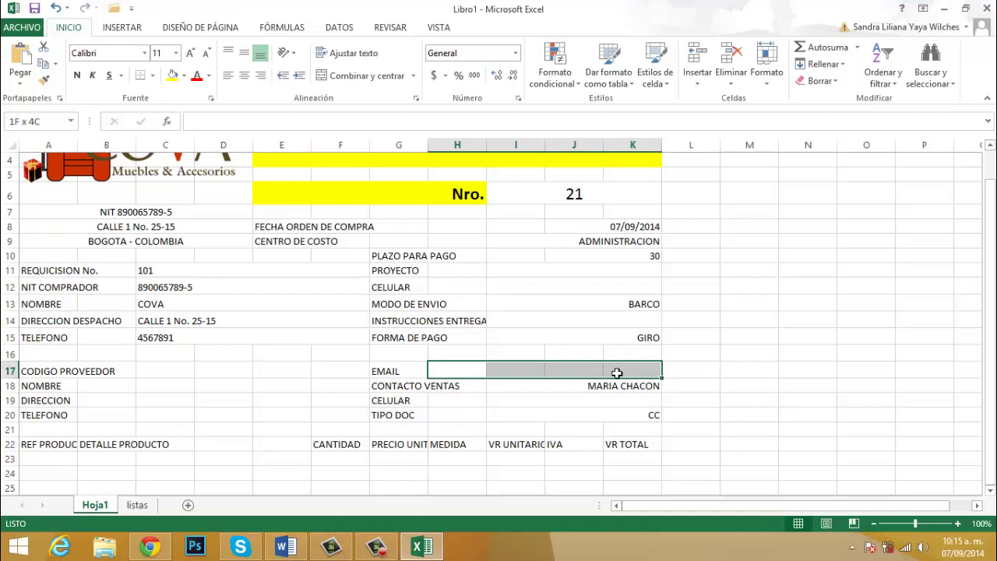
click(366, 76)
- Check the merged EMAIL, CONTACTO VENTAS, CELULAR and TIPO DOC value cells
click(738, 416)
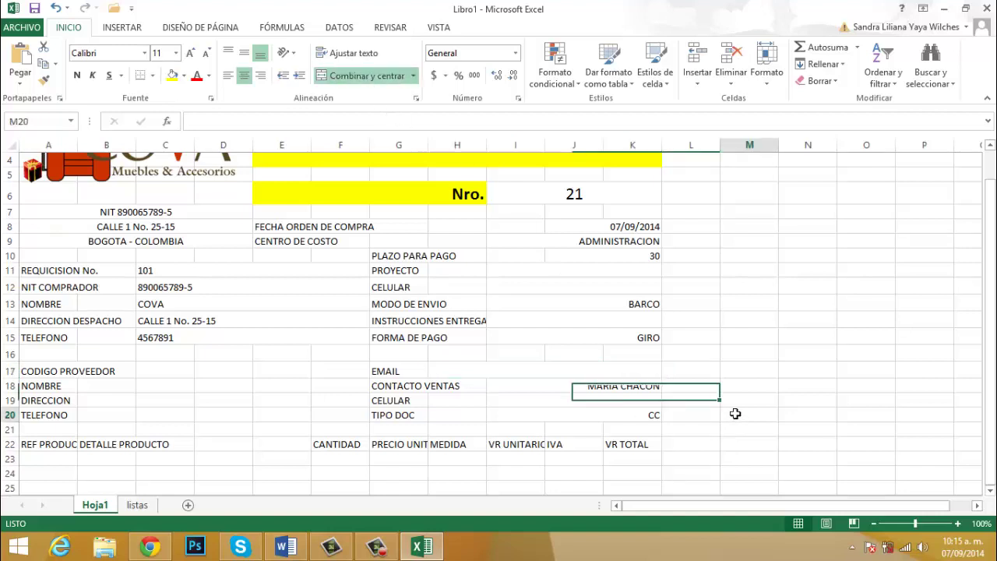
click(525, 375)
click(563, 387)
drag(565, 415, 564, 412)
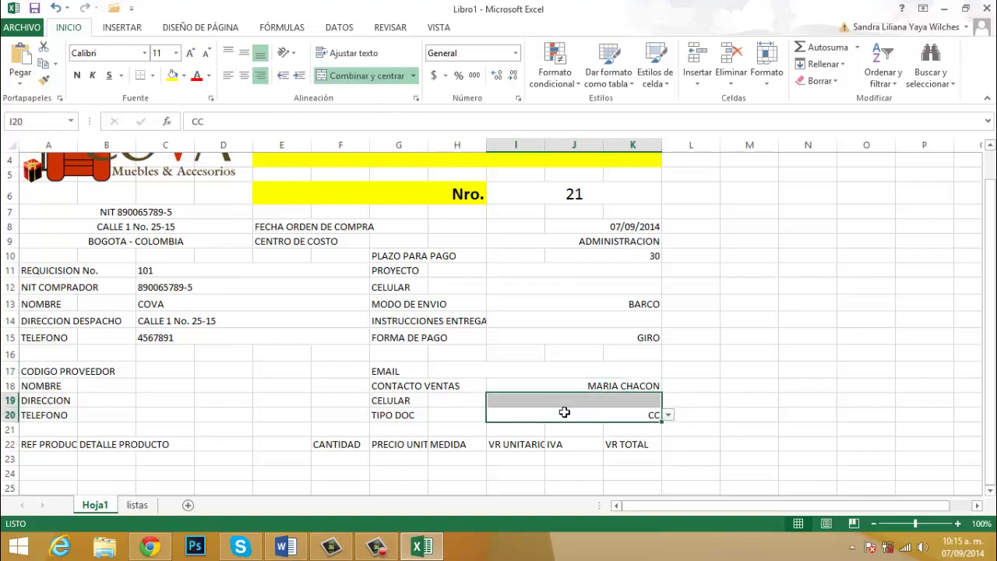
click(525, 405)
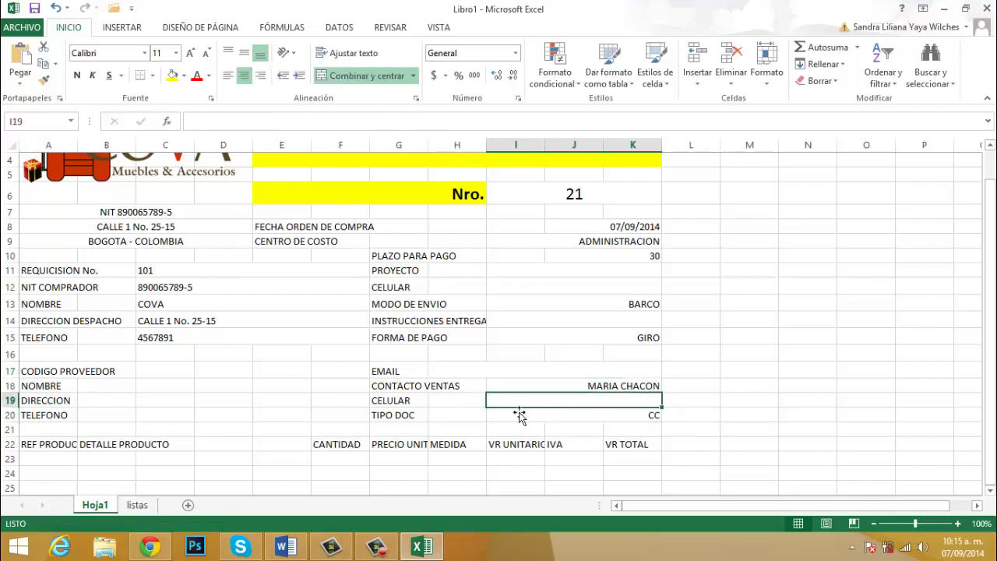
click(519, 418)
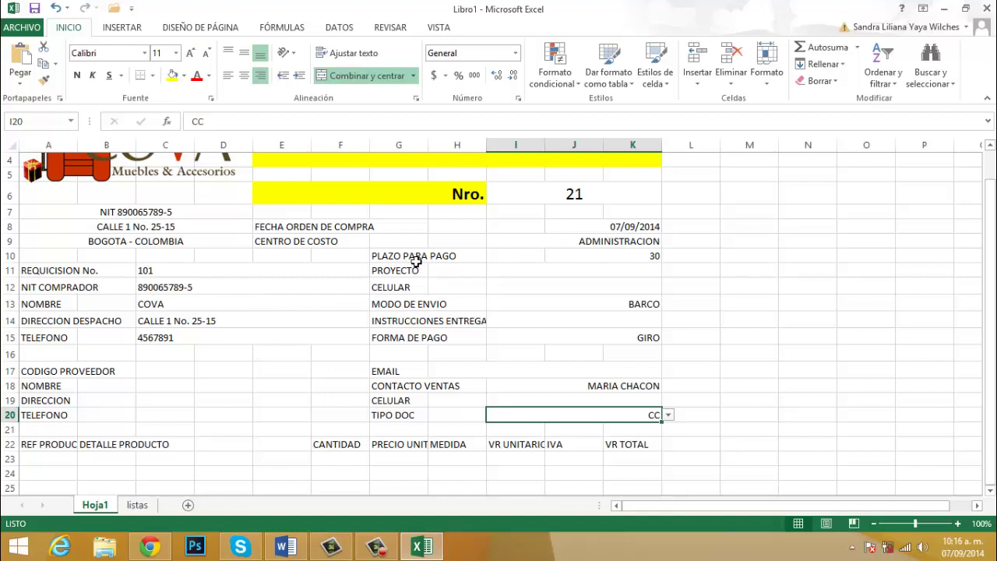
- Apply a thick box border (Borde de cuadro grueso) around G10:K15
mouse_move(413, 258)
mouse_down()
mouse_move(615, 272)
mouse_move(625, 345)
mouse_up()
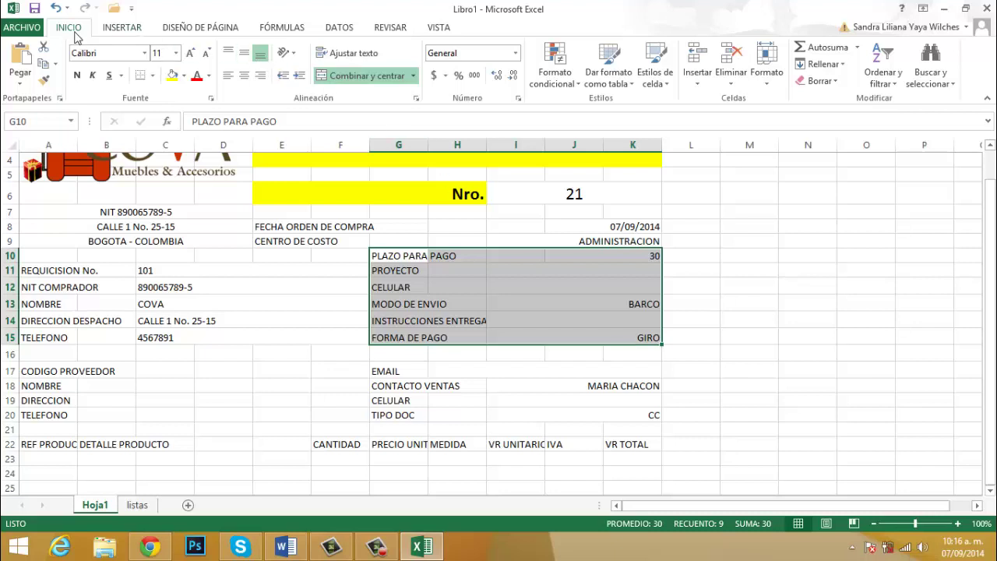
click(154, 78)
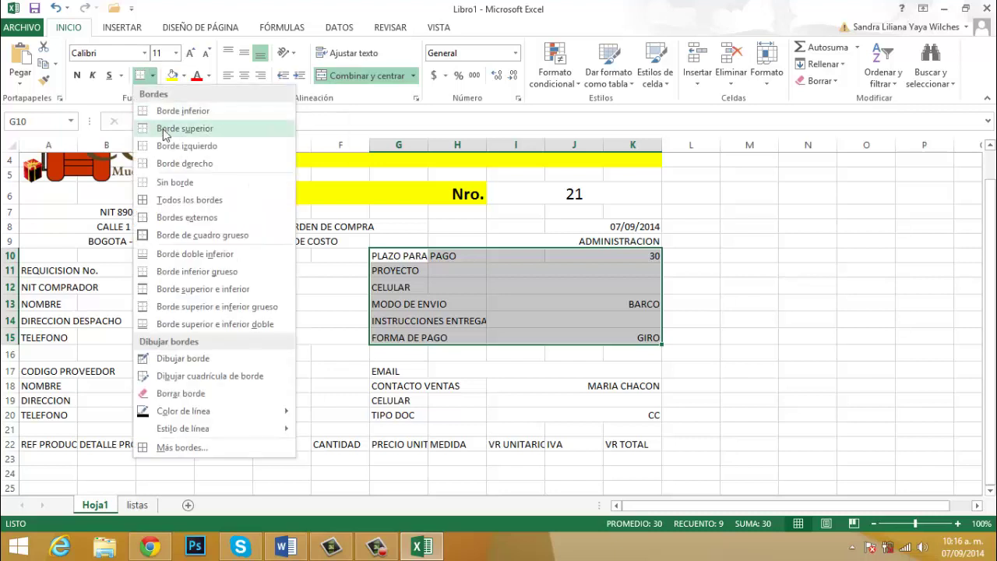
click(181, 237)
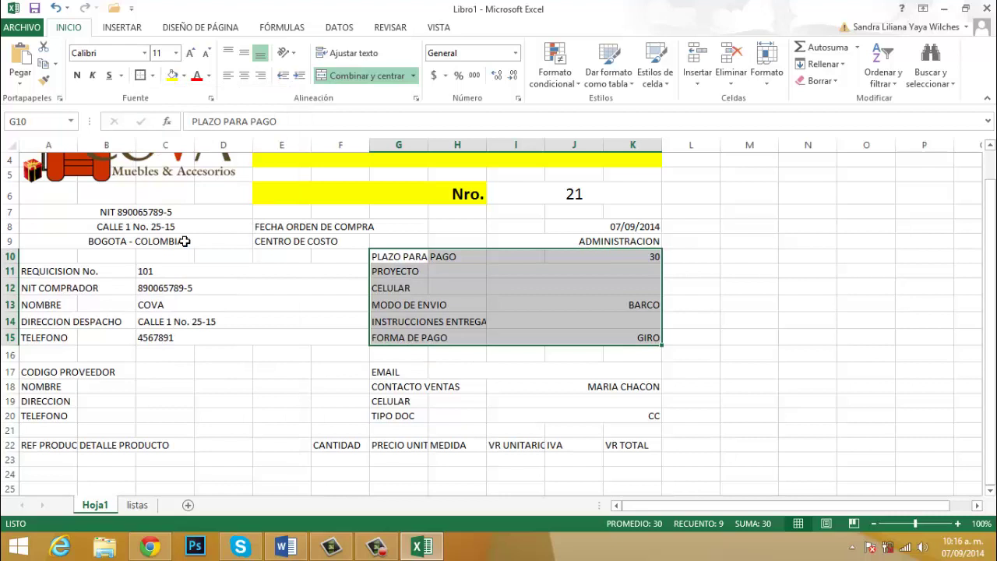
click(733, 329)
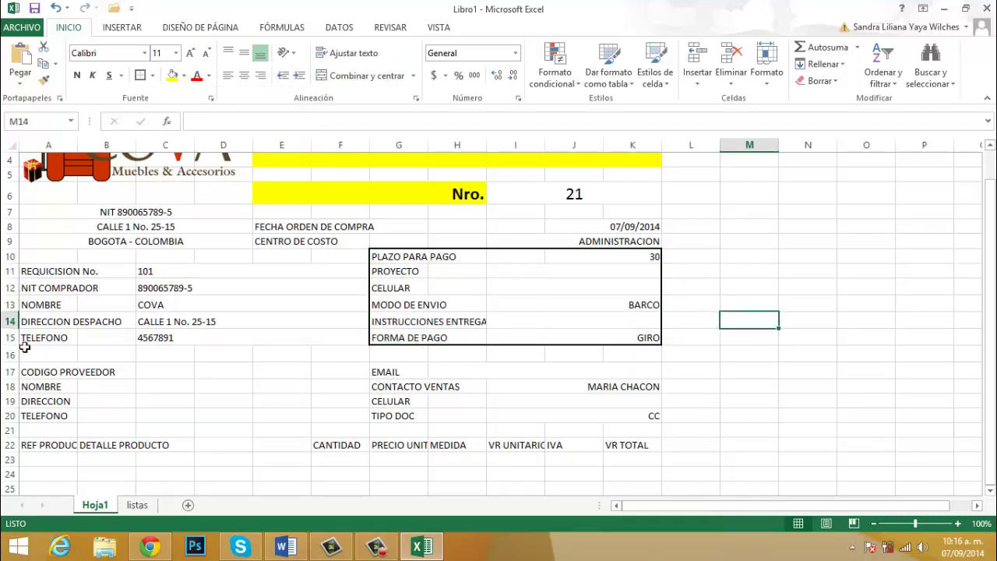
click(48, 274)
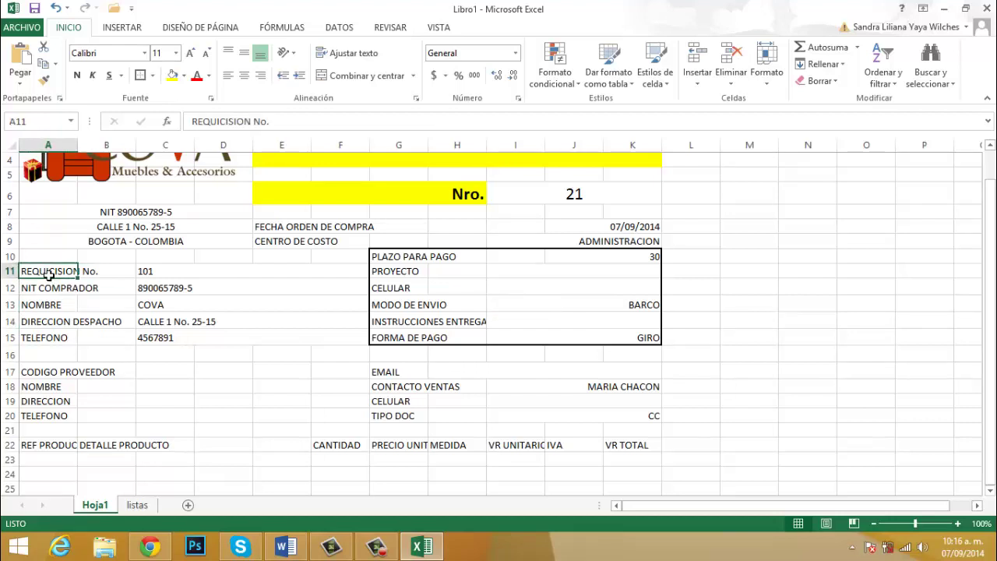
- Apply a thick box border around the buyer block A11:F15
mouse_move(48, 274)
mouse_down()
mouse_move(250, 330)
mouse_move(250, 343)
mouse_up()
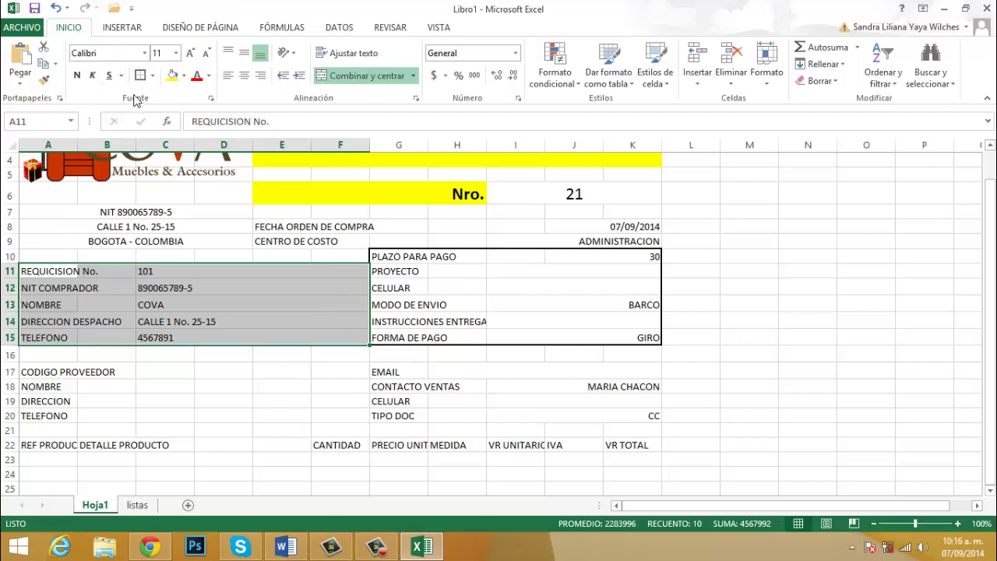
click(154, 76)
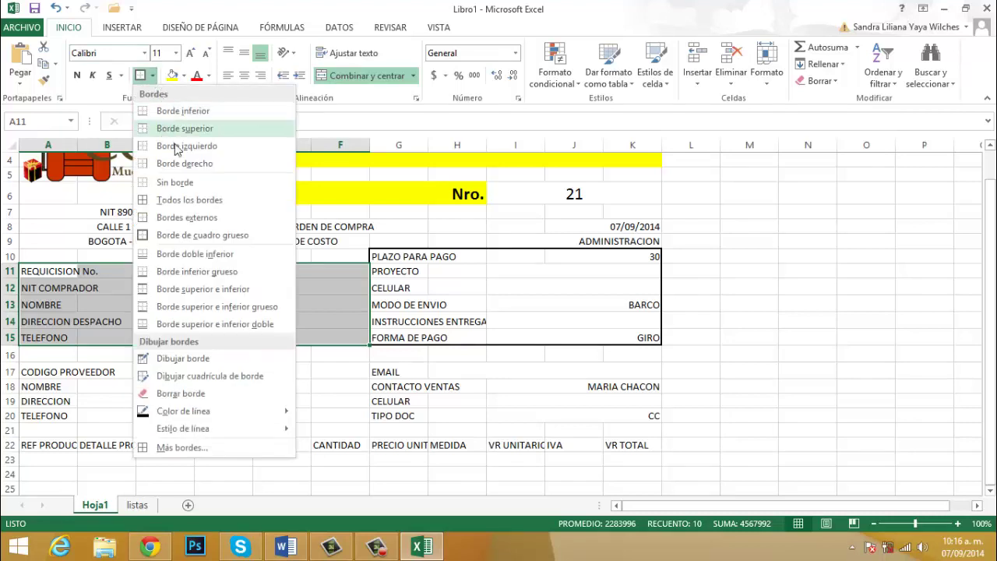
click(187, 235)
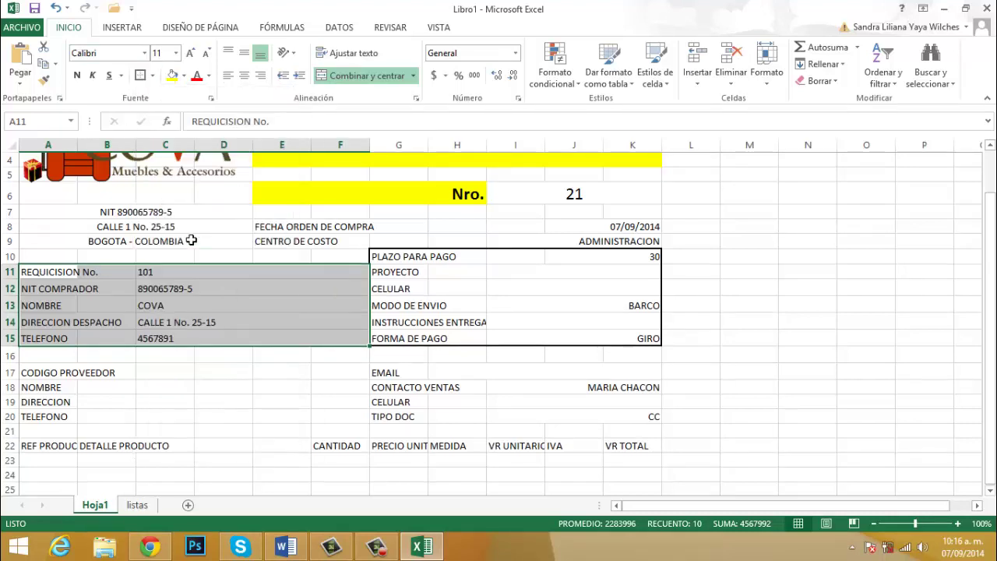
click(276, 385)
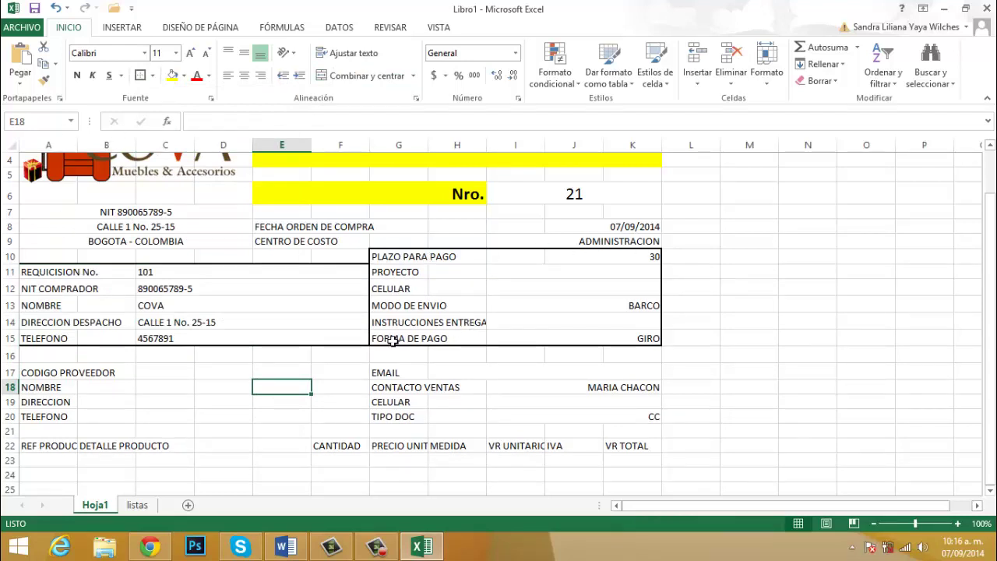
scroll(492, 289, up, 1)
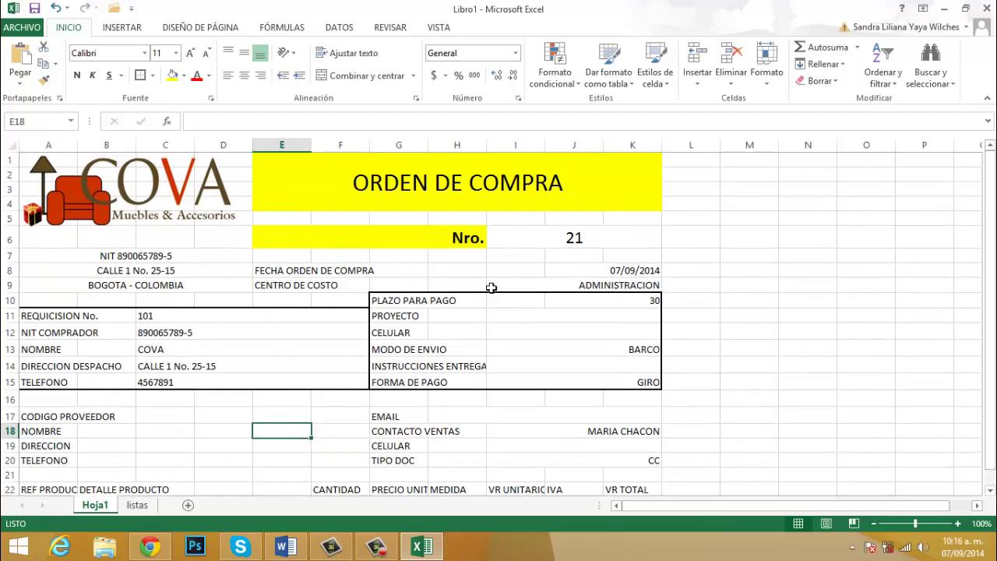
scroll(672, 318, down, 3)
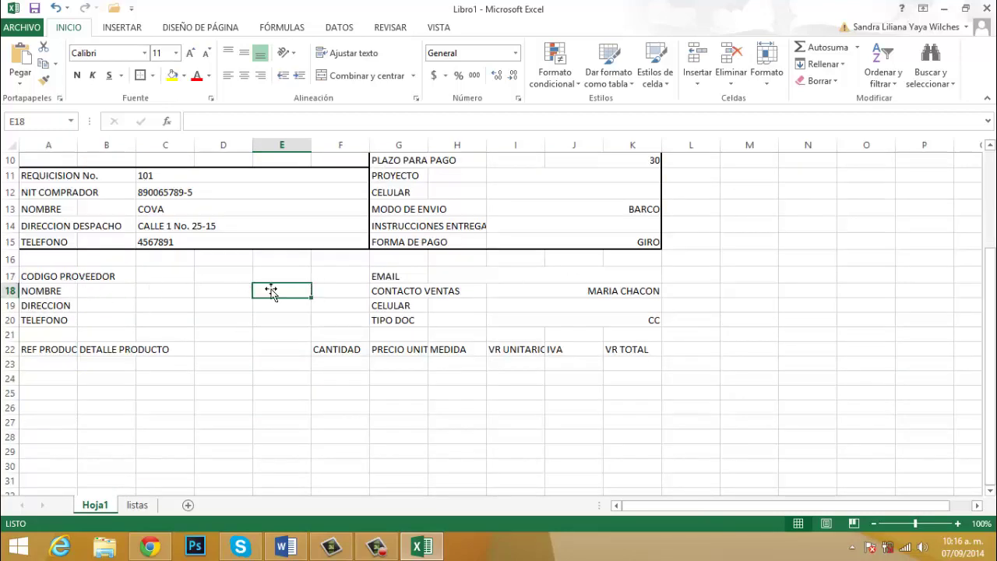
- Apply a thick box border around the supplier block A17:F20
click(38, 278)
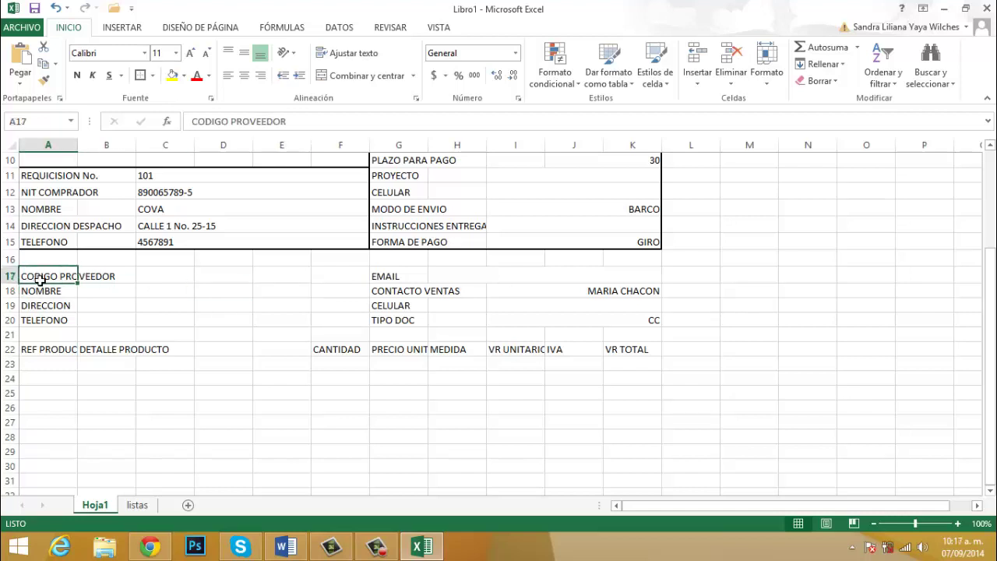
drag(41, 279, 332, 325)
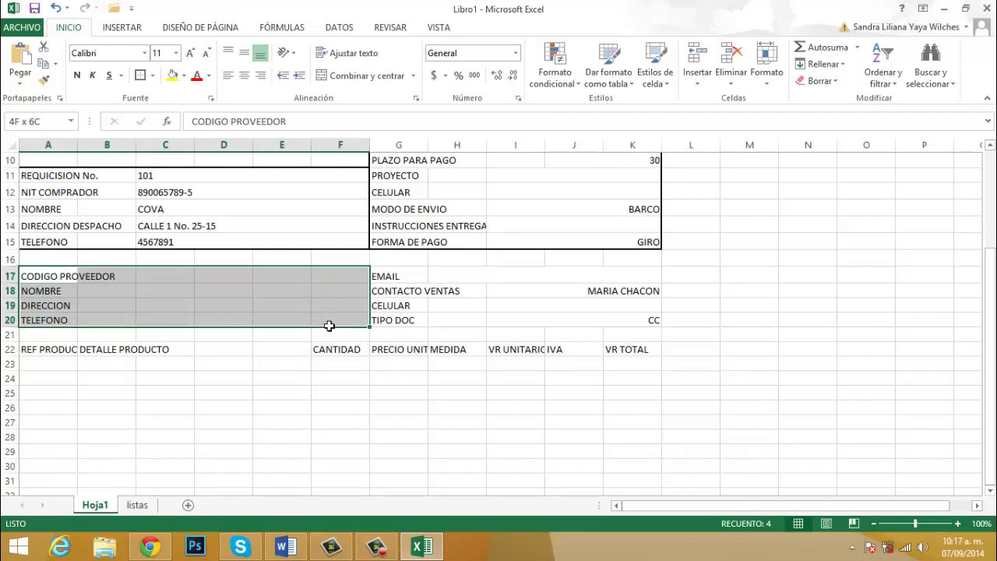
drag(329, 325, 329, 325)
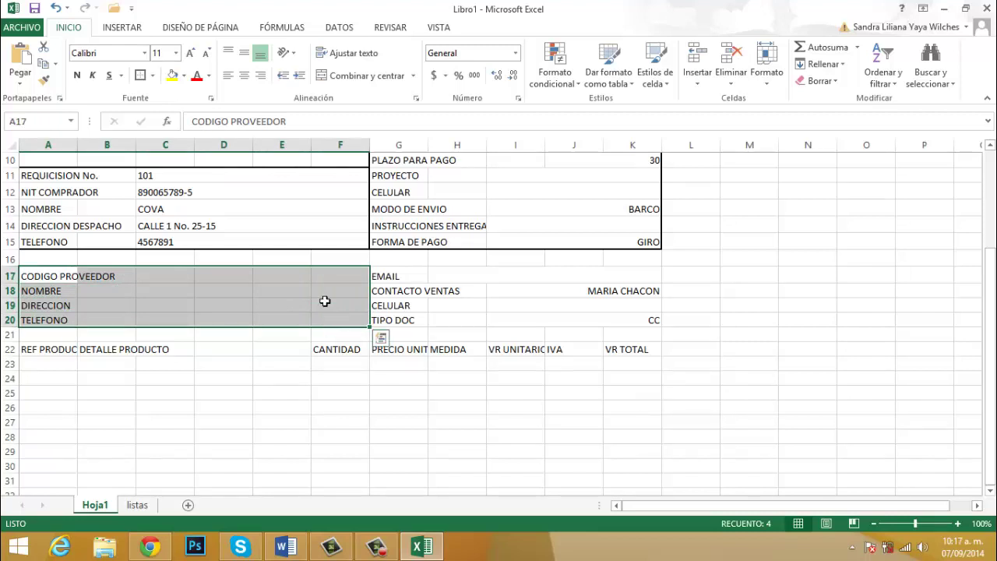
click(154, 77)
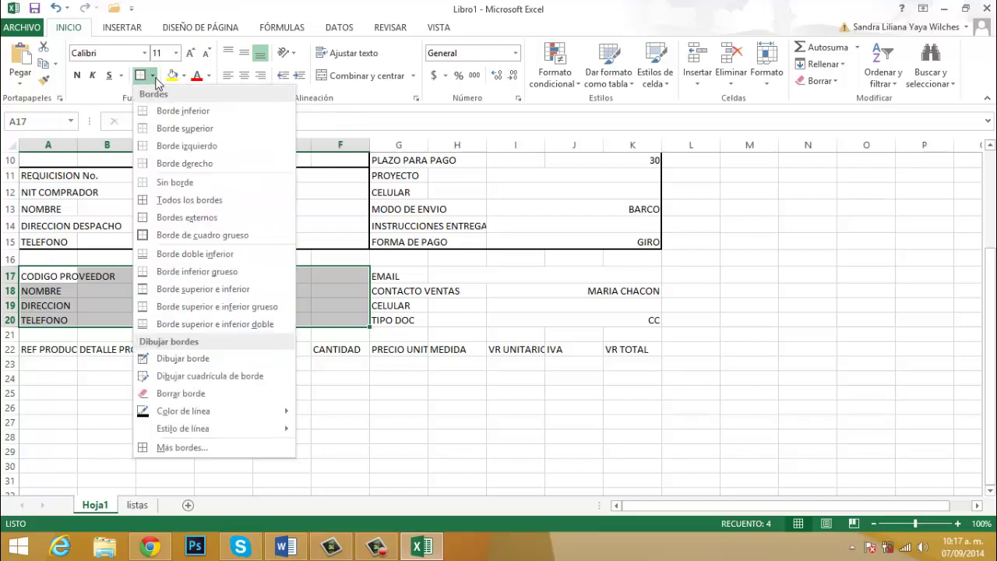
click(180, 236)
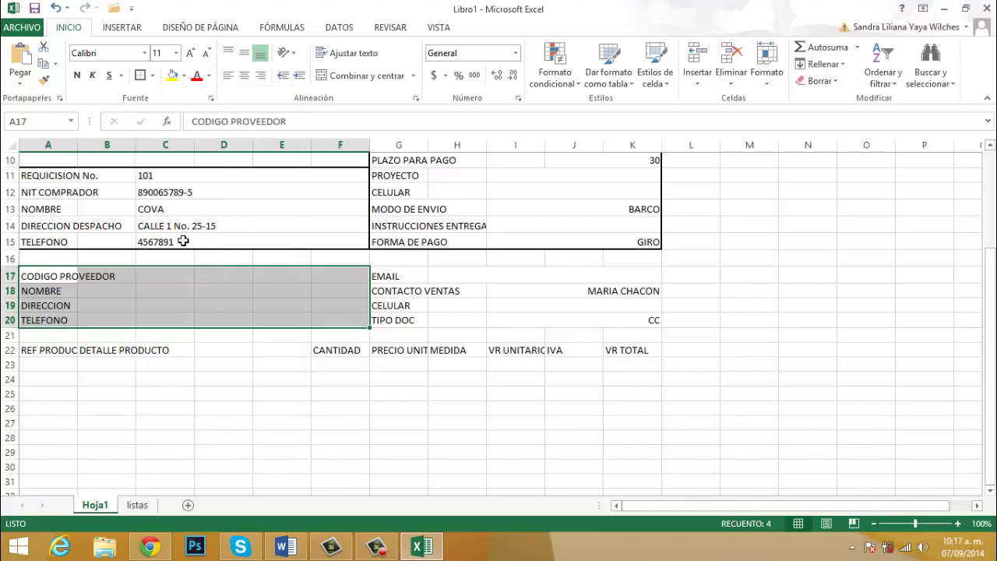
click(406, 280)
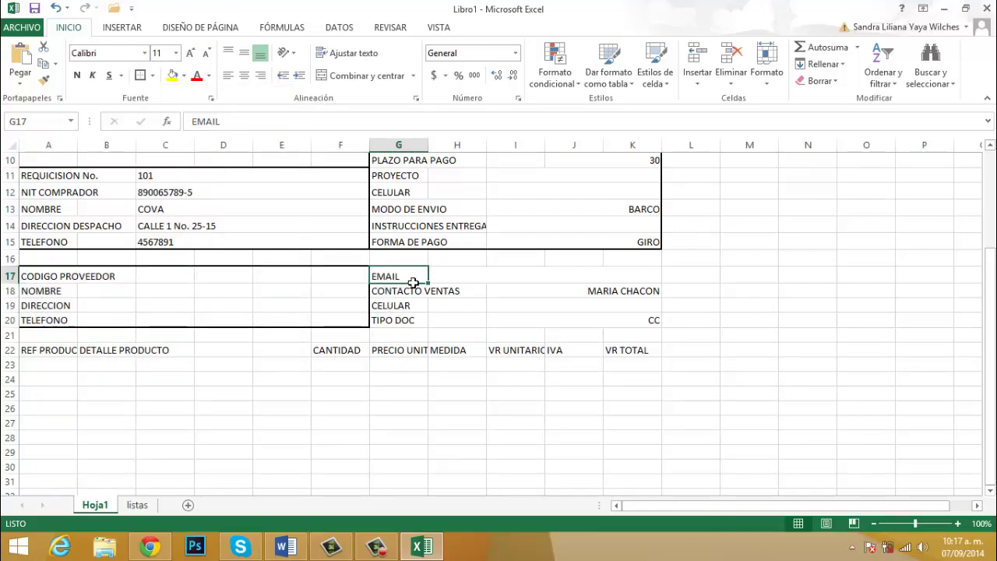
- Apply a thick box border around the EMAIL to TIPO DOC block G17:K20
drag(413, 283, 569, 322)
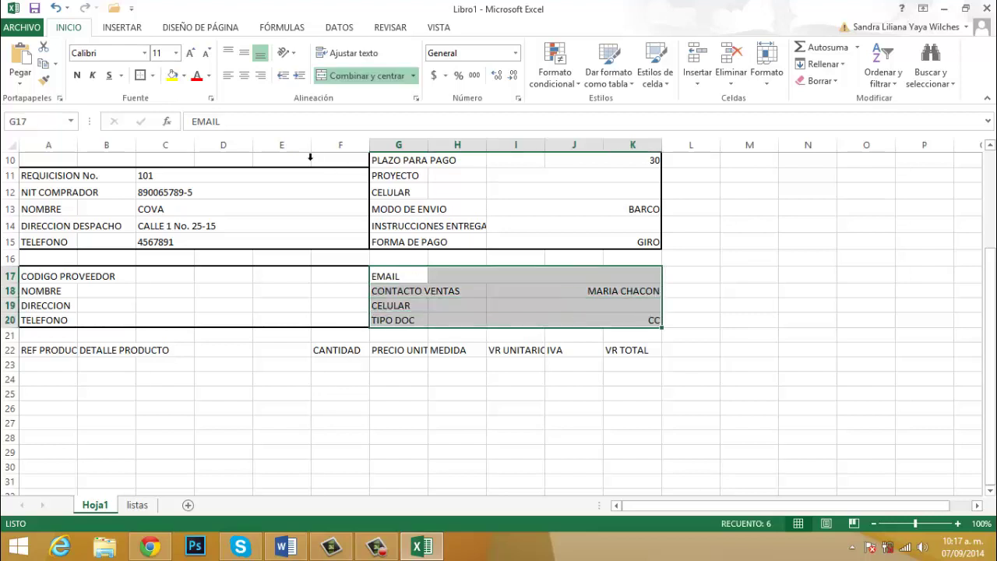
click(141, 75)
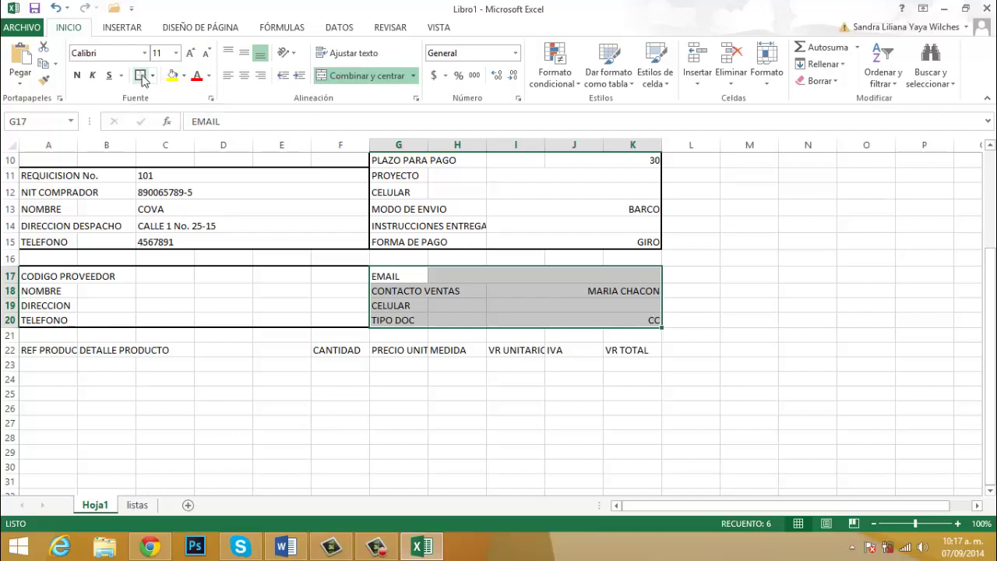
click(571, 338)
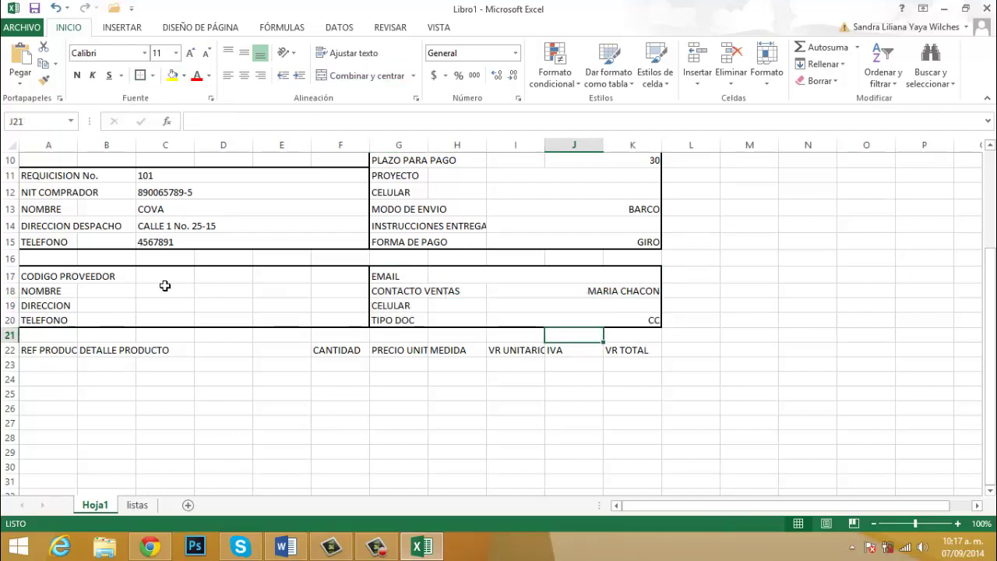
scroll(527, 269, up, 3)
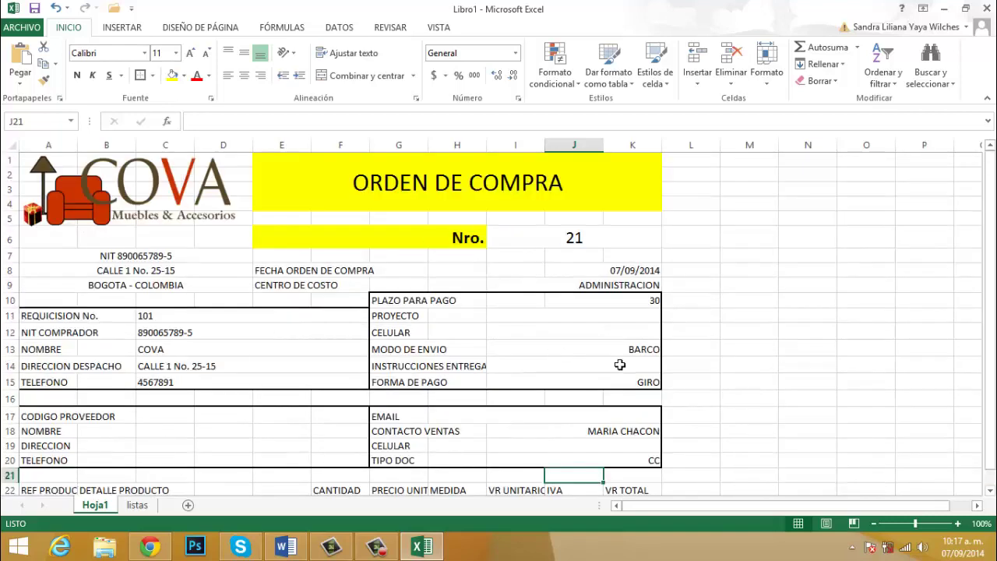
scroll(620, 365, down, 1)
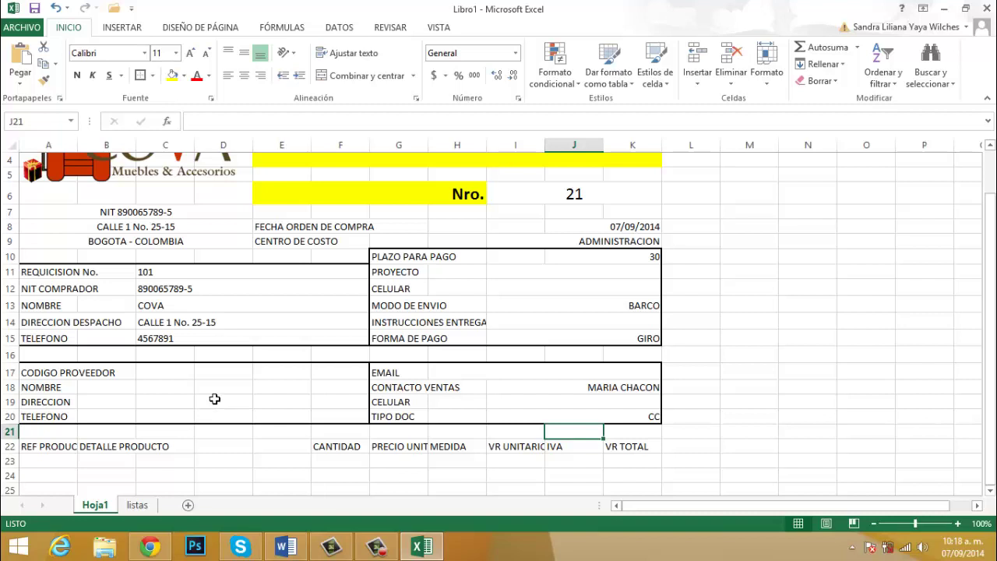
- Save as 'EJERCICIO PROYECTO ORDEN DE COMPRA' in D:'s redecomputo > OF -2014 folder
key(F12)
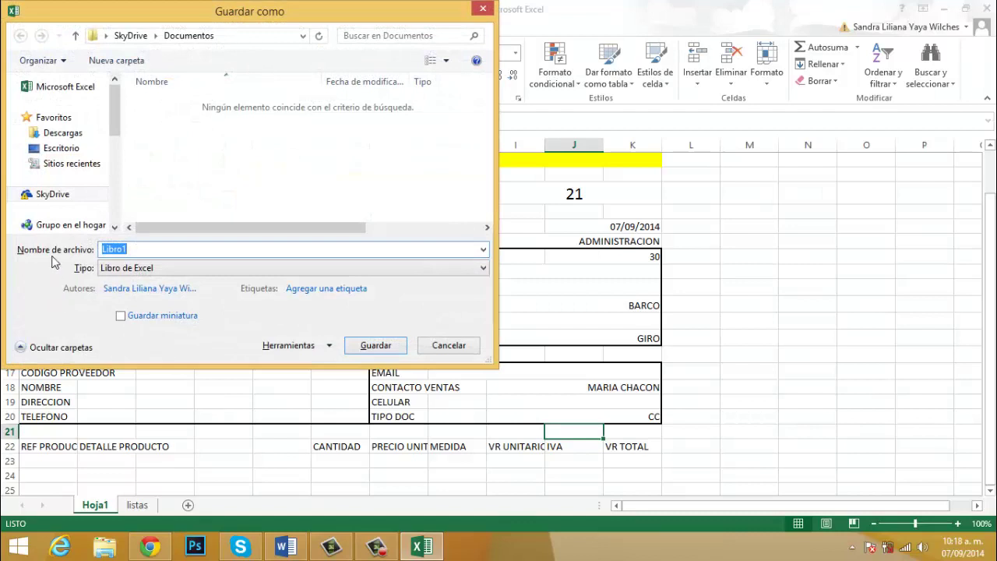
scroll(78, 148, down, 5)
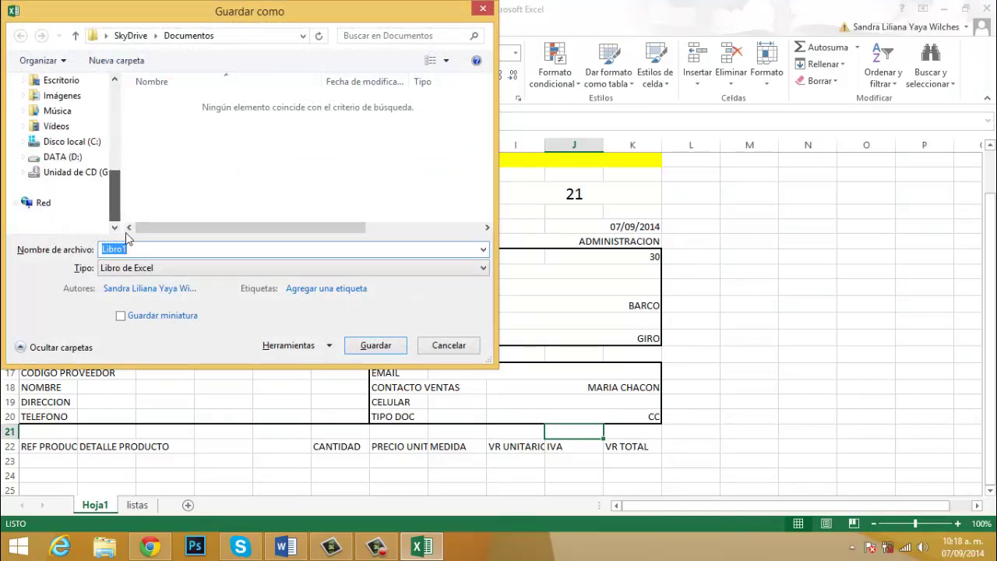
click(74, 156)
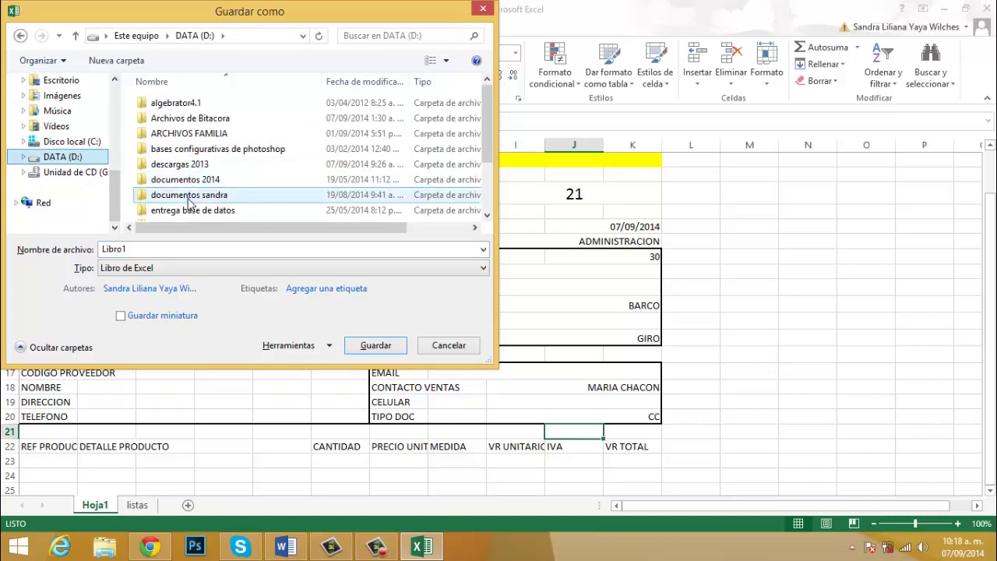
double_click(190, 197)
scroll(190, 200, down, 2)
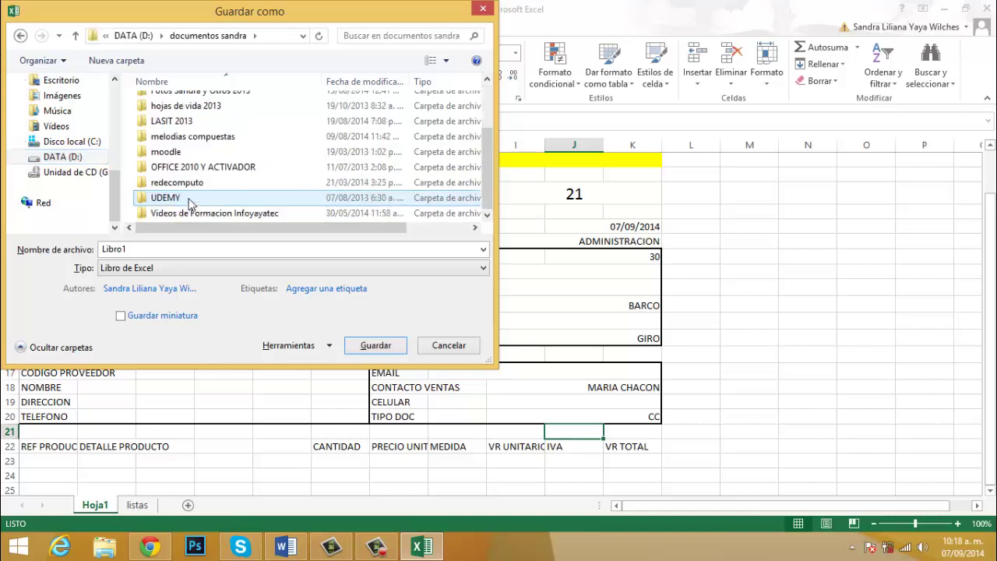
double_click(187, 183)
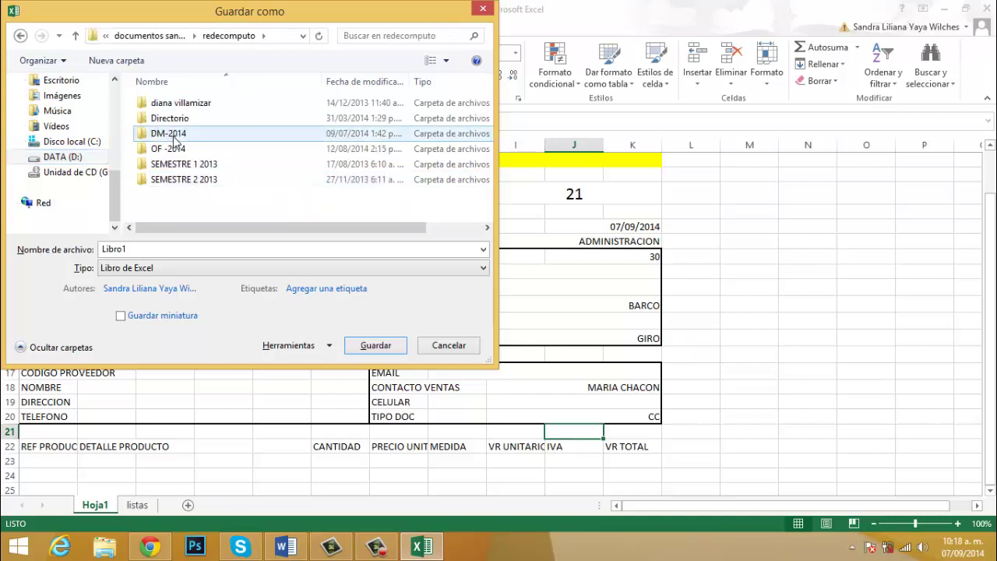
double_click(167, 154)
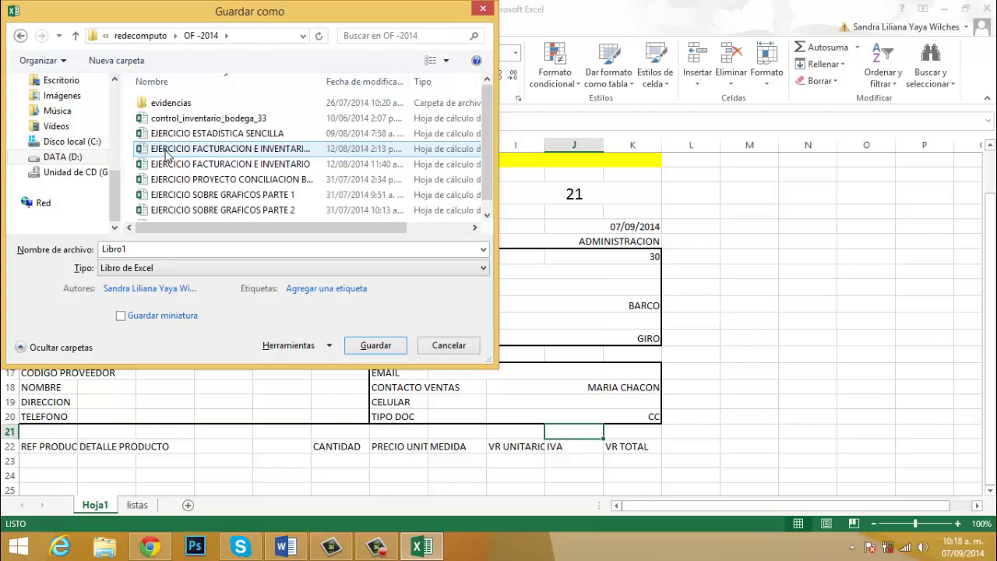
click(200, 255)
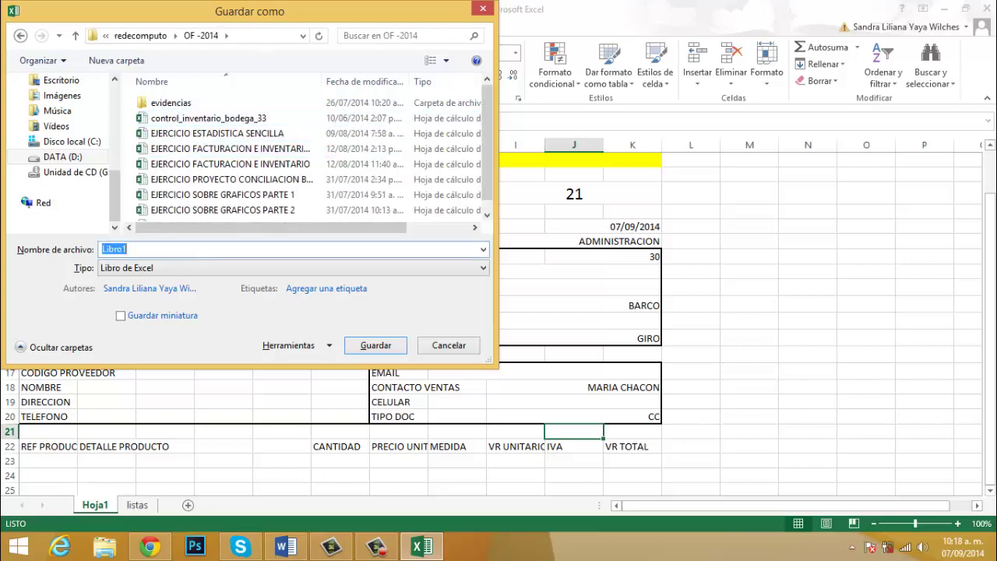
text(EJERCICIO)
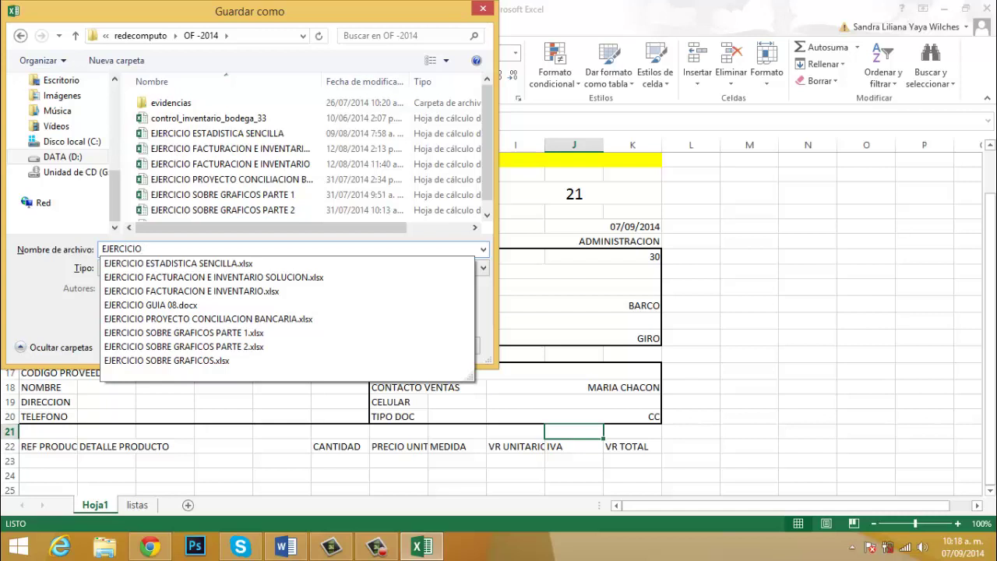
text( PROYECTO ORDEN)
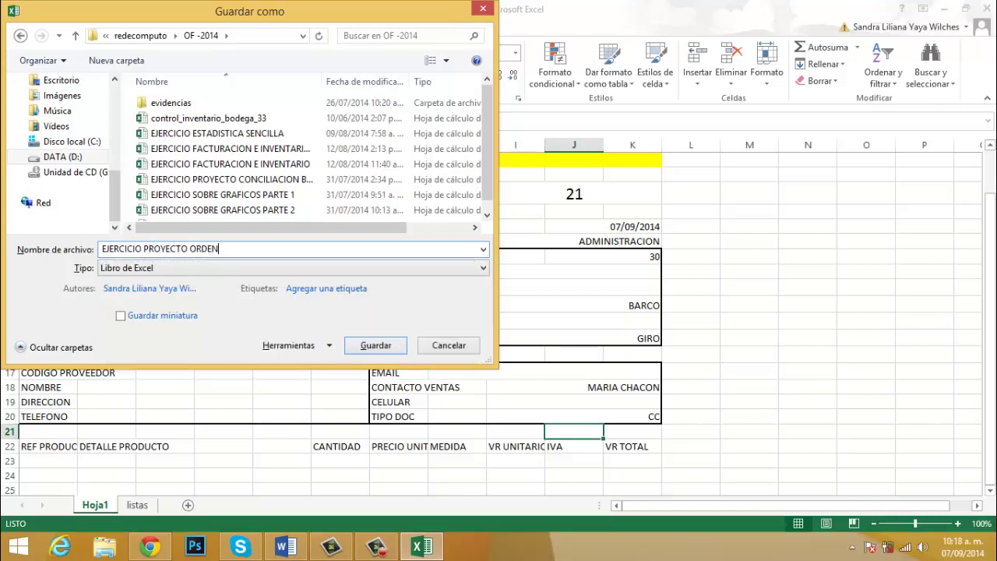
text( DE COMPRA)
key(Return)
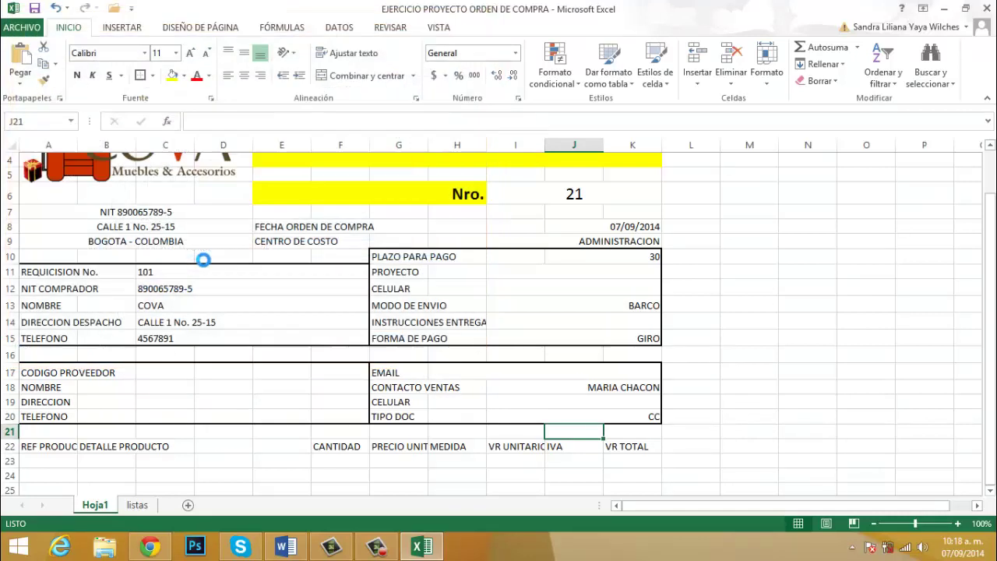